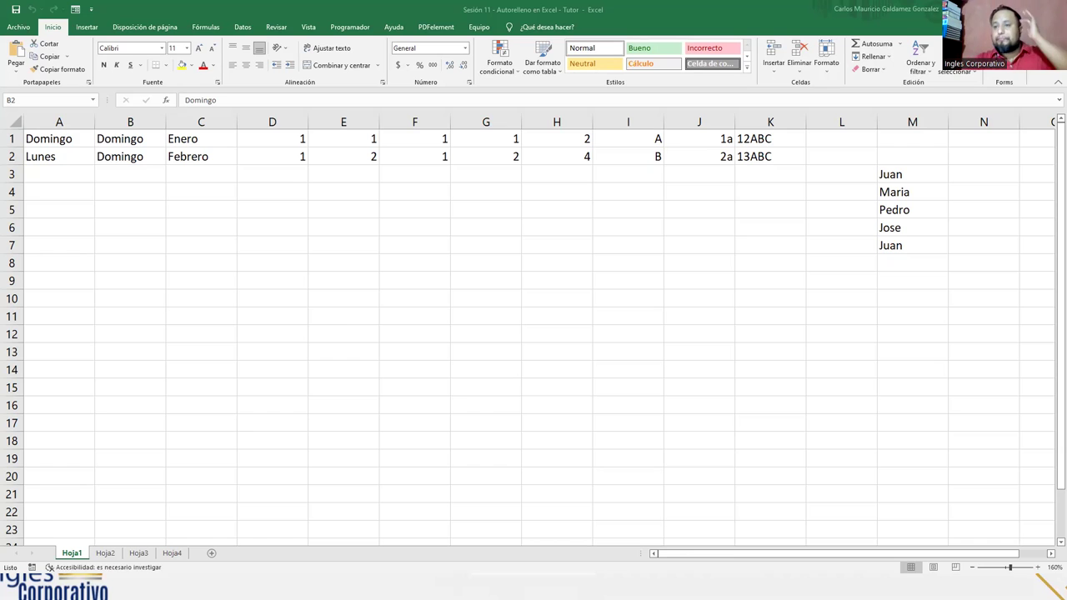
Step: Empty cells A2 through H2, then reselect A1 holding Domingo
click(95, 158)
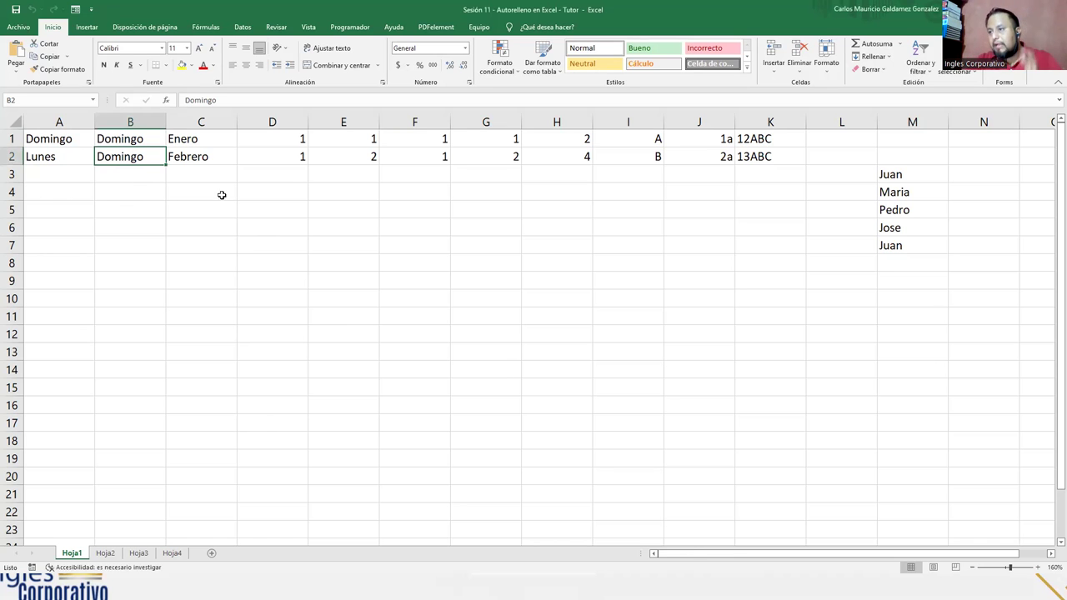
click(32, 158)
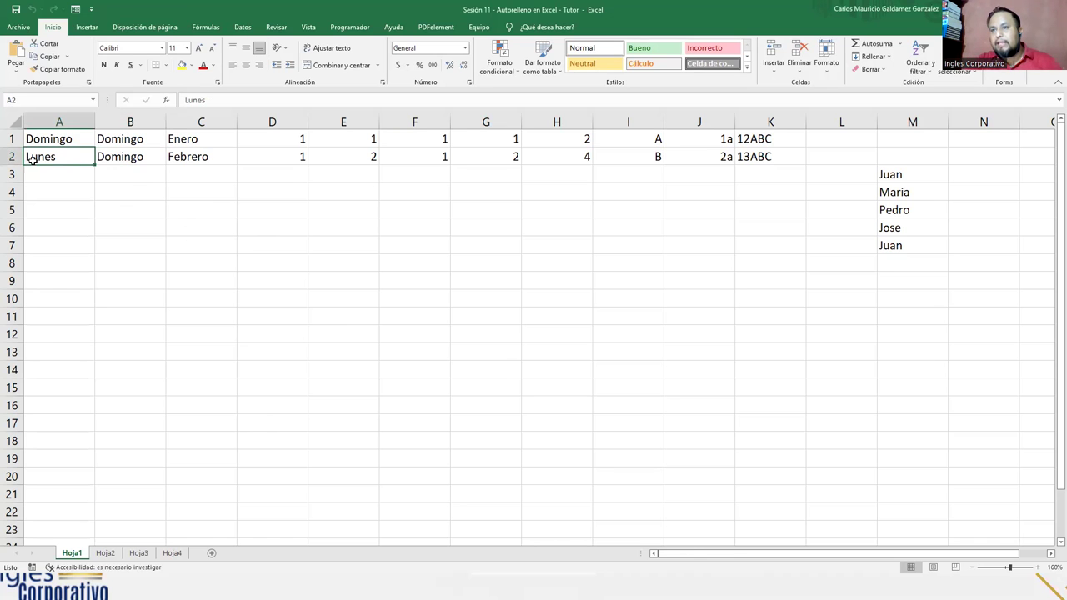
drag(37, 158, 582, 159)
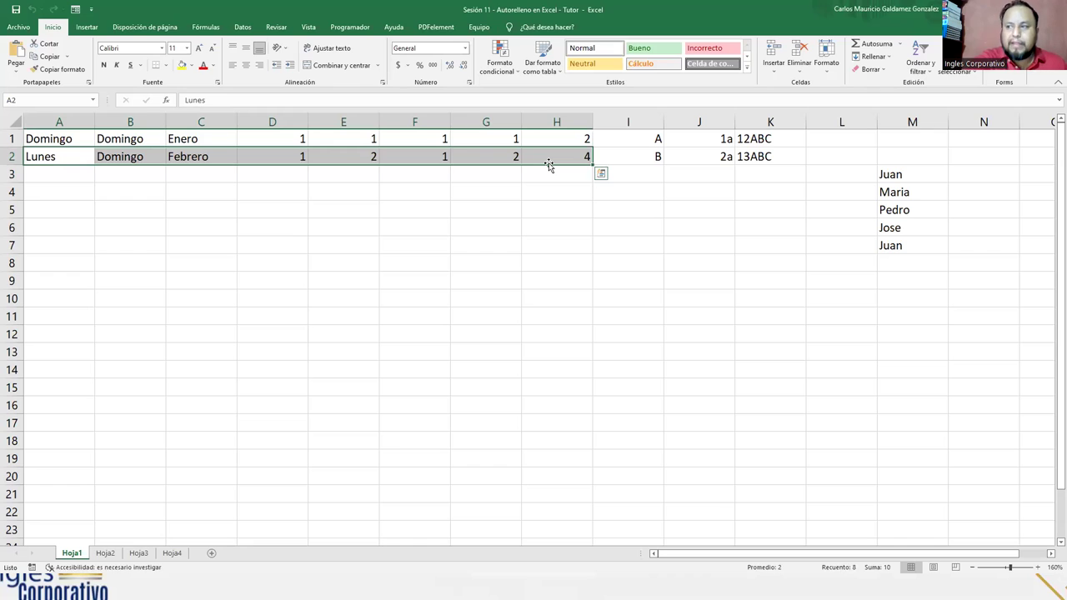
key(Delete)
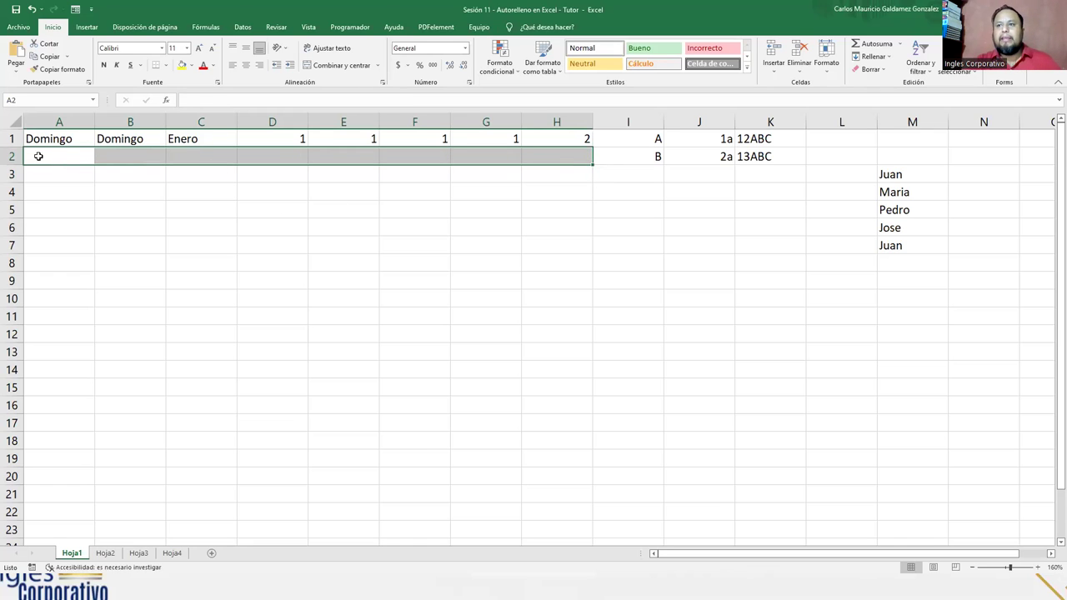
click(40, 142)
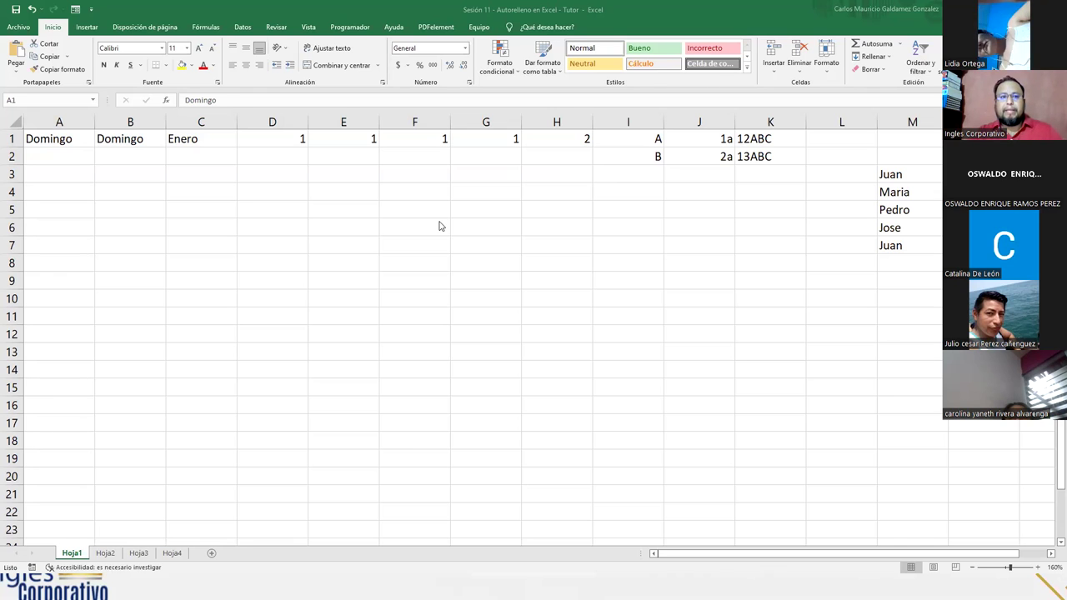
click(84, 139)
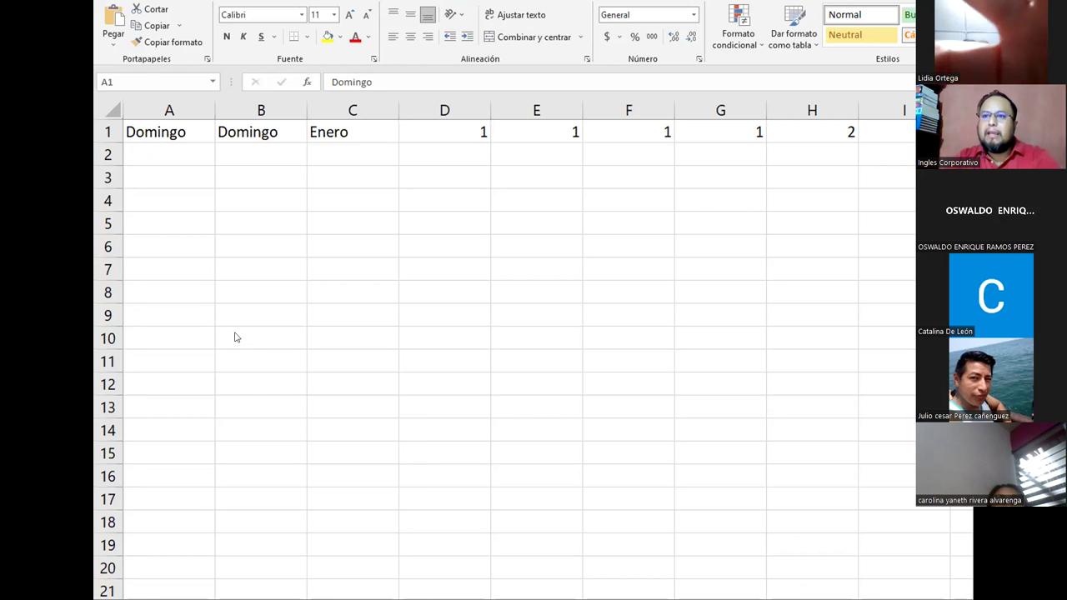
Step: Fill Domingo from A1 down to A7 so the column lists Lunes through Sábado
click(169, 135)
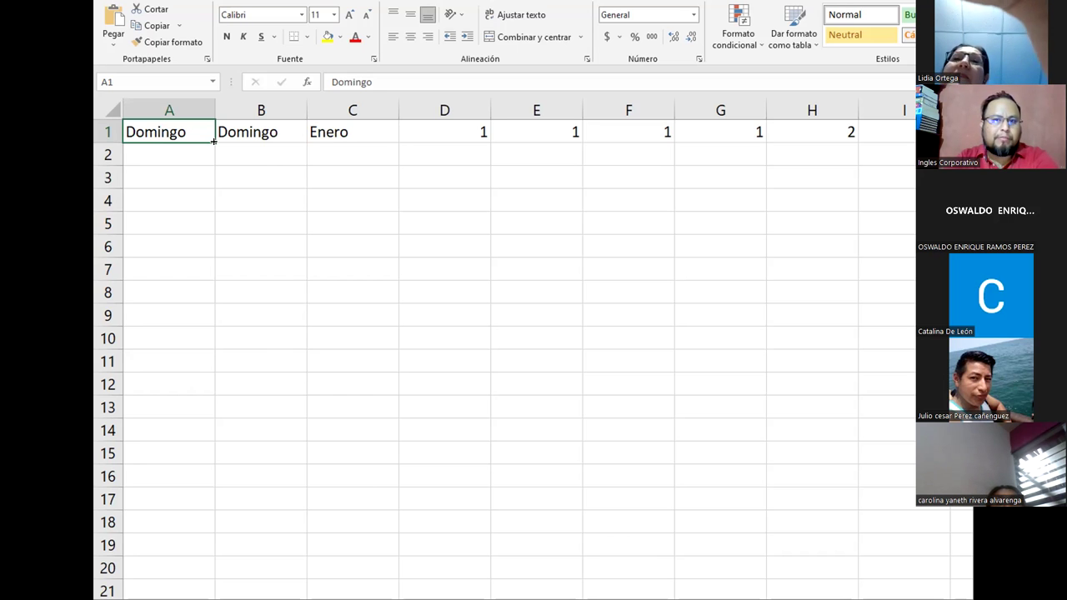
drag(213, 142, 207, 272)
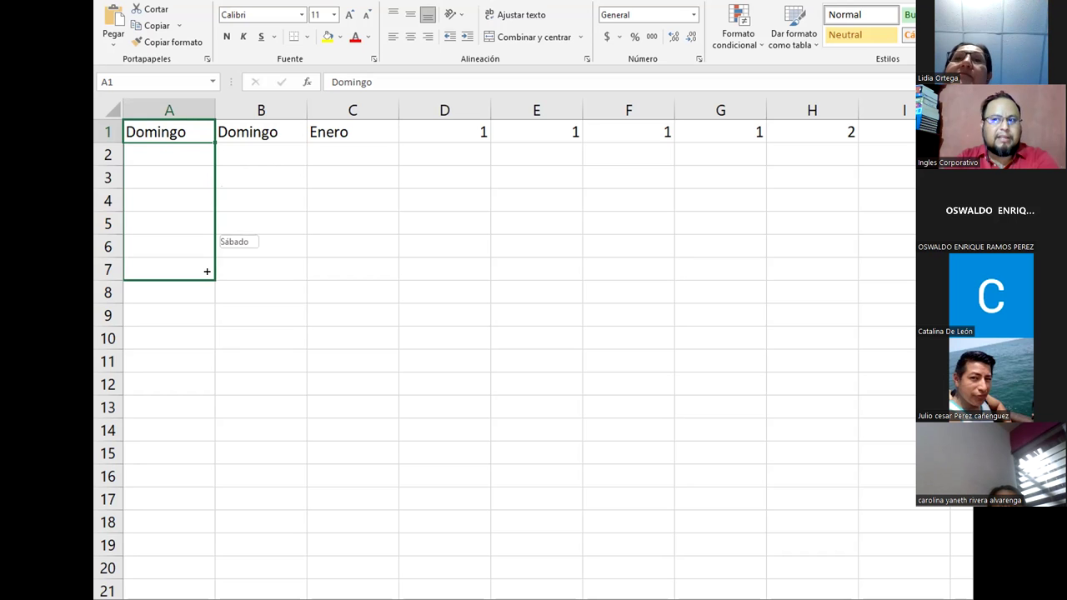
drag(207, 272, 207, 272)
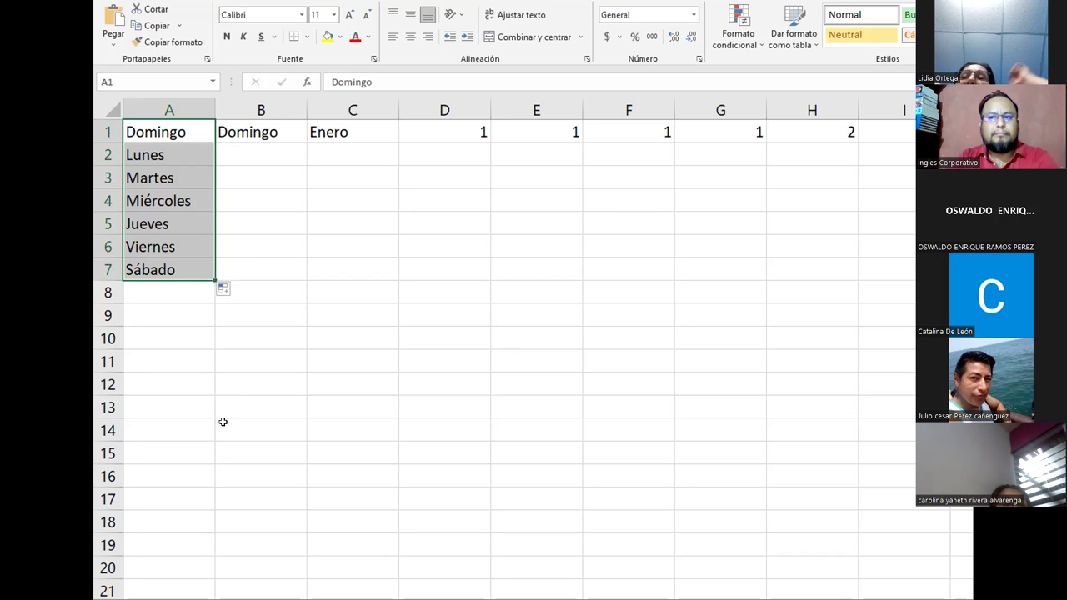
click(250, 152)
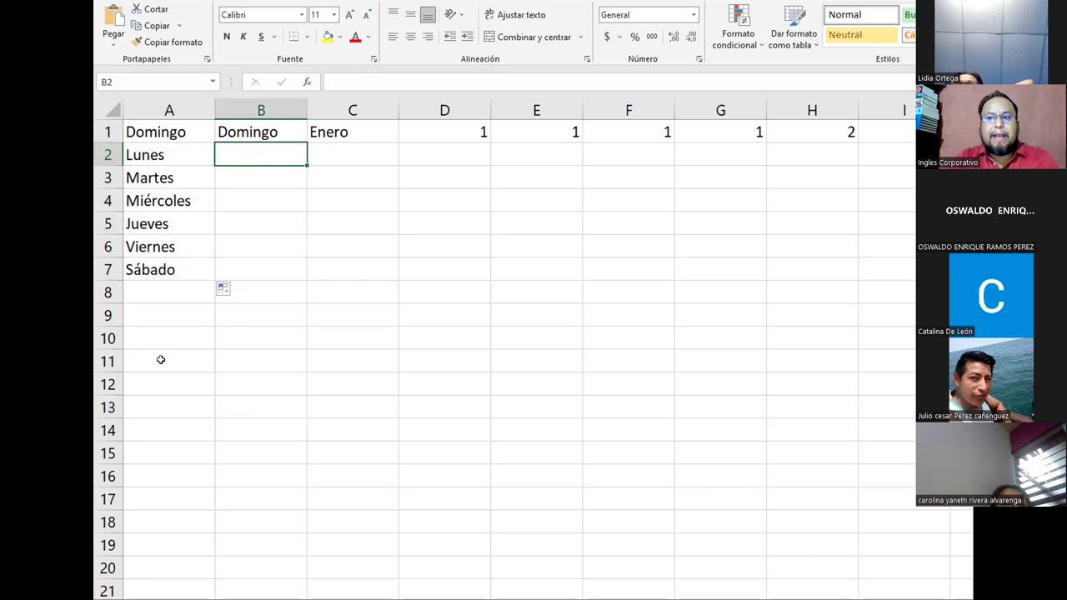
Step: Enter Lunes in A10 and extend the weekday series down to row 18
click(139, 339)
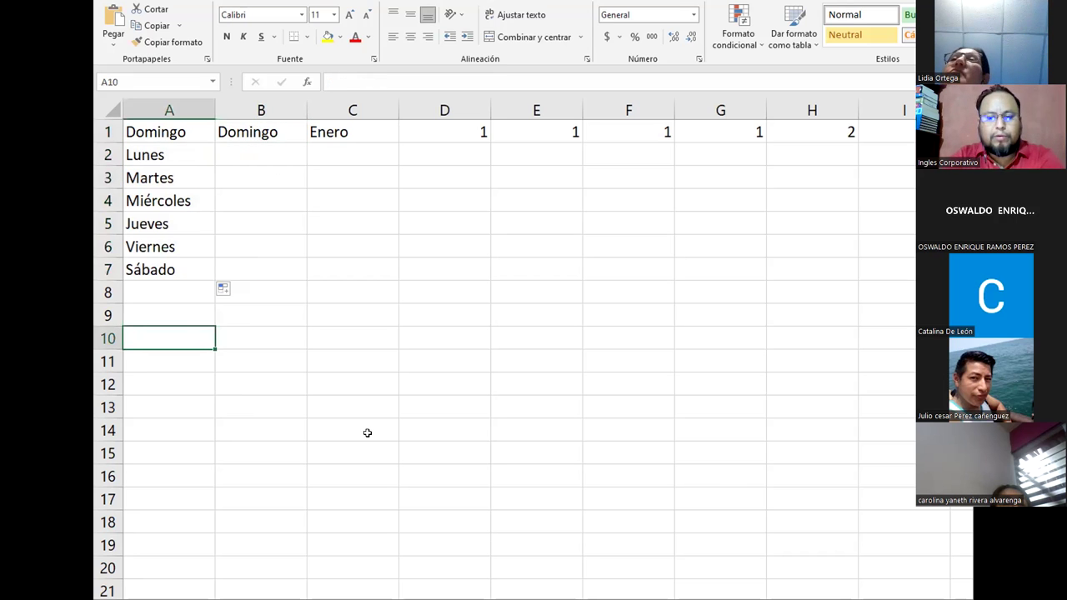
text(Lunes)
key(alt+Return)
key(BackSpace)
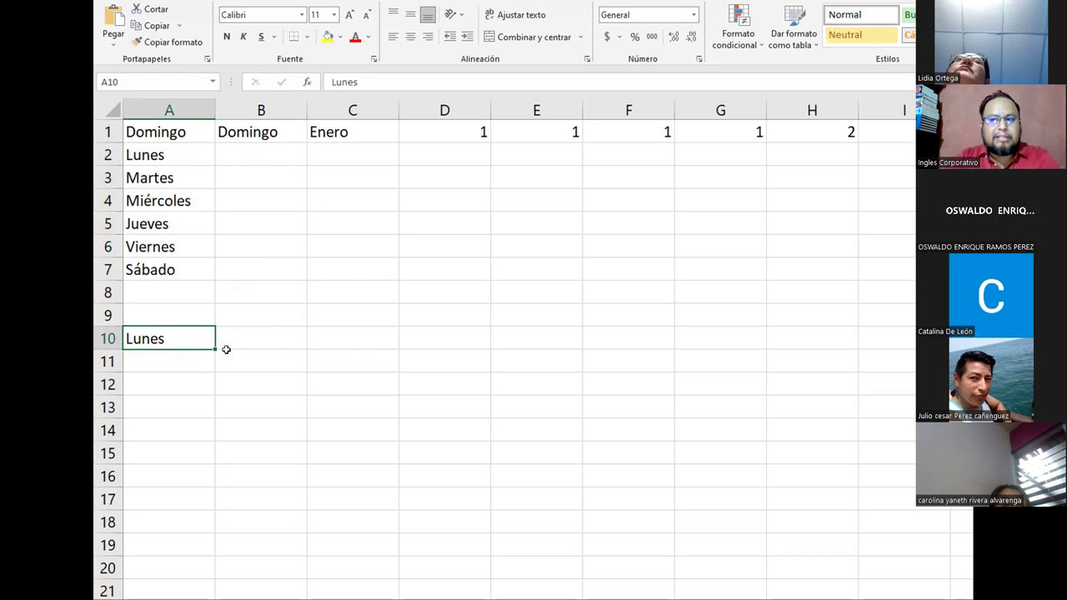
drag(214, 350, 205, 431)
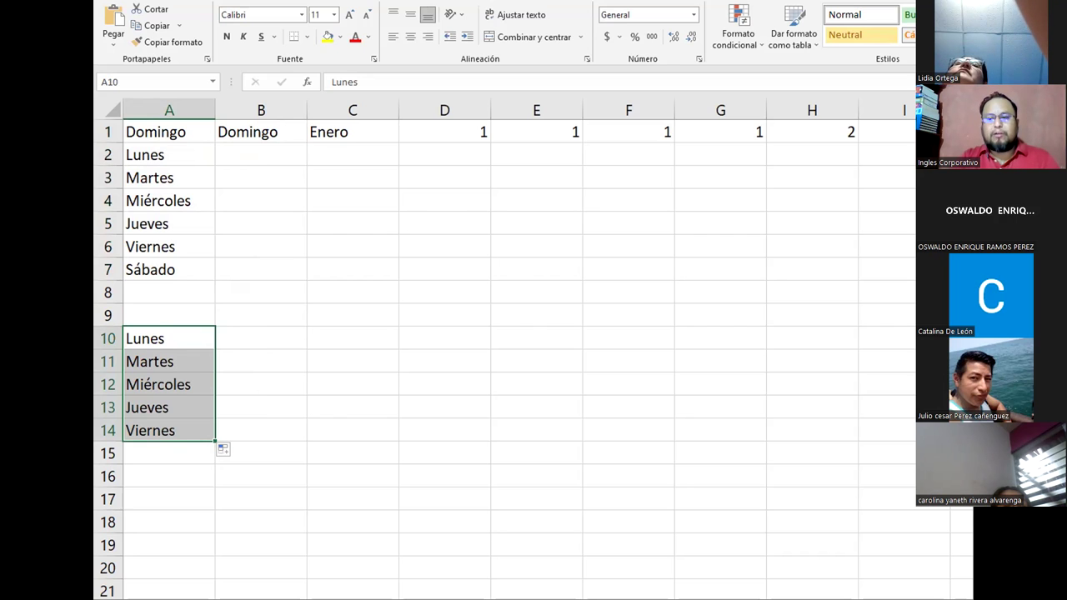
click(167, 340)
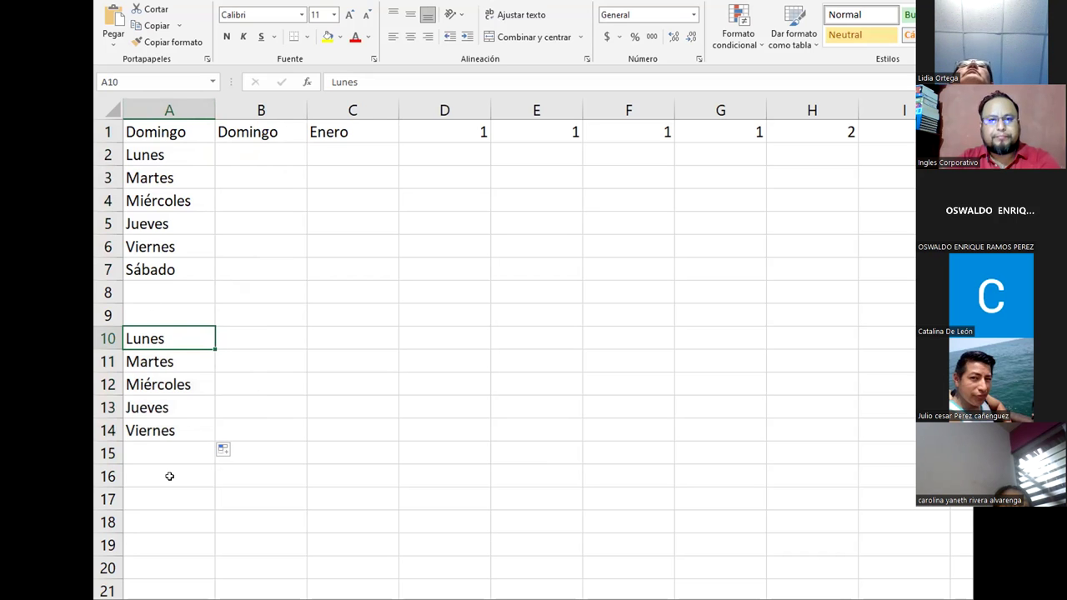
drag(167, 342, 164, 425)
click(200, 337)
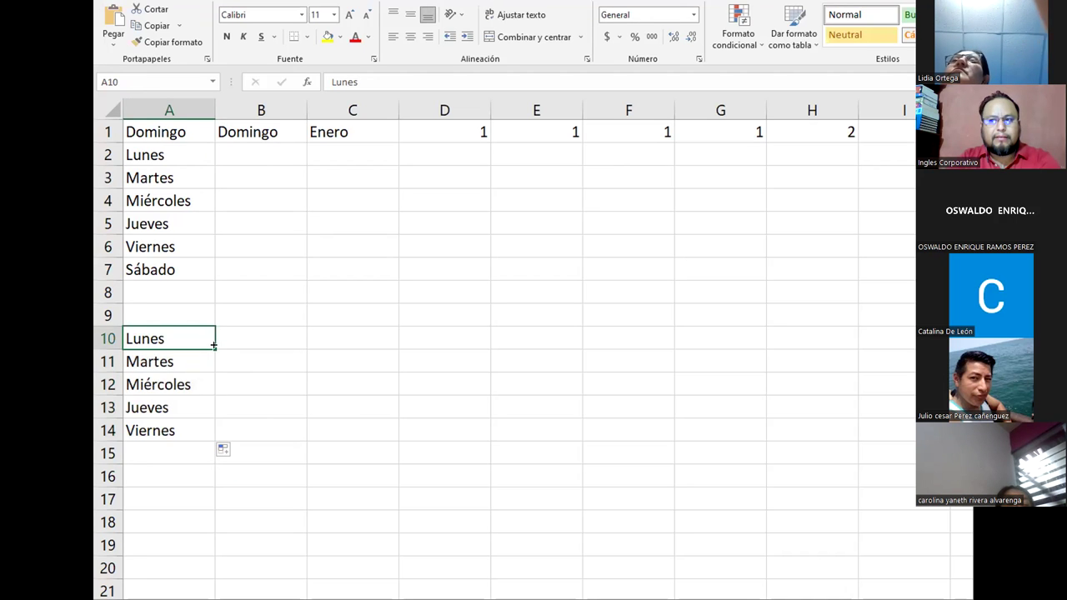
drag(214, 344, 216, 527)
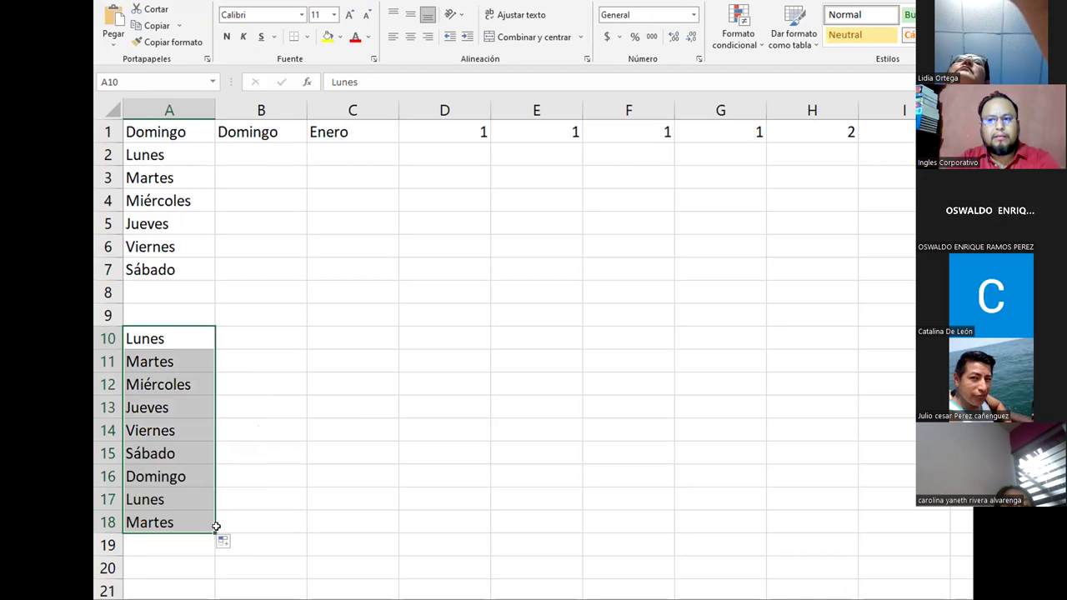
Step: Clear the surplus Lunes and Martes from A17:A18
click(178, 514)
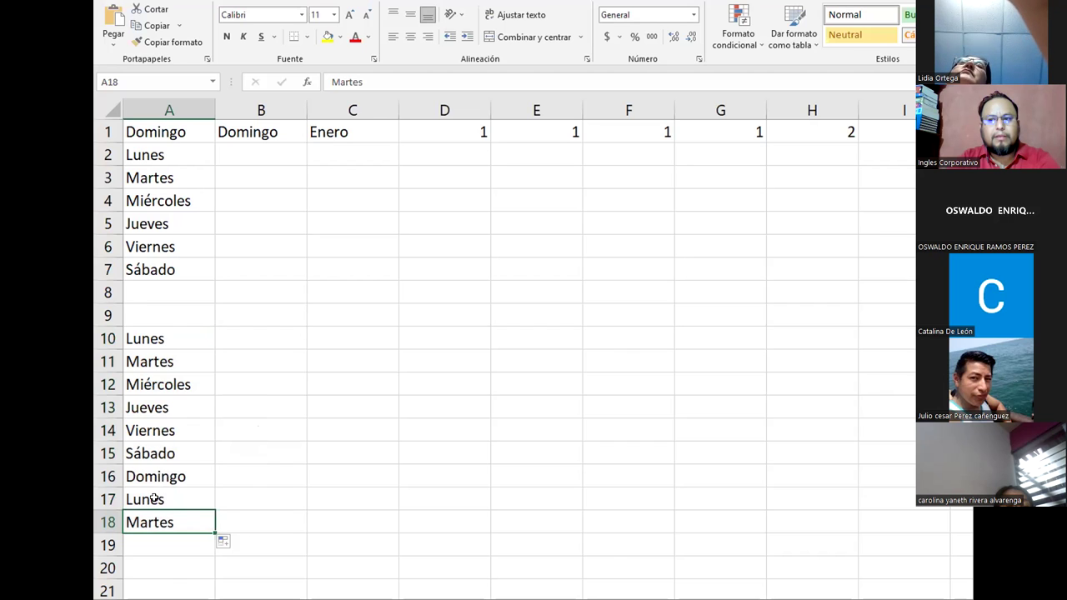
drag(154, 498, 155, 511)
key(Delete)
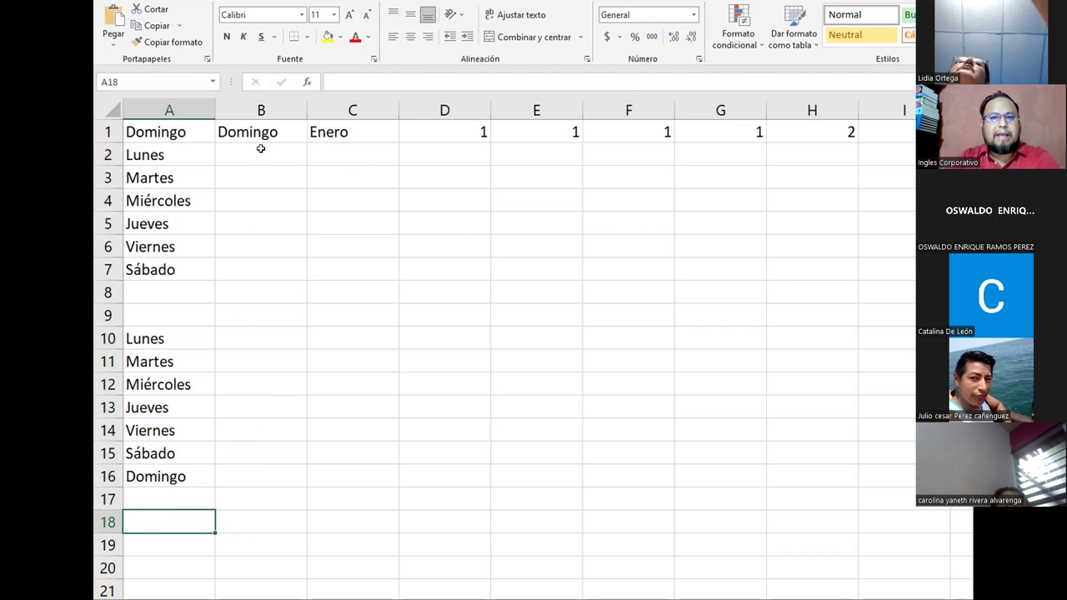
Step: Enter Domingo in B2 via AutoComplete and Dominio in B3
click(260, 150)
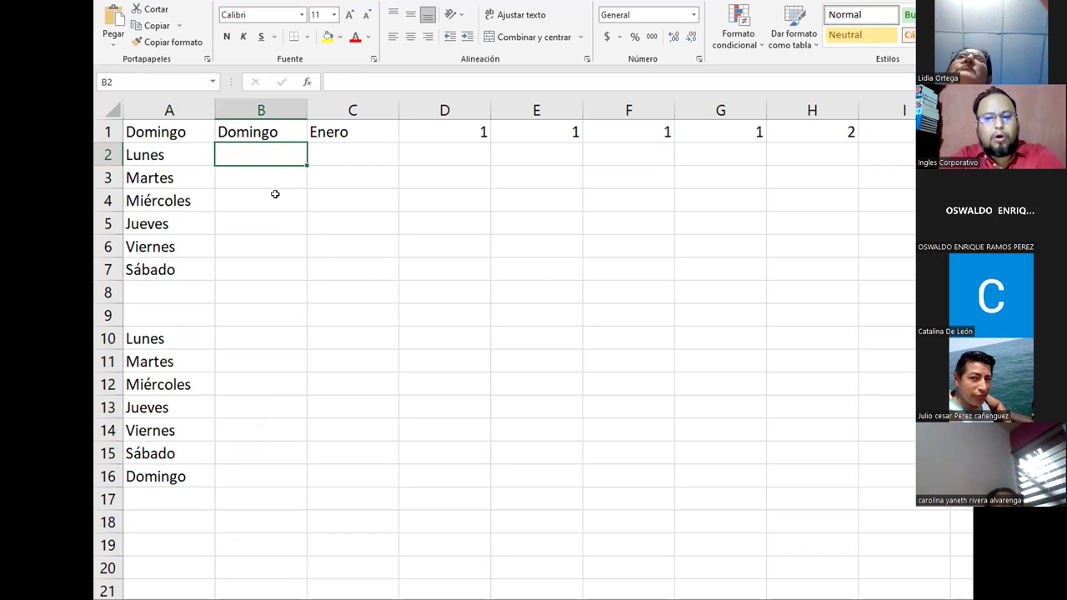
text(D)
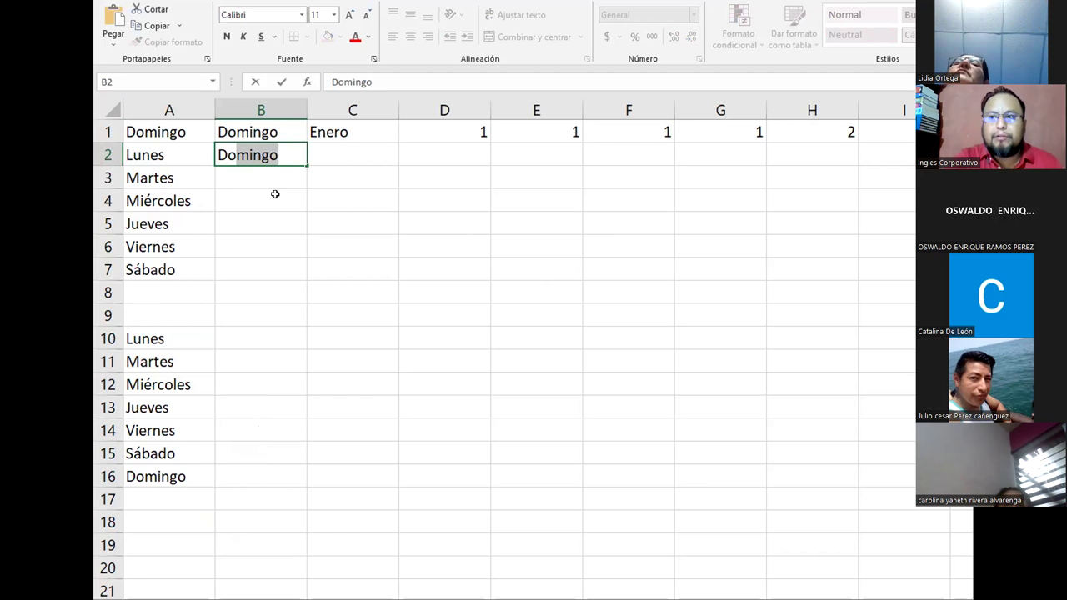
key(Return)
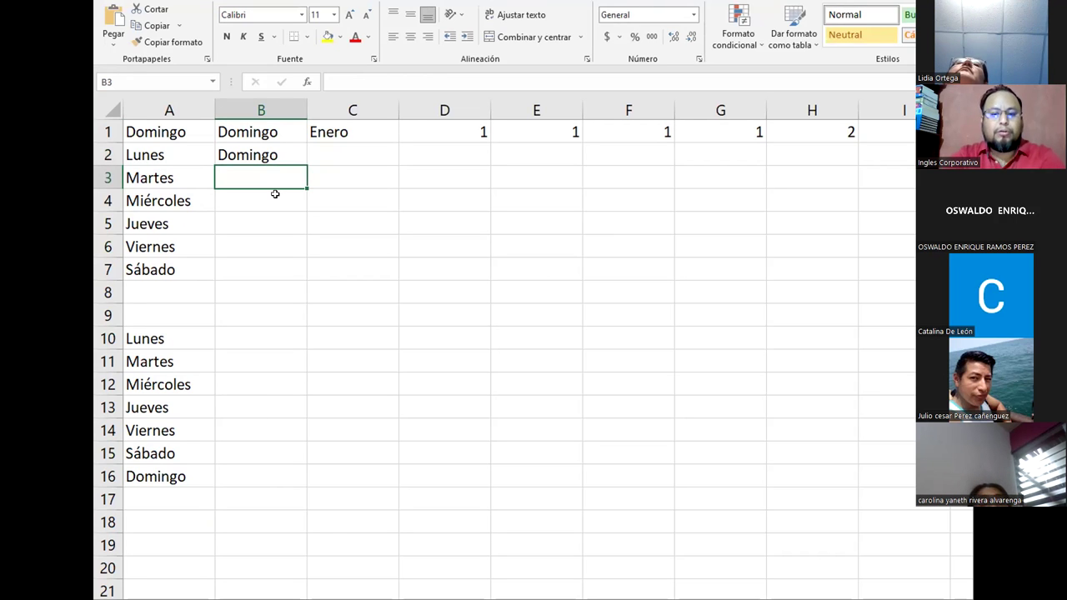
text(Do)
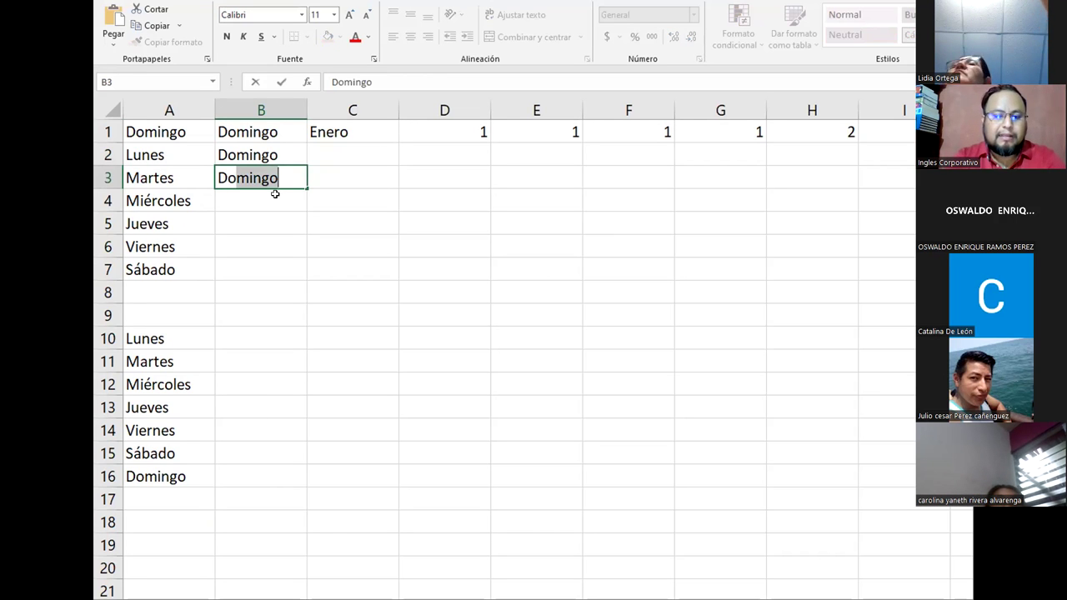
text(minio)
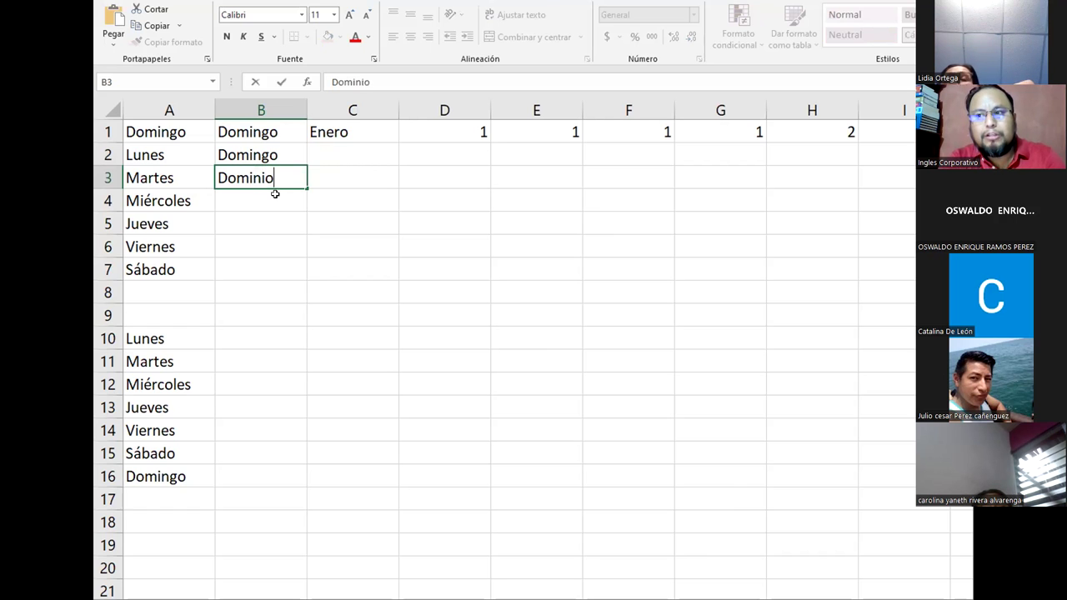
key(Return)
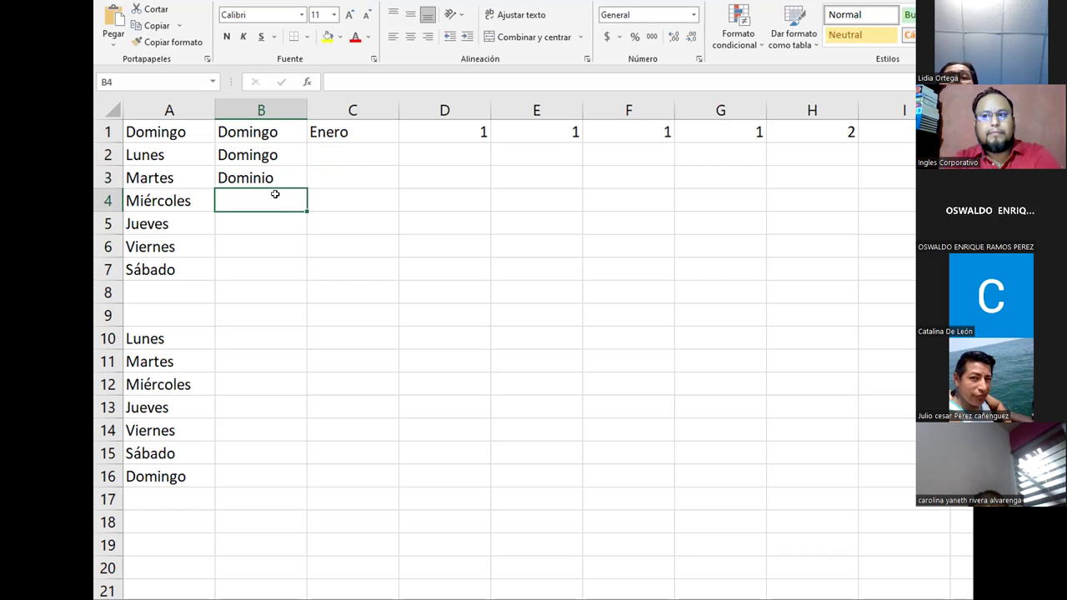
key(Return)
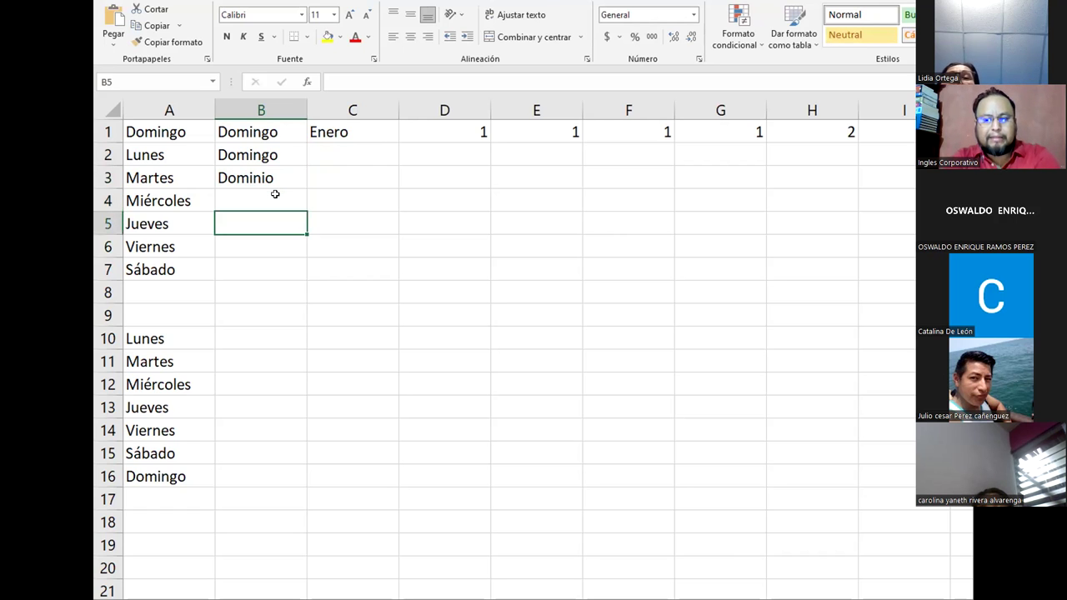
key(Up)
key(Up)
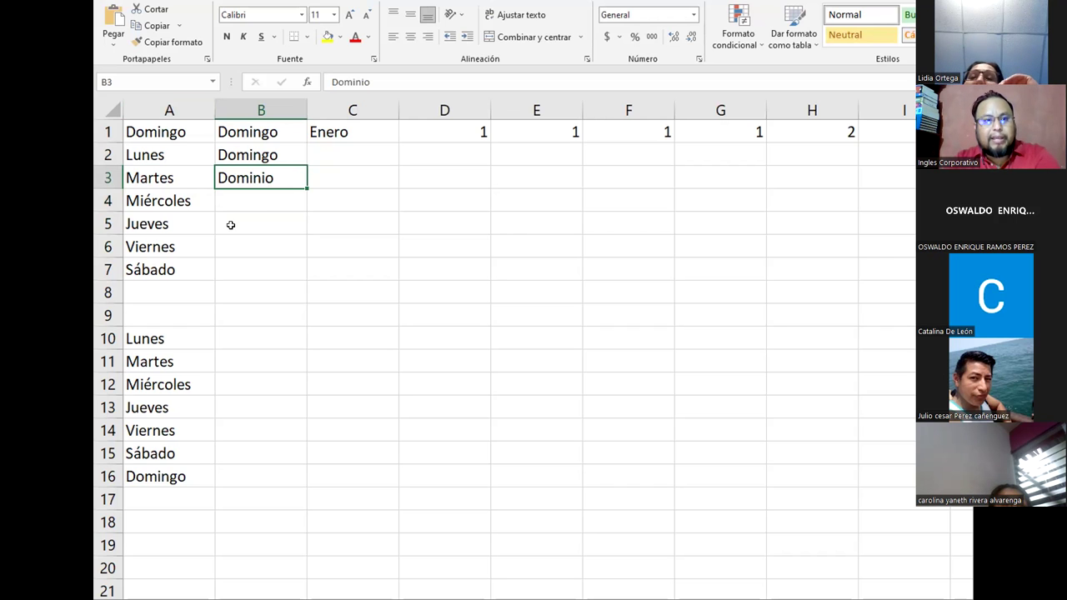
Step: Replace Dominio in B3 with Domingo by retyping 'Do' and accepting AutoComplete
click(193, 181)
drag(208, 189, 213, 275)
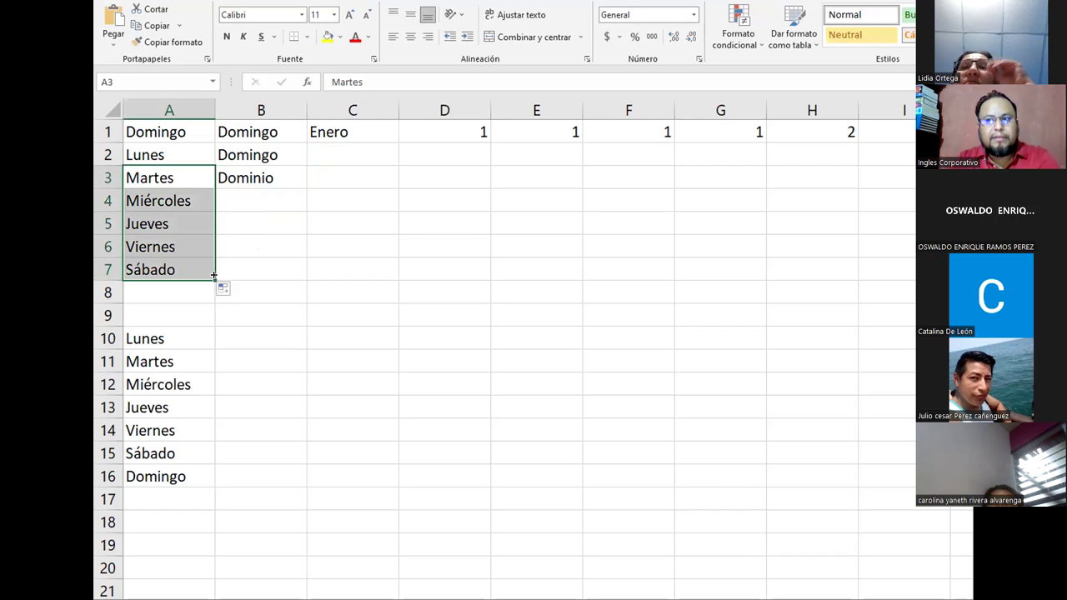
click(259, 202)
double_click(281, 174)
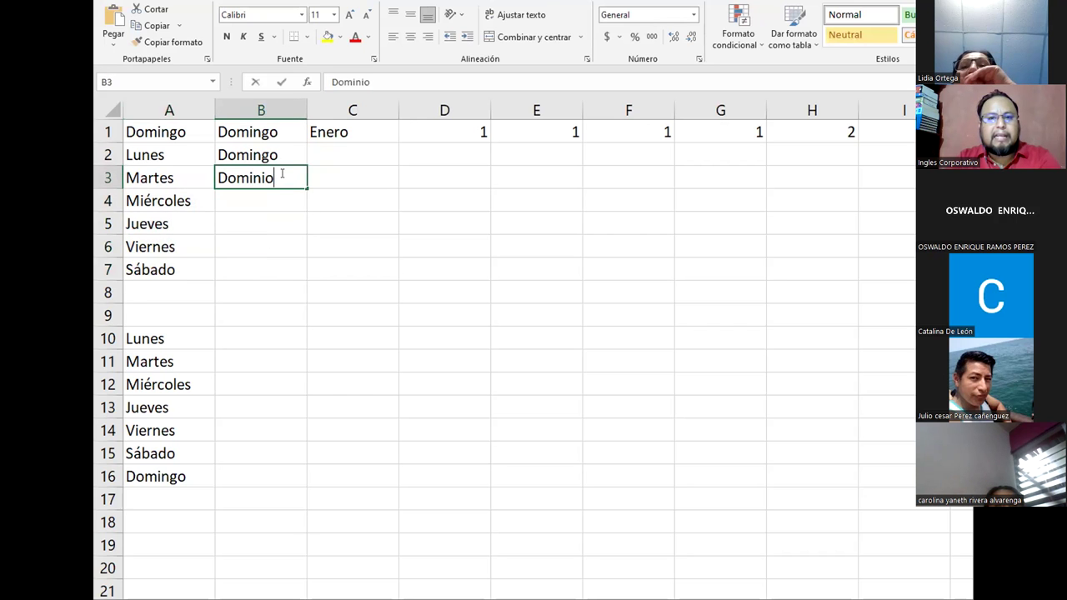
drag(281, 174, 131, 155)
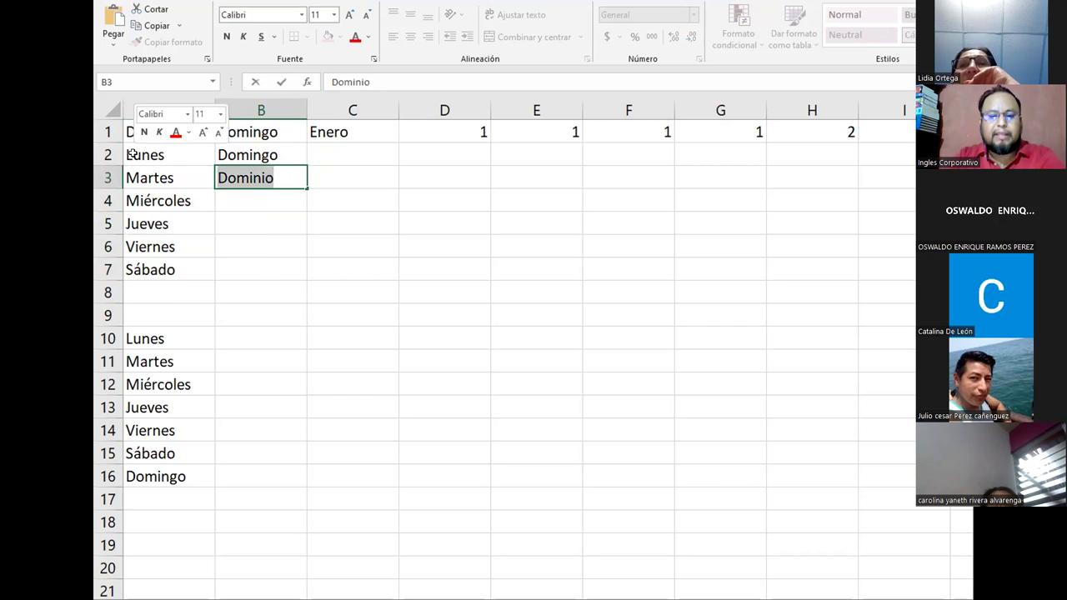
text(Do)
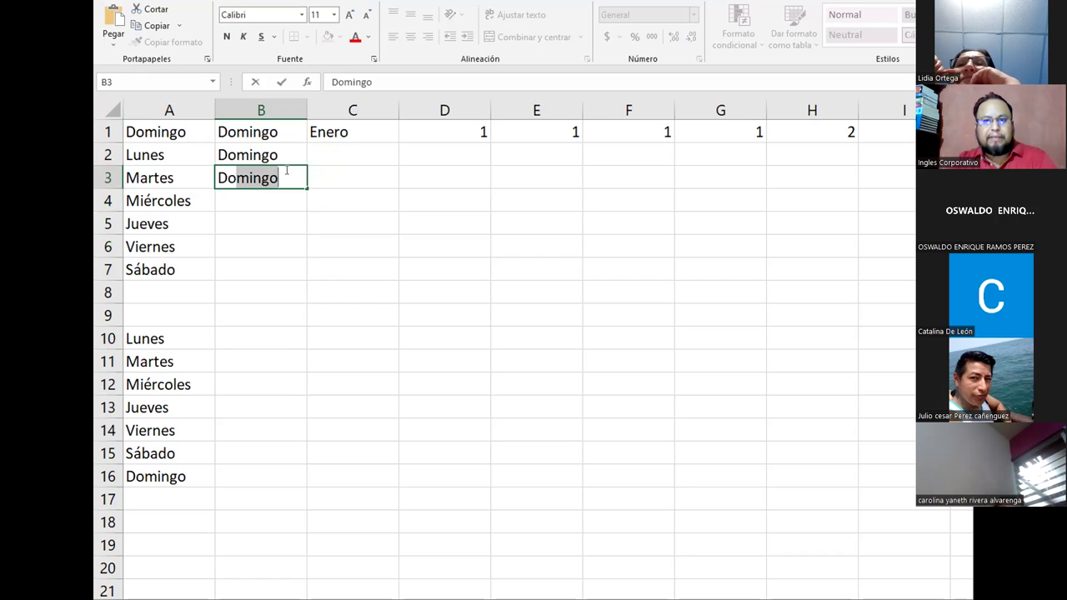
click(127, 500)
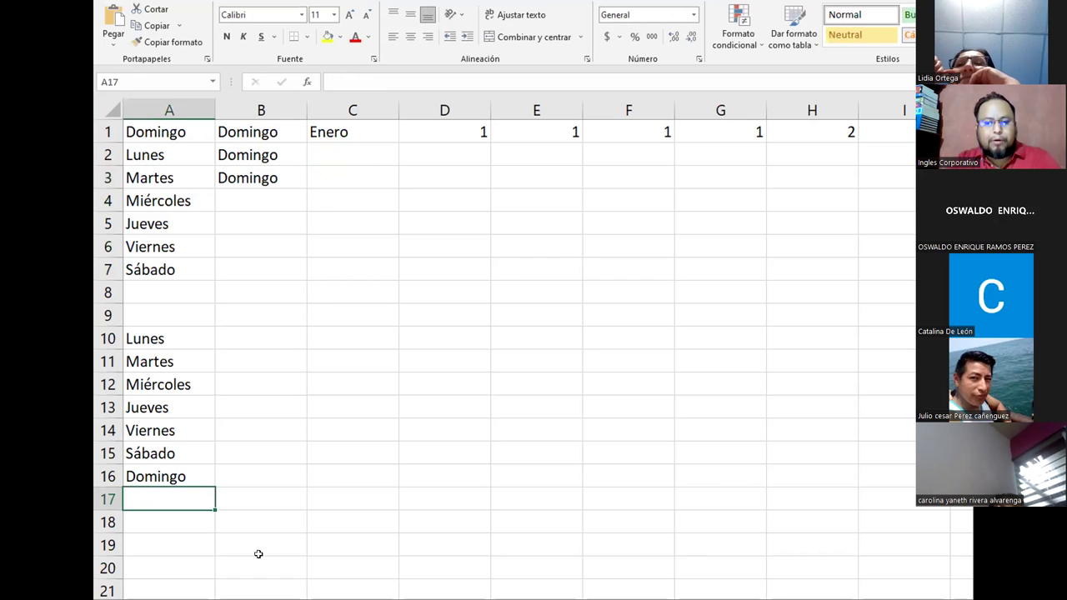
Step: Enter and undo Viena in A17, then refill Domingo from A1 down to A7 as weekdays
text(Viernes)
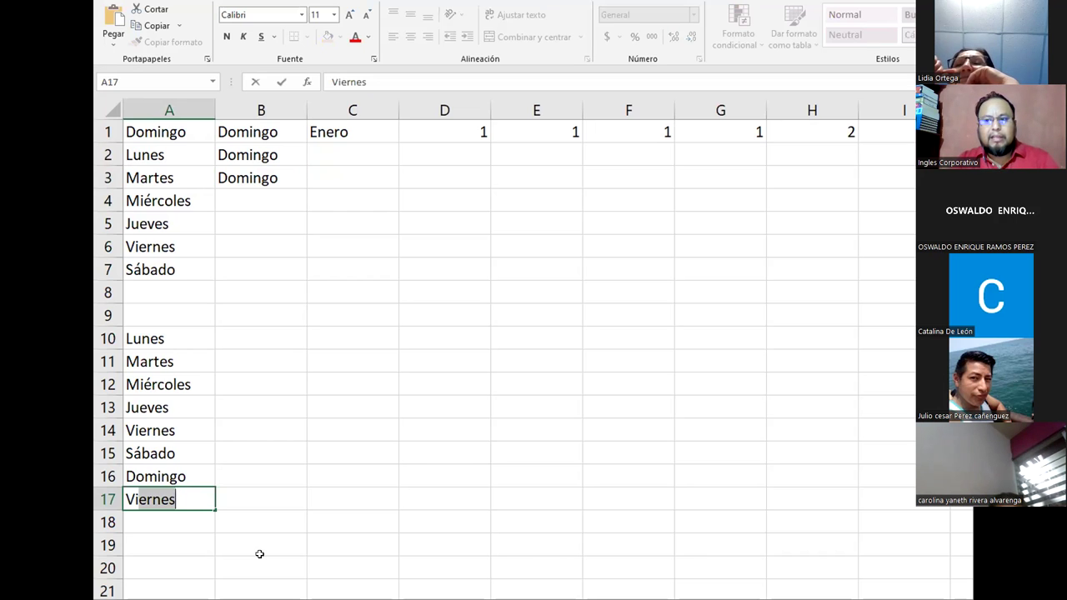
key(BackSpace)
key(BackSpace)
key(BackSpace)
key(BackSpace)
text(na)
key(Return)
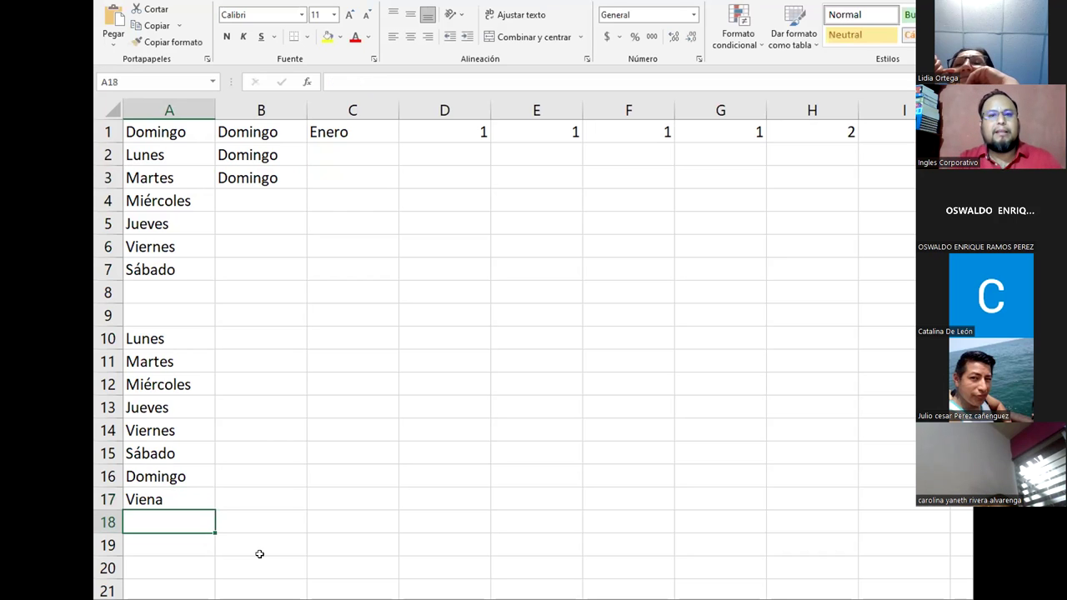
key(ctrl+z)
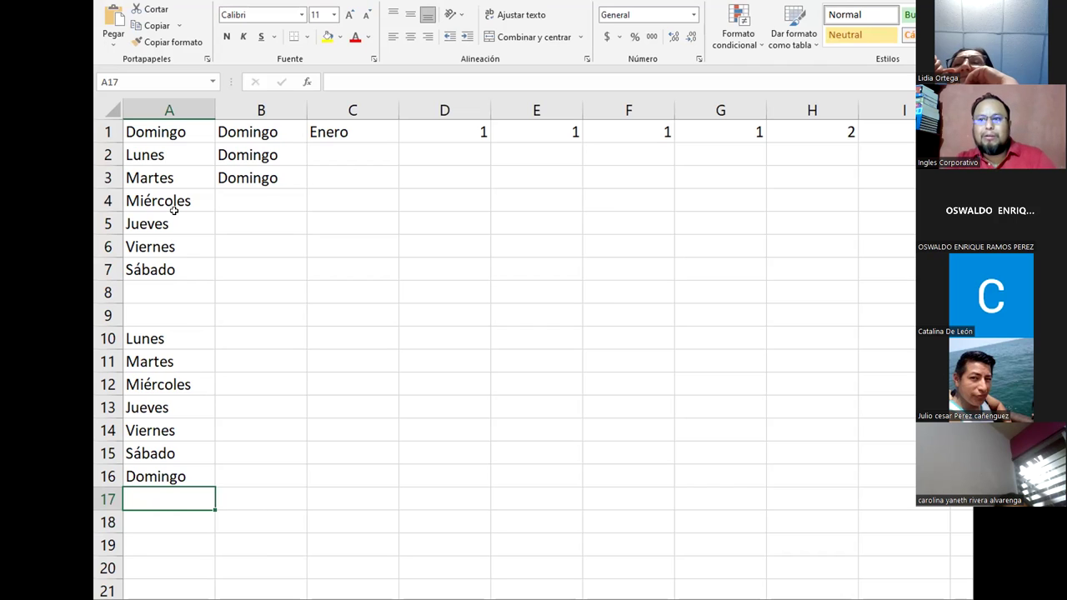
drag(188, 130, 206, 273)
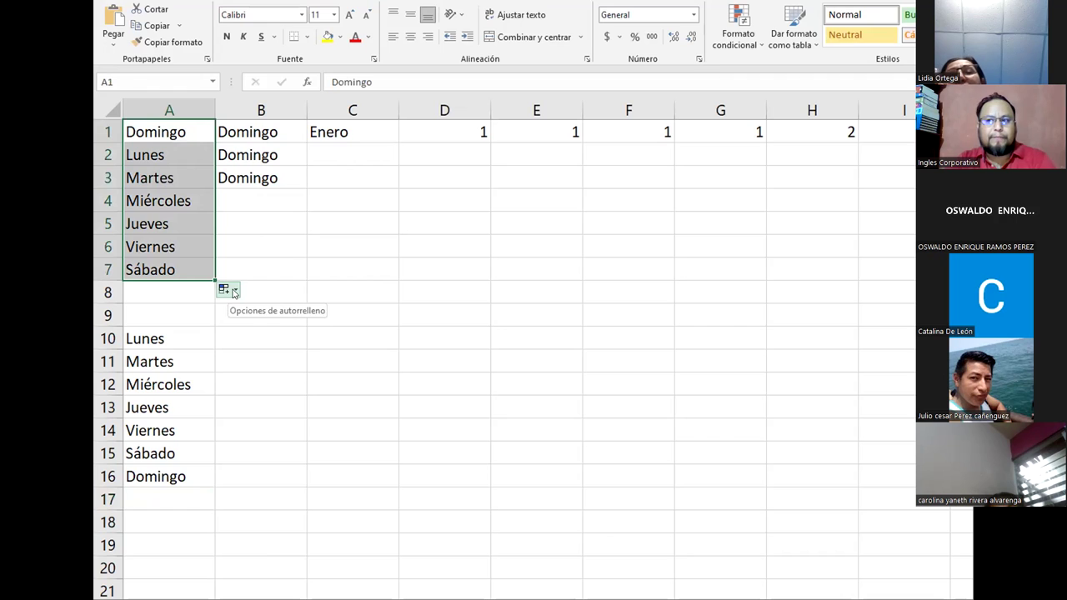
click(235, 291)
key(Escape)
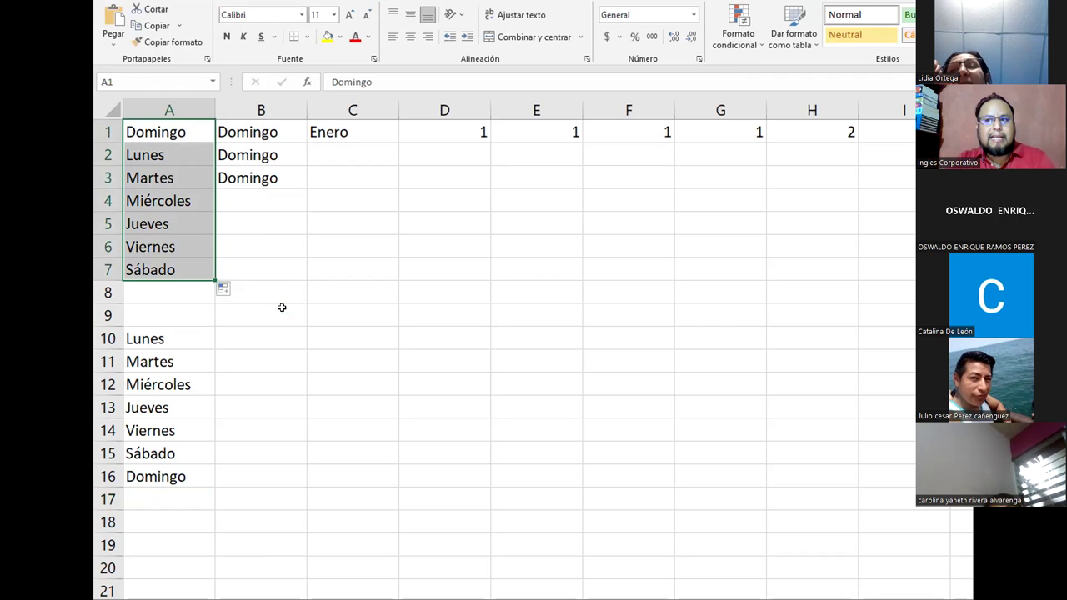
click(227, 289)
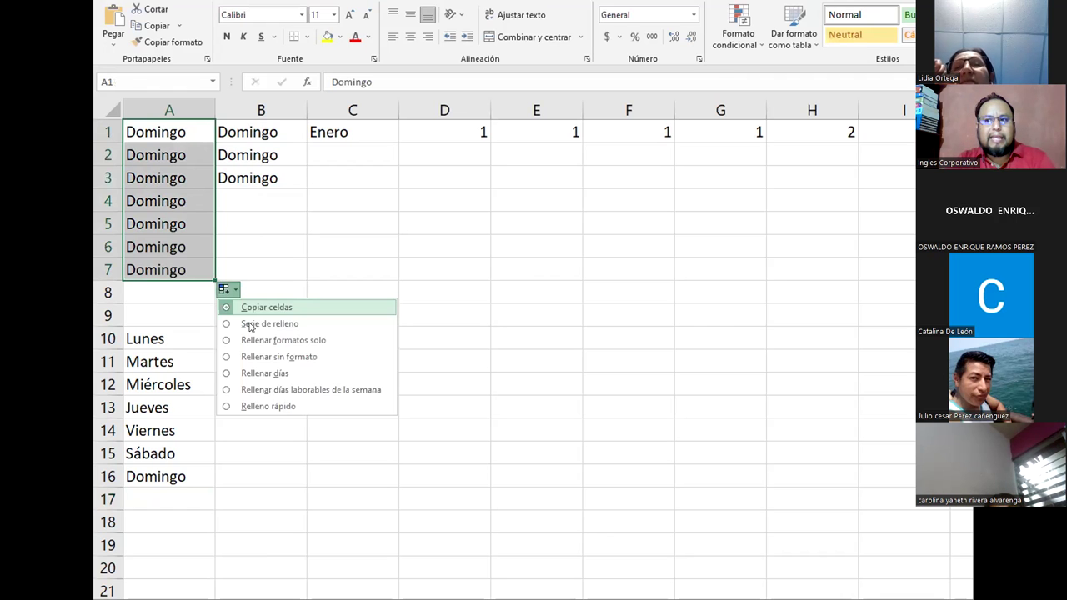
click(250, 325)
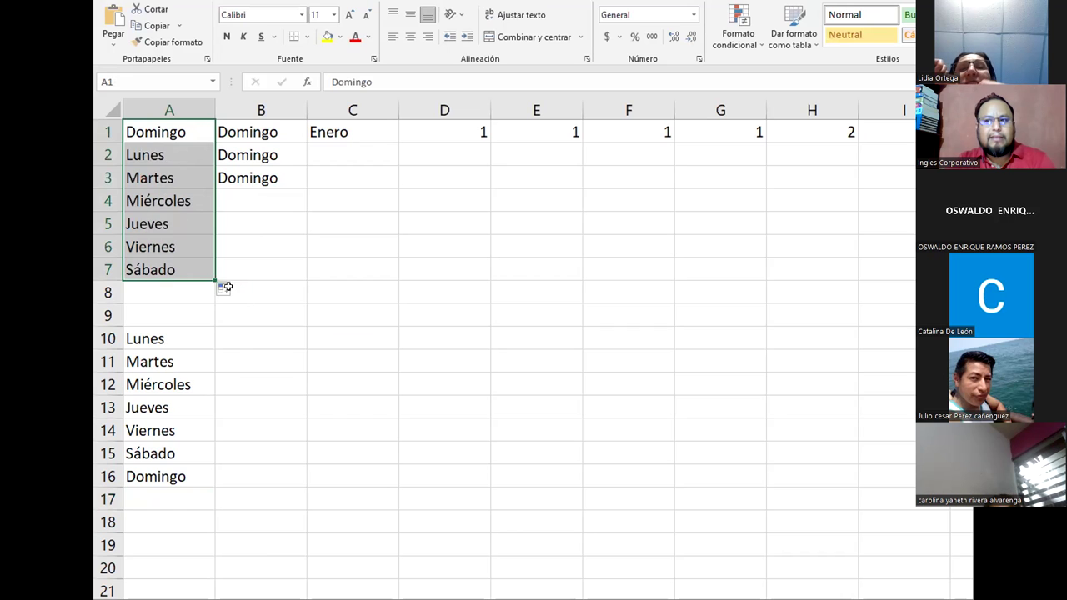
click(236, 289)
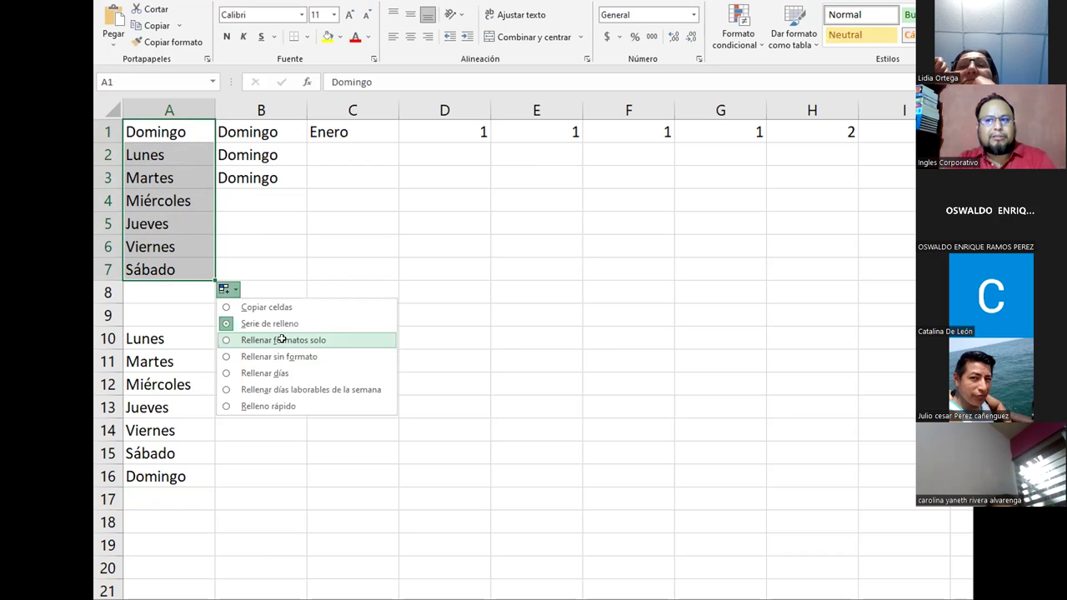
key(Escape)
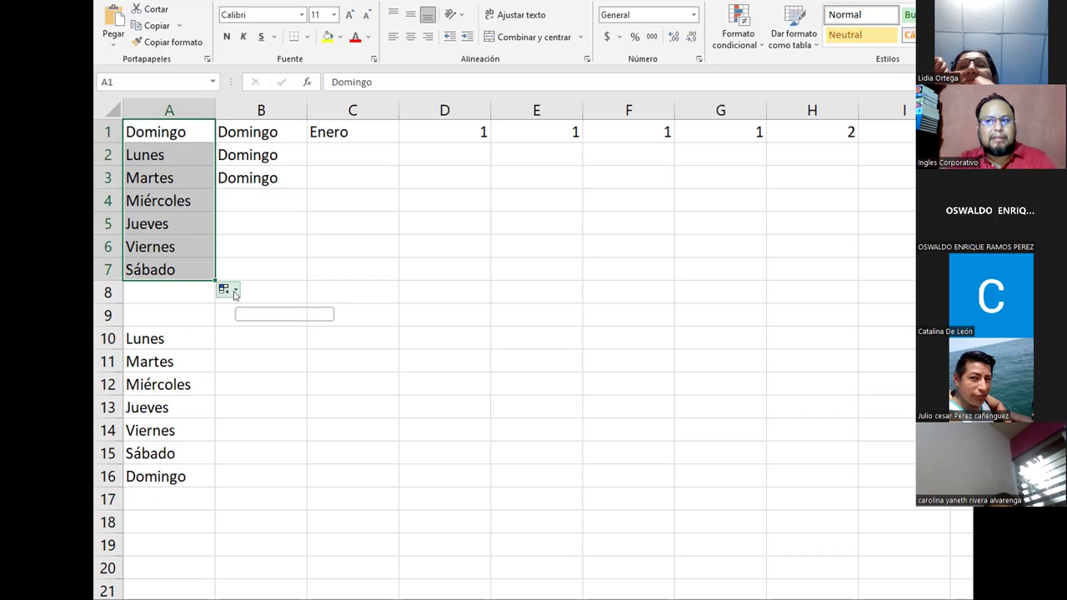
click(235, 290)
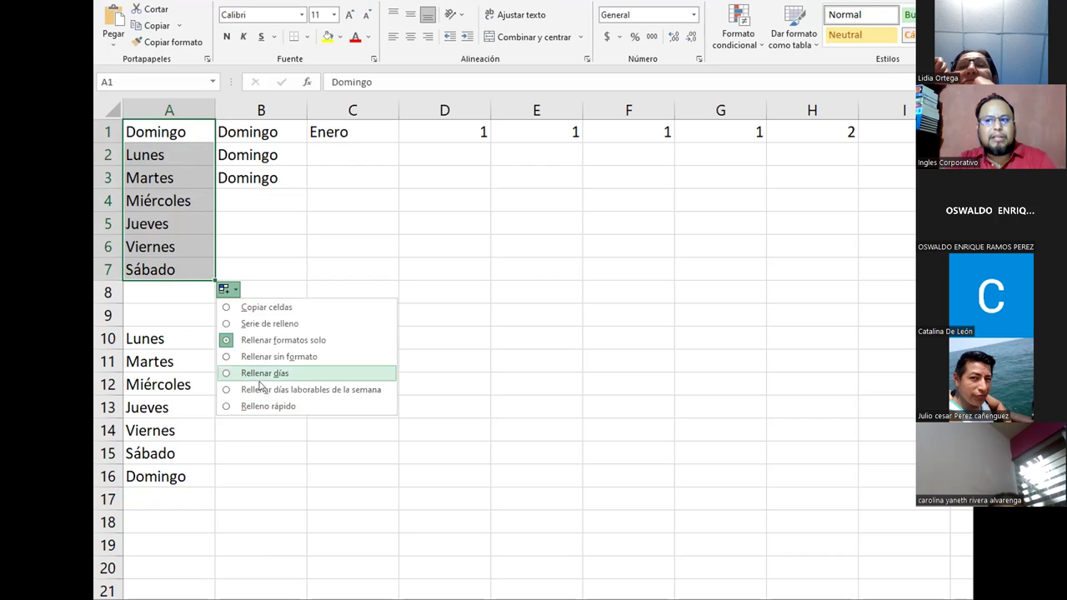
click(288, 375)
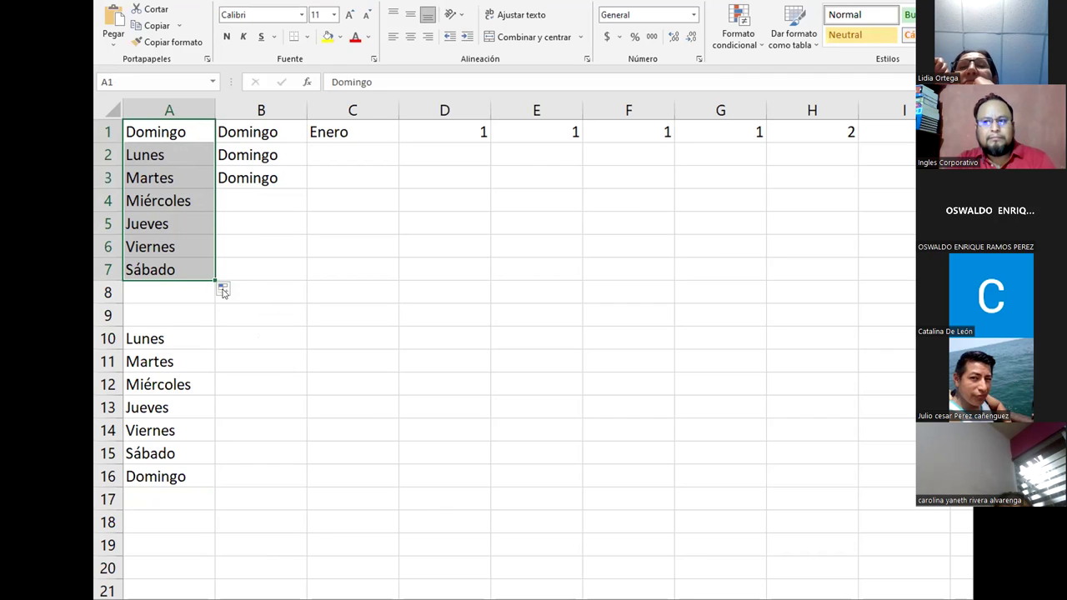
click(226, 291)
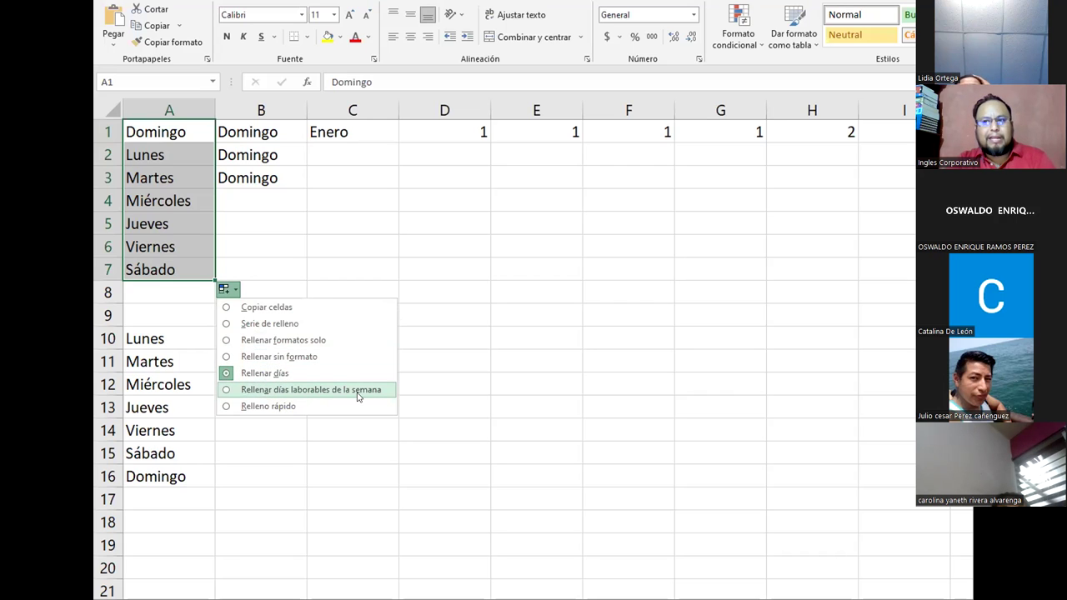
click(273, 388)
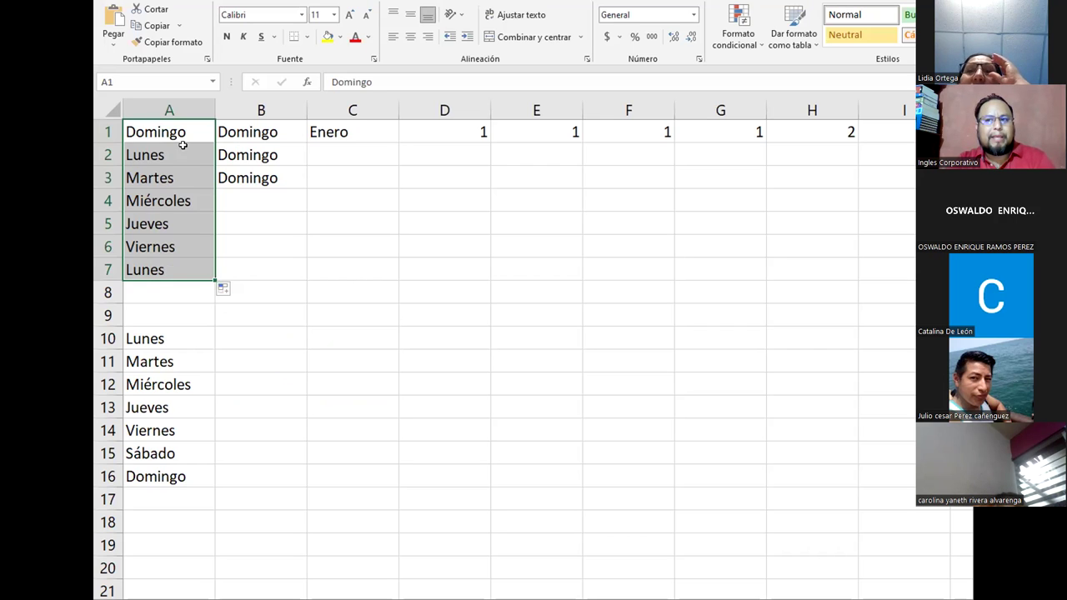
click(156, 270)
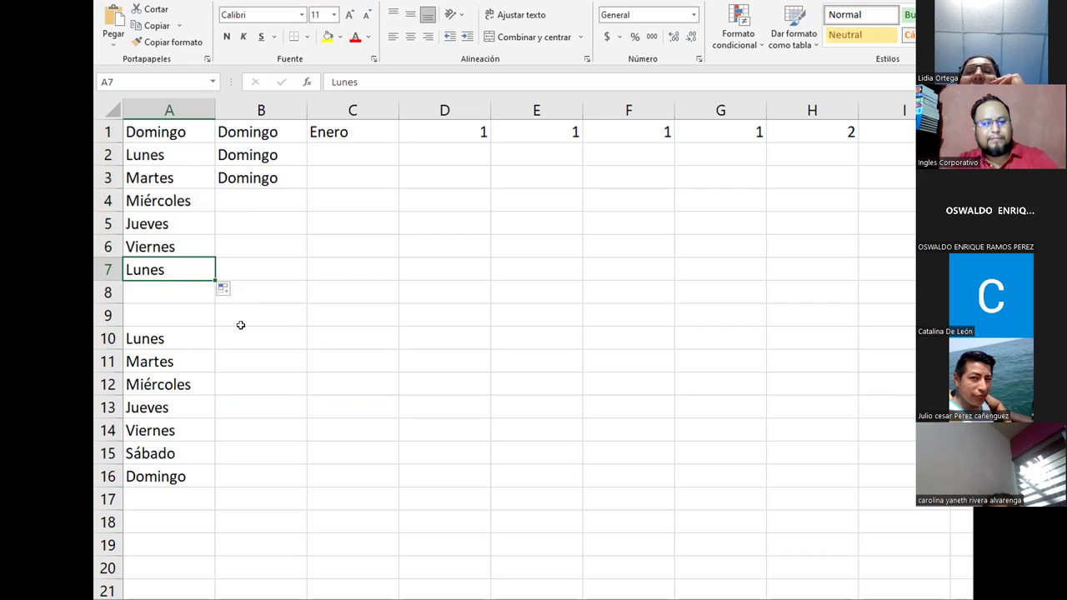
key(ctrl+z)
click(138, 268)
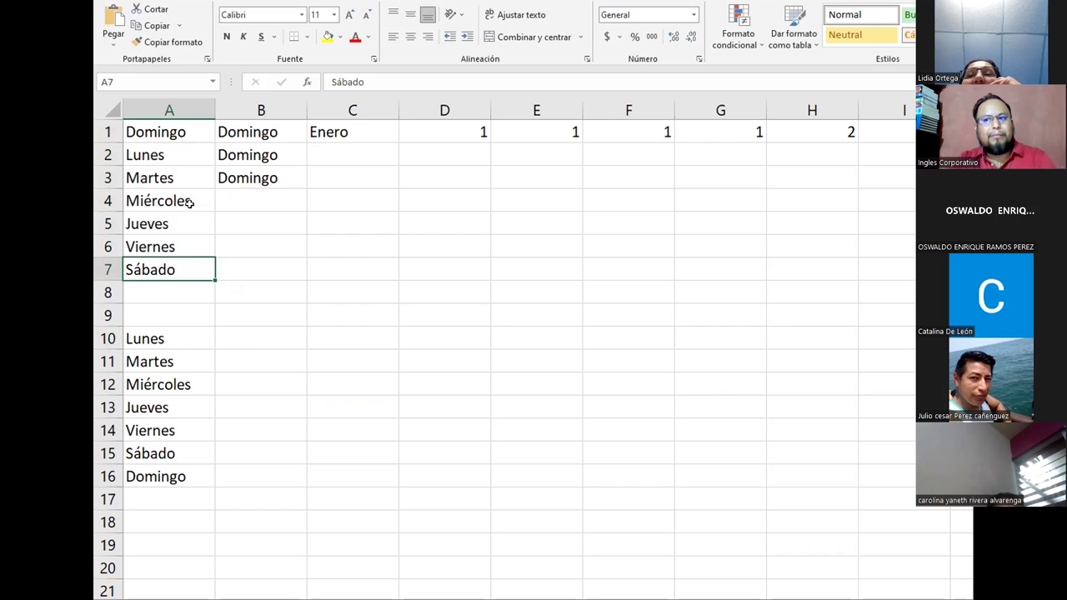
drag(171, 139, 181, 275)
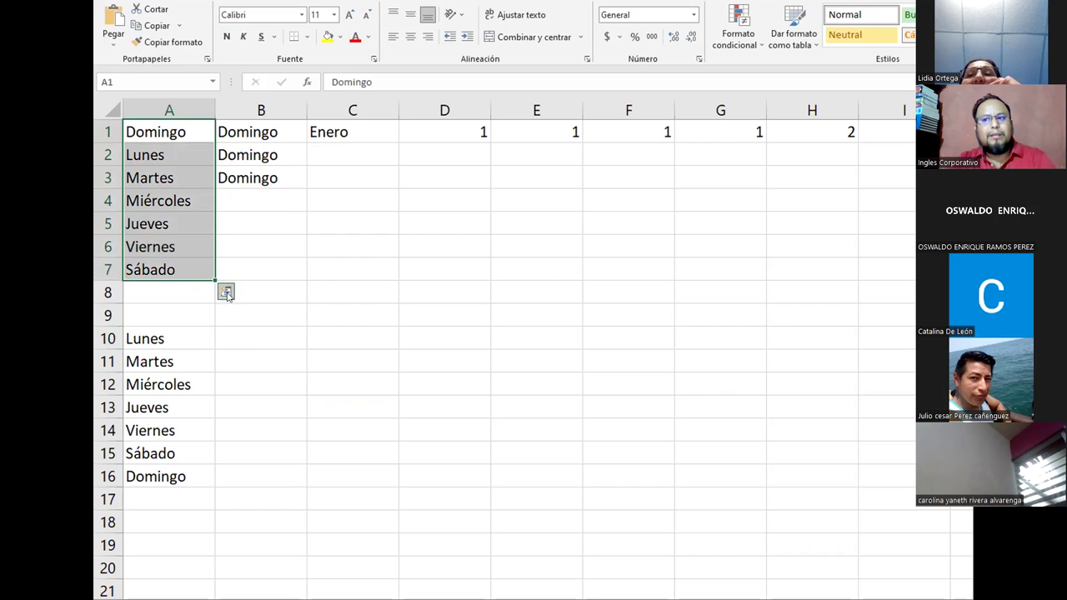
key(ctrl+q)
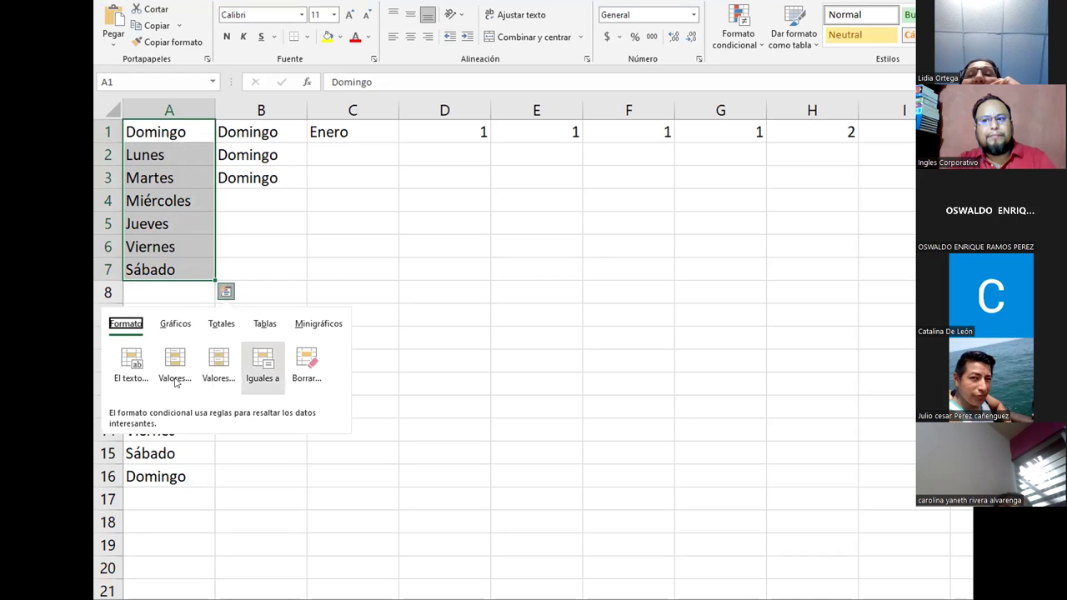
right_click(201, 270)
key(Escape)
mouse_move(214, 276)
mouse_down()
mouse_move(213, 255)
mouse_move(214, 279)
mouse_up()
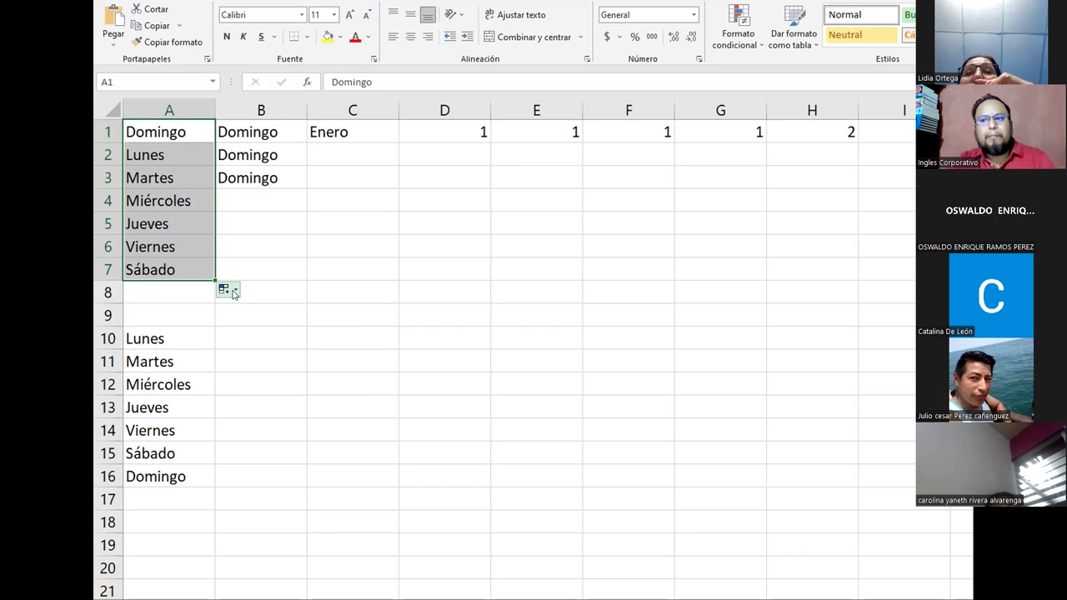
click(232, 289)
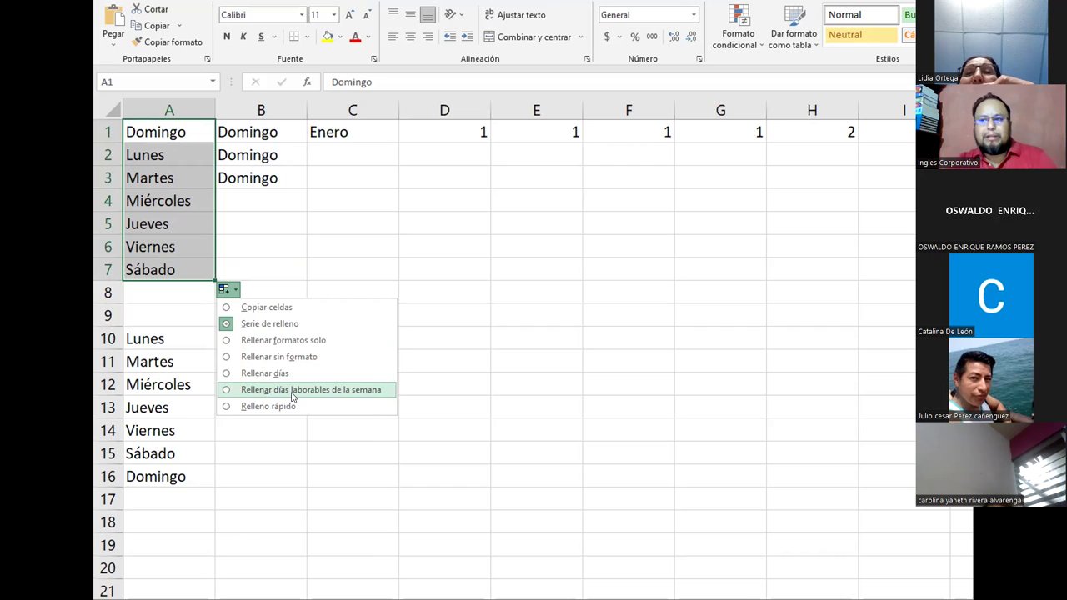
click(291, 320)
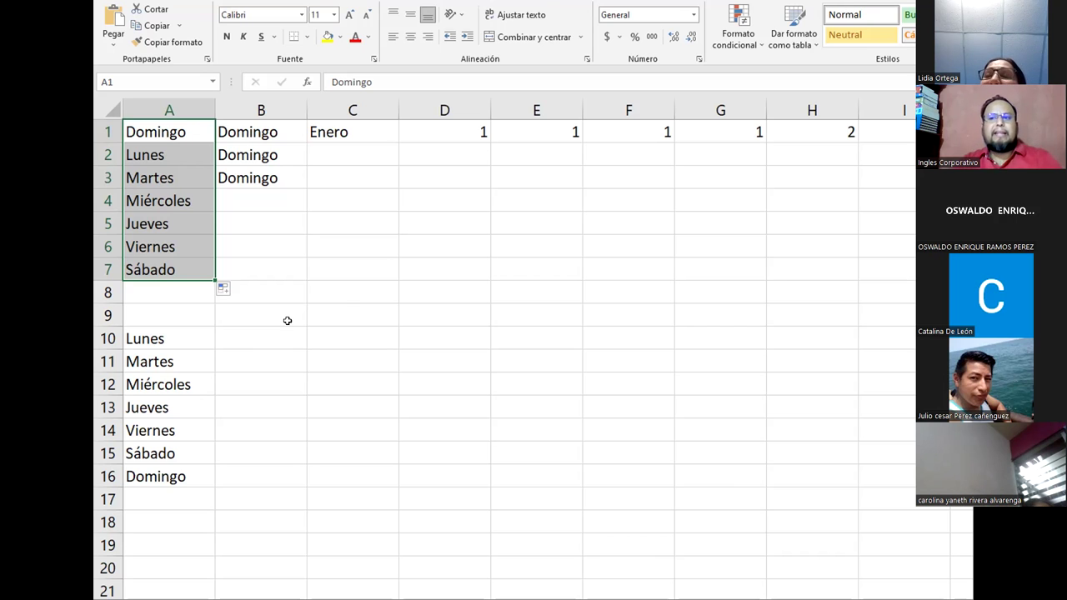
click(251, 297)
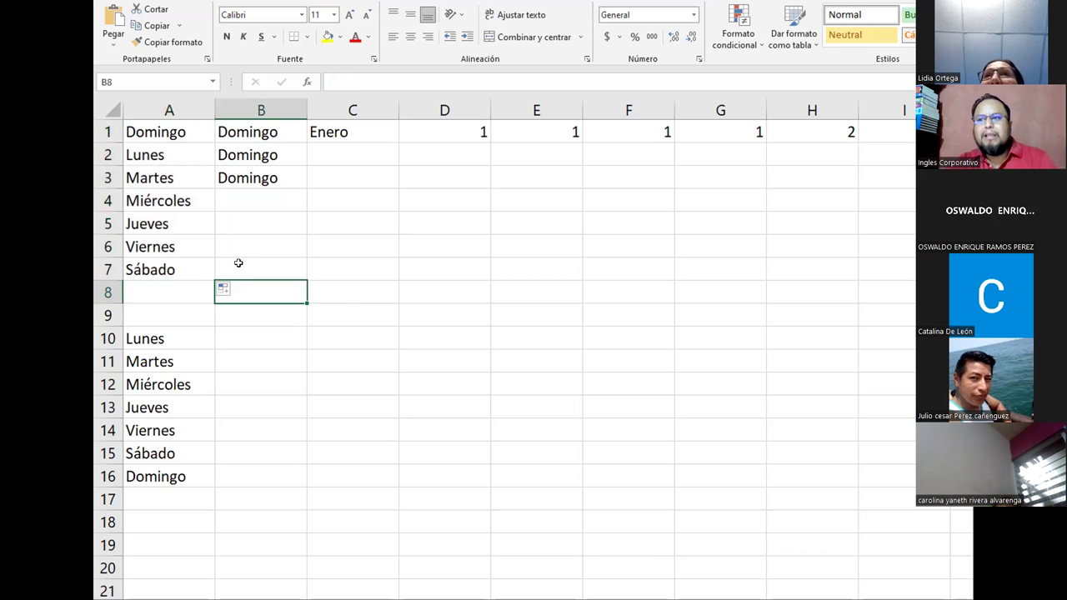
click(249, 195)
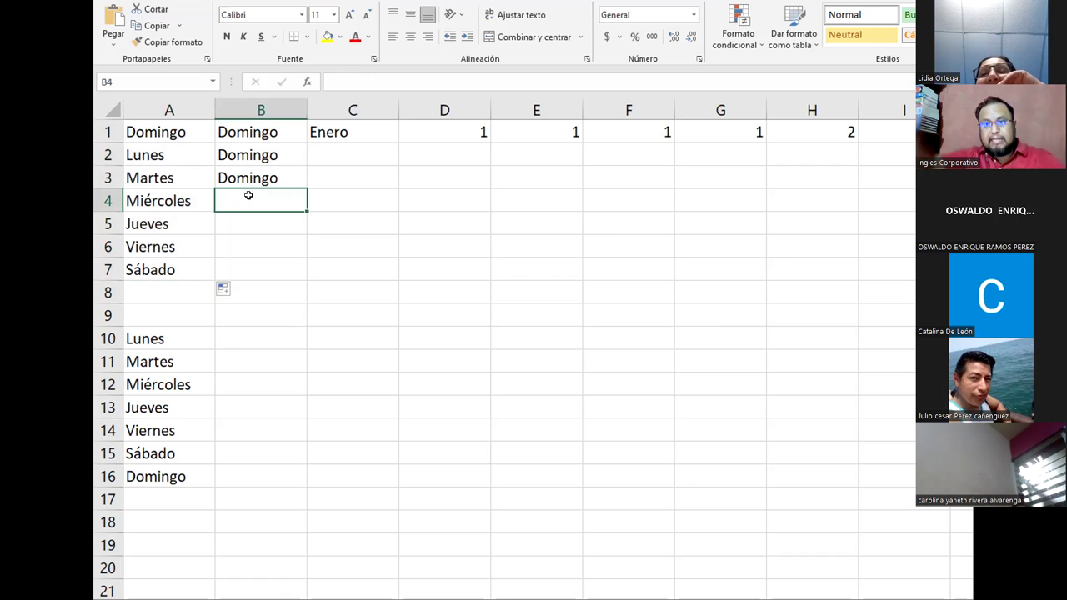
click(144, 292)
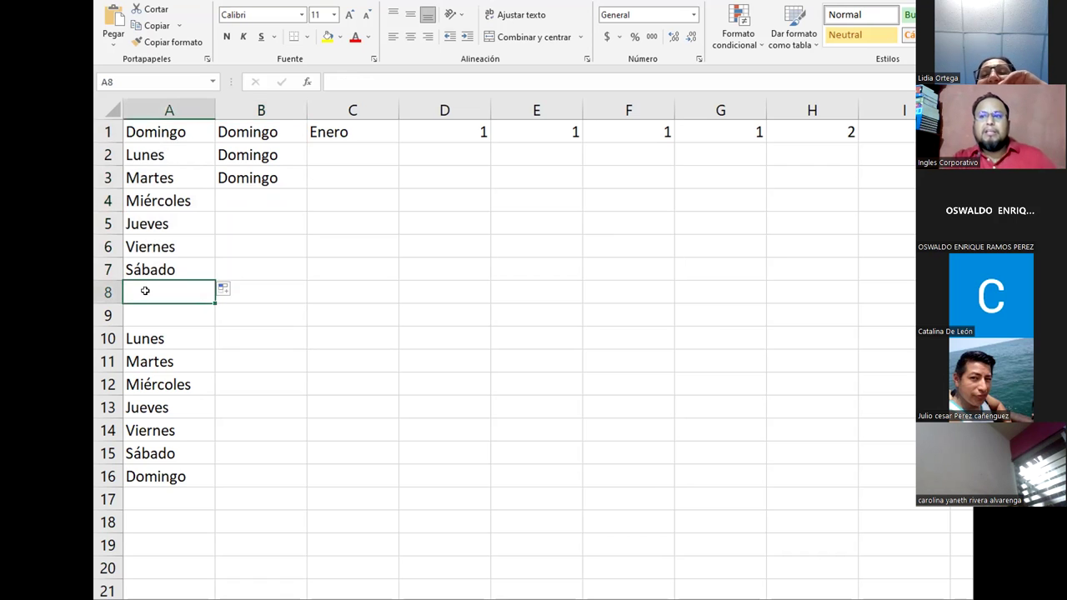
double_click(146, 291)
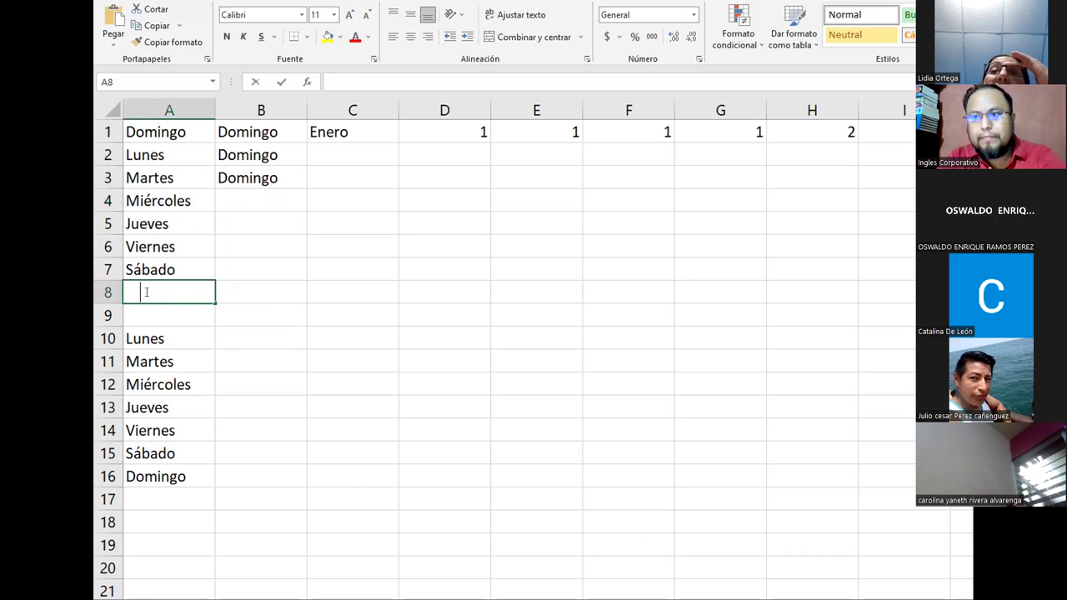
text(Ma)
key(Escape)
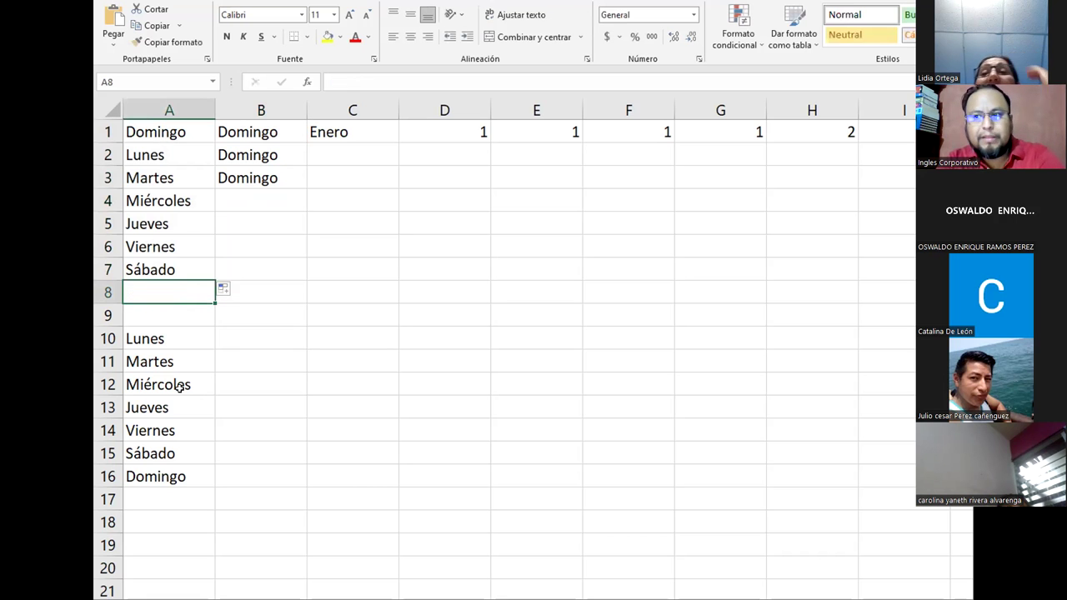
click(253, 273)
drag(226, 201, 258, 270)
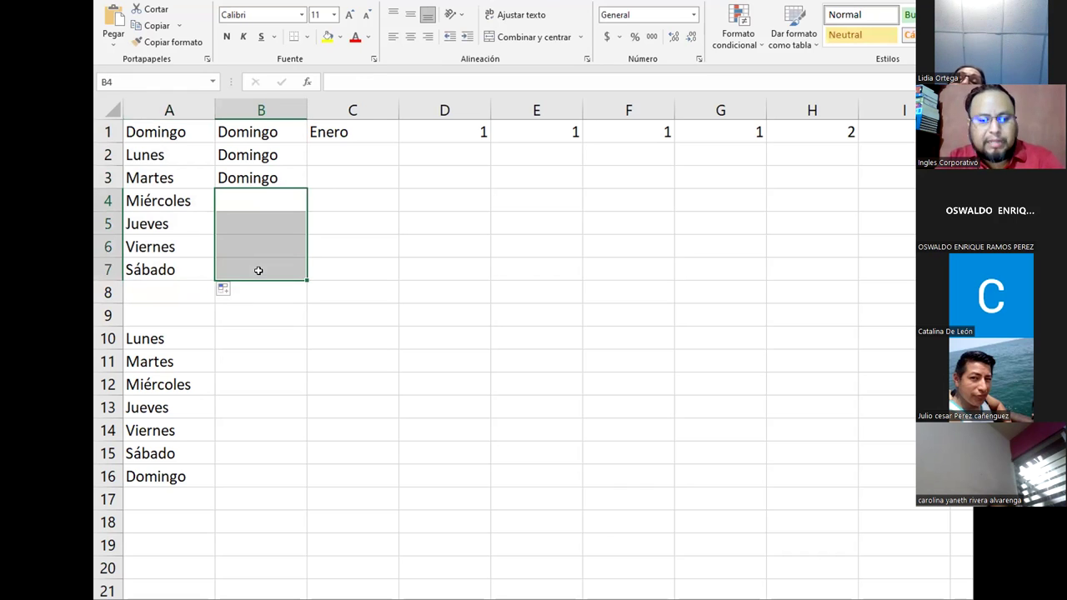
click(259, 270)
text(Do)
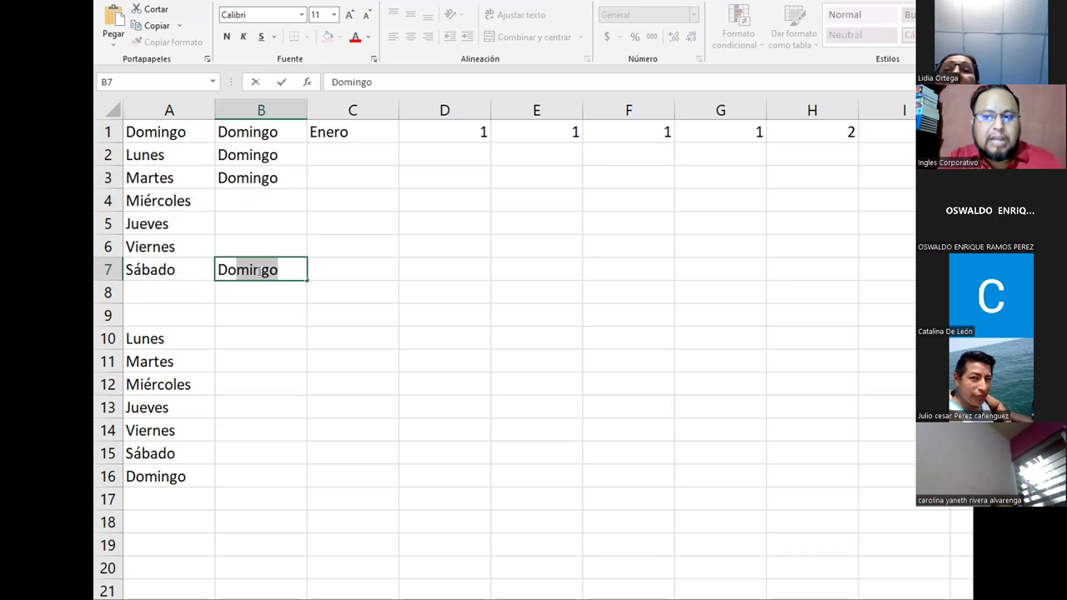
text(m)
key(BackSpace)
key(BackSpace)
key(BackSpace)
key(BackSpace)
key(Return)
key(Return)
key(Return)
key(Return)
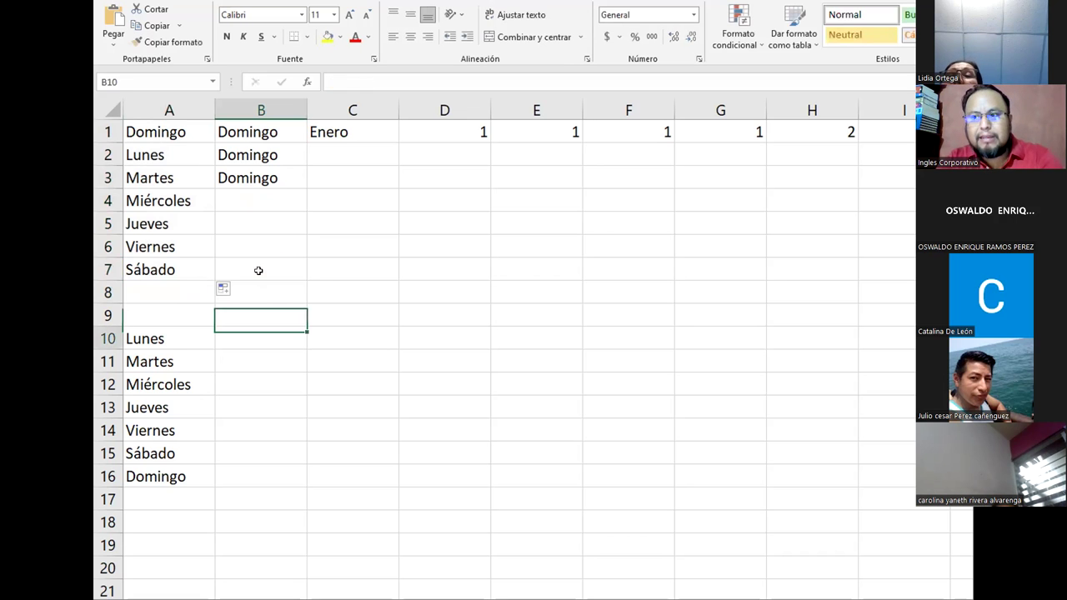
key(Return)
key(Return)
key(Return)
key(Return)
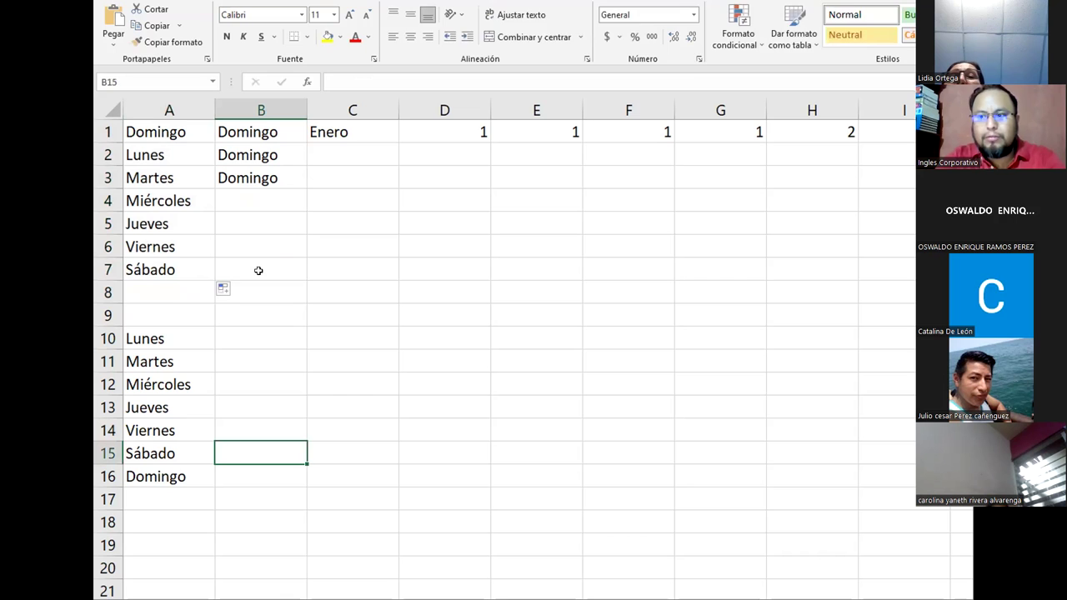
text(Domi)
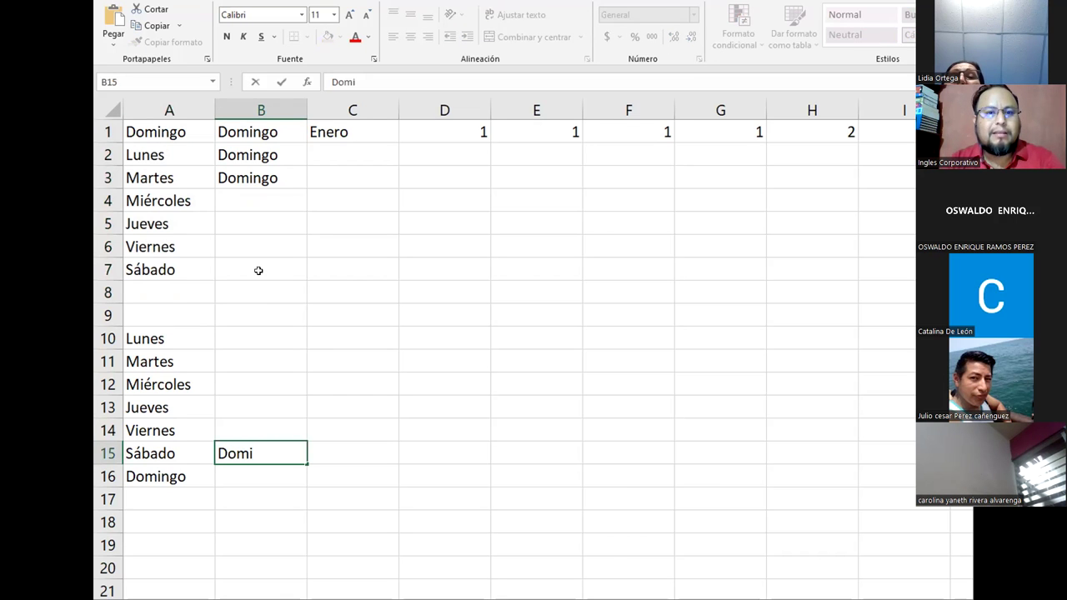
key(Escape)
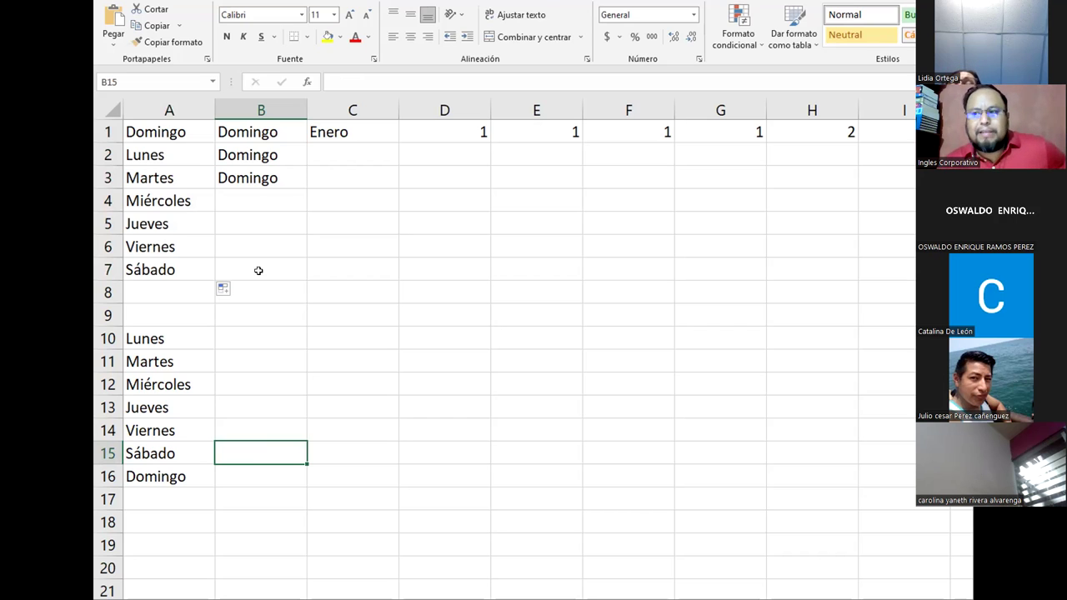
click(260, 203)
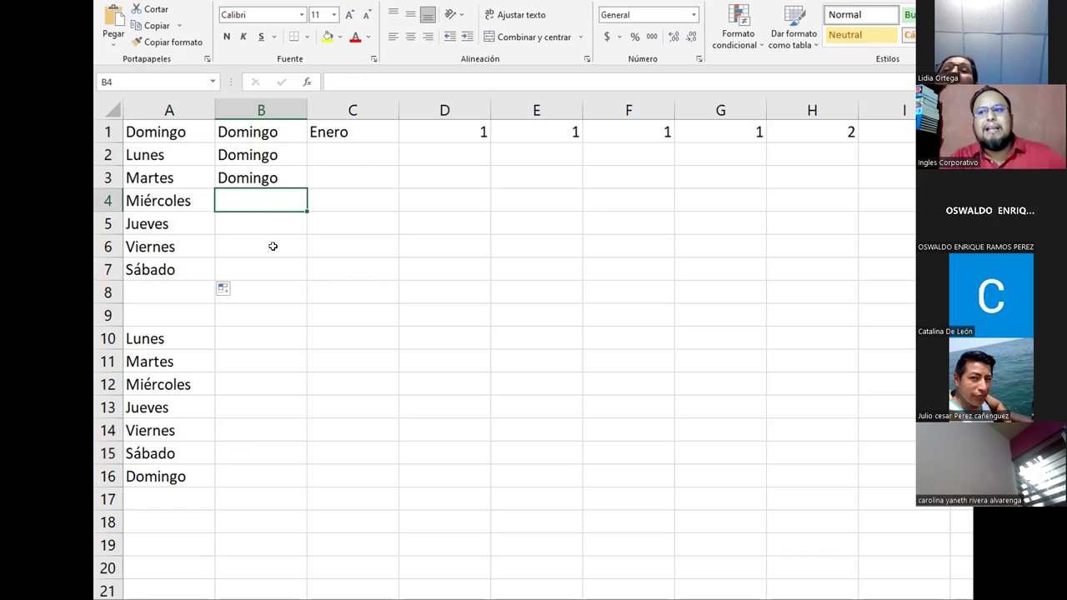
scroll(296, 537, down, 14)
scroll(283, 517, down, 14)
click(296, 490)
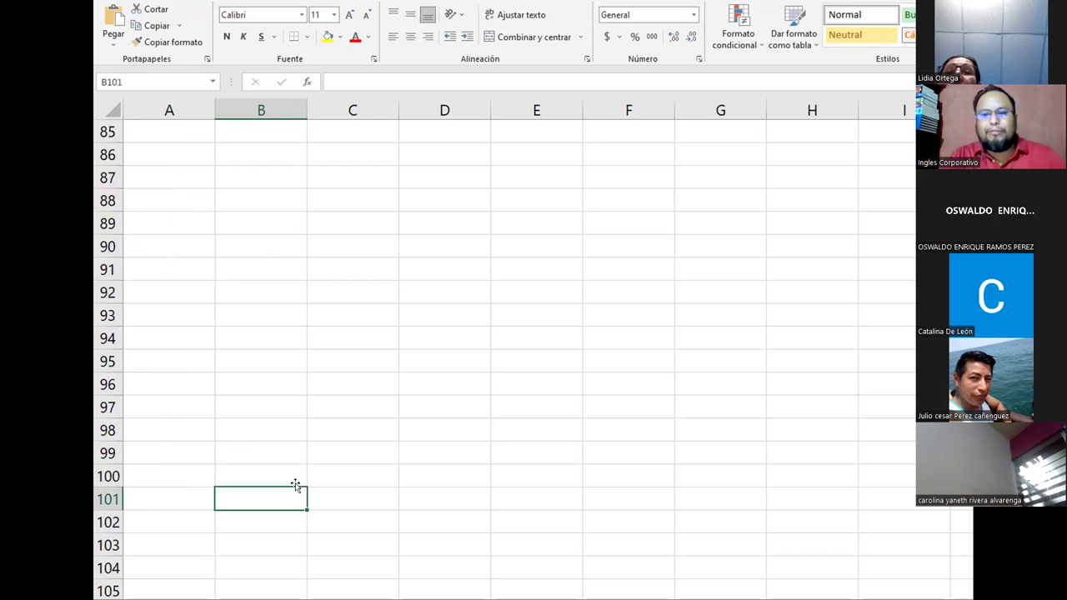
text(Do)
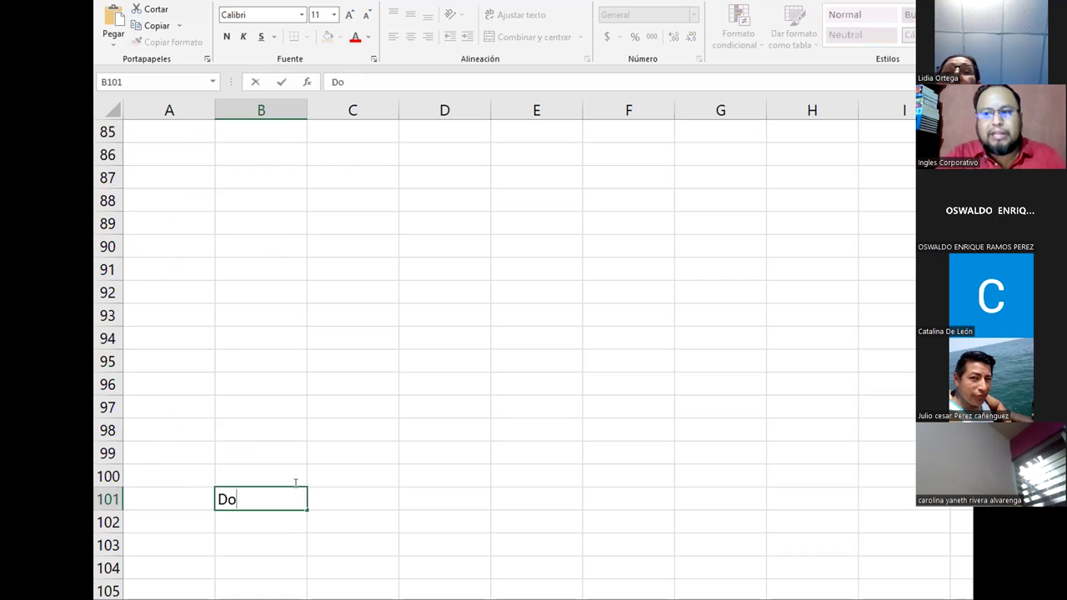
text(min)
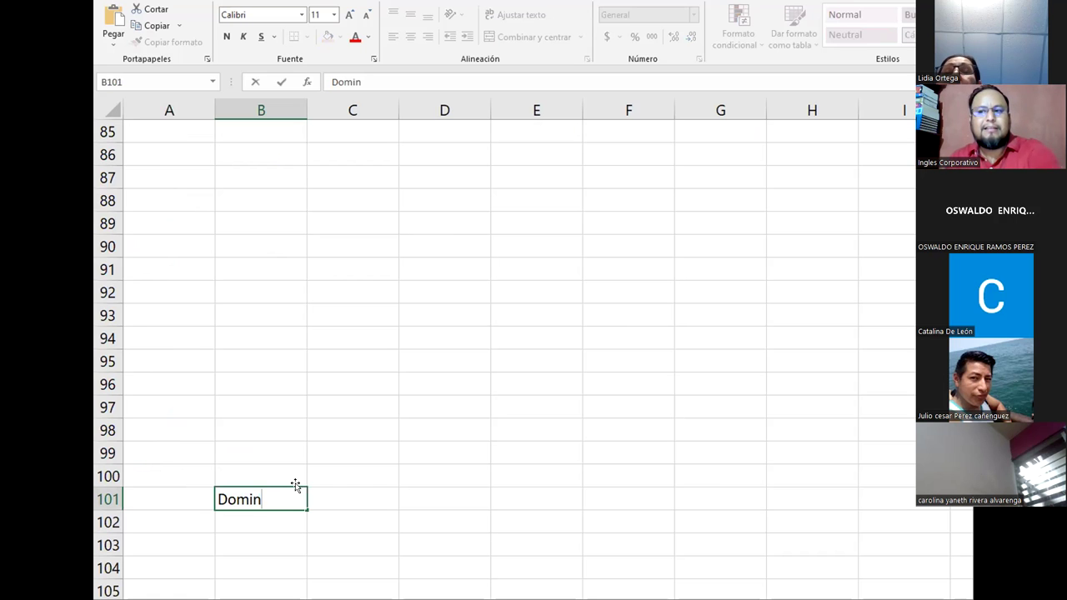
key(Escape)
scroll(286, 445, up, 18)
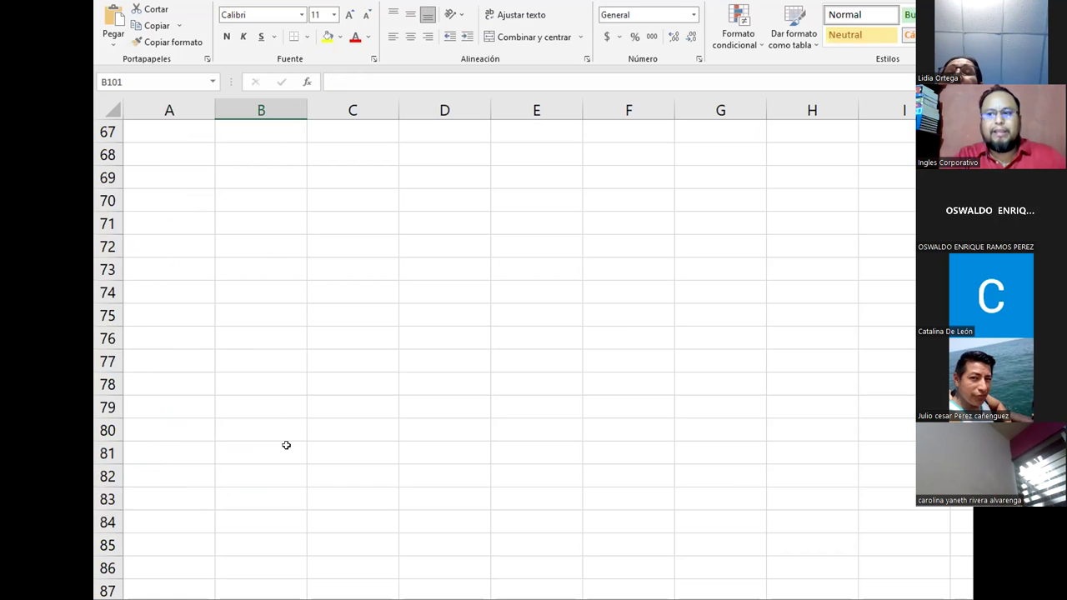
scroll(282, 417, up, 10)
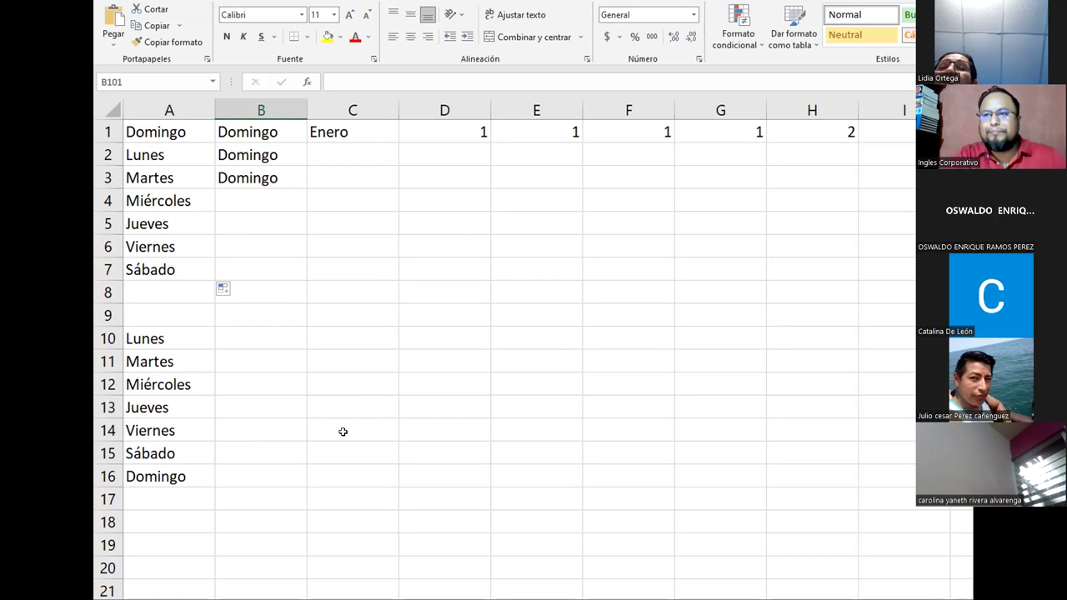
Step: Copy the three Domingo cells B1:B3 down column B through row 7
click(332, 133)
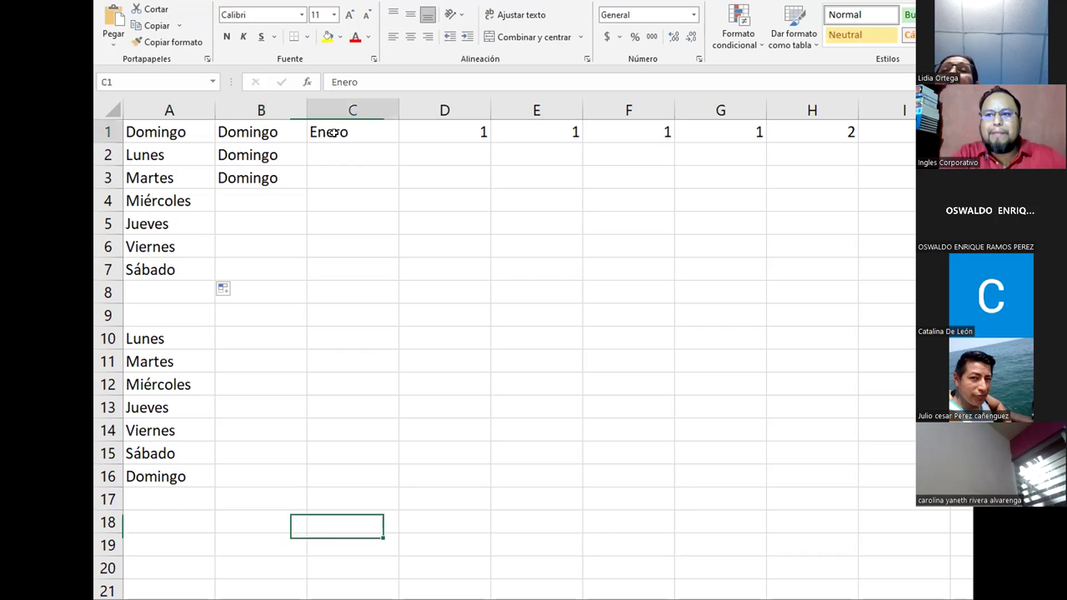
drag(247, 131, 305, 275)
click(302, 353)
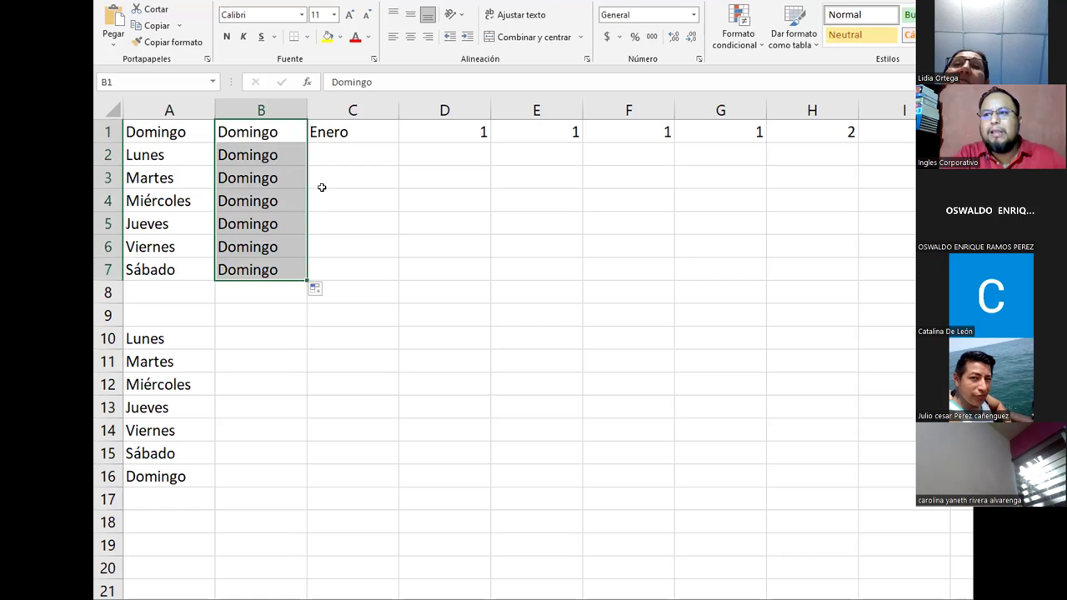
Step: Fill Enero down C1:C12 and set AutoFill Options to Serie de relleno for Enero–Diciembre
click(332, 142)
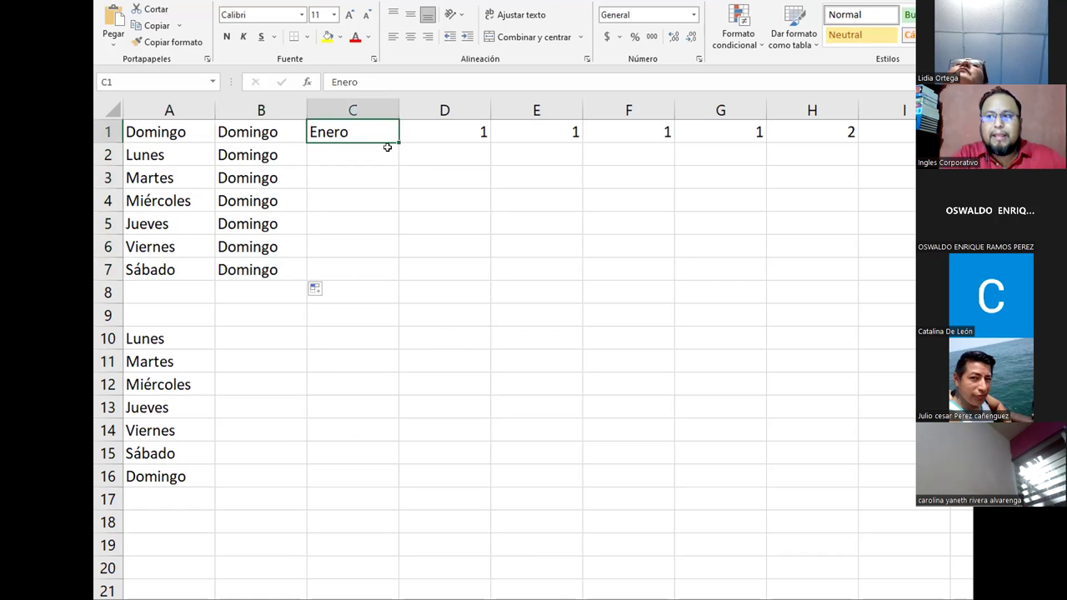
drag(392, 142, 377, 392)
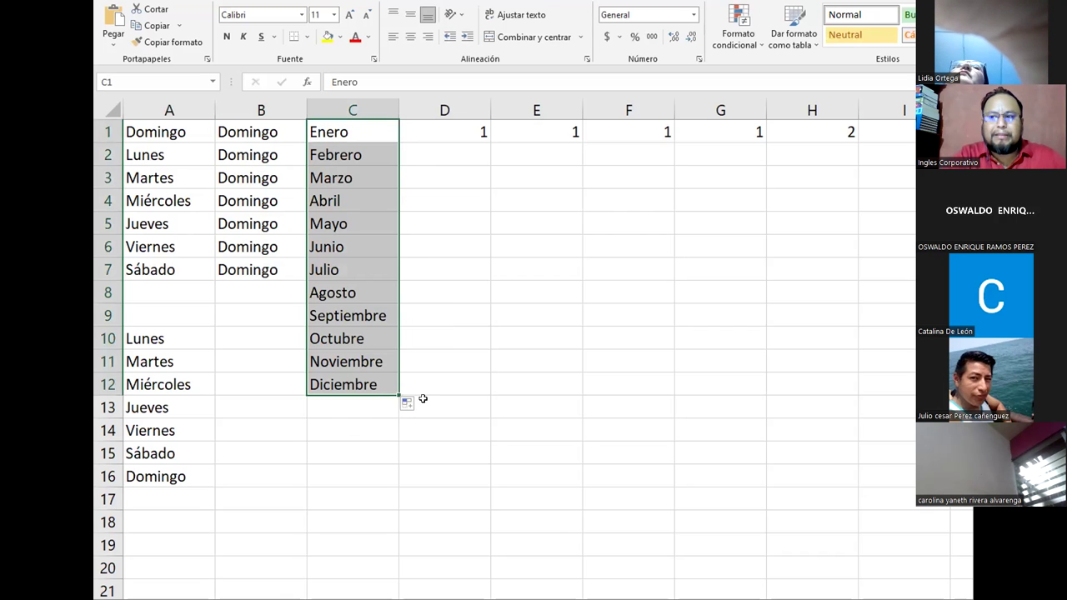
click(417, 405)
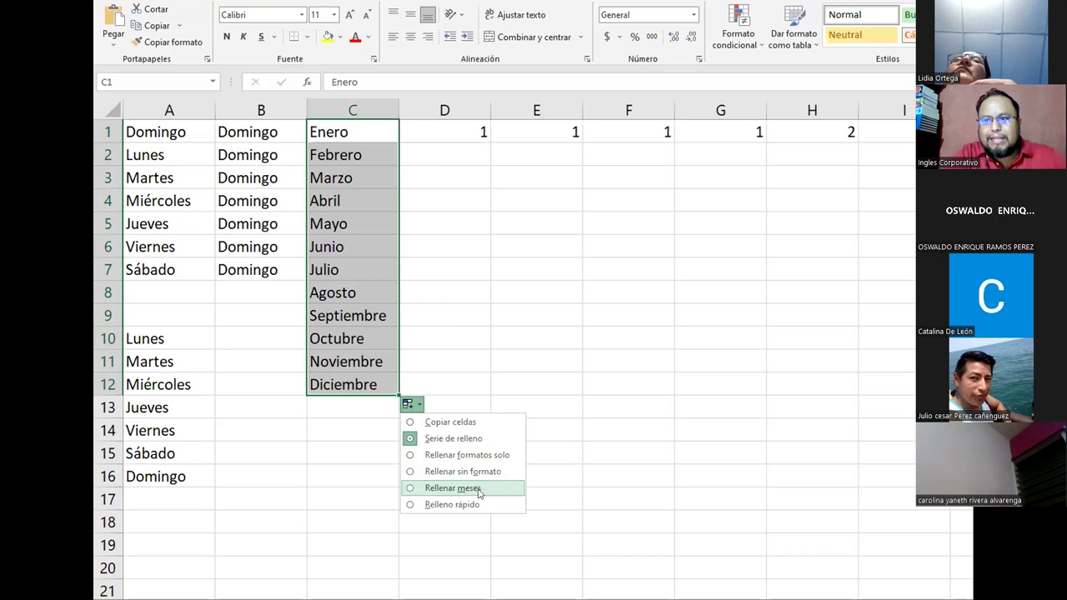
click(480, 490)
click(411, 404)
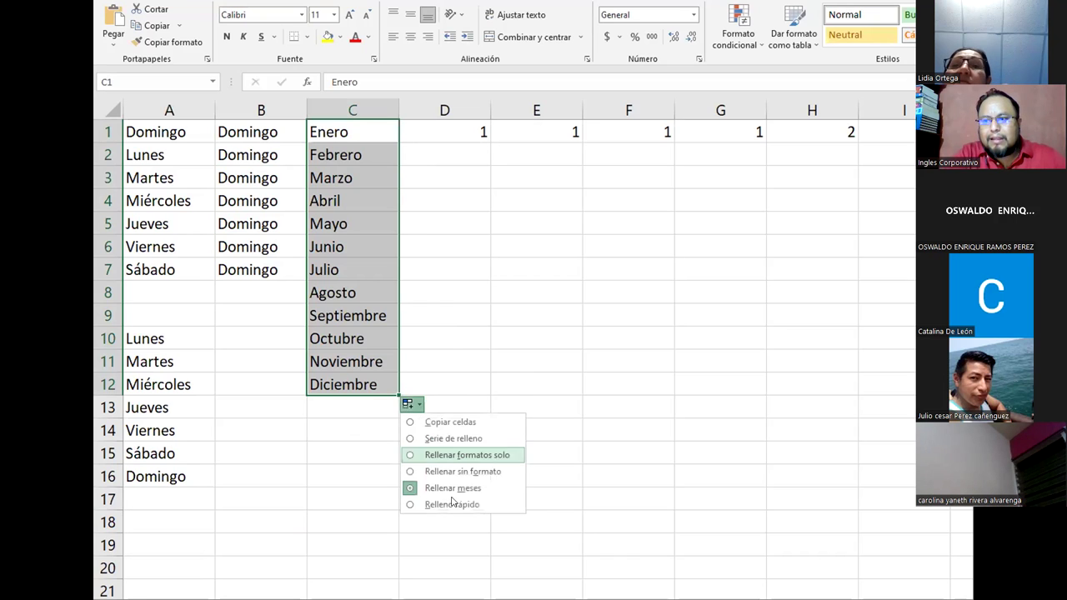
click(452, 502)
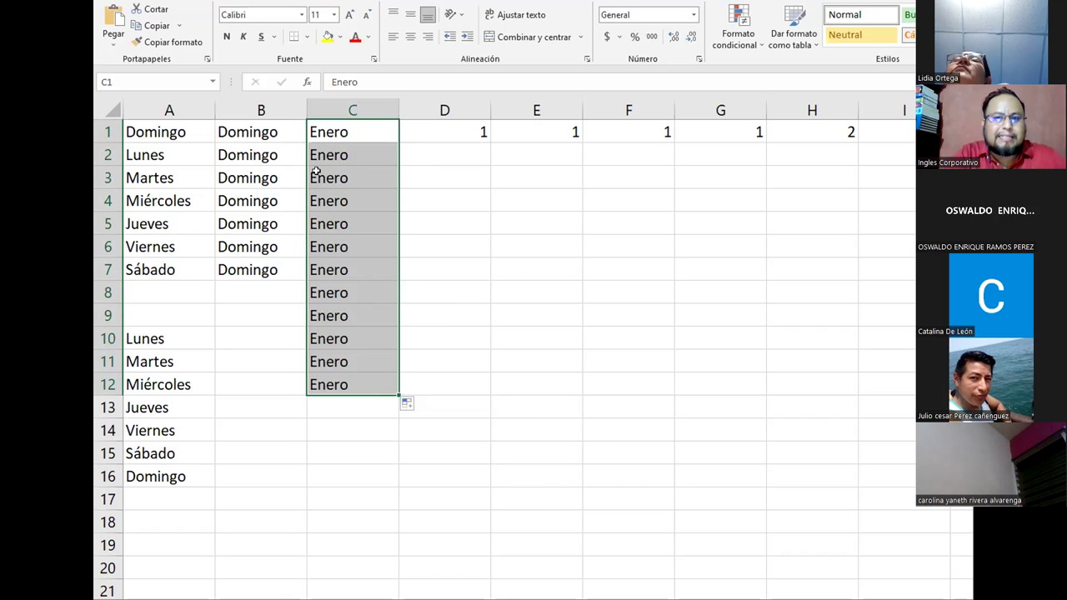
click(410, 404)
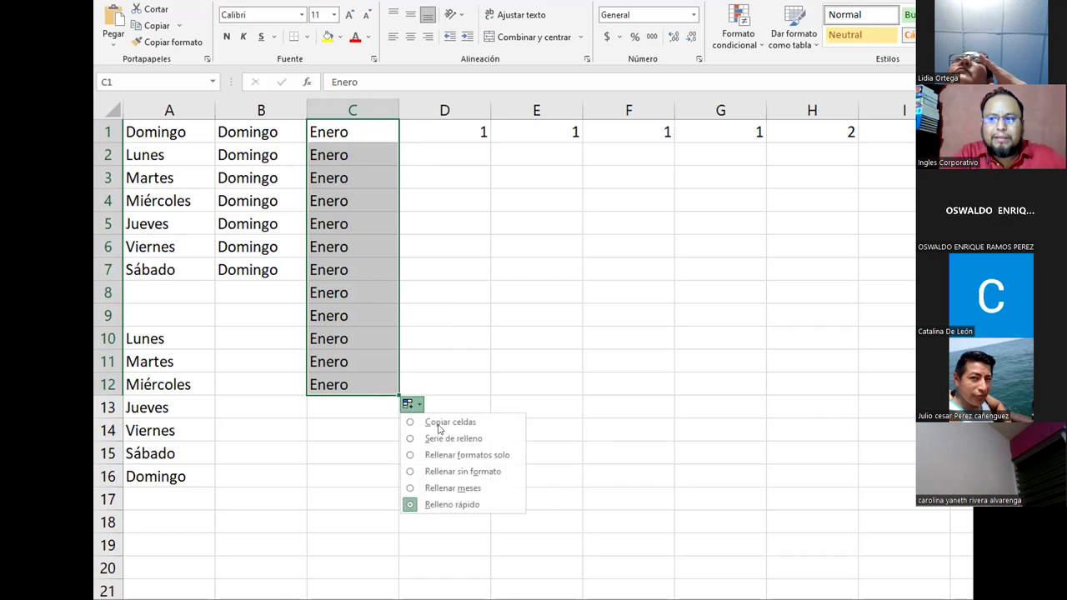
click(440, 439)
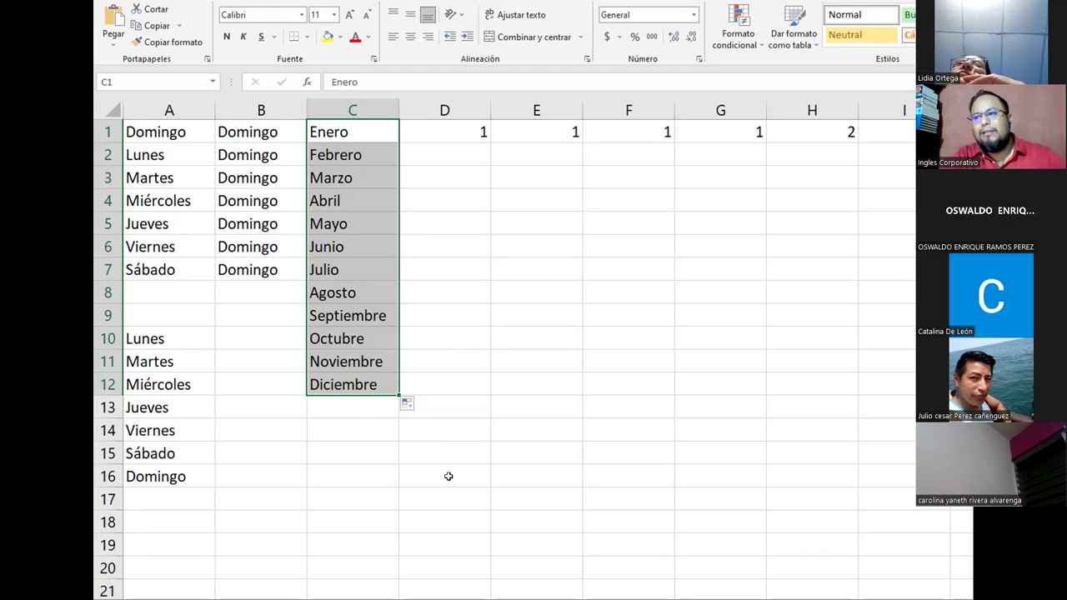
click(448, 132)
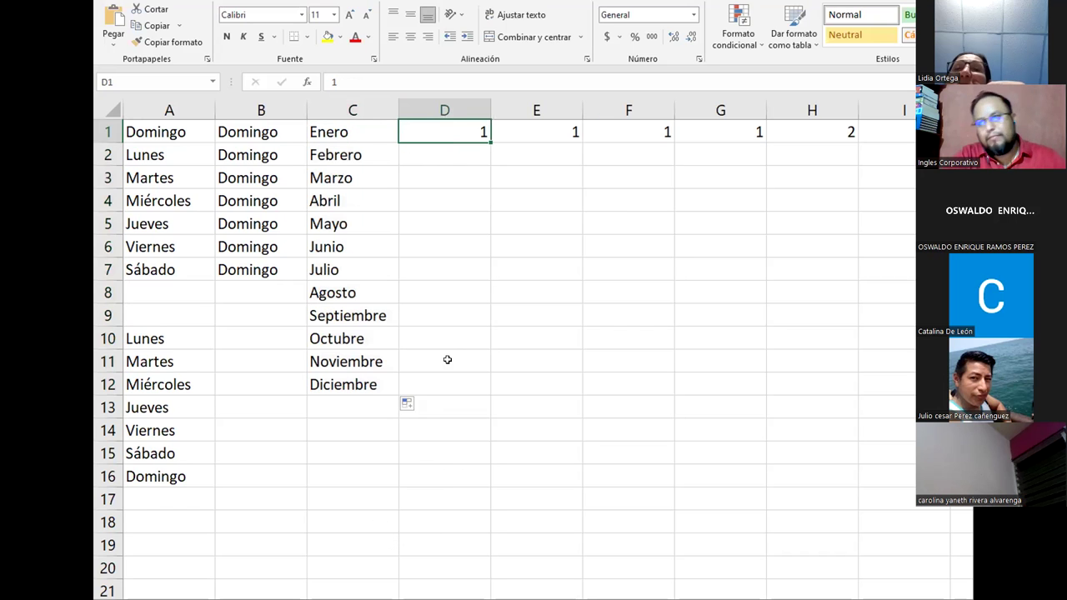
Step: Copy 1 down D1:D12 and number E1:E12 from 1 to 12 using a 1, 2 start
drag(491, 140, 461, 389)
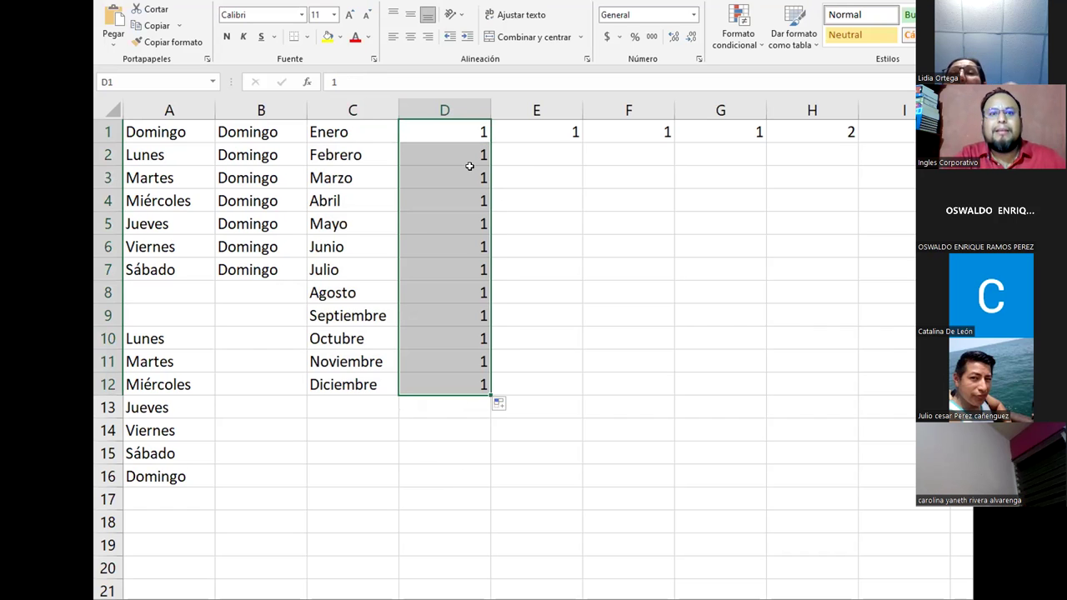
click(539, 161)
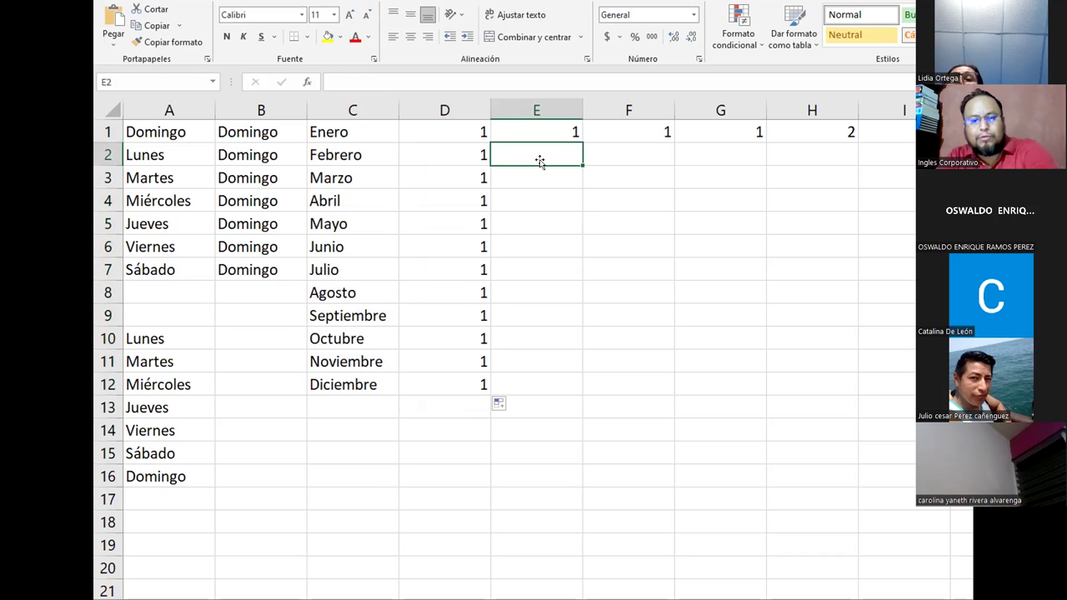
text(2)
key(Return)
click(540, 161)
click(550, 126)
drag(550, 126, 550, 160)
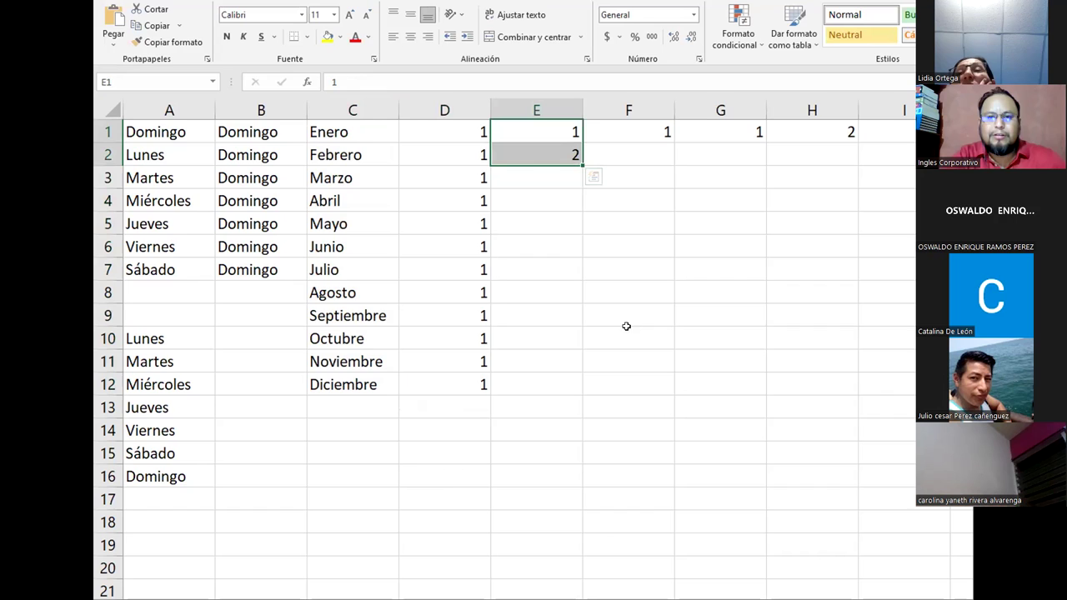
drag(575, 172, 575, 386)
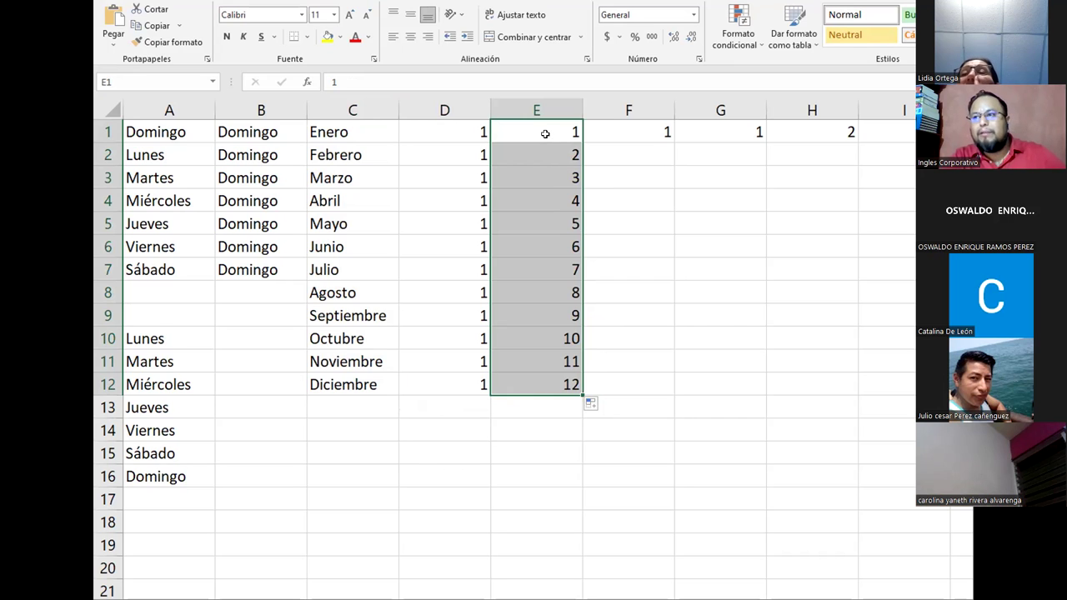
Step: Check the numbers filled down column E, ending with 12 in E12
click(547, 135)
click(536, 156)
click(540, 175)
click(538, 201)
click(558, 377)
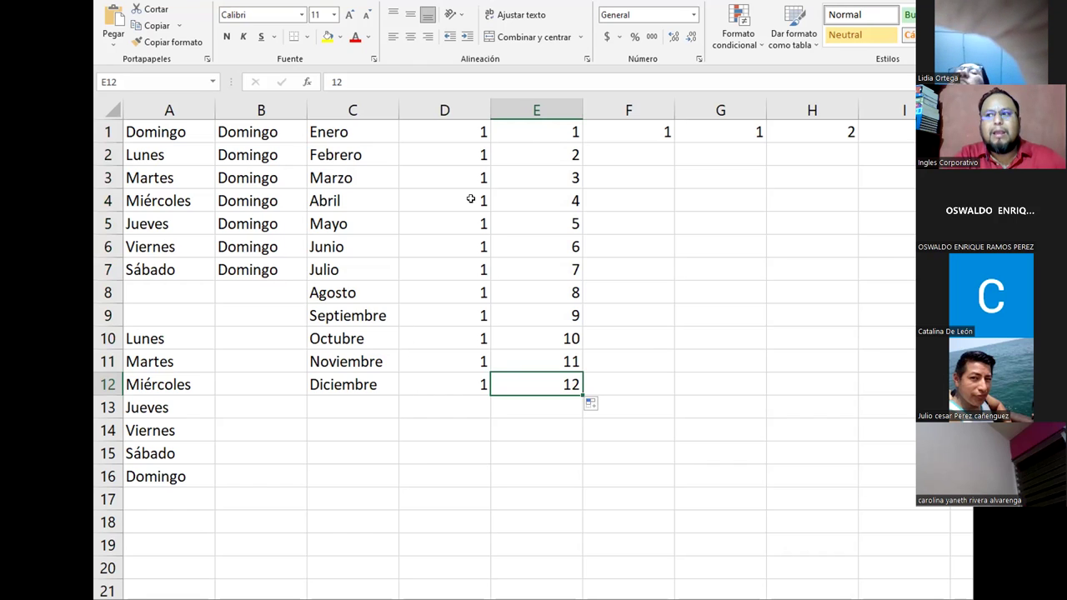
Step: Clear D2:E12 and copy the 1 in D1 back down to D12
drag(457, 157, 540, 375)
key(Delete)
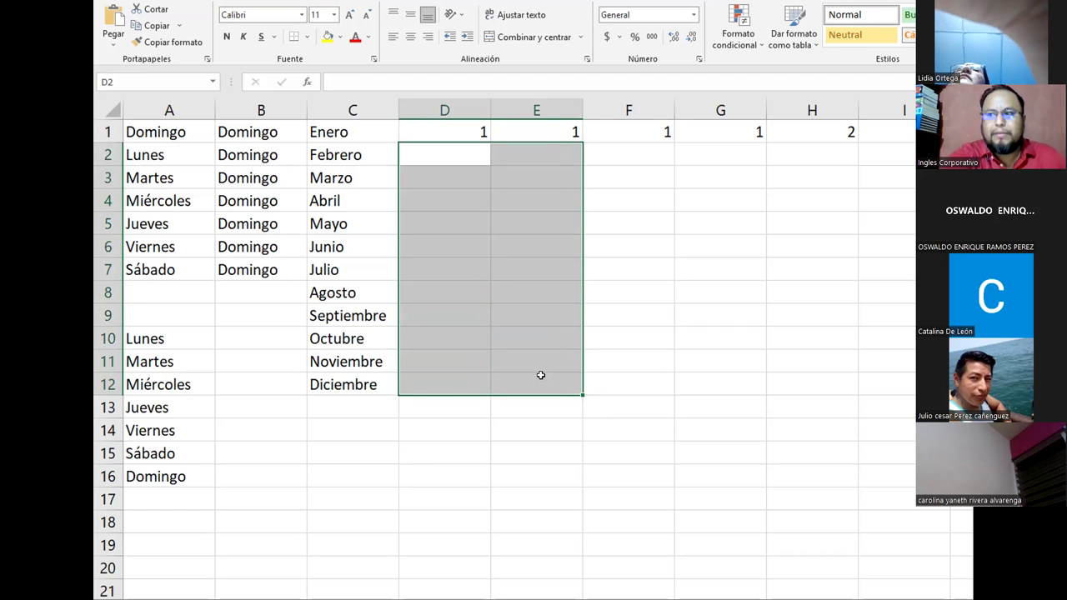
click(482, 263)
click(435, 133)
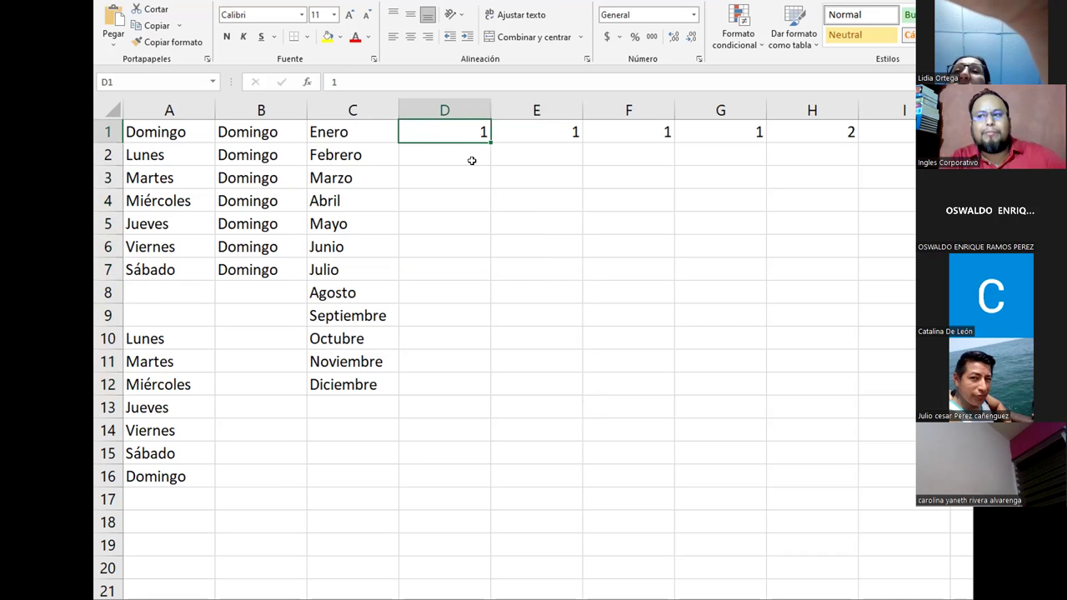
drag(490, 143, 460, 387)
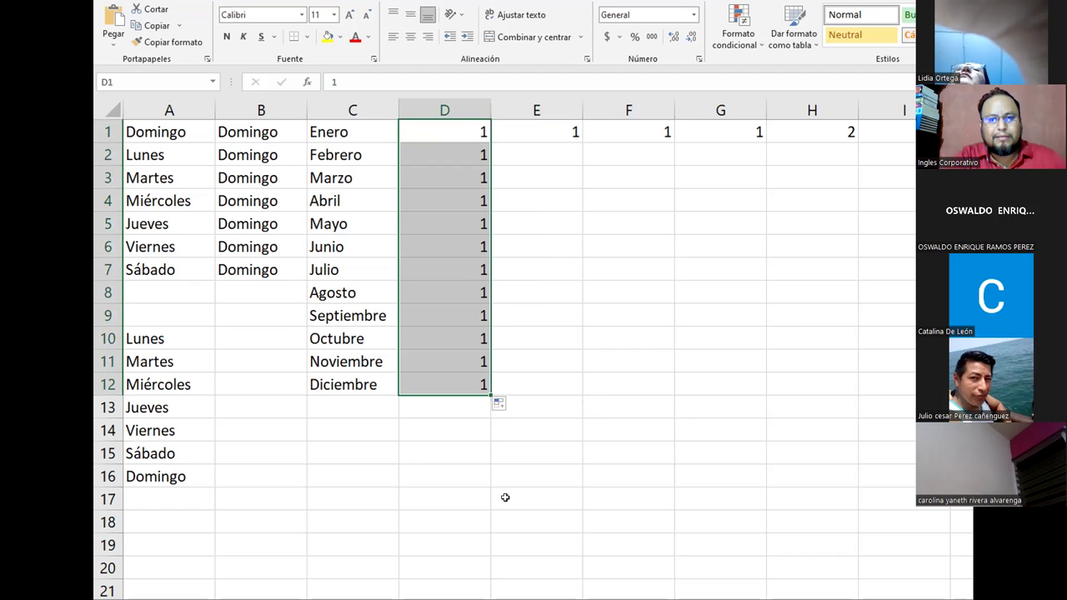
Step: Enter 2 in E2 and extend the 1, 2 numbering down to 20 in E20
click(556, 154)
text(2)
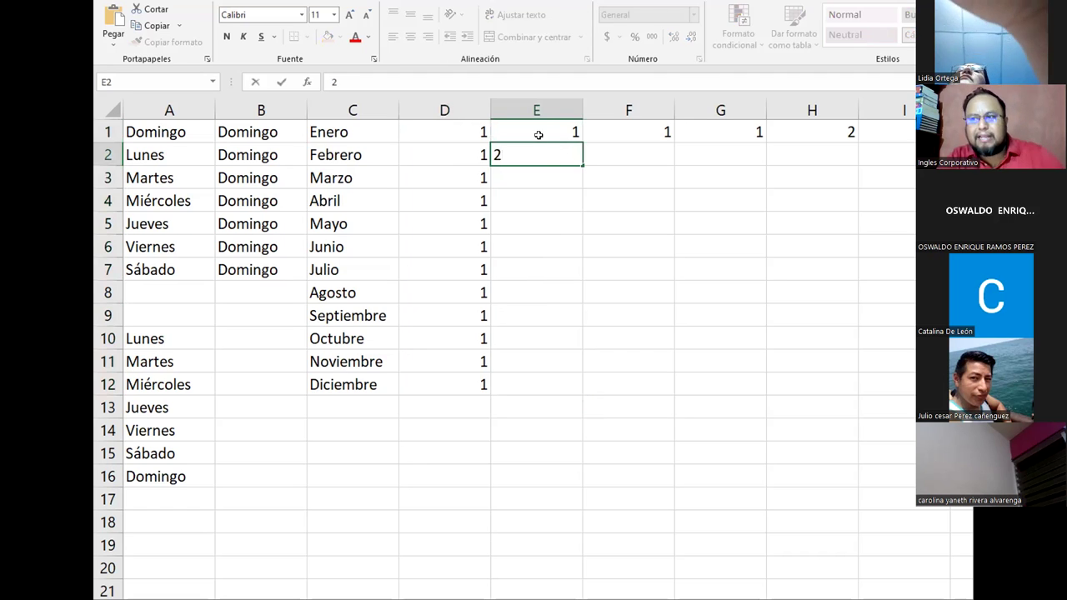
click(550, 133)
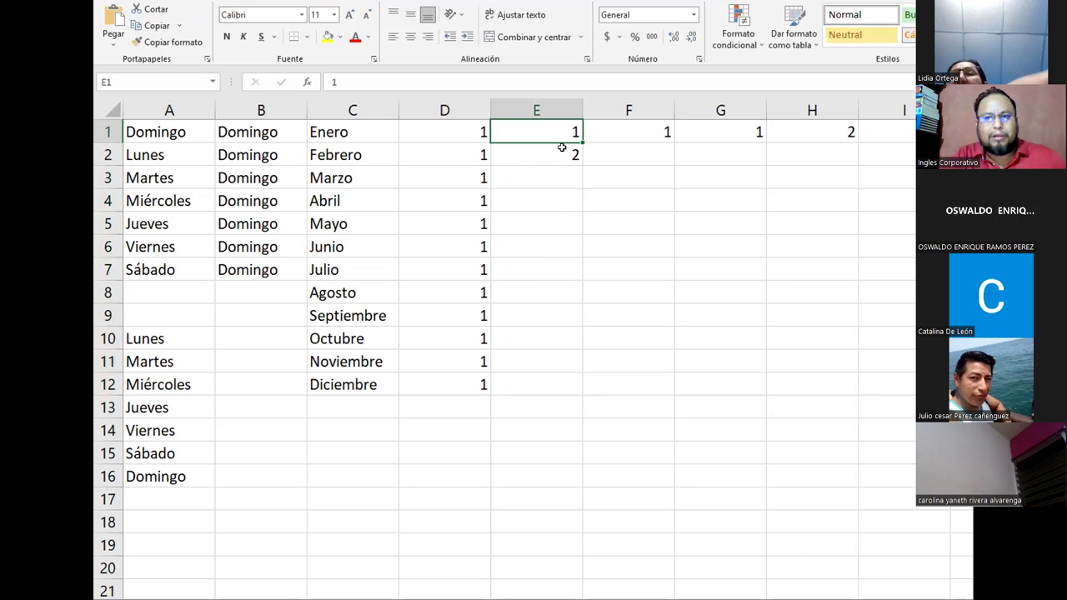
drag(555, 137, 575, 390)
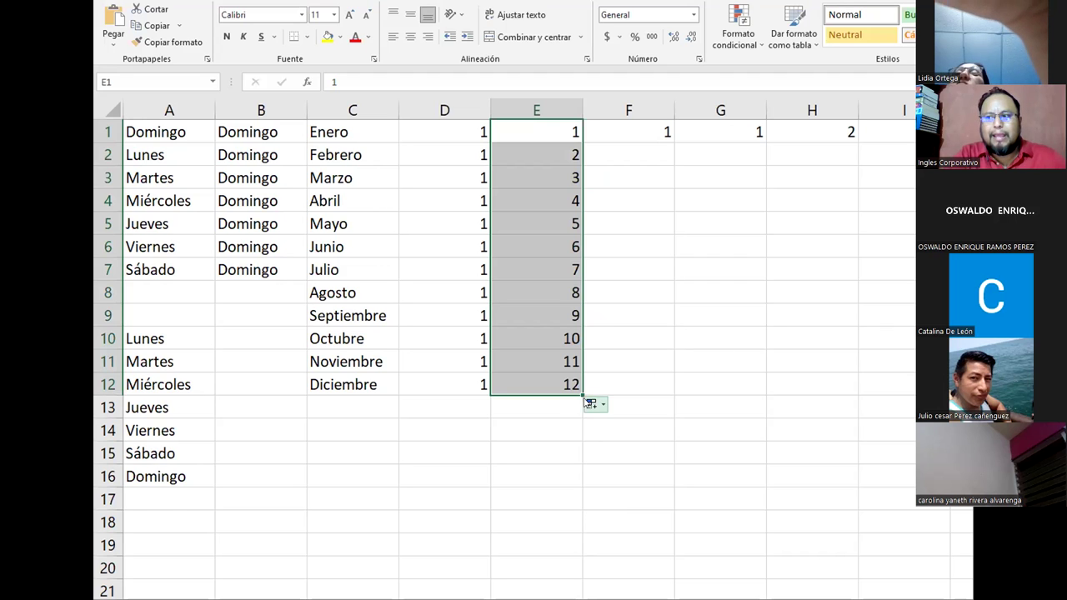
drag(582, 394, 548, 572)
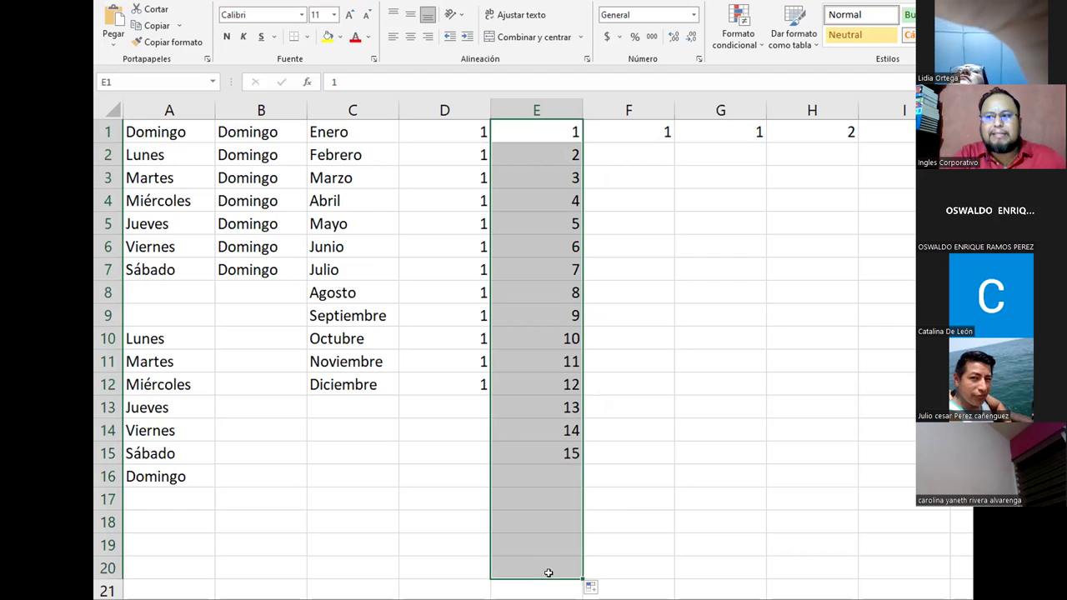
drag(551, 126, 550, 558)
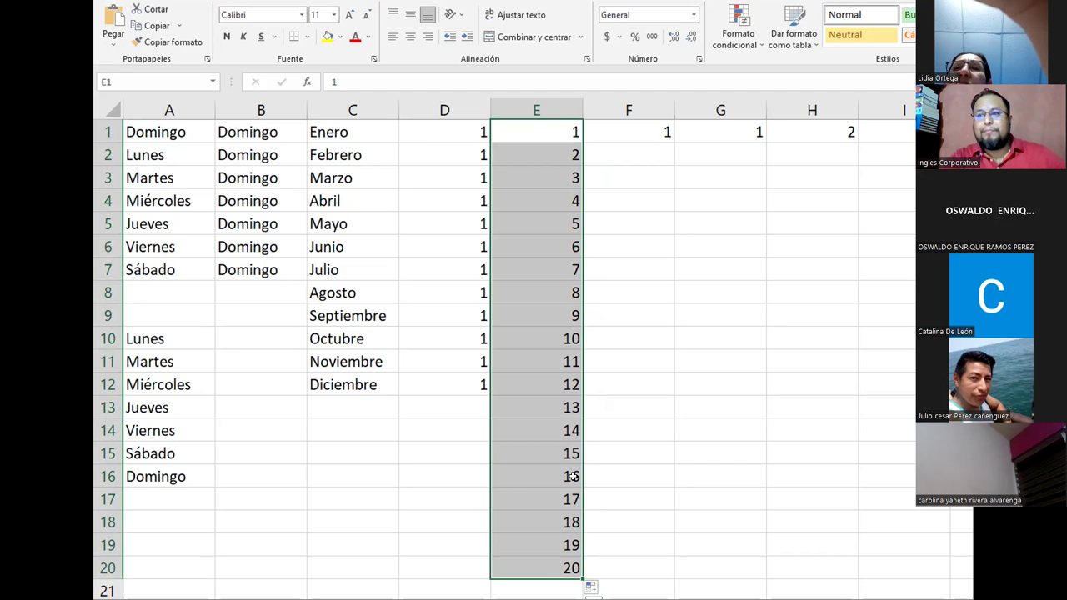
click(562, 410)
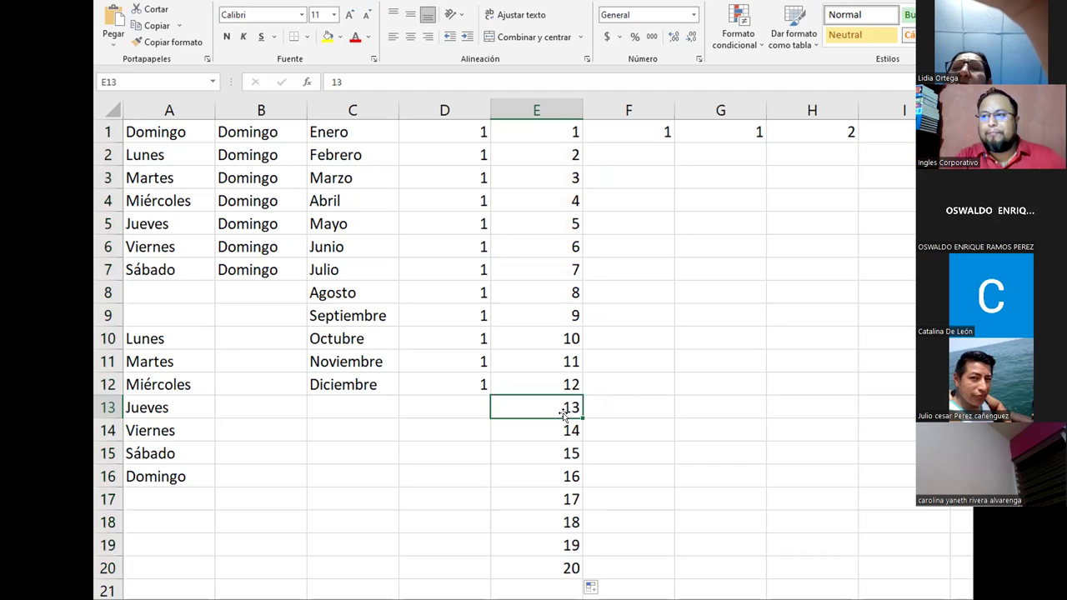
Step: Enter 5 in F1 and copy it down F1:F12
click(642, 132)
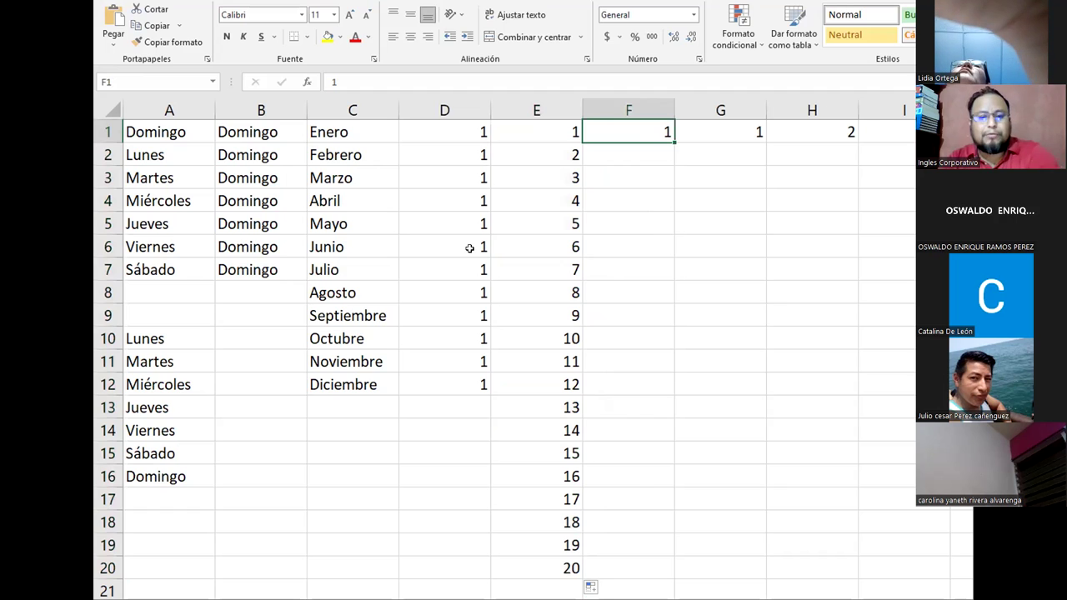
text(5)
key(Return)
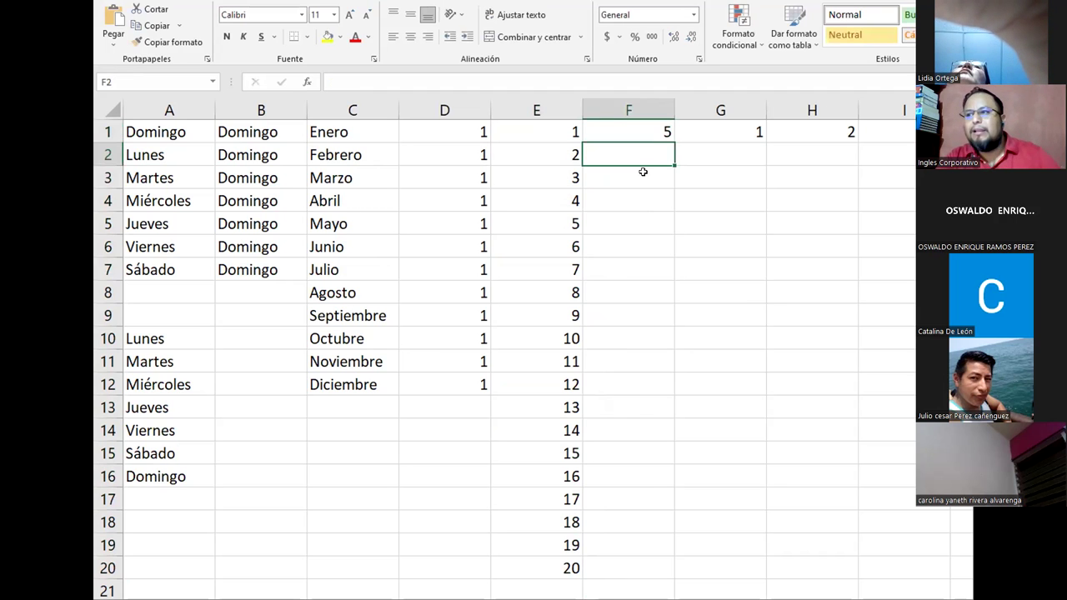
click(649, 126)
drag(673, 142, 646, 388)
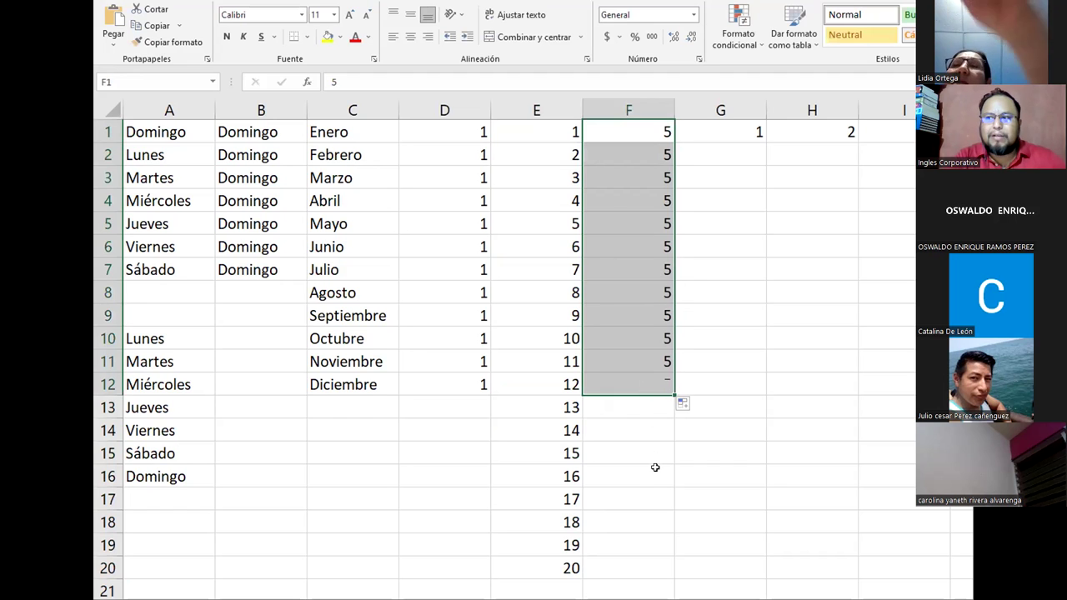
drag(457, 127, 442, 381)
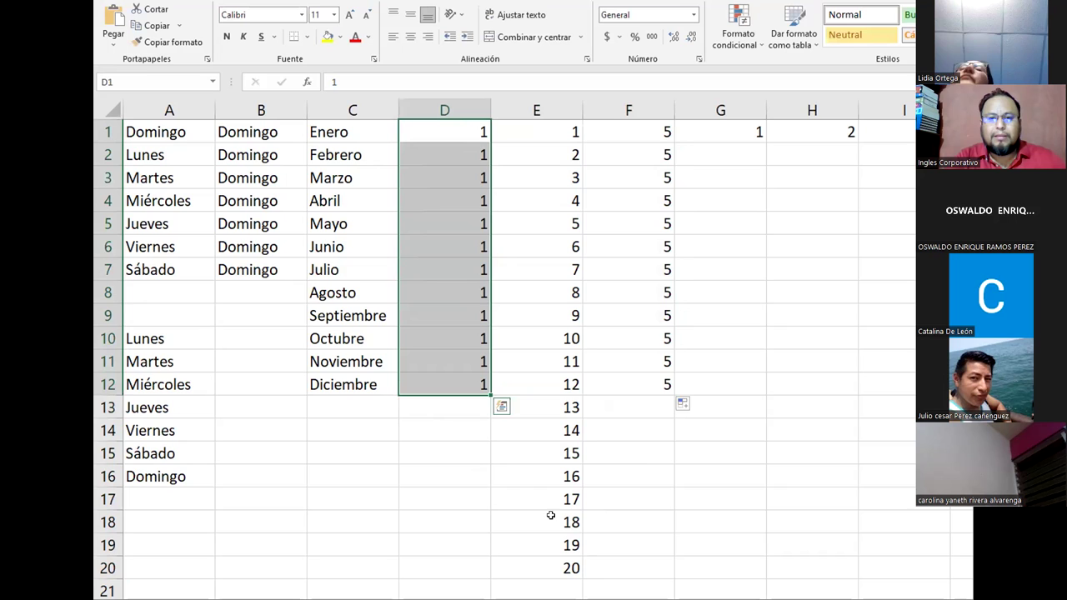
Step: Enter 5 and 10 in G1:G2 and extend the series to 50 in G10
click(711, 139)
text(5)
key(Return)
text(10)
key(Return)
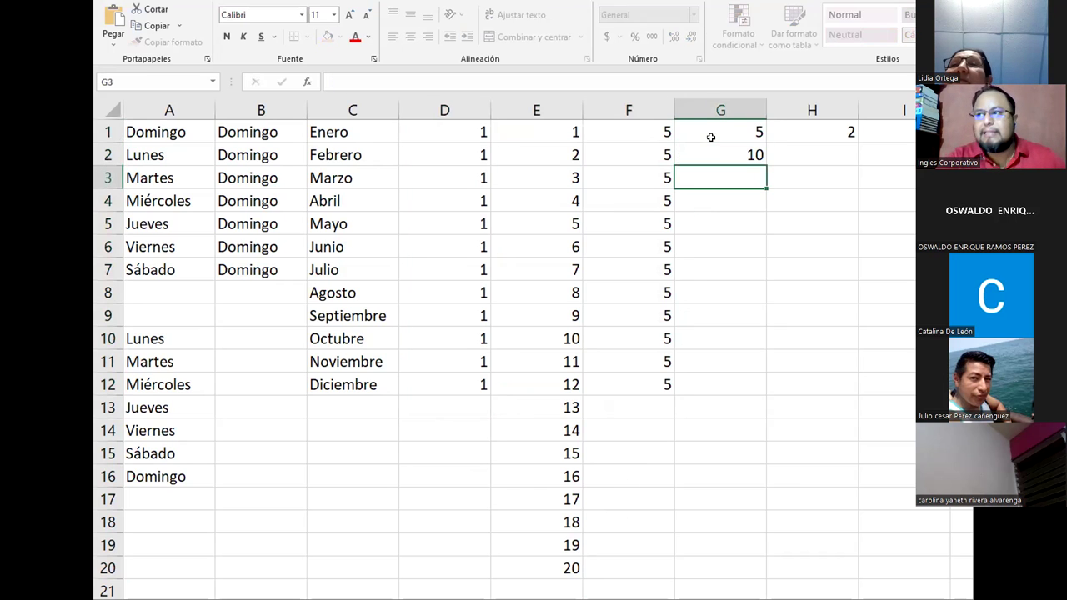
drag(720, 124, 742, 355)
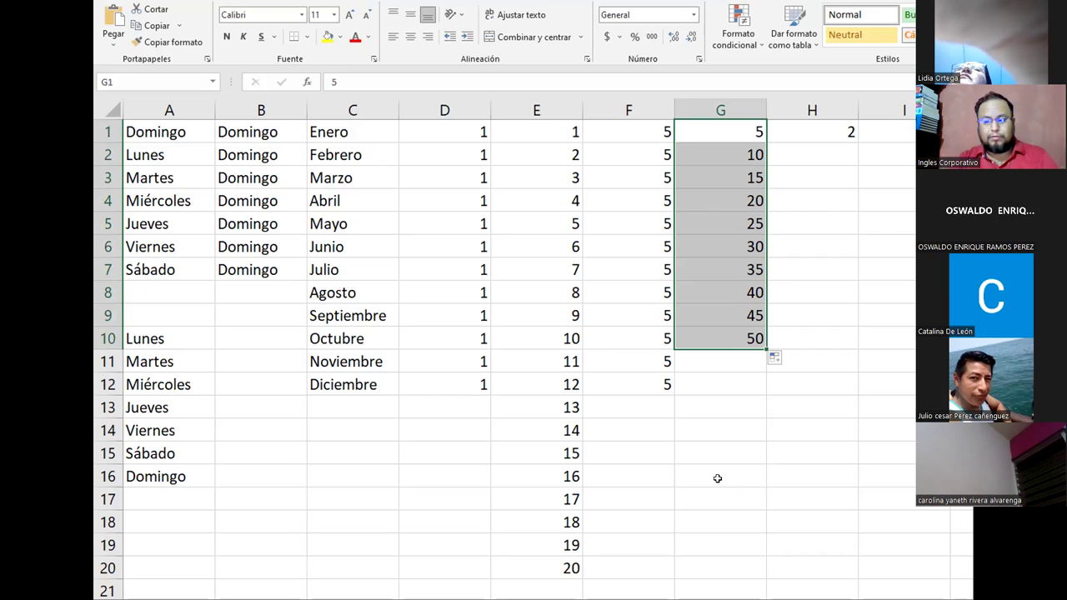
Step: Enter 1 and 3 in H1:H2 and extend the odd numbers to 31 in H16
click(812, 131)
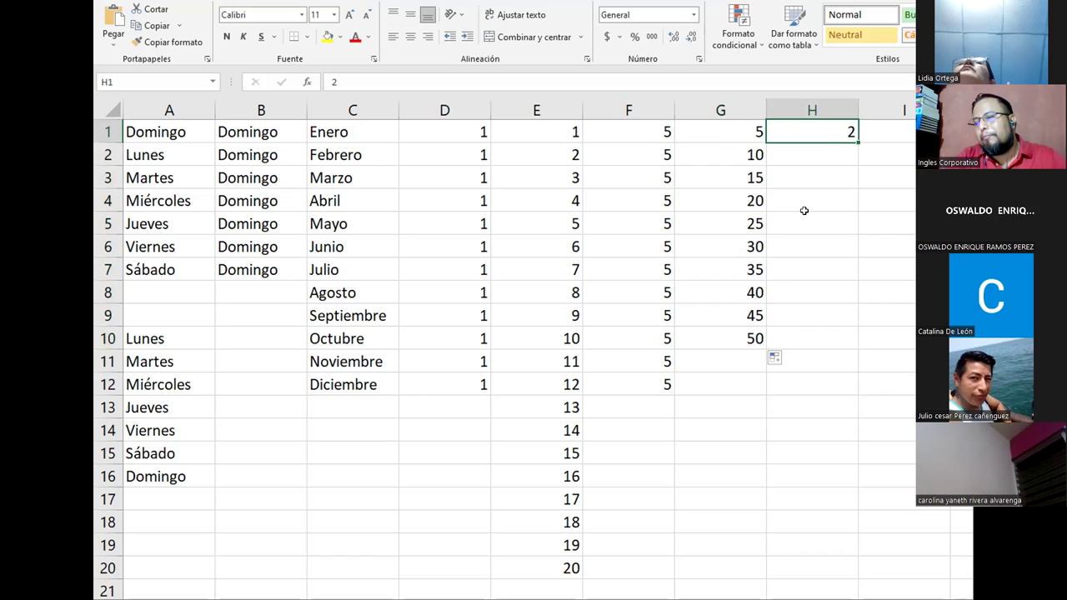
text(1)
key(Return)
text(3)
key(Return)
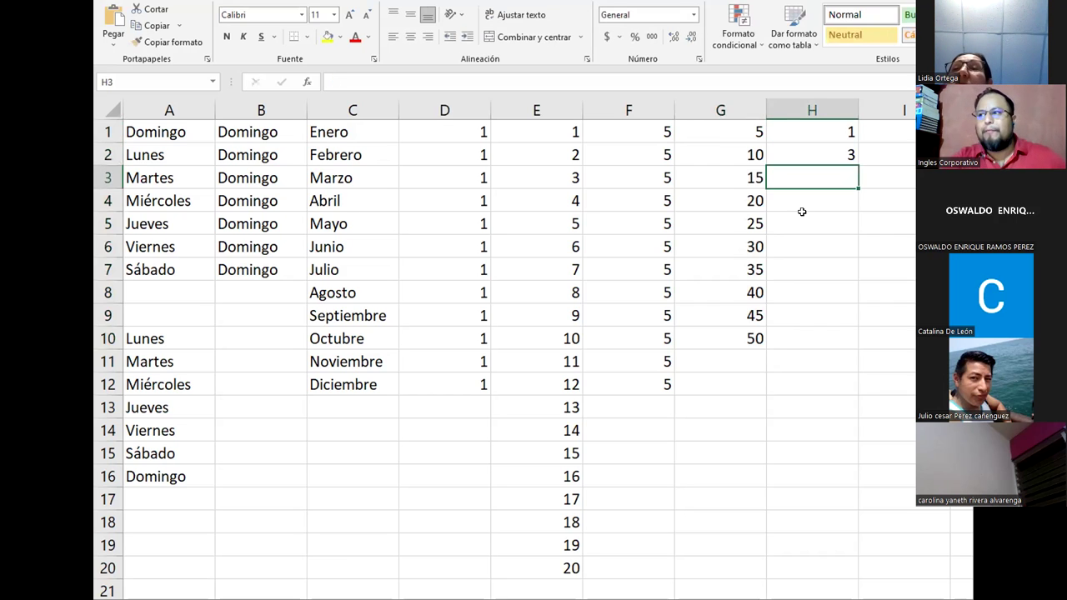
drag(819, 136, 838, 479)
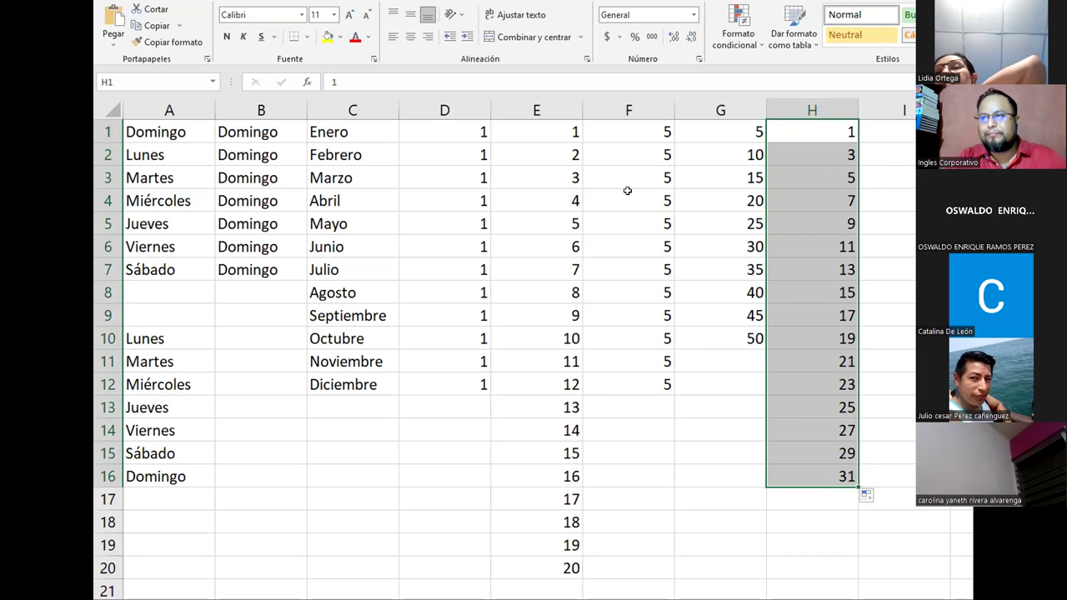
Step: Set E1 and E2 to 2 and 4, undo the even-number fill down column E, then review column H
click(540, 139)
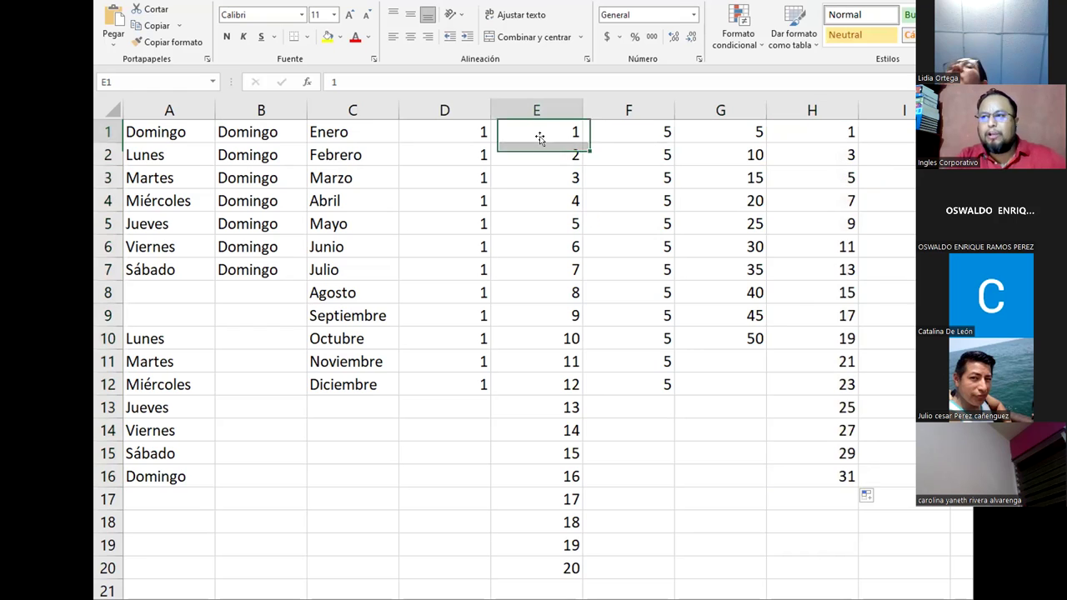
text(2)
key(Return)
text(4)
key(Return)
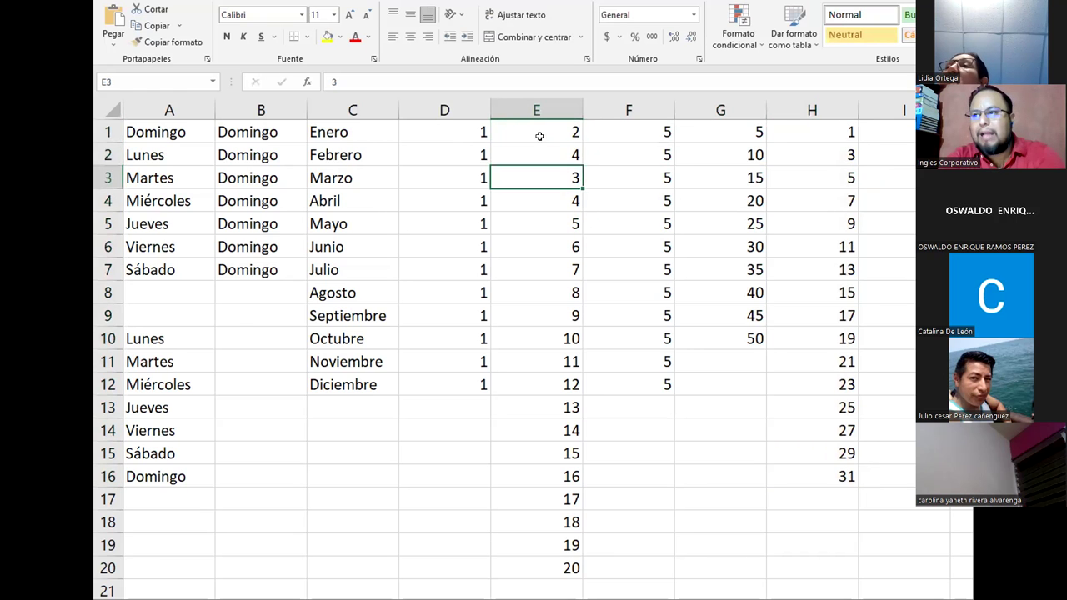
drag(539, 136, 551, 552)
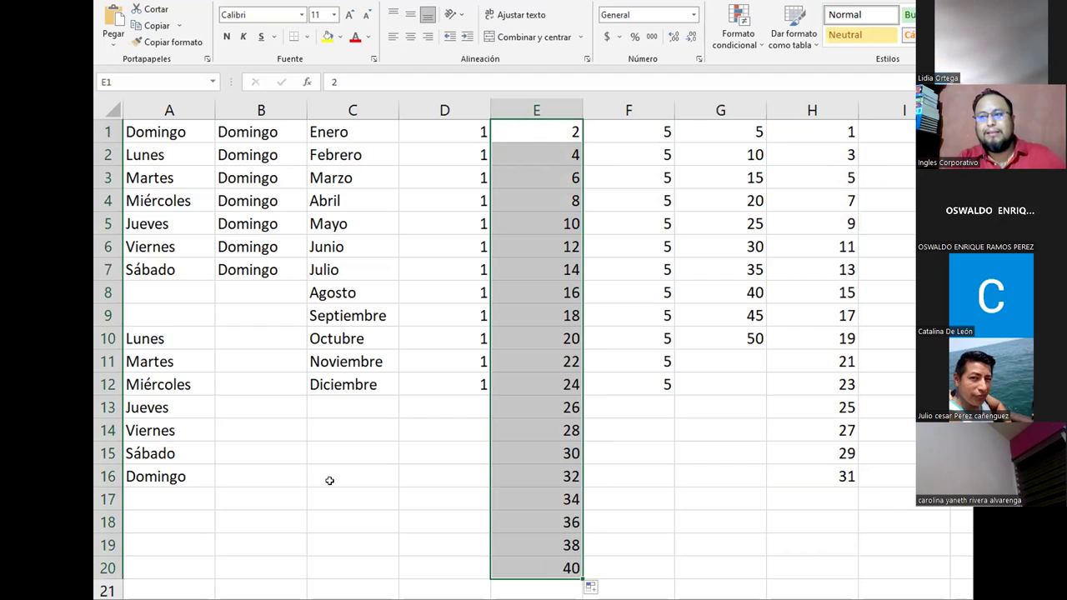
key(ctrl+z)
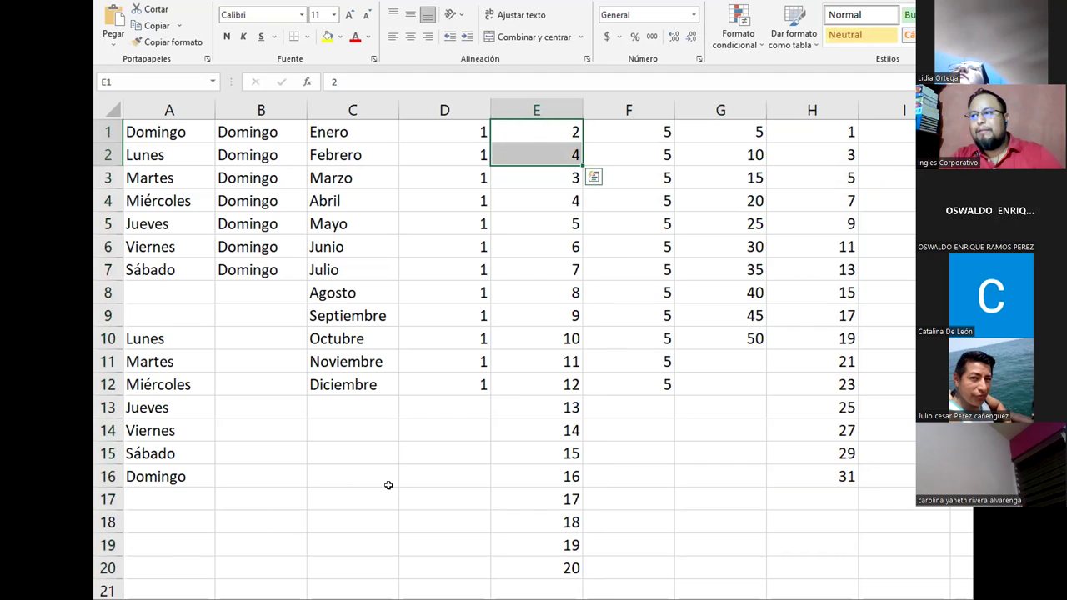
click(676, 470)
drag(832, 132, 826, 476)
click(661, 465)
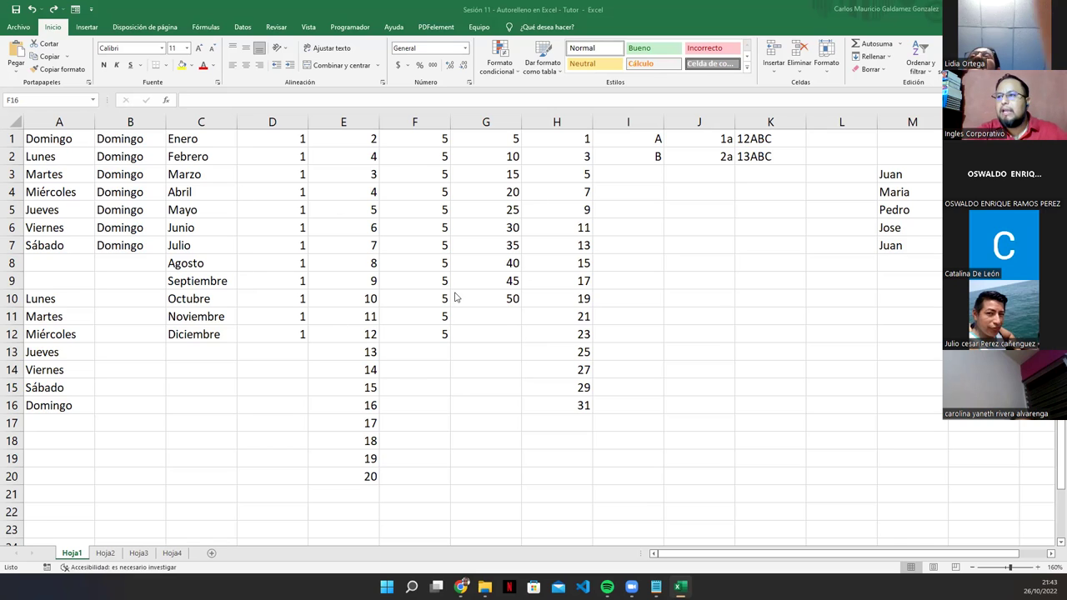
Step: Inspect I1's =CARACTER(FILA(65:65)) formula without changing it
click(621, 136)
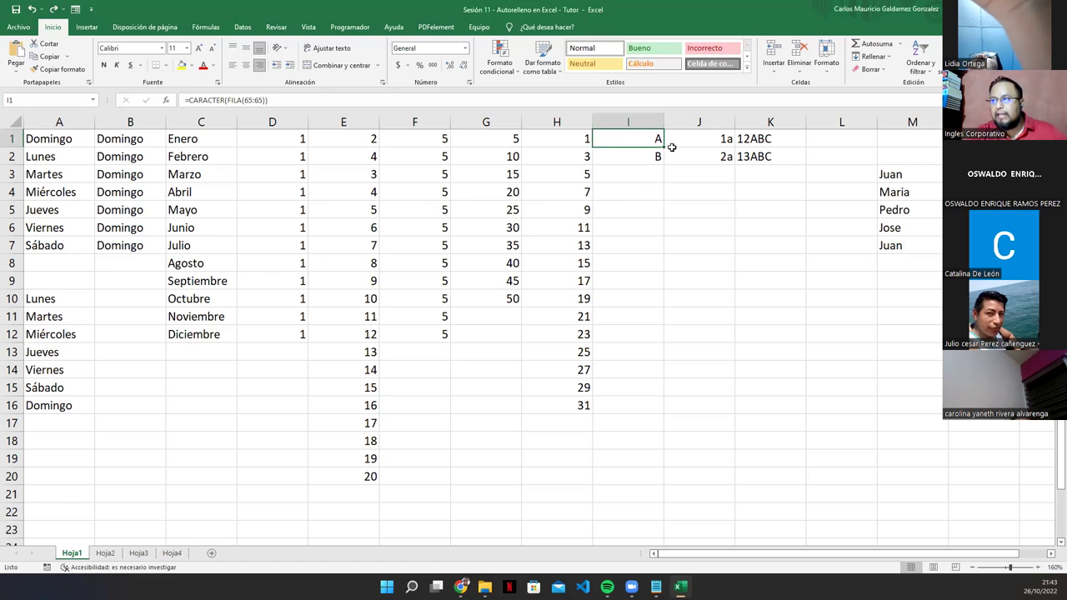
double_click(642, 139)
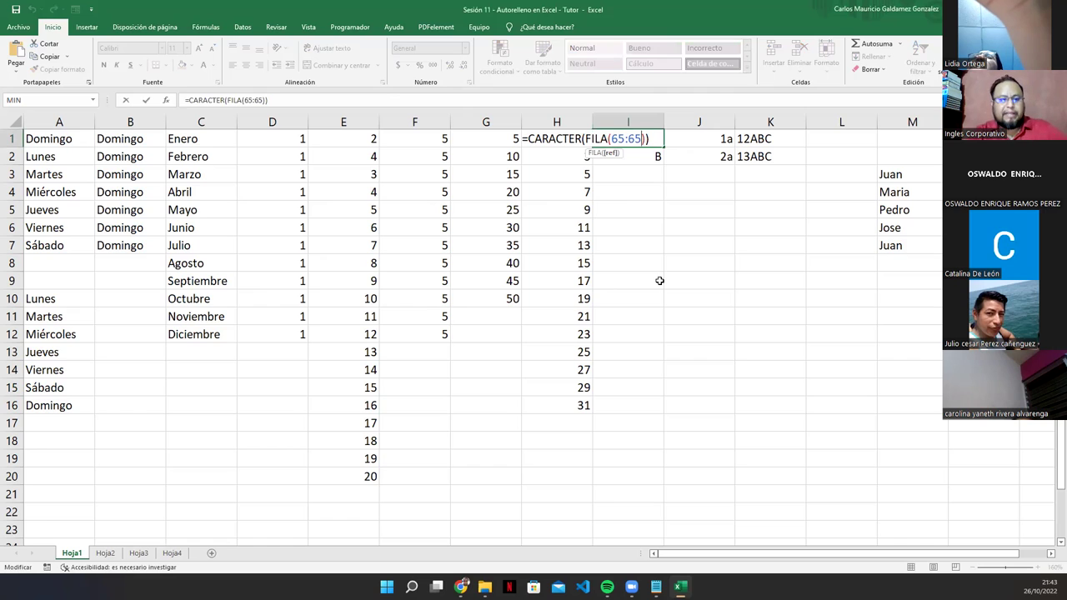
key(Escape)
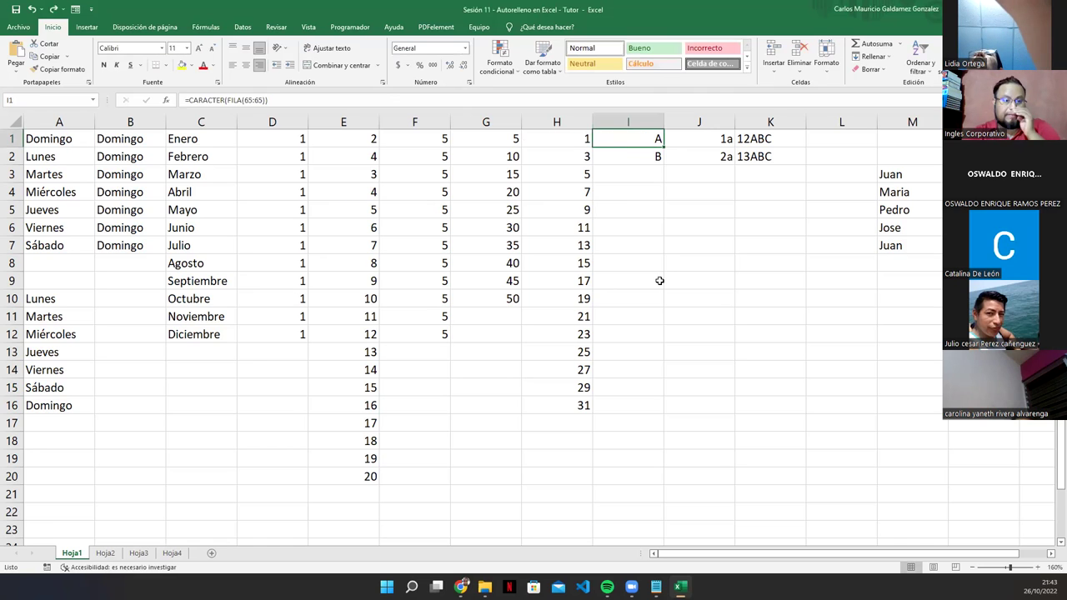
double_click(643, 139)
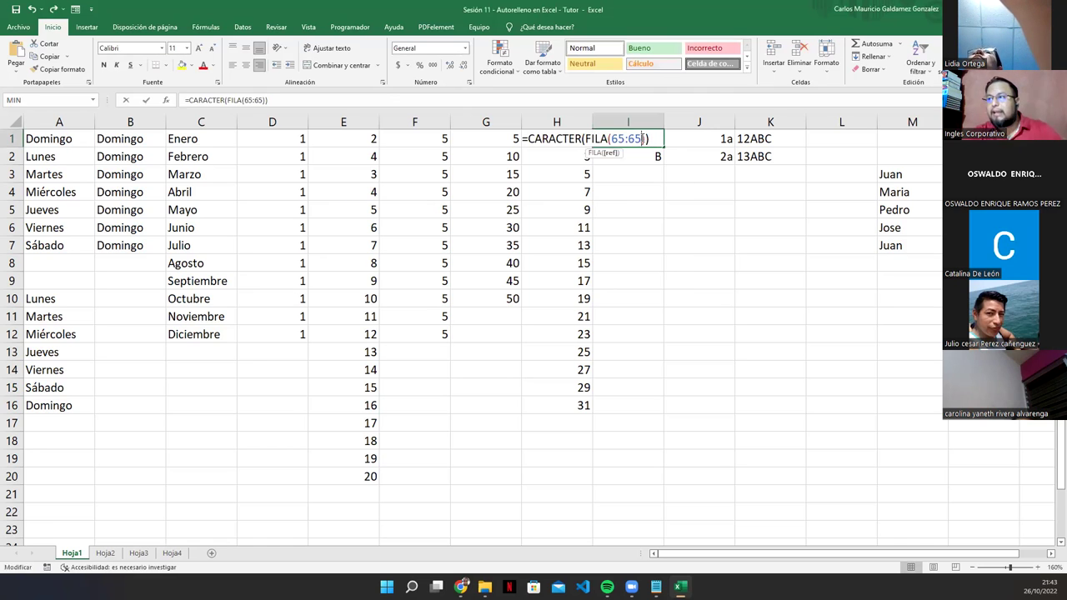
click(654, 140)
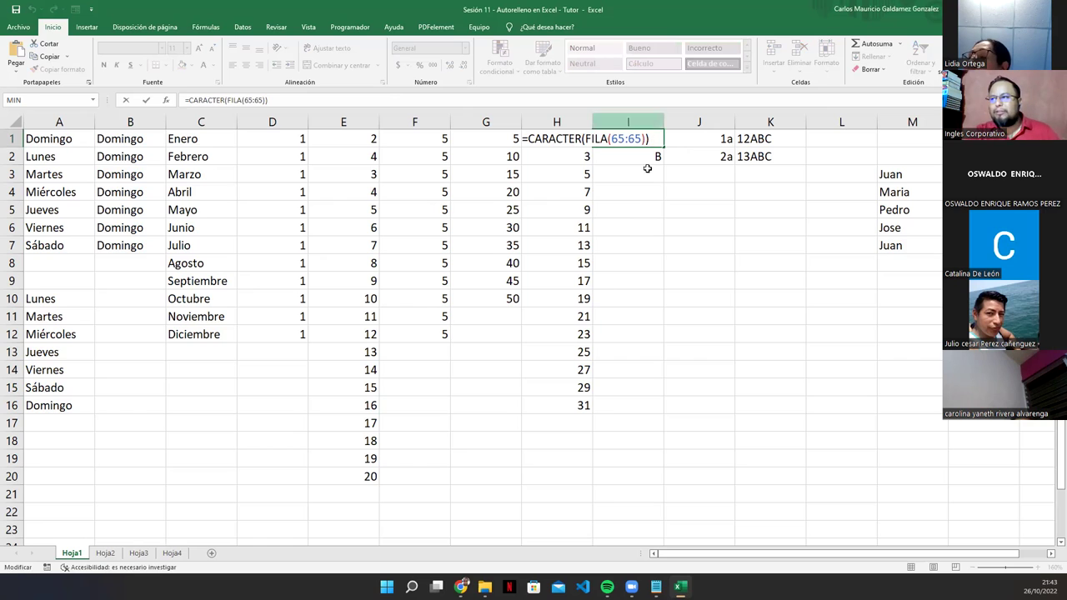
Step: Fill an alternating A, B pattern down I5:I18, clear it, and reopen I1's formula
click(654, 208)
text(A)
key(Return)
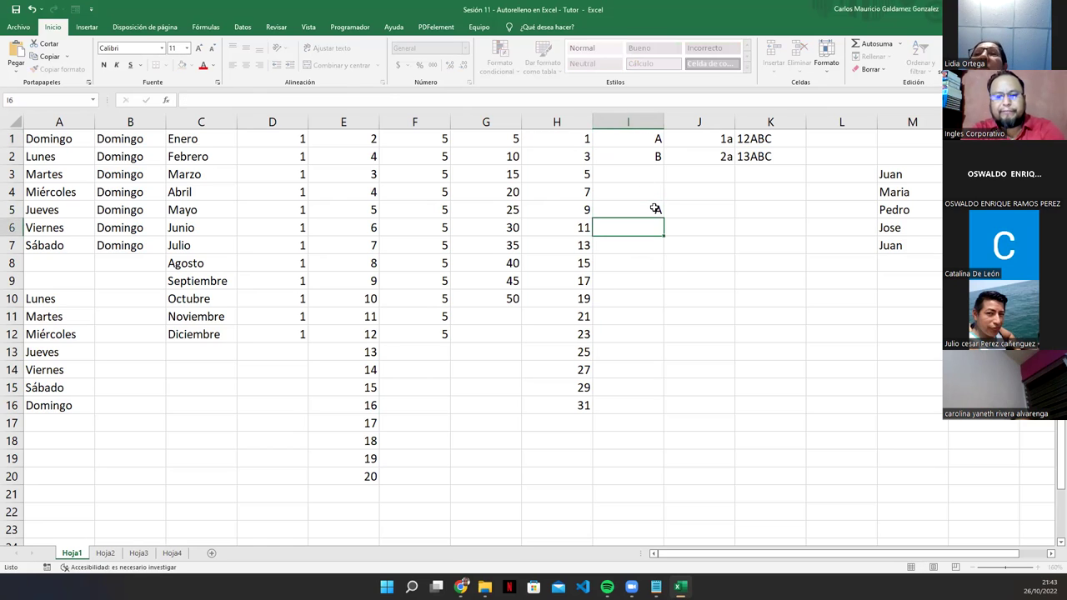
text(B)
key(Return)
drag(654, 208, 655, 220)
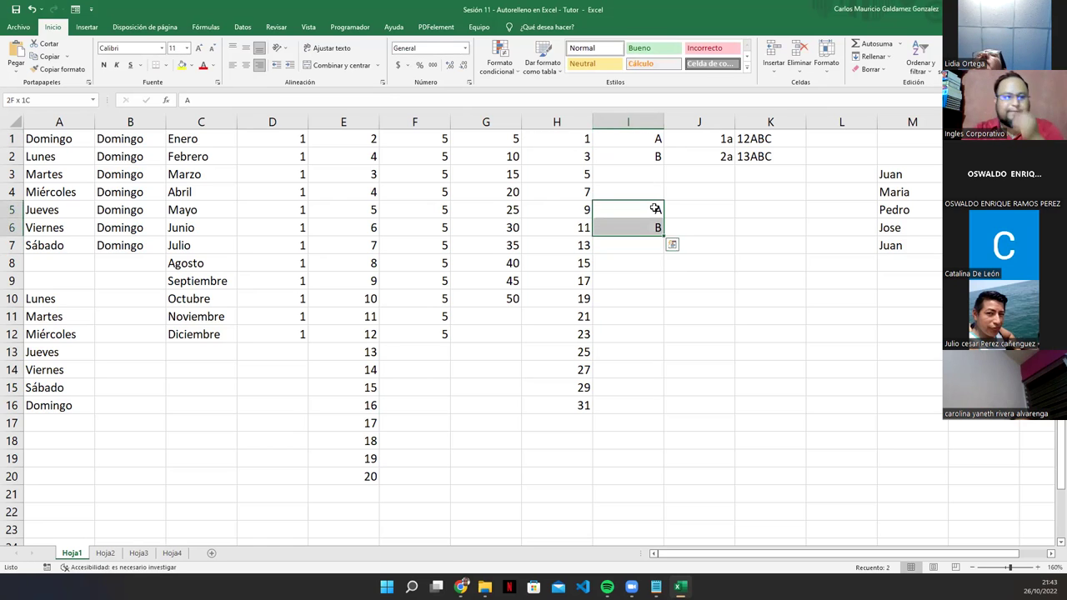
click(663, 241)
drag(647, 203, 662, 456)
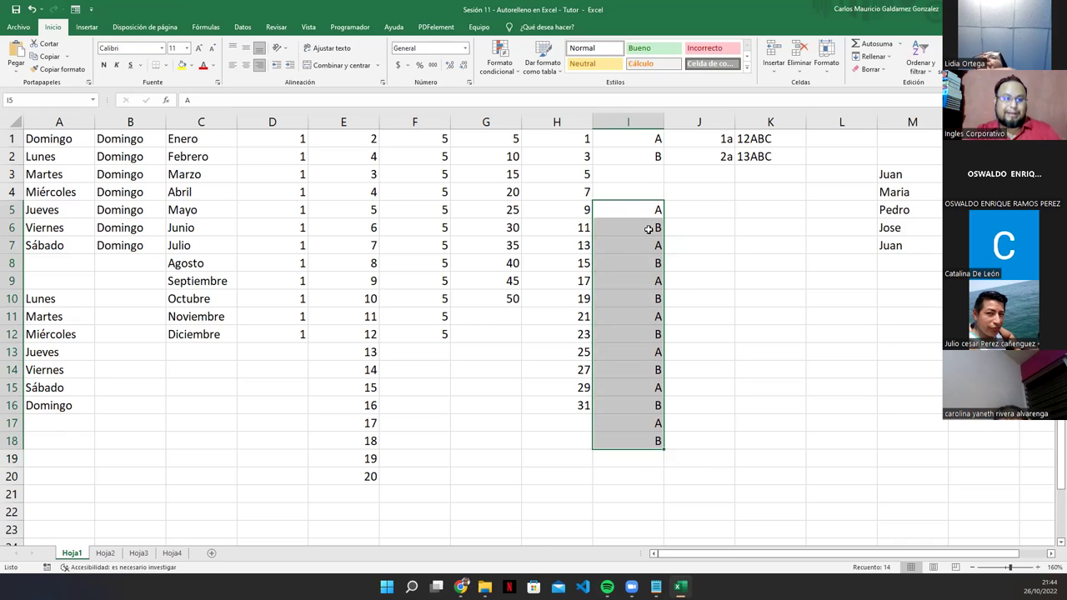
key(Delete)
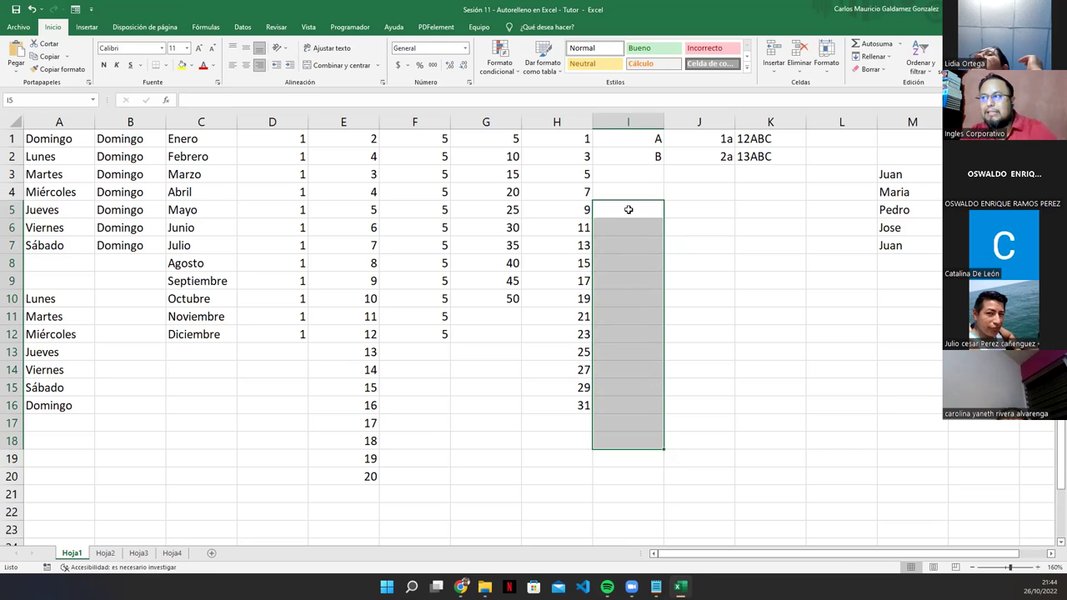
click(657, 136)
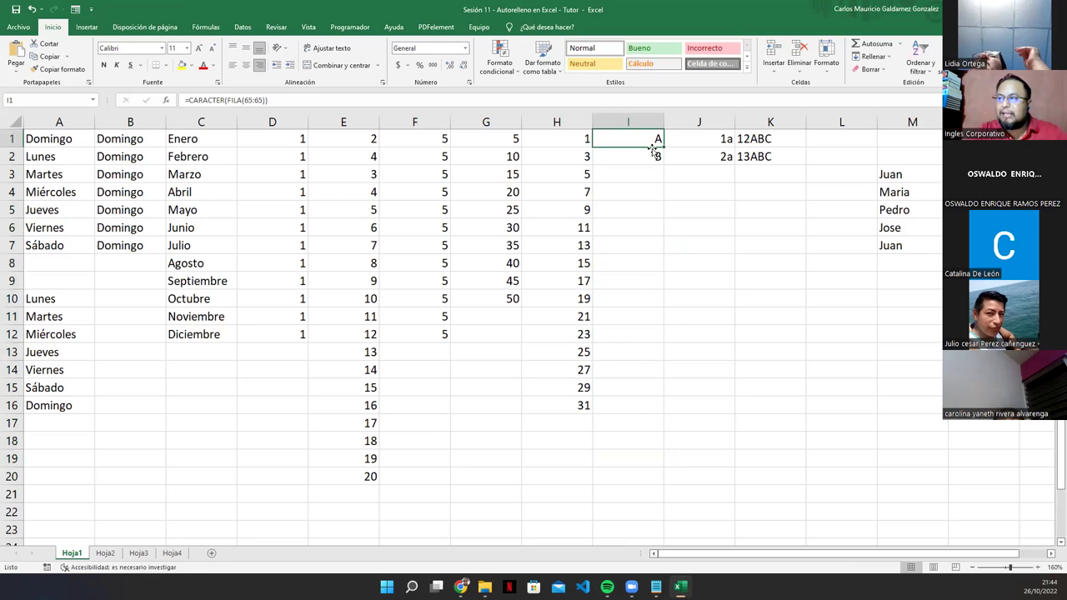
double_click(644, 134)
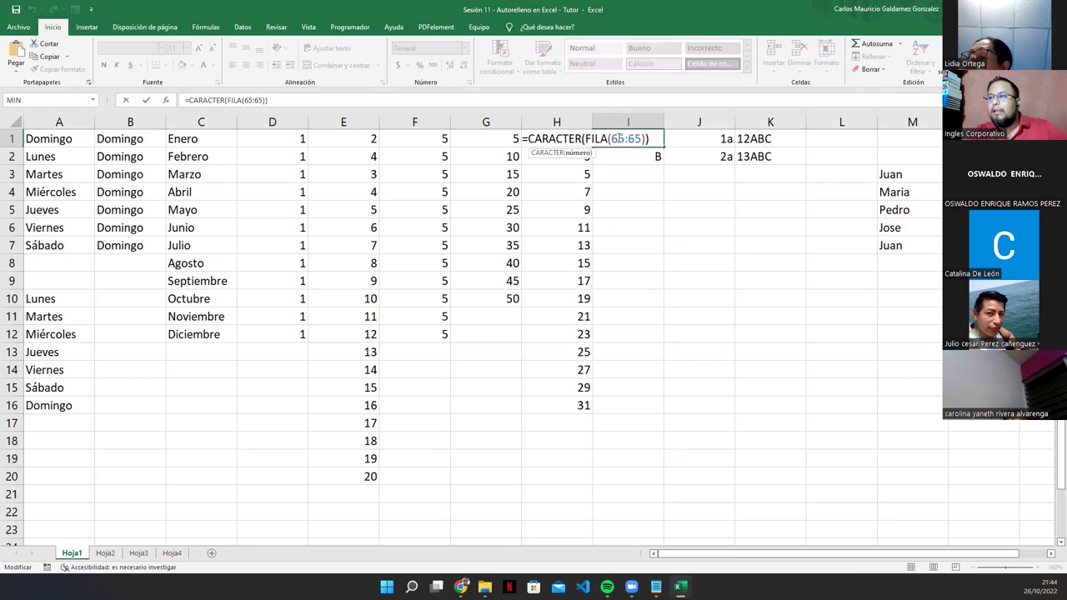
Step: Try swapping I1's 65:65 row reference for J1, then cancel the change
drag(611, 138, 643, 138)
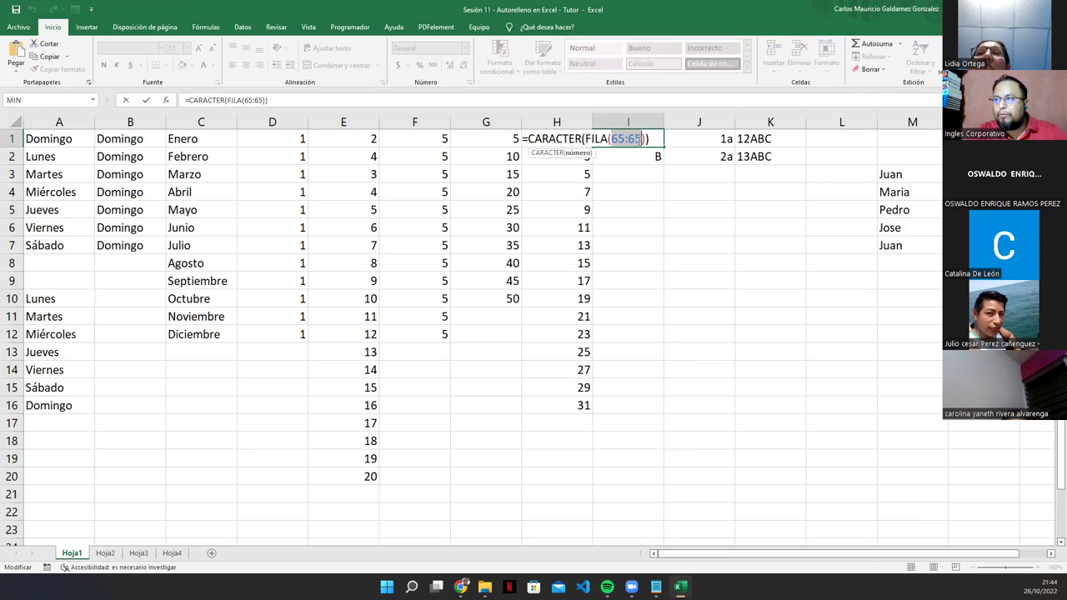
click(683, 138)
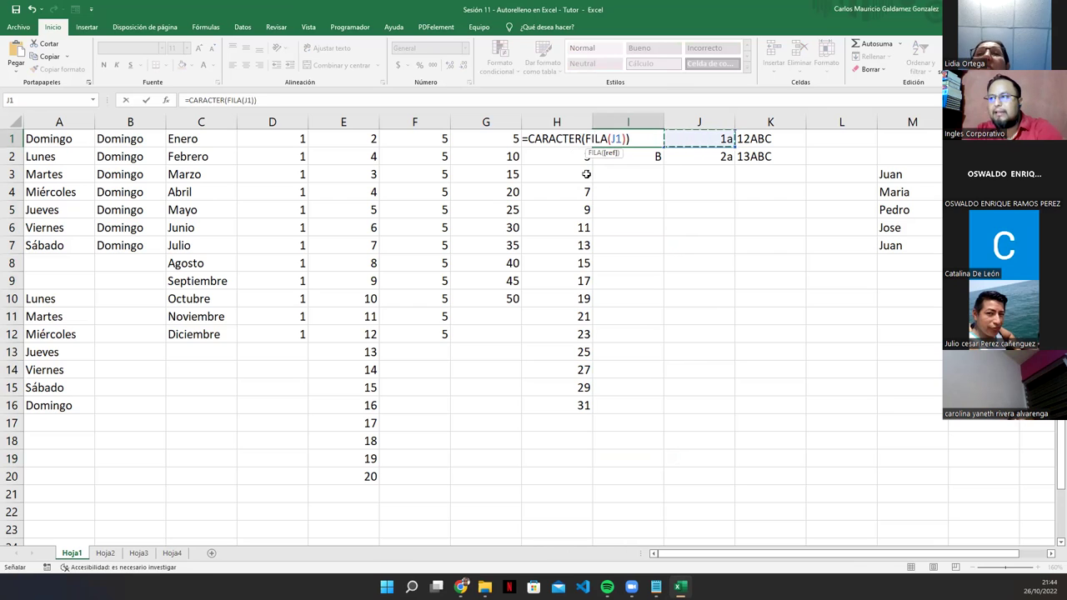
key(Escape)
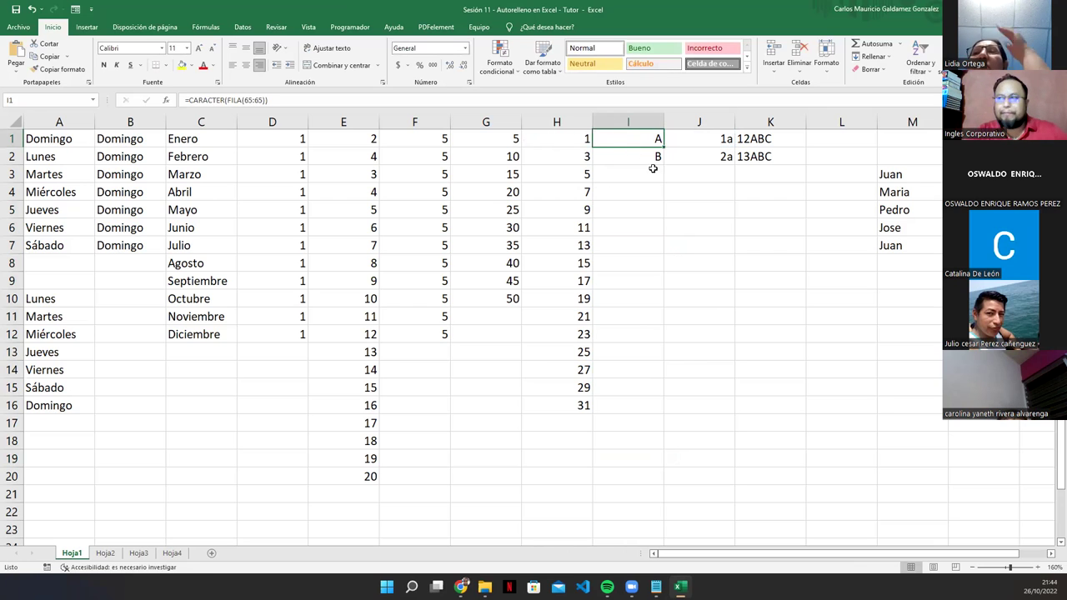
Step: Fill the letter formula down column I to row 23 and confirm I13's =CARACTER(FILA(77:77))
drag(625, 149, 625, 541)
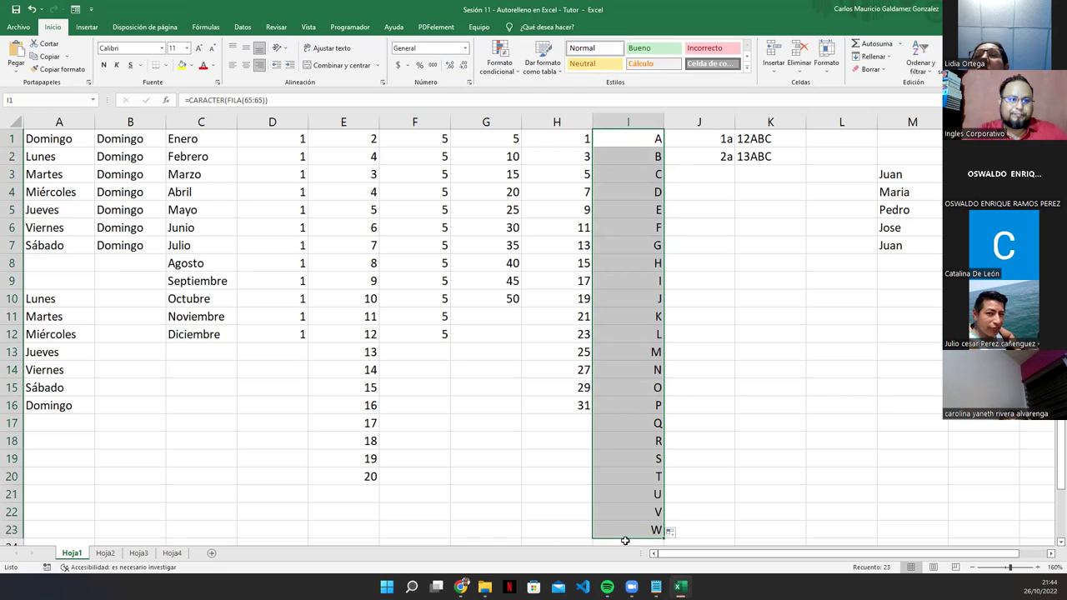
click(633, 351)
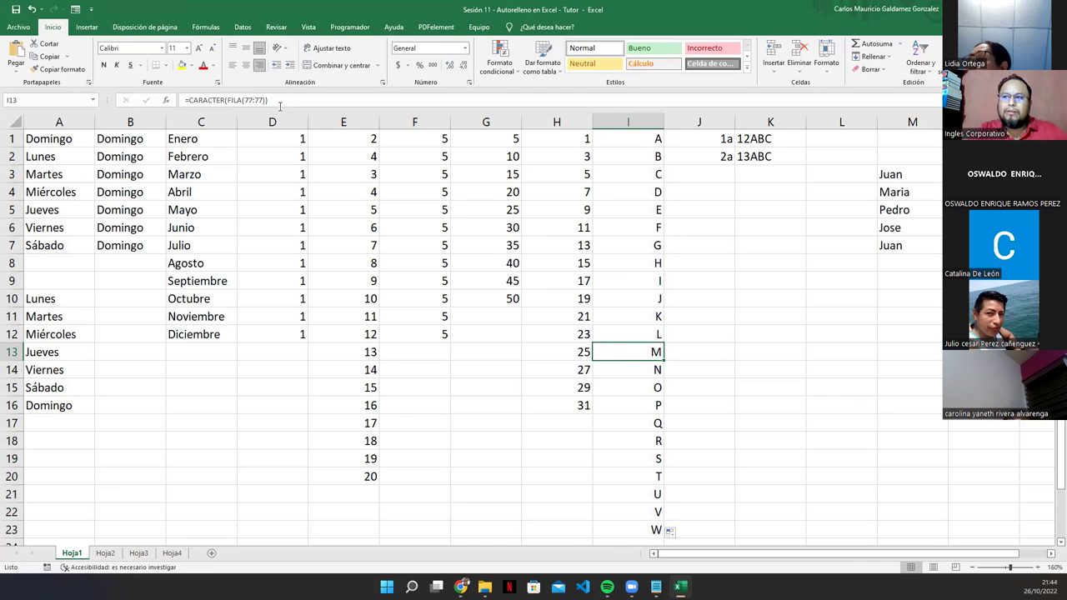
double_click(621, 352)
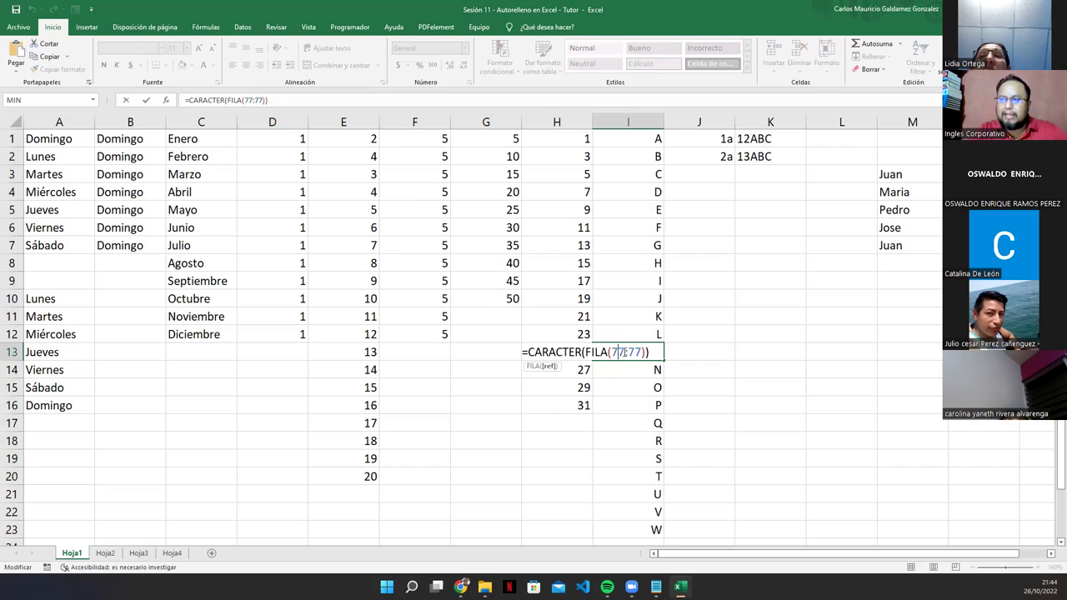
click(549, 352)
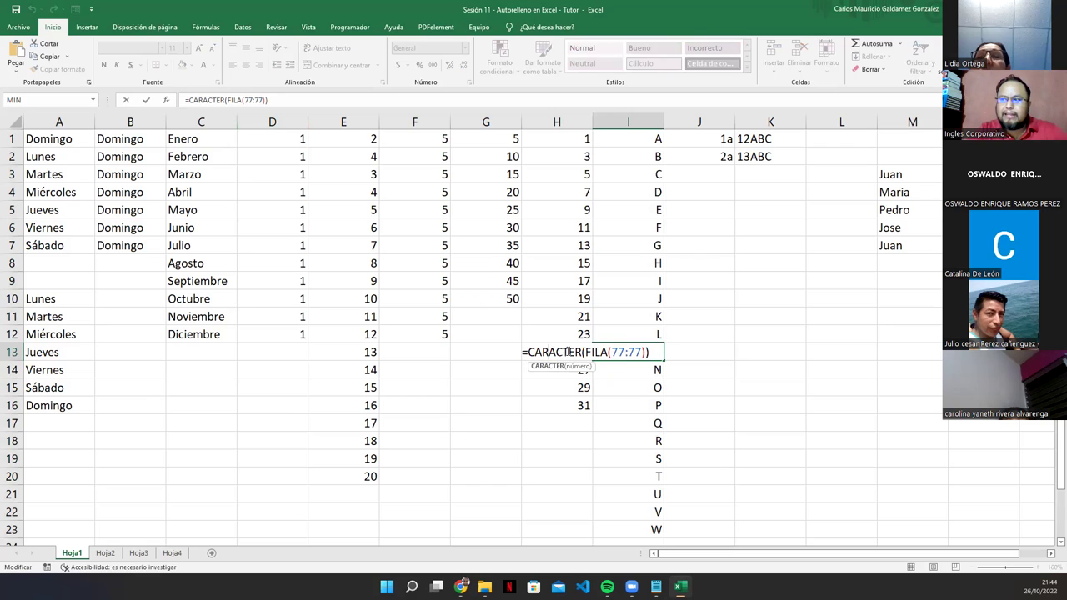
click(623, 353)
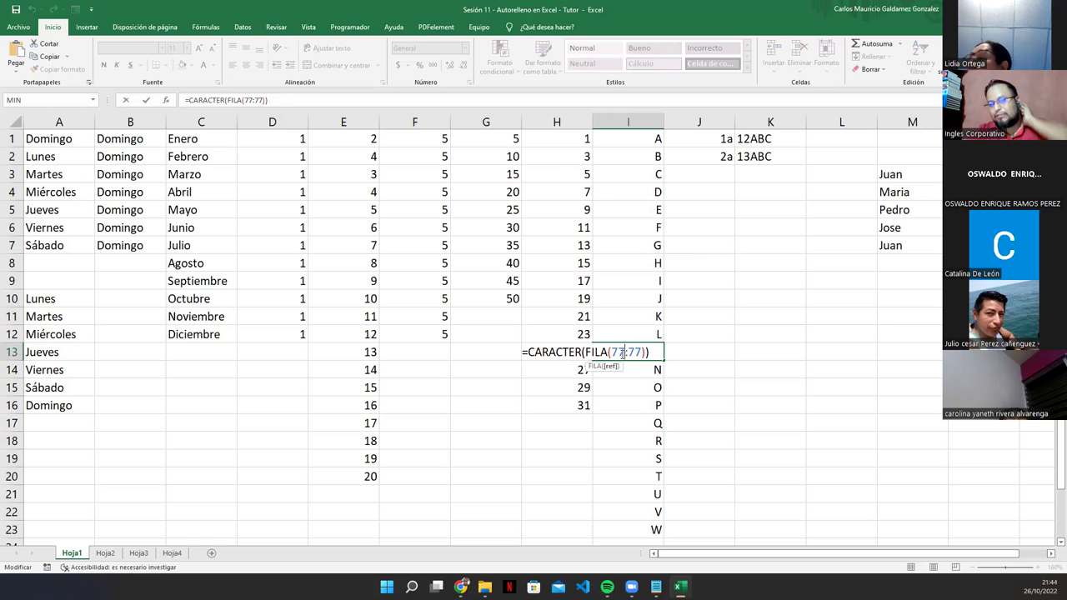
key(ctrl+Return)
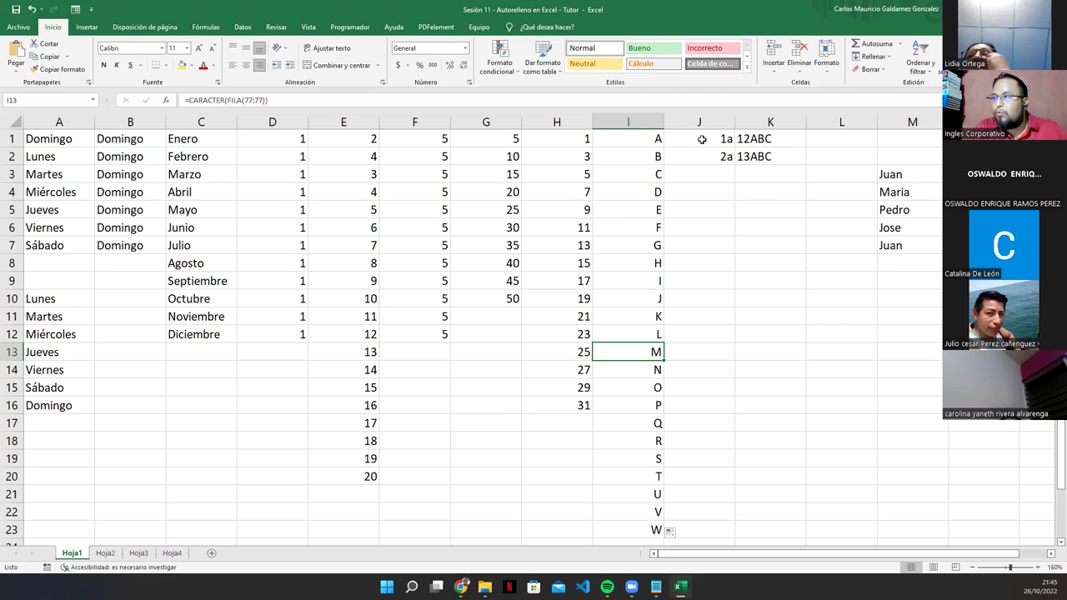
Step: Extend the 1a, 2a pair in J1:J2 down to 20a in J20
click(700, 140)
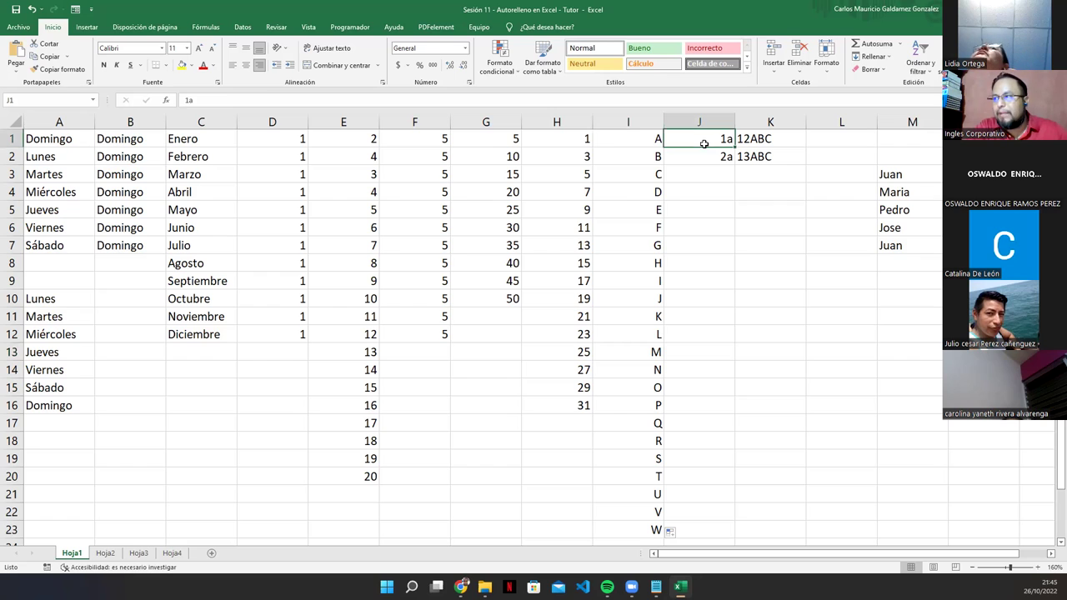
drag(702, 143, 702, 161)
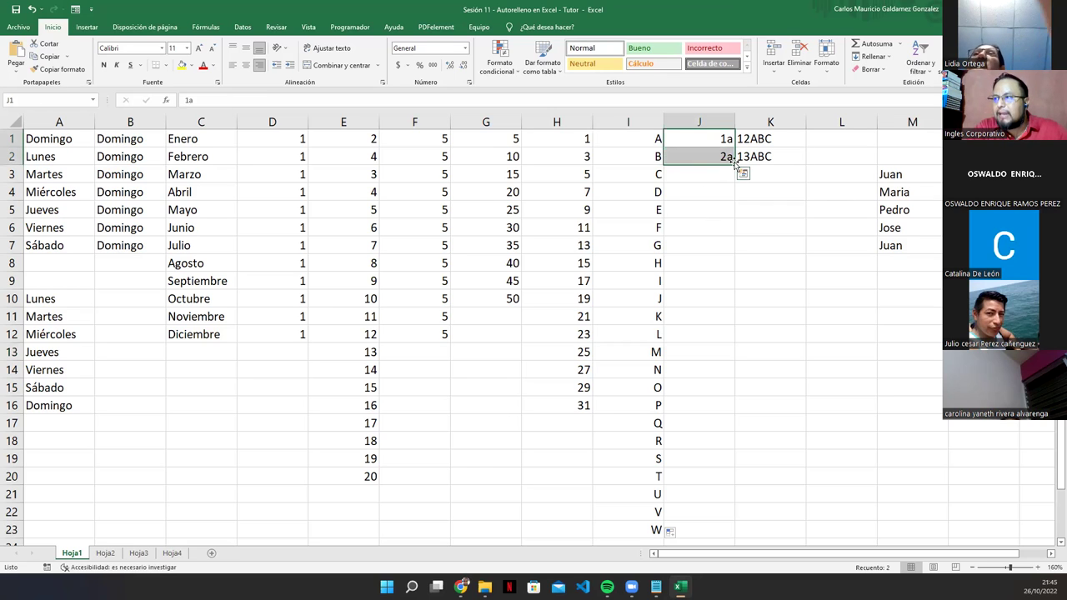
drag(711, 140, 729, 483)
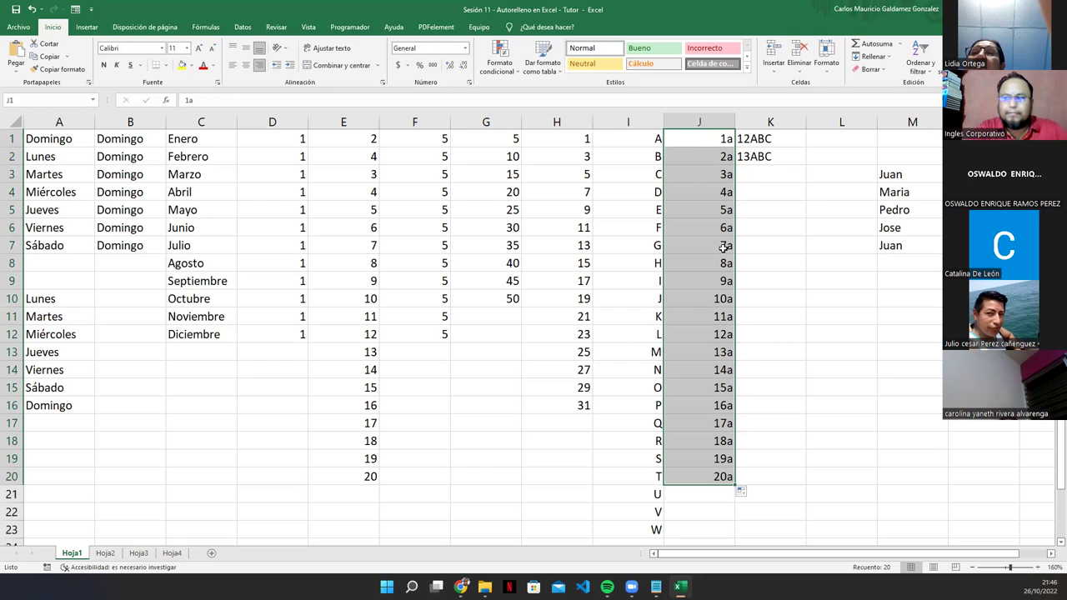
click(713, 143)
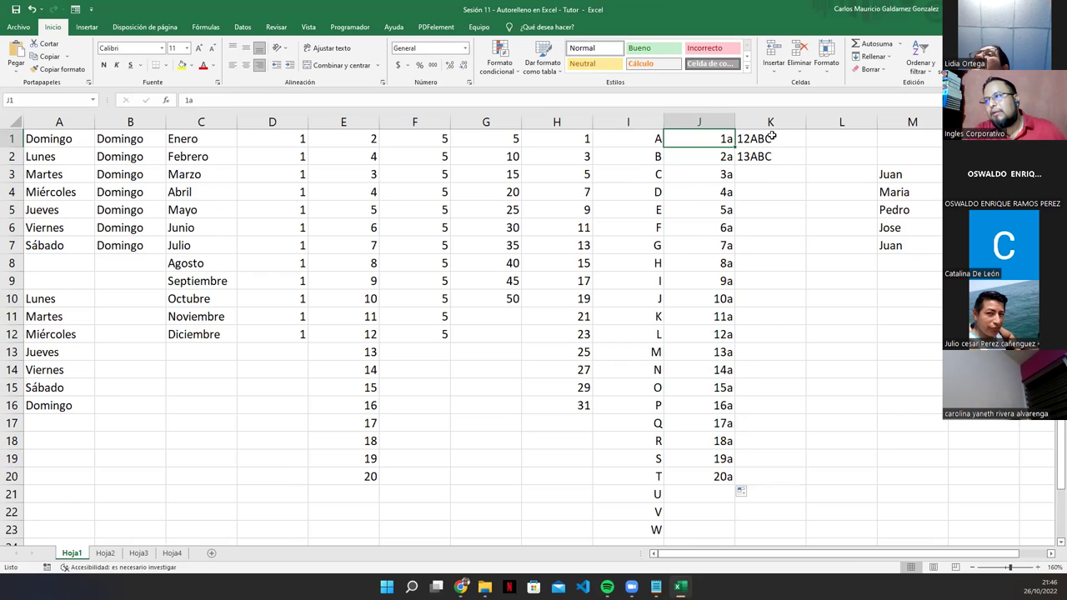
Step: Repeat 12ABC/13ABC down K1:K16 and right-align the column K values
drag(772, 139, 771, 157)
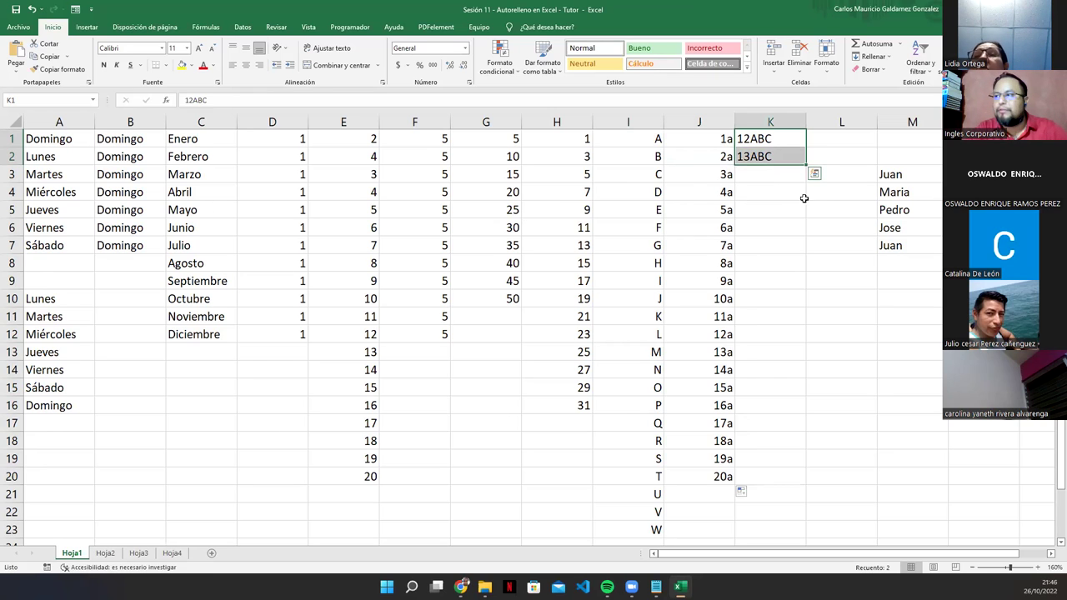
drag(807, 164, 798, 410)
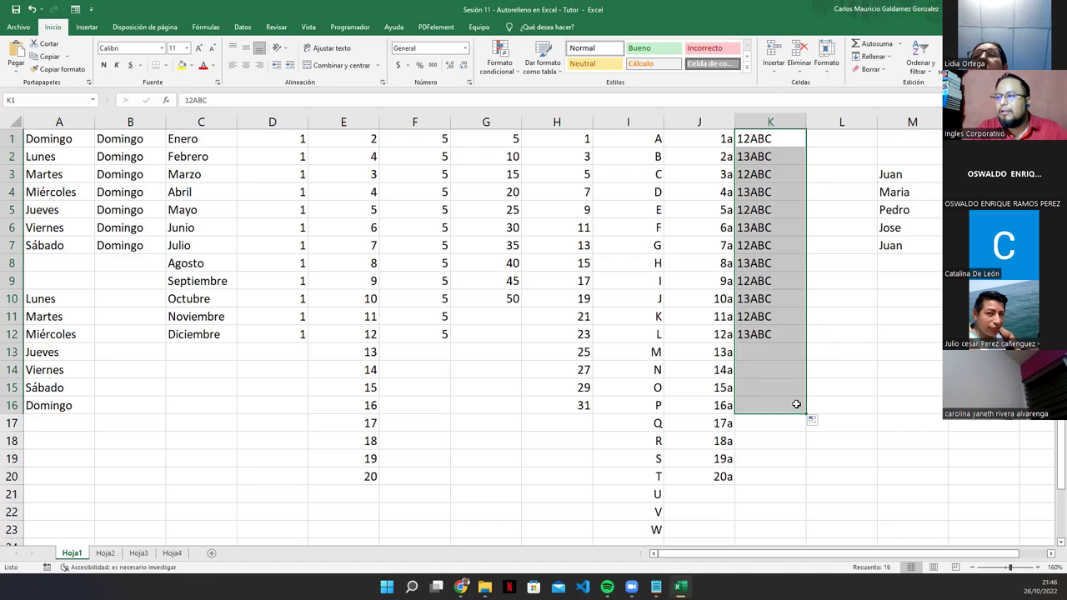
click(259, 65)
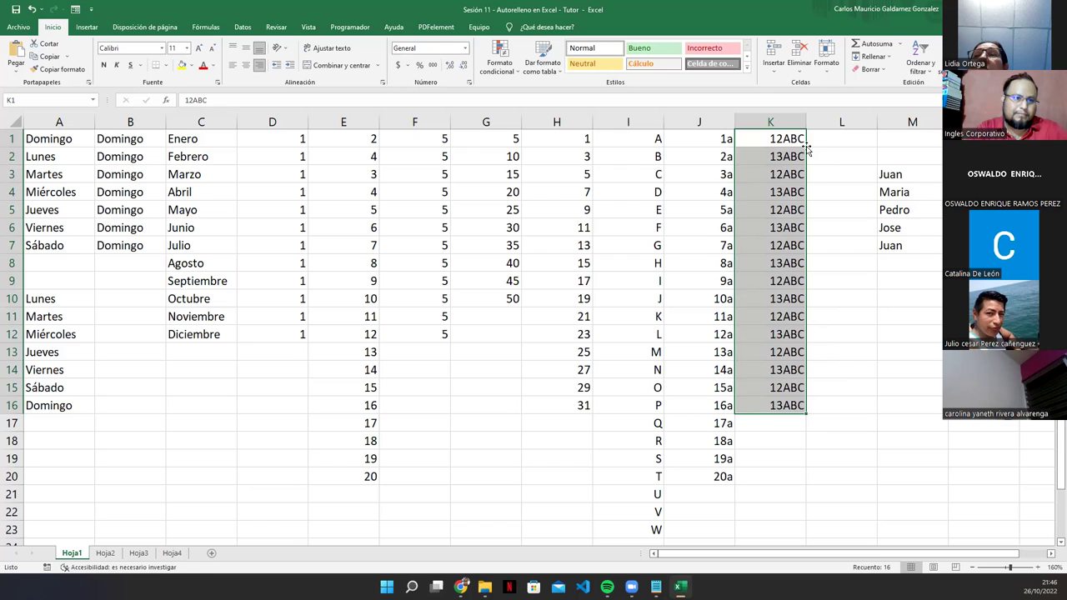
click(802, 175)
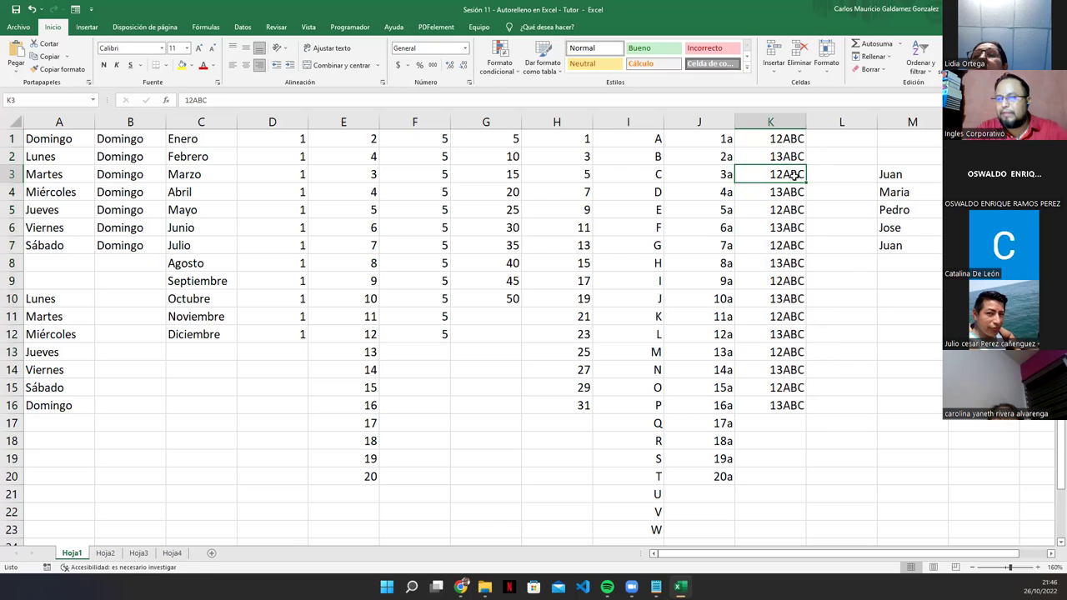
Step: Review the column K and J series, then select the duplicate Juan in M7
drag(788, 139, 786, 300)
drag(723, 142, 705, 477)
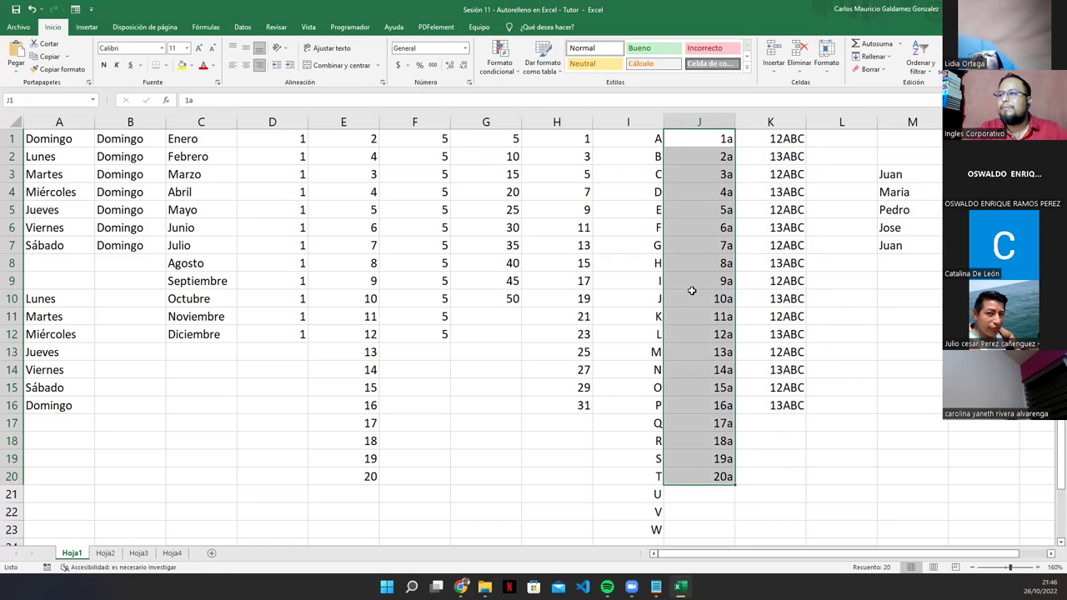
click(692, 291)
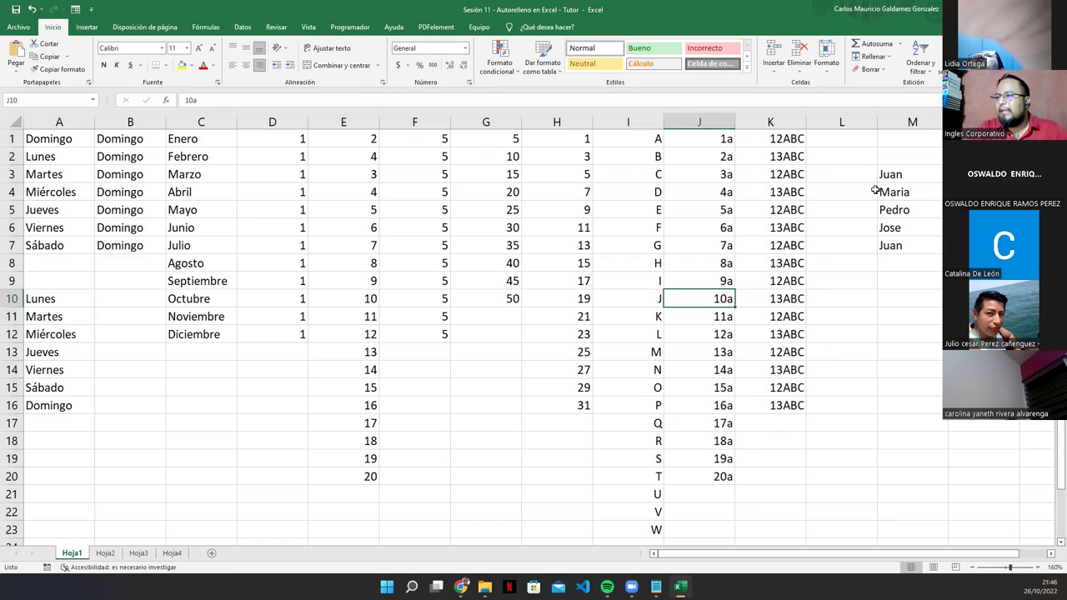
drag(894, 176, 900, 241)
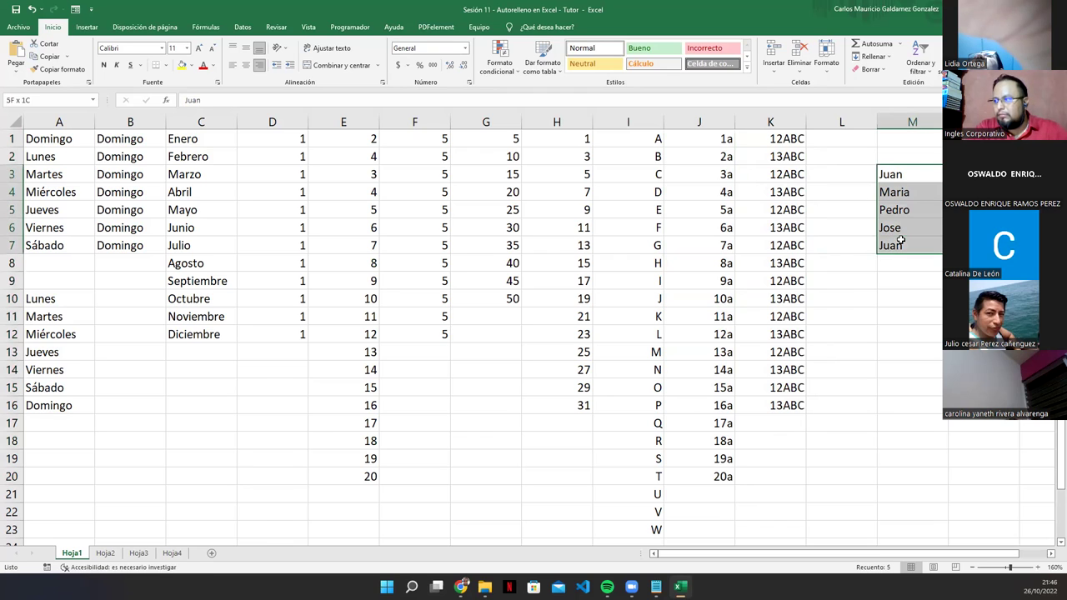
click(909, 241)
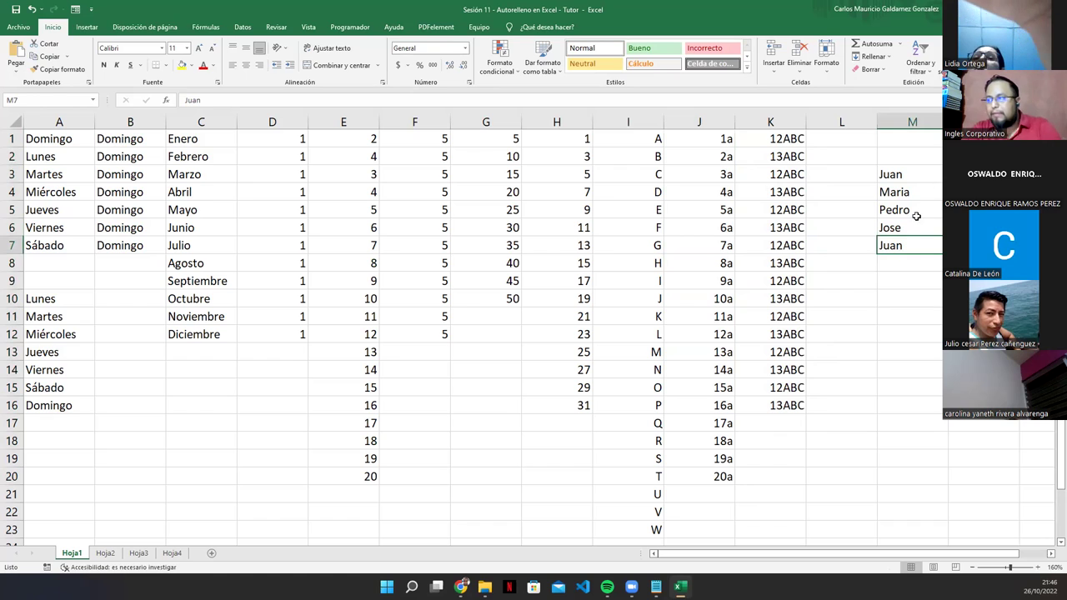
Step: Clear the duplicate Juan from M7
key(Delete)
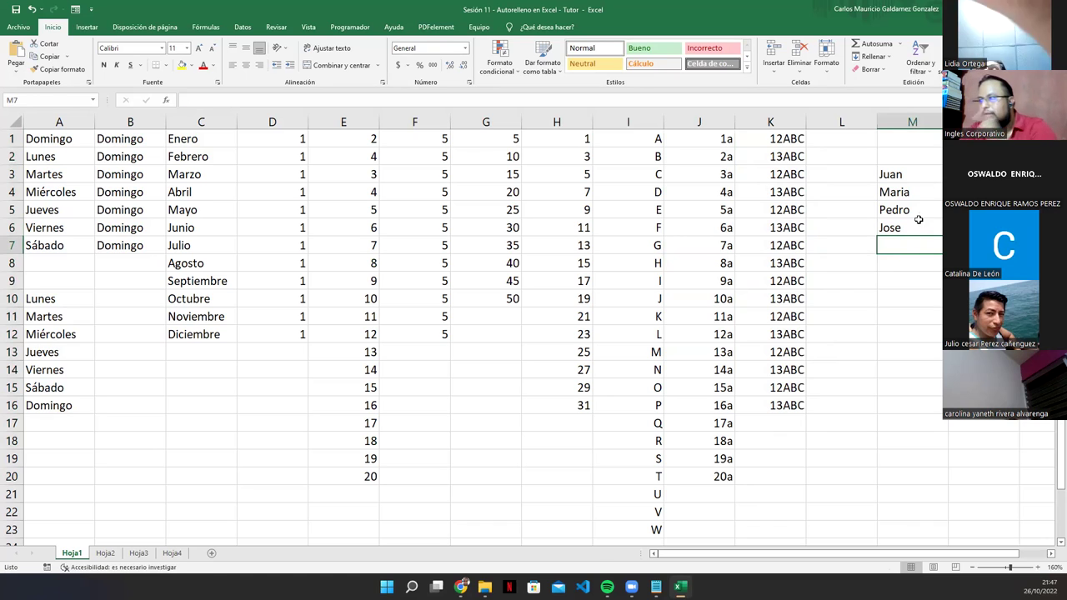
click(917, 173)
click(916, 193)
click(916, 211)
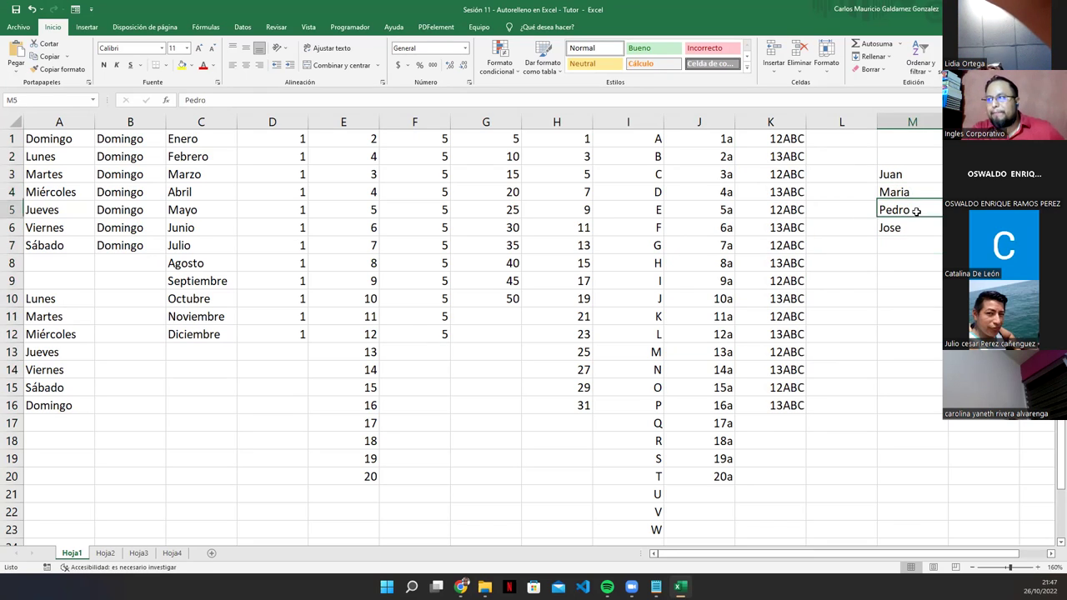
click(916, 228)
Step: Repeat Juan, Maria, Pedro, Jose down column M to row 10, then go to sheet Hoja2
drag(912, 175, 917, 305)
drag(889, 175, 922, 290)
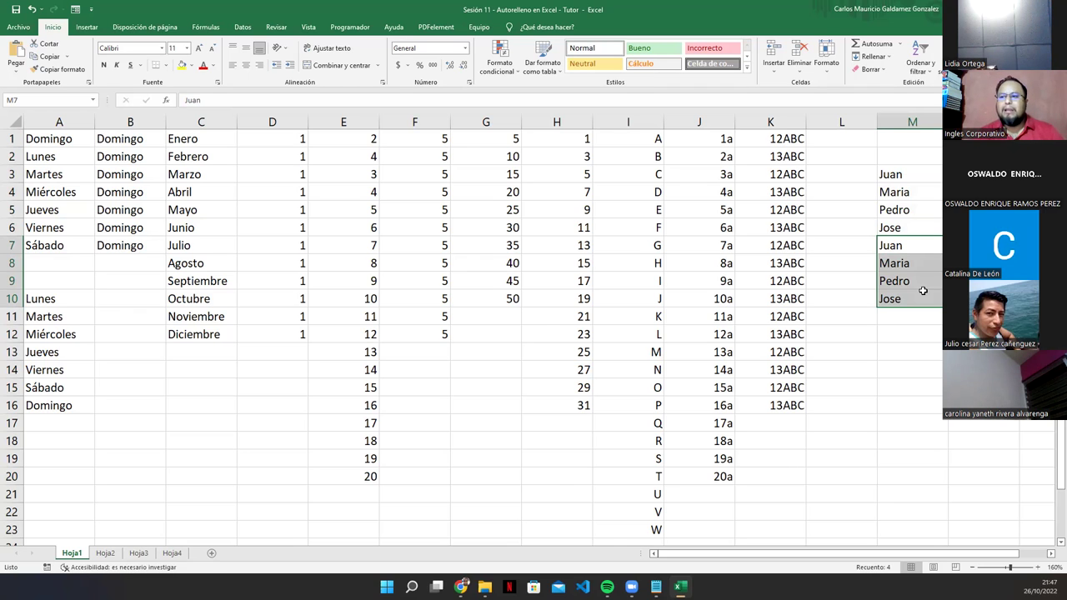
click(254, 398)
click(105, 554)
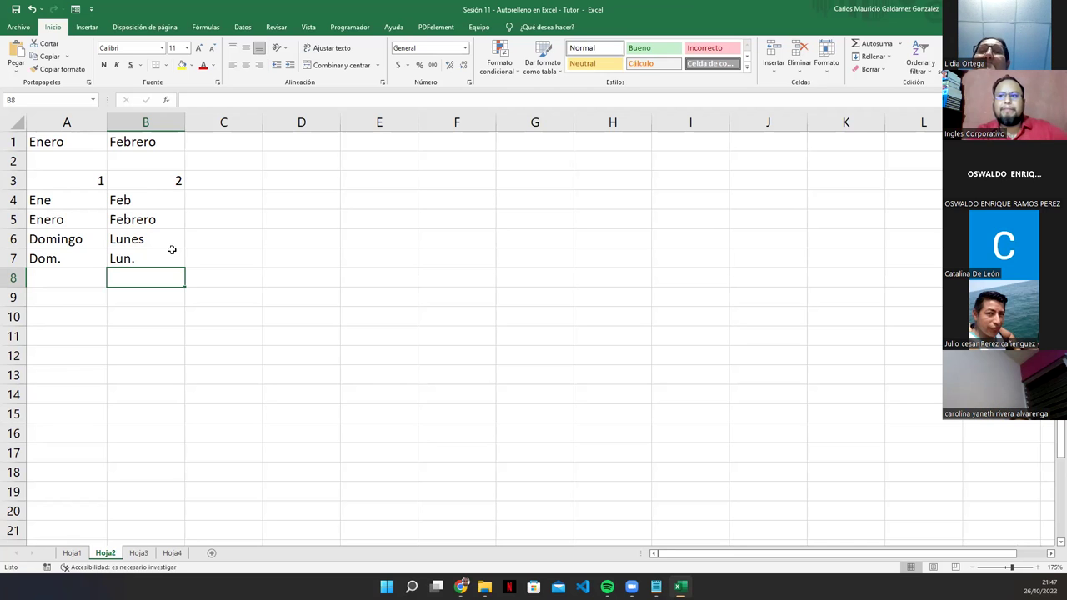
Step: Extend Enero, Febrero to Diciembre along row 1 and 1, 2 through 10 along row 3
drag(90, 143, 116, 142)
drag(187, 152, 862, 149)
drag(876, 148, 876, 148)
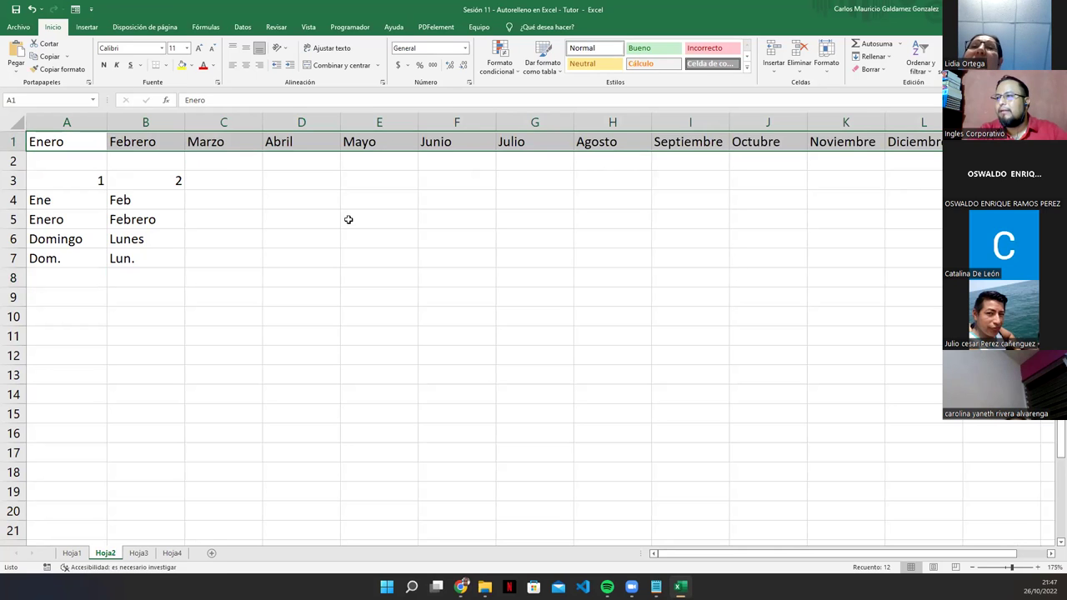
drag(98, 180, 808, 188)
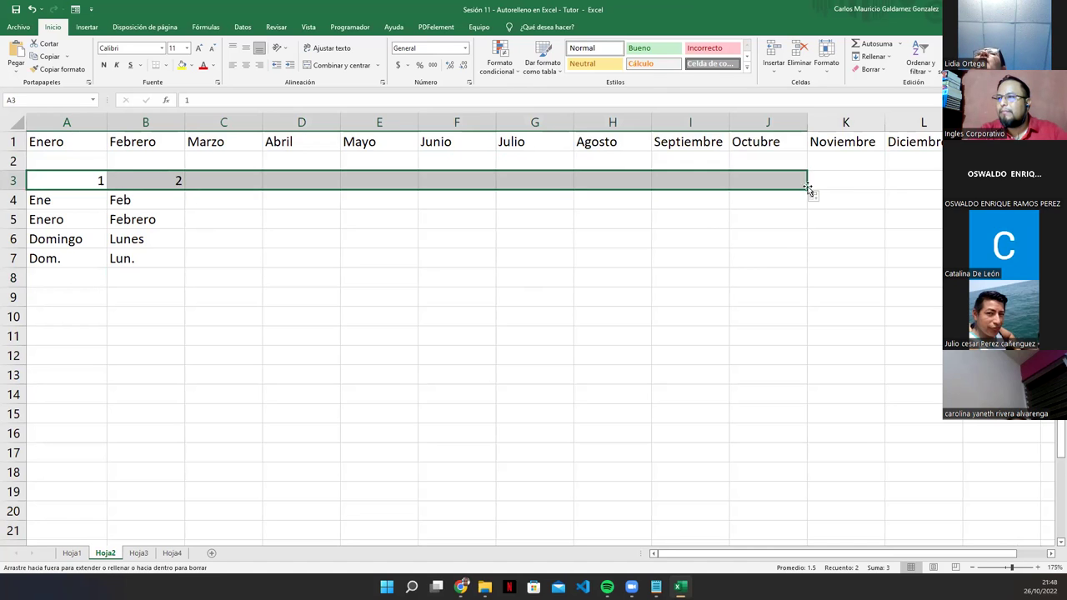
Step: Extend Ene–Dic, Enero, Febrero, Domingo–Sábado and Dom.–Sáb. across their rows
click(73, 203)
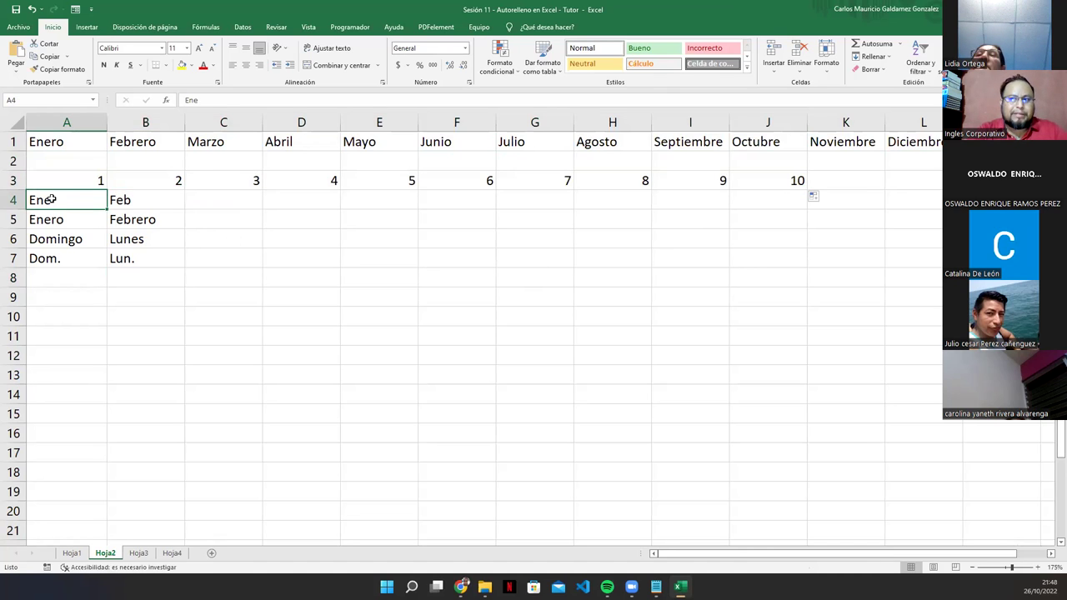
drag(87, 202, 925, 210)
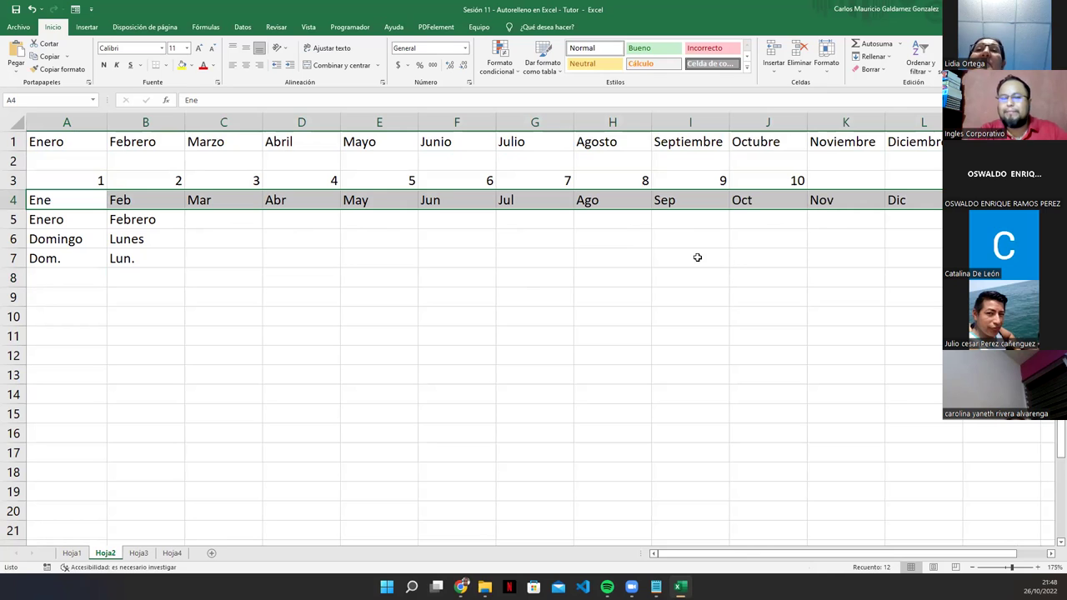
drag(81, 219, 925, 223)
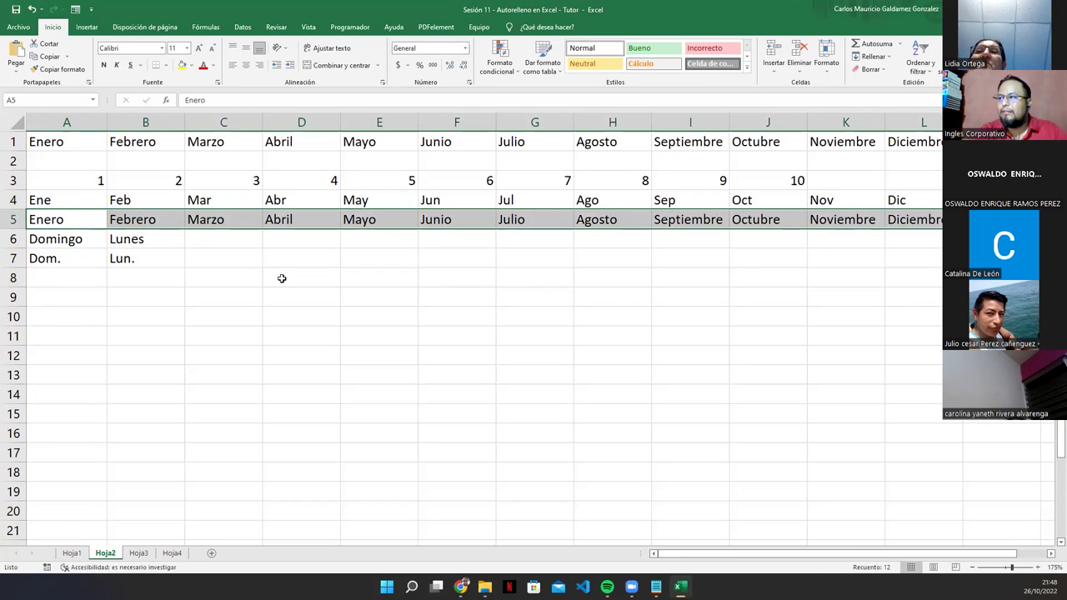
drag(65, 242, 555, 275)
drag(43, 260, 143, 261)
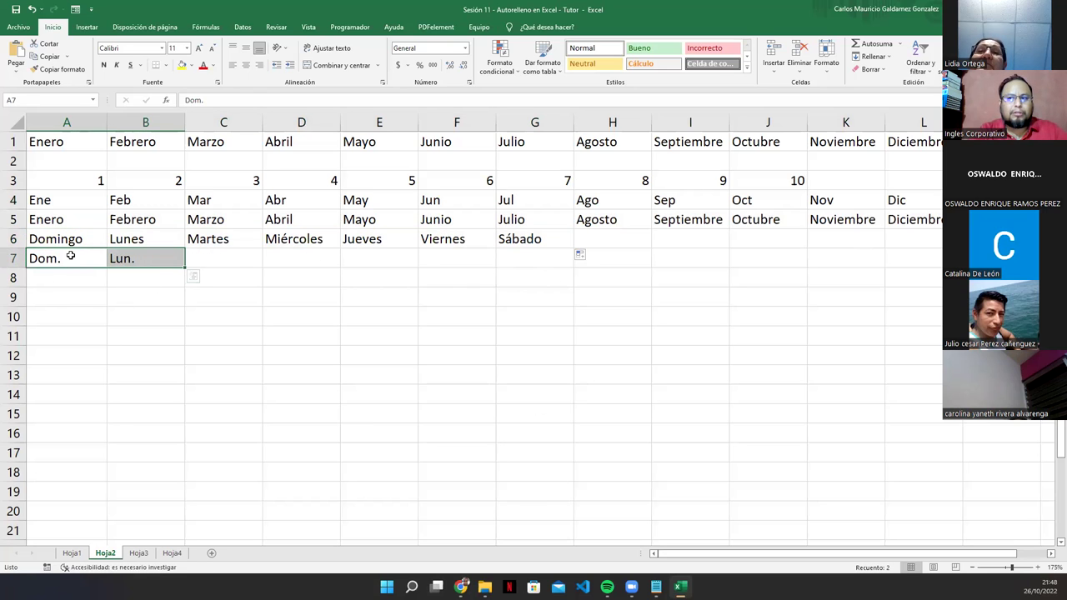
drag(183, 268, 539, 268)
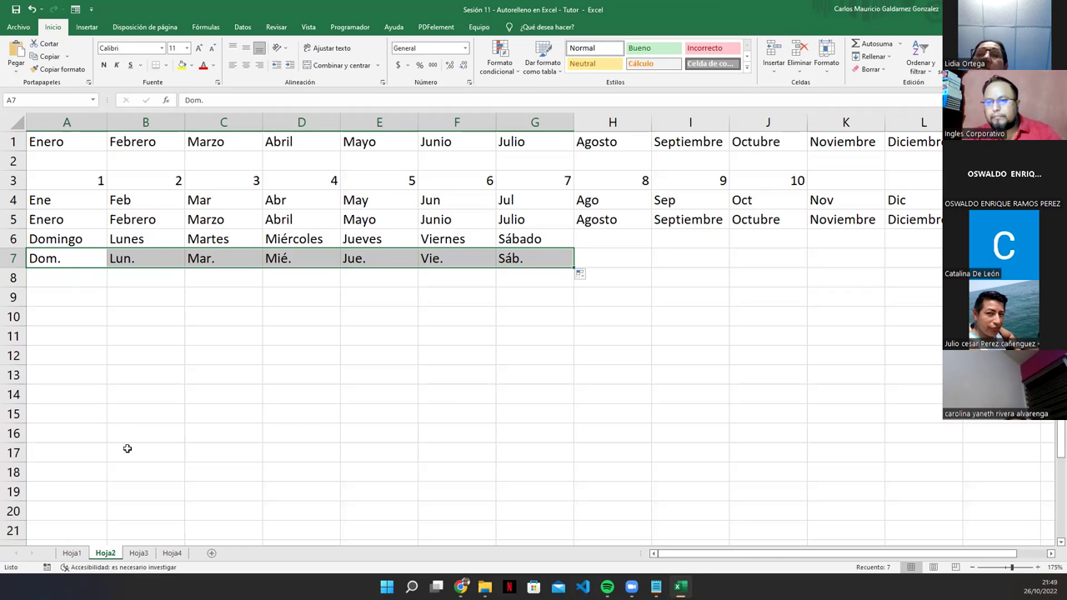
click(139, 554)
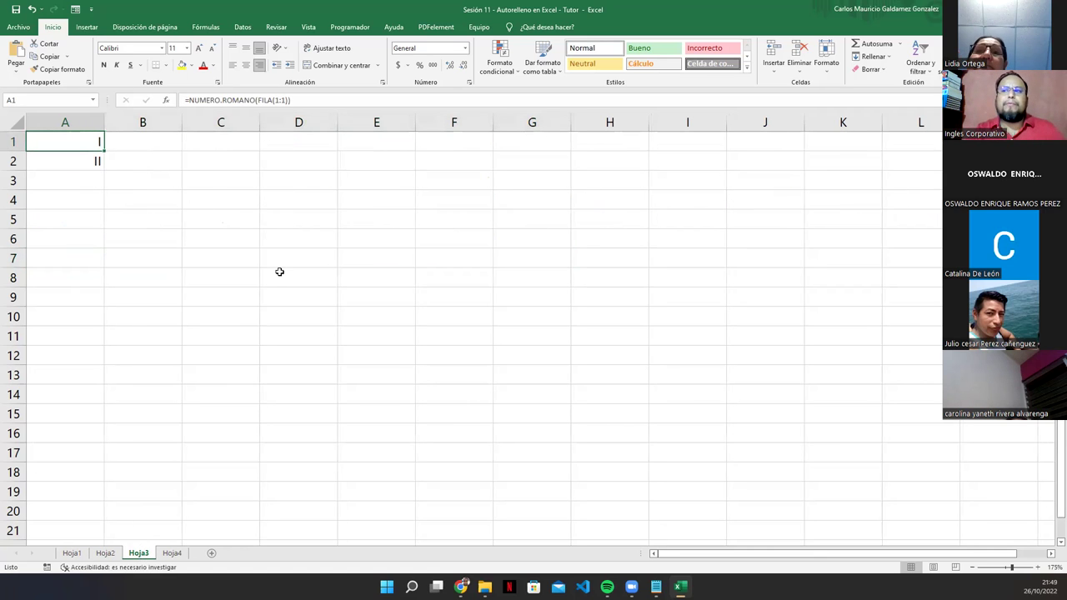
click(69, 160)
click(75, 140)
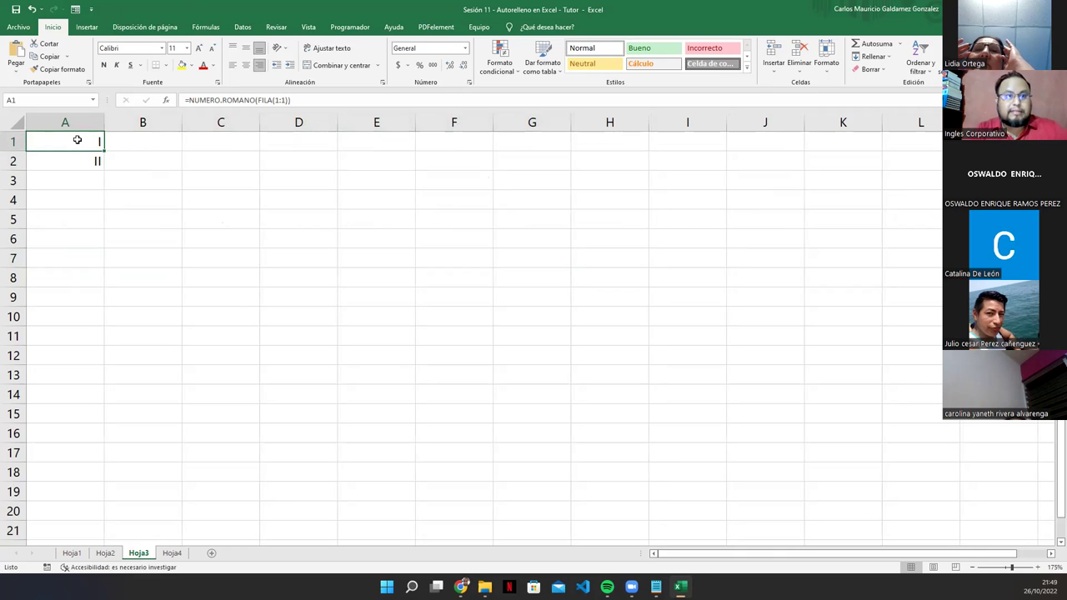
drag(76, 140, 72, 156)
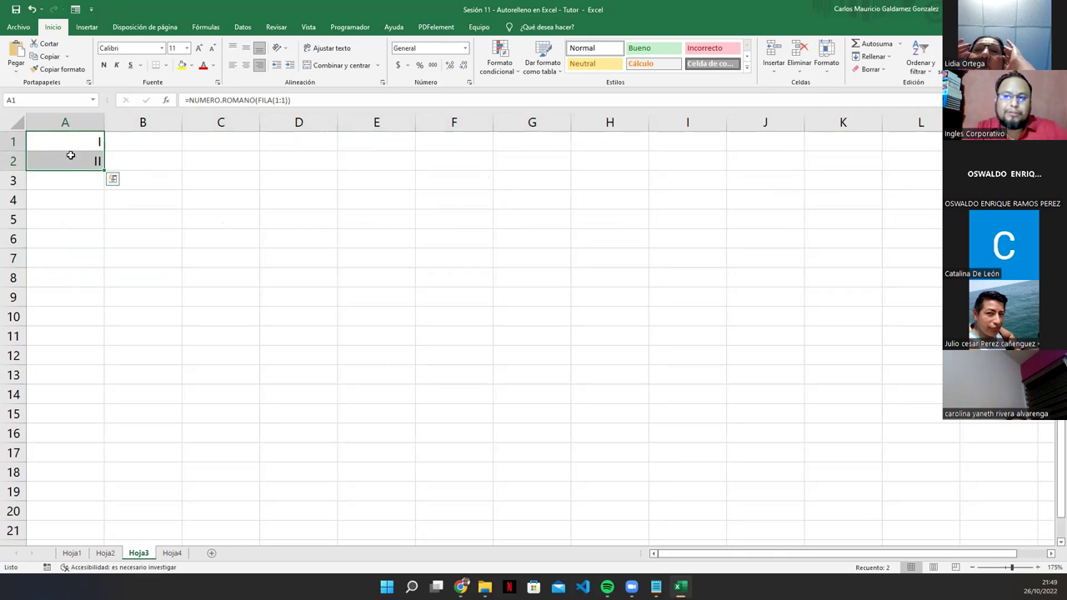
click(66, 145)
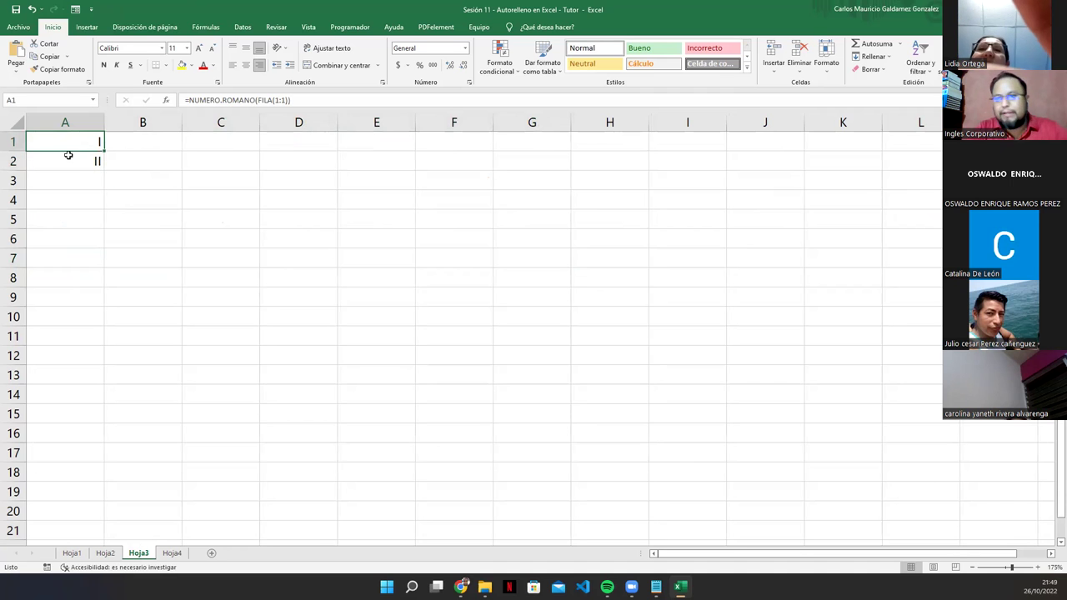
drag(70, 137, 92, 520)
click(82, 150)
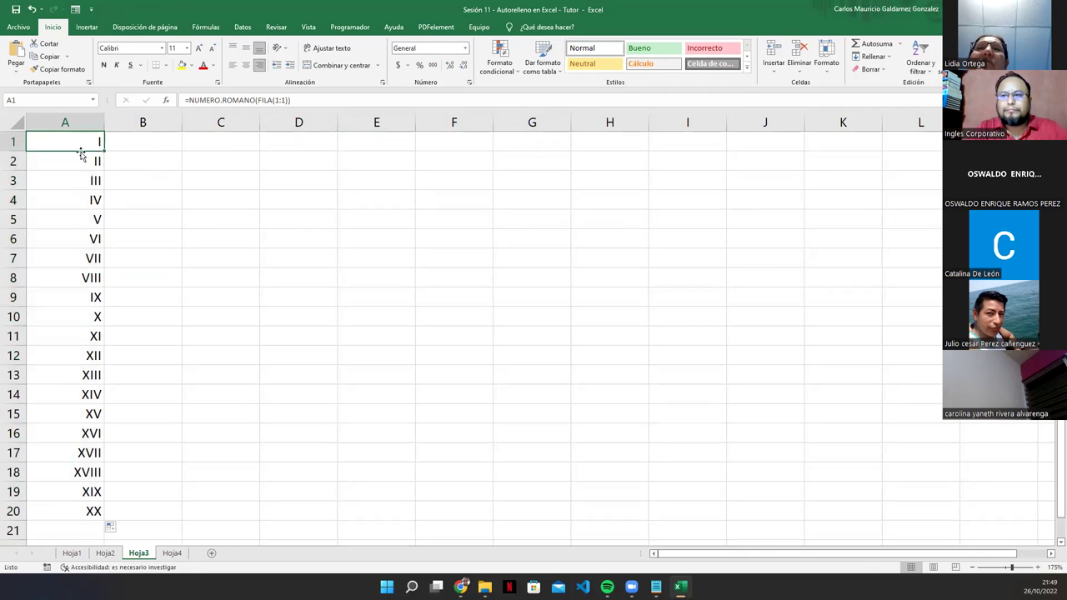
double_click(65, 143)
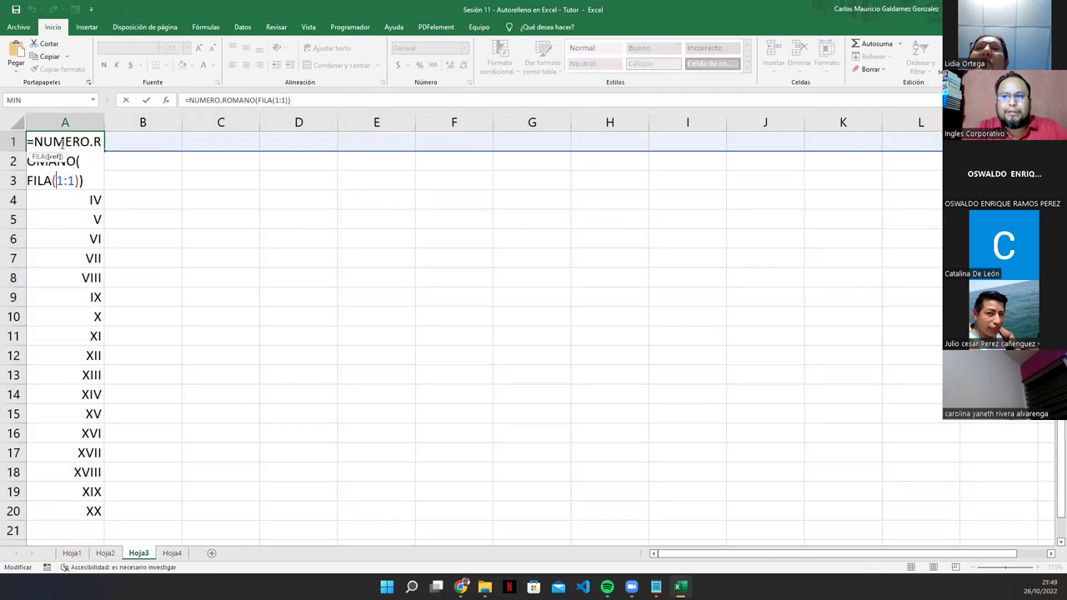
key(End)
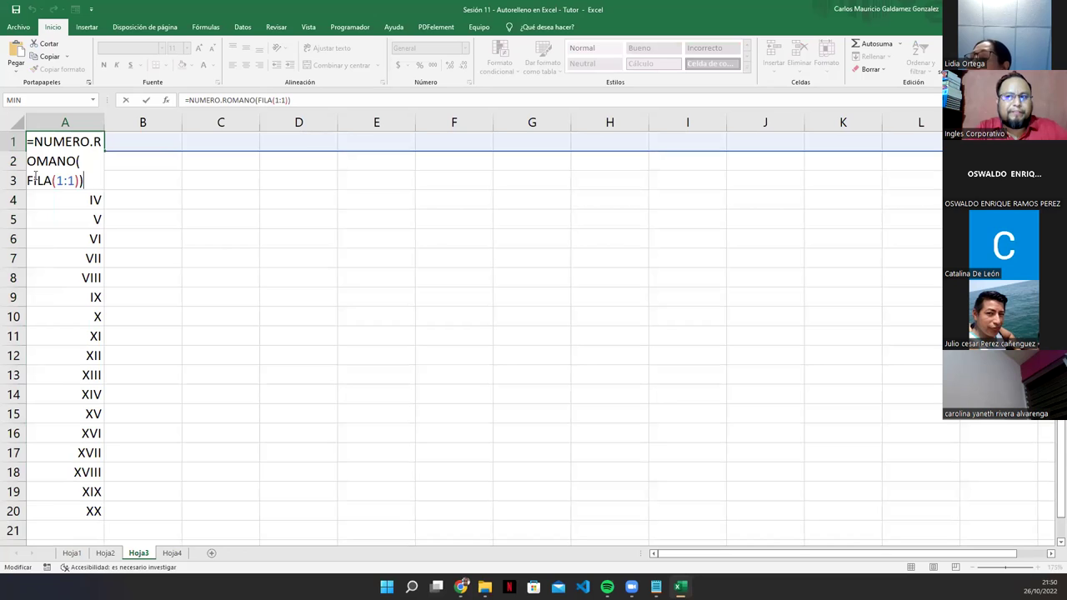
click(35, 179)
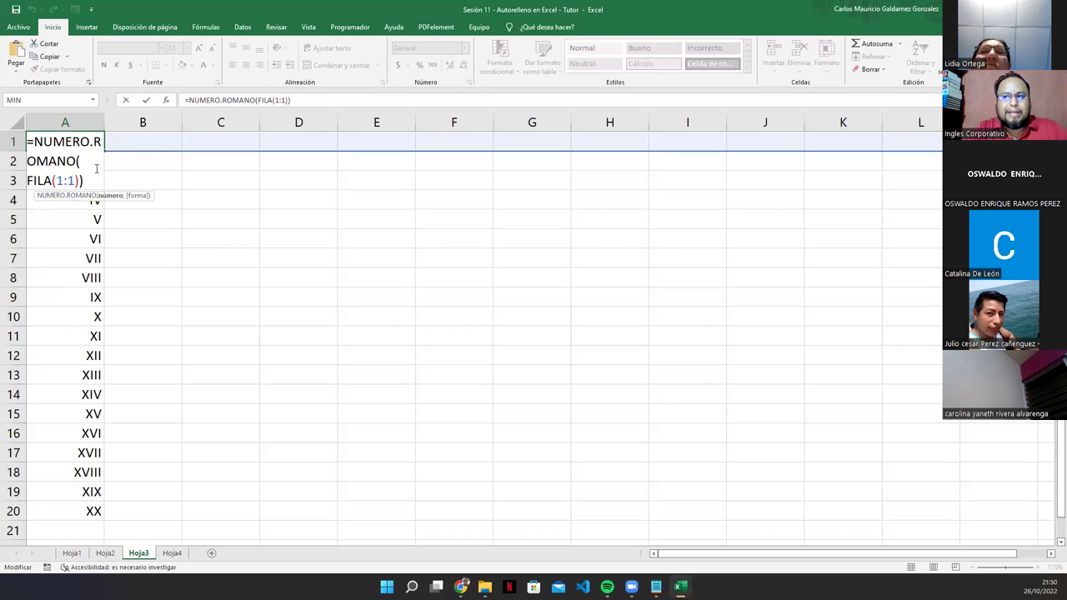
key(Escape)
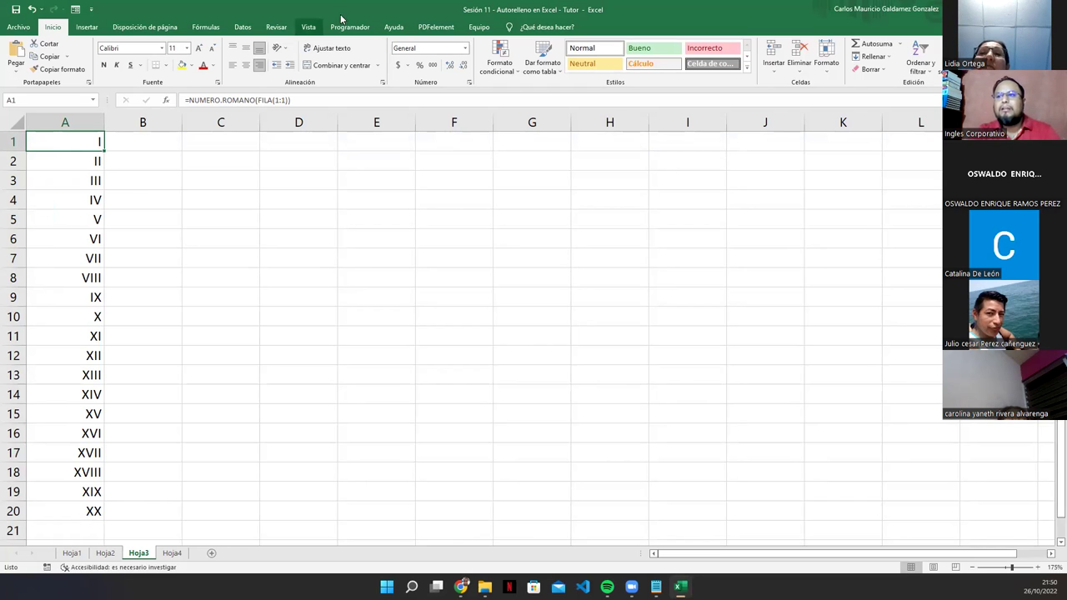
Step: Recommit A1's Roman-numeral formula and copy it across row 1 to K1, checking B1
click(223, 100)
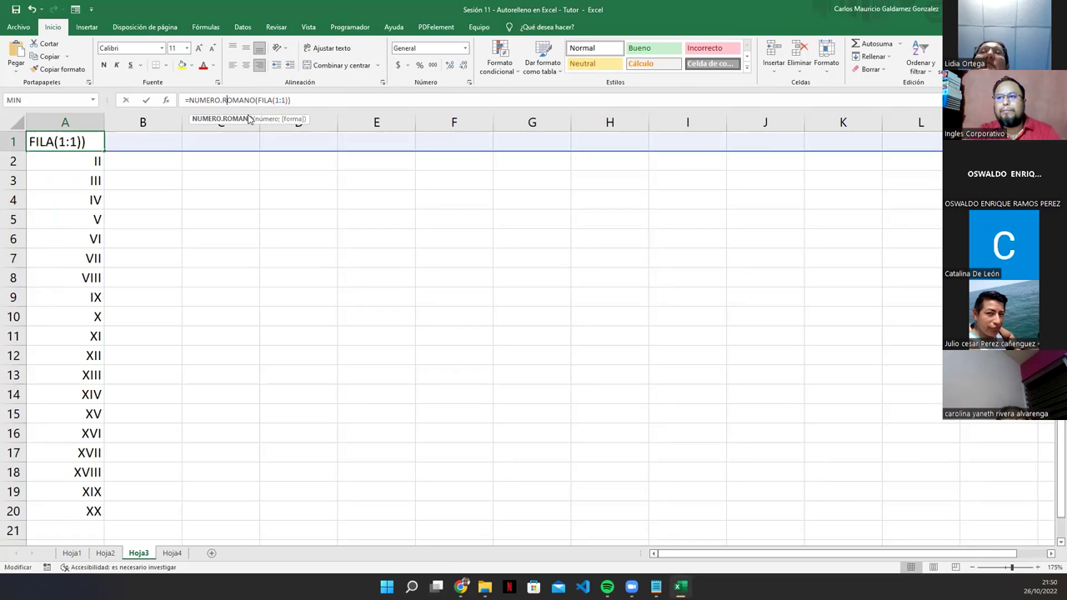
click(308, 100)
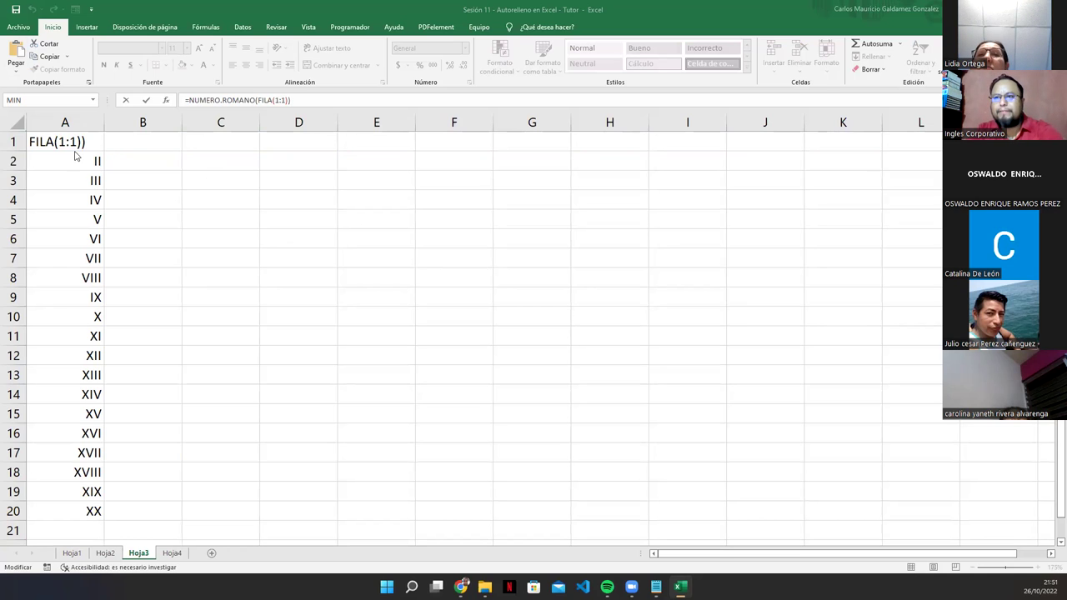
click(148, 184)
click(92, 141)
drag(104, 150, 878, 148)
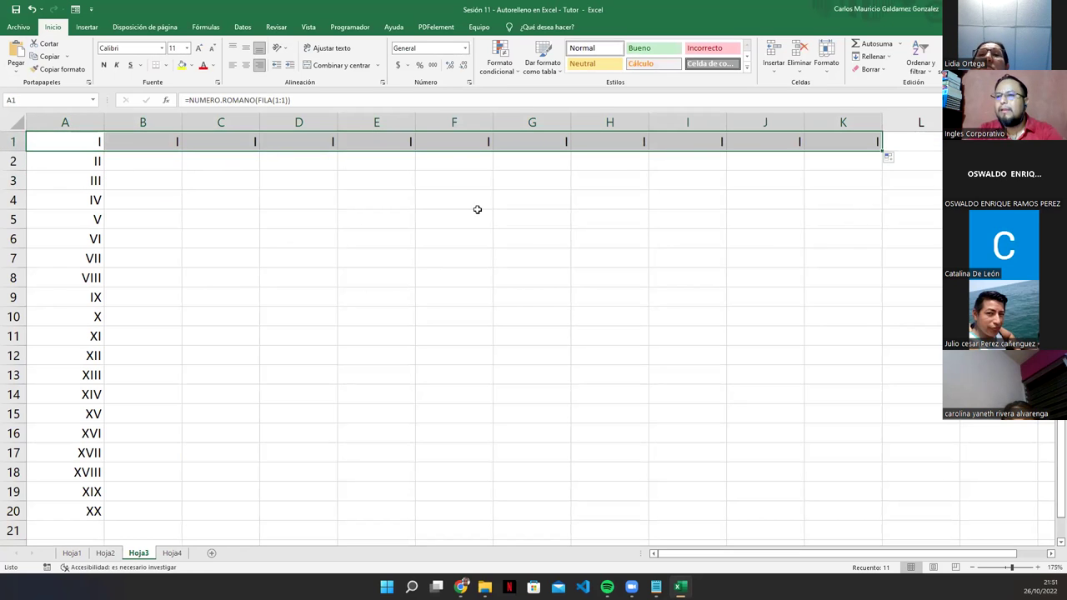
click(83, 147)
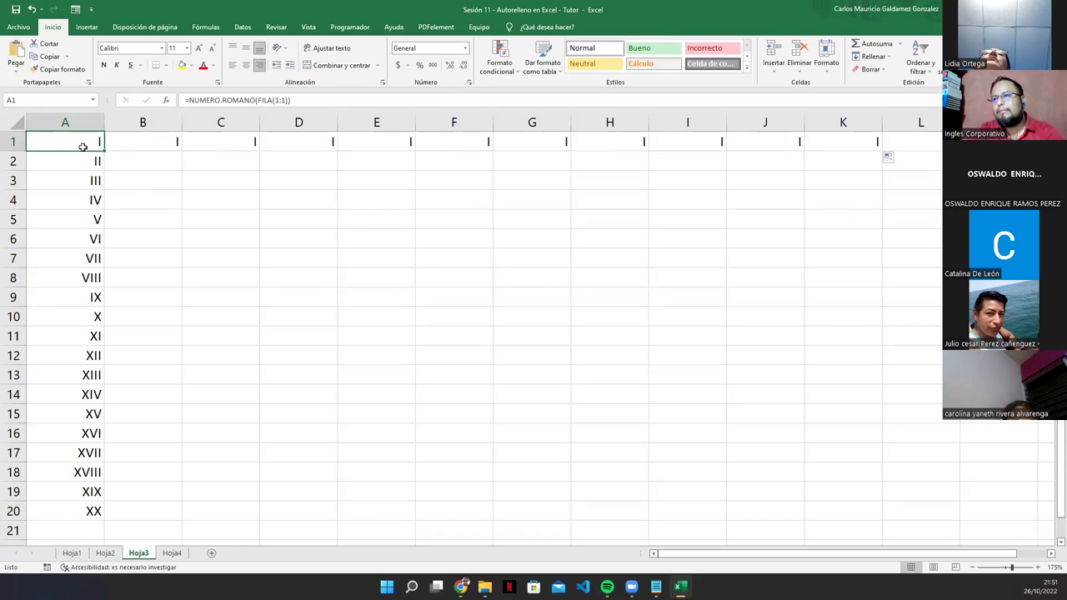
click(119, 148)
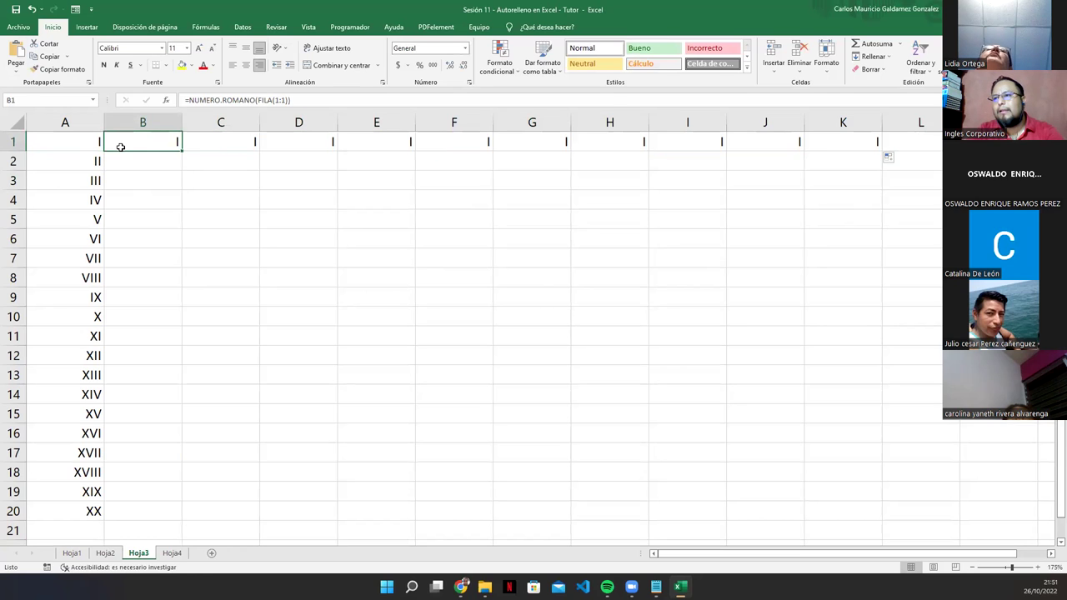
click(76, 146)
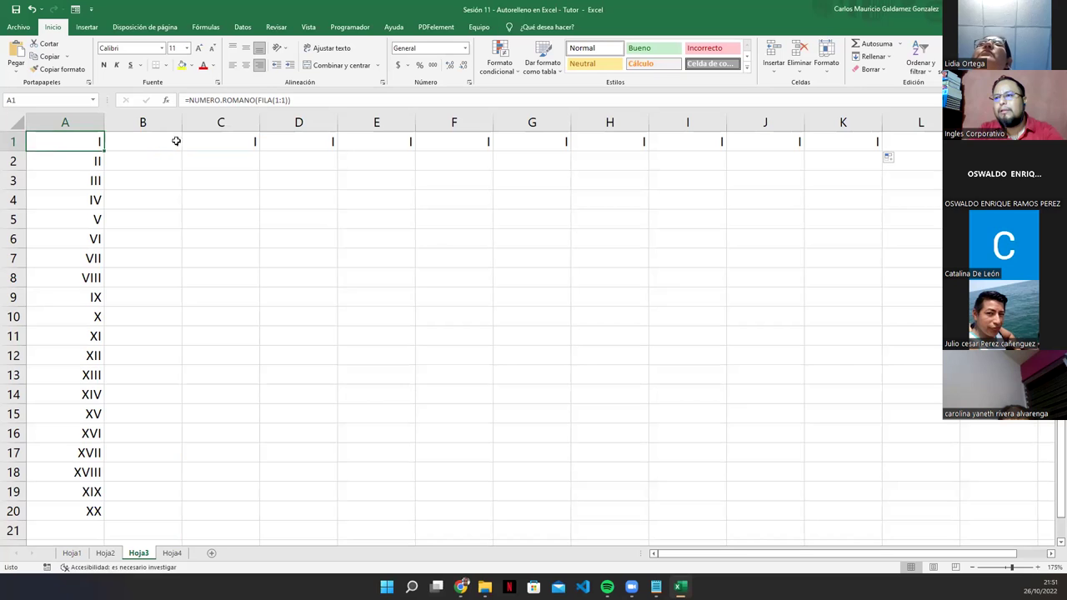
Step: Briefly change A1's reference to FILA(2:2) as a trial
click(275, 100)
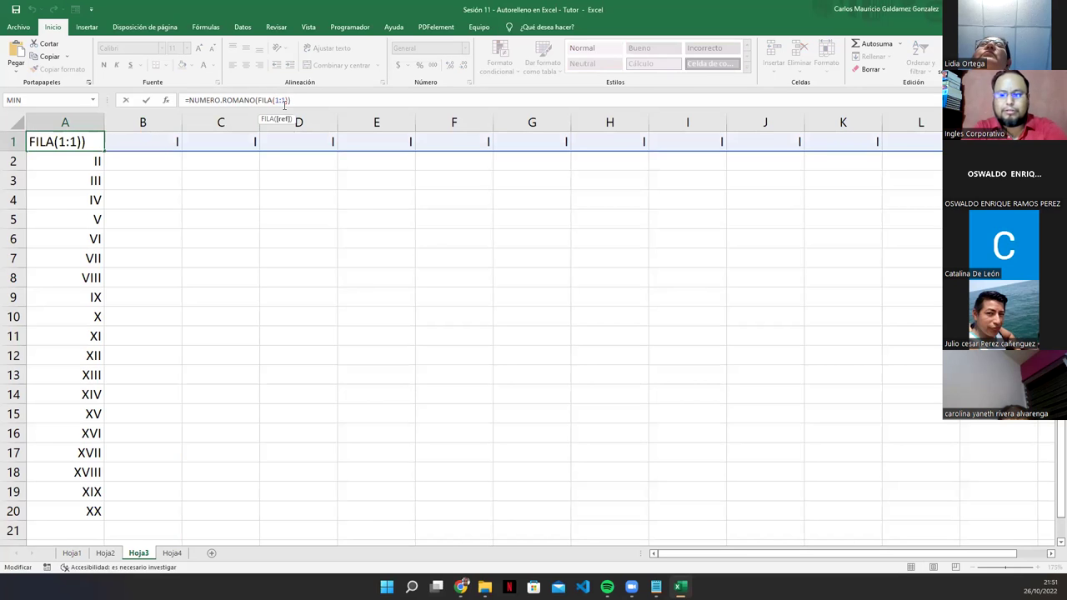
key(BackSpace)
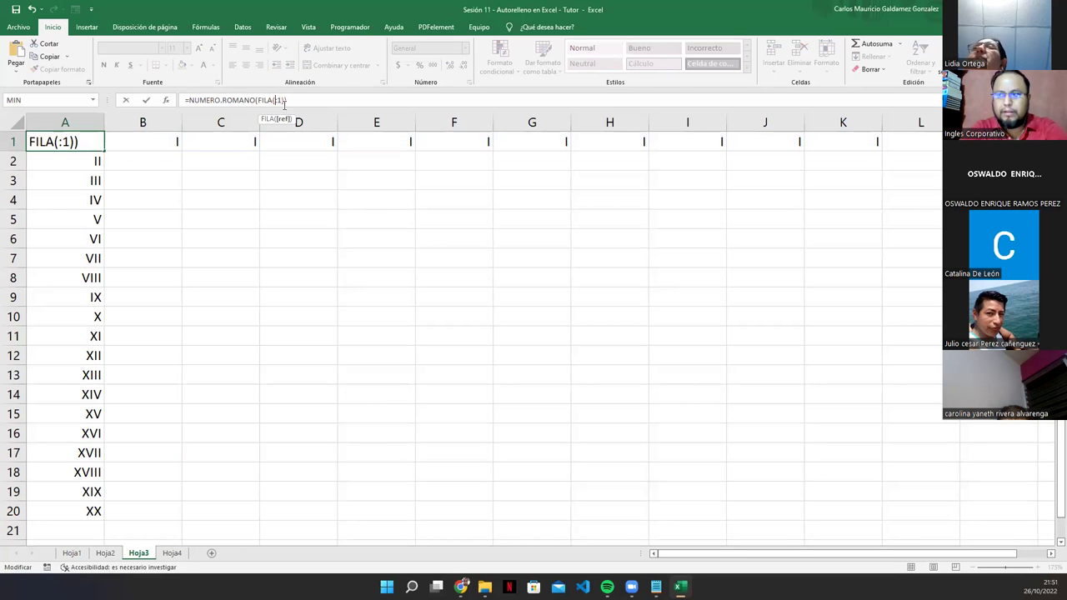
text(2)
key(Right)
key(Delete)
text(2)
key(Return)
key(Up)
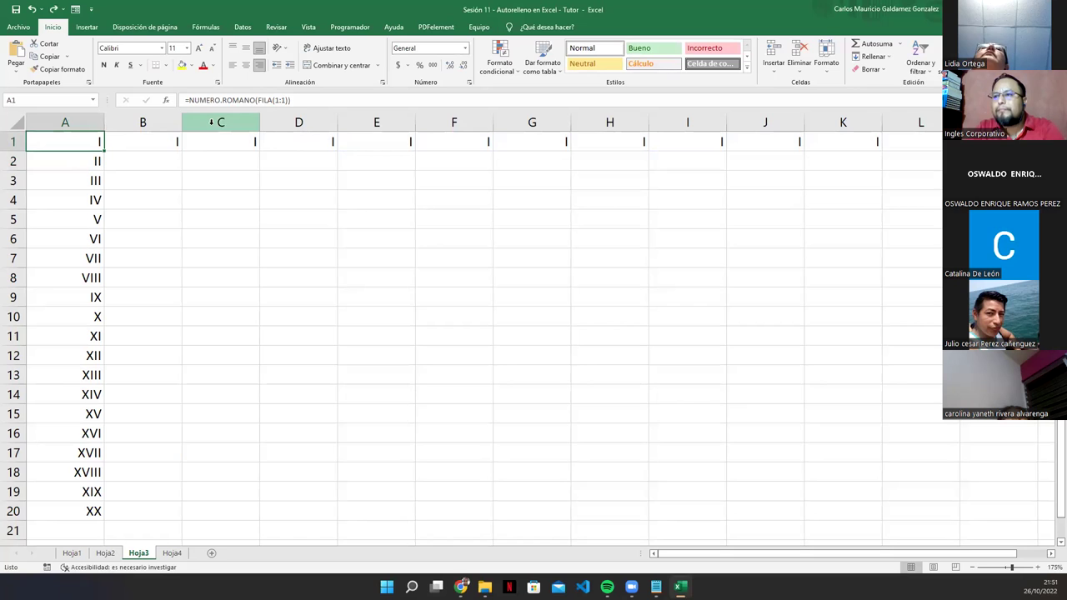
Step: Replace FILA with COLUMNA in A1's formula and copy it across row 1 to K1
double_click(267, 100)
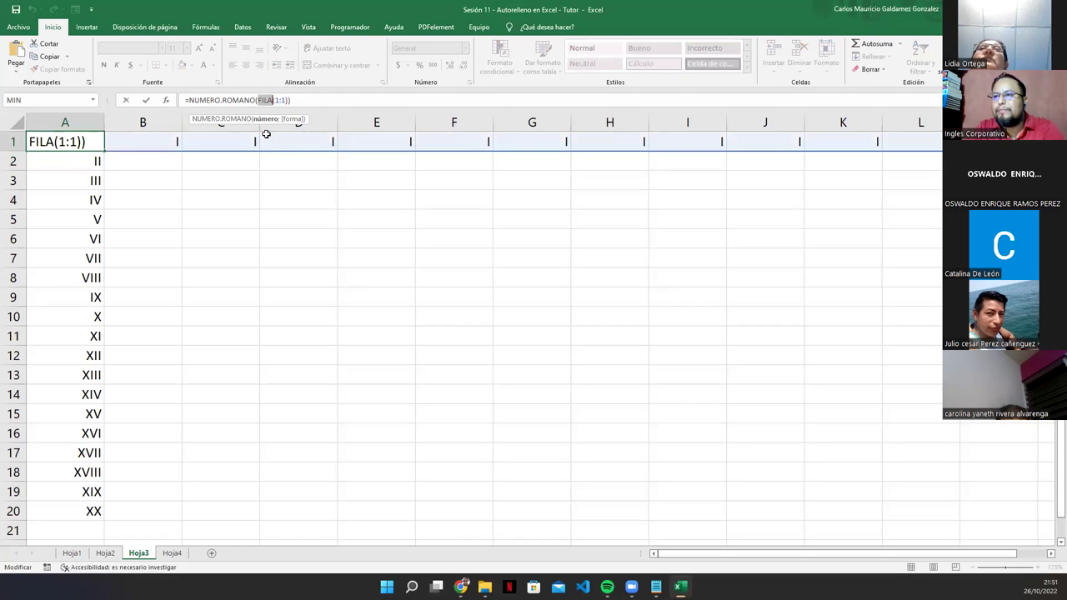
text(COLUMNA)
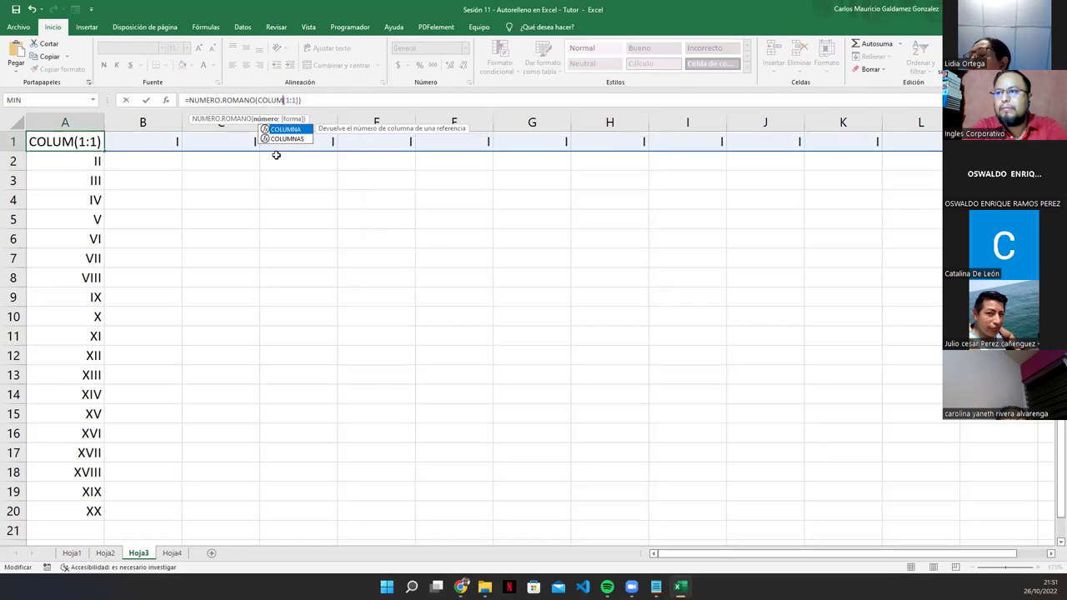
key(Return)
key(Up)
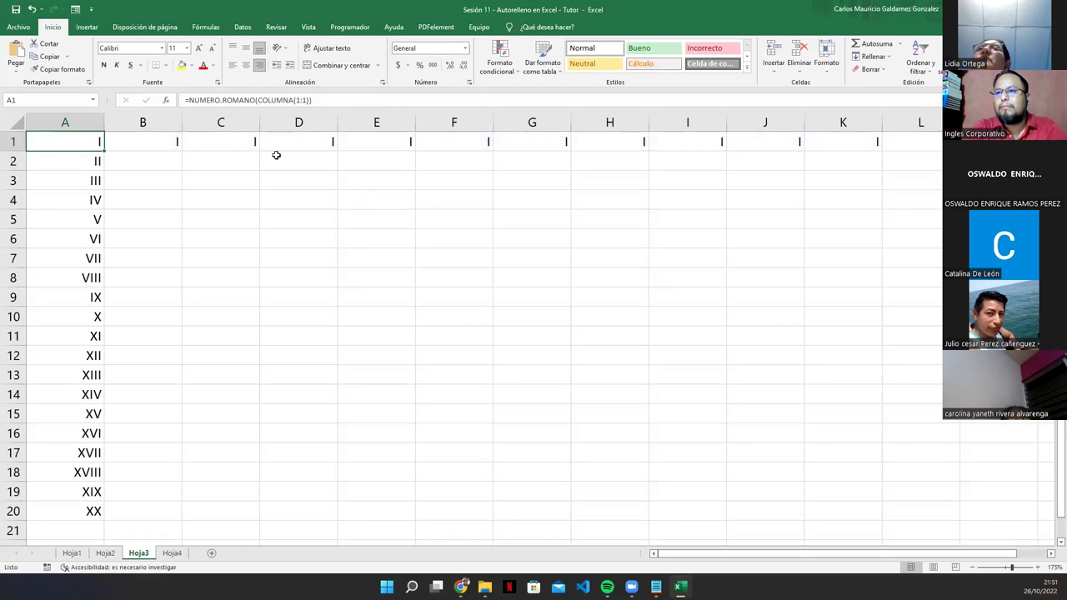
drag(106, 151, 877, 153)
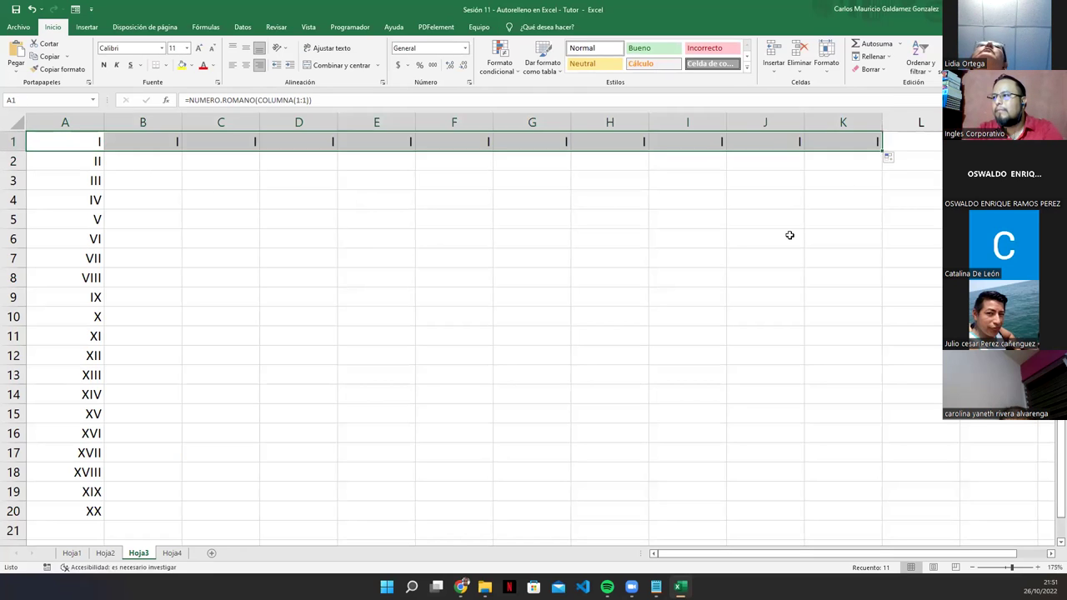
Step: Edit B1's formula to =NUMERO.ROMANO(COLUMNA(2:2))
click(158, 144)
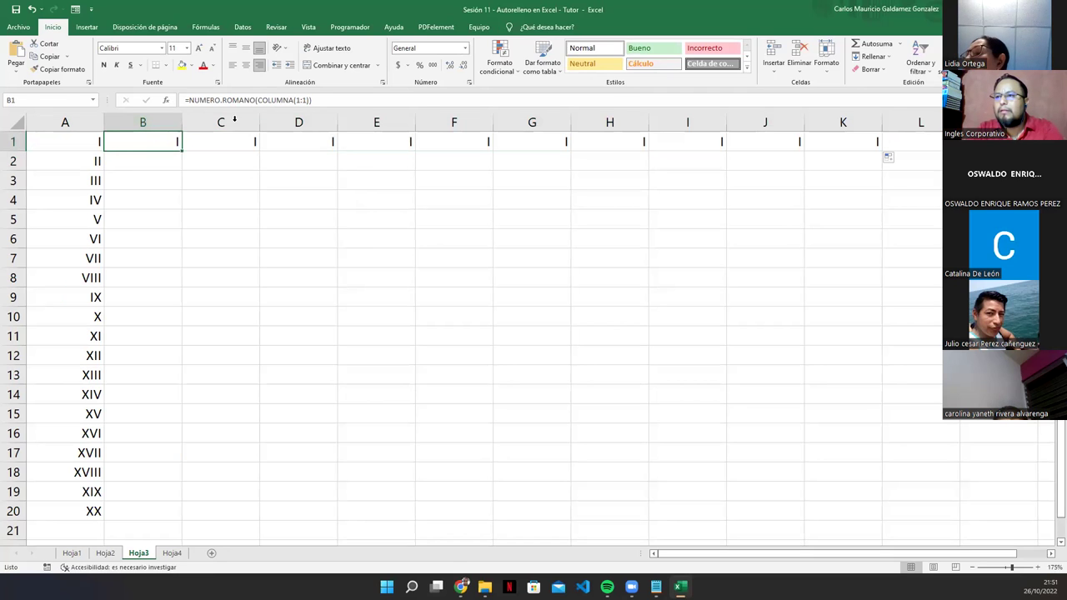
click(302, 101)
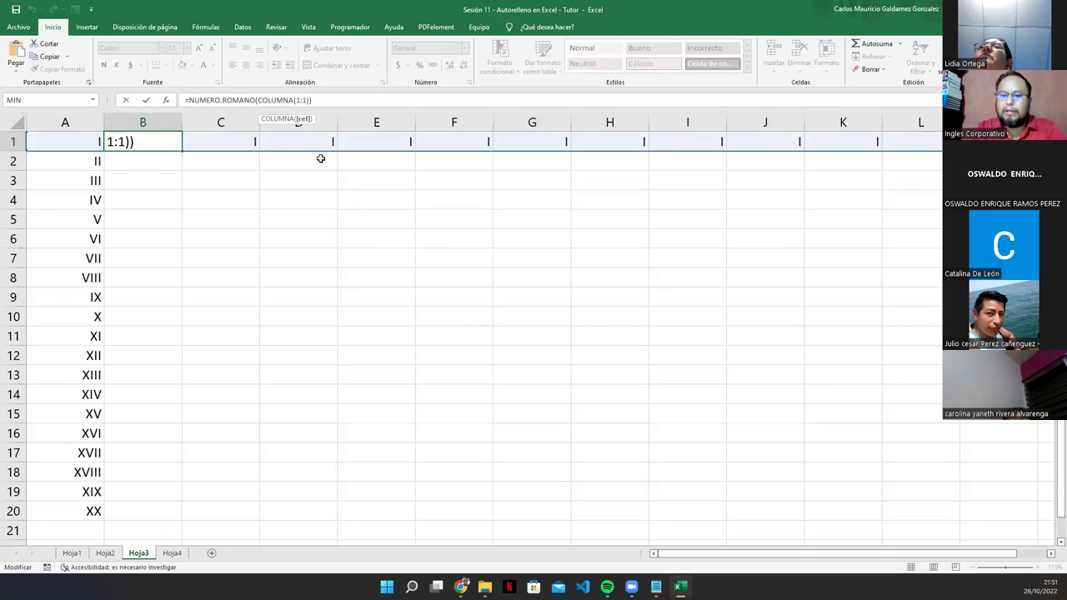
key(BackSpace)
text(2)
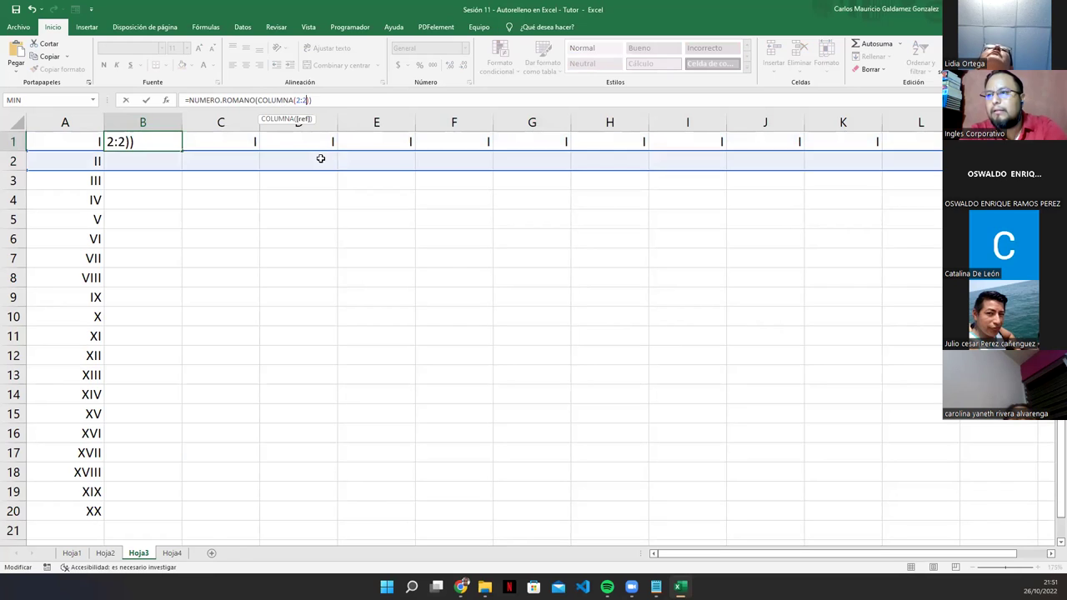
key(Return)
key(Up)
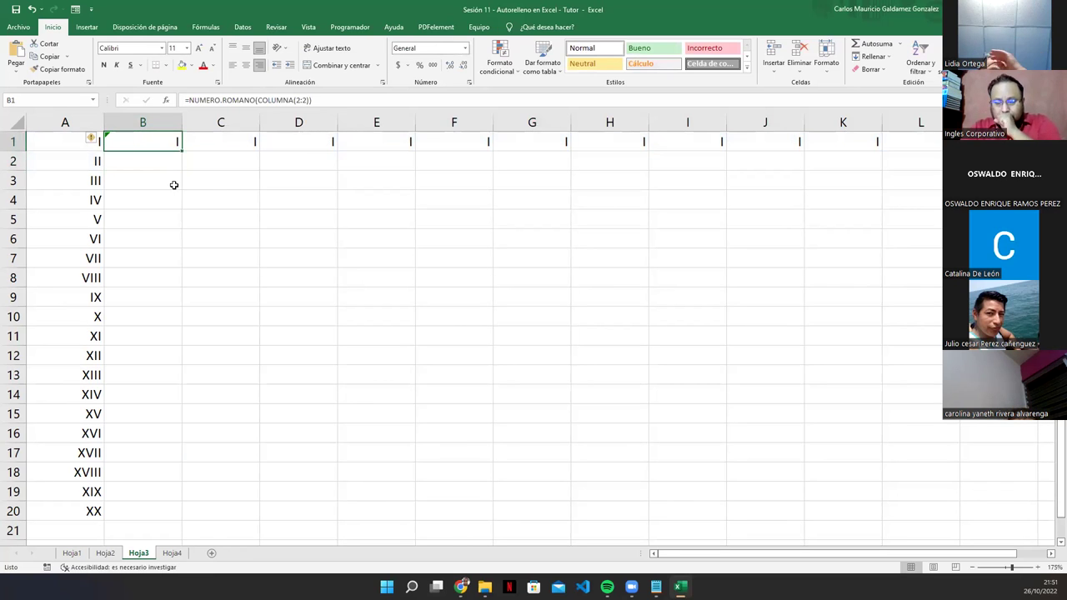
Step: Copy the numerals in A1:A20 and paste them transposed into row 5 at D5
click(56, 145)
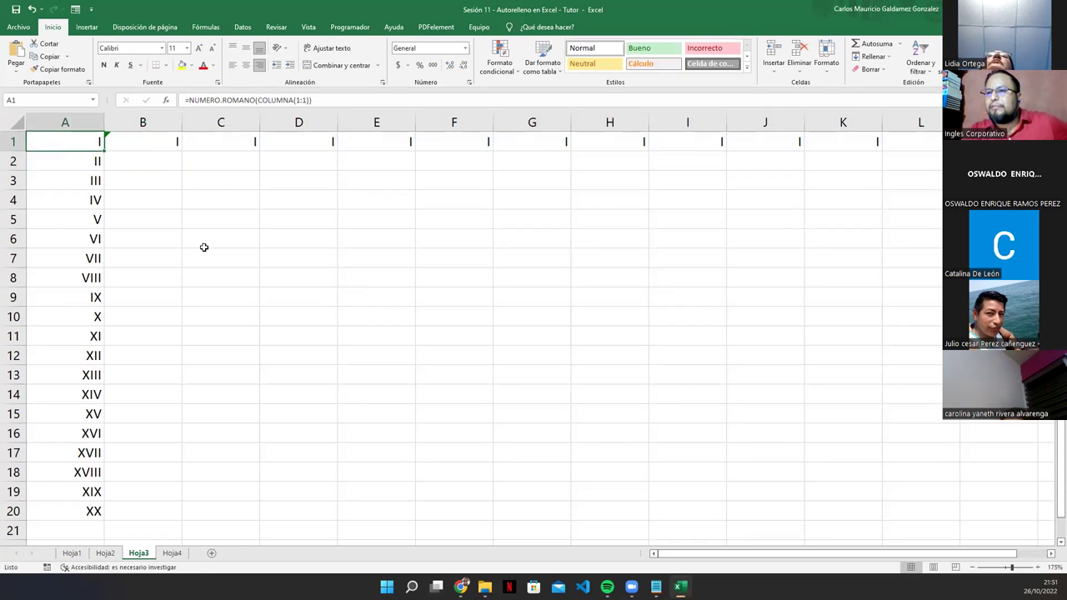
drag(55, 138, 49, 511)
right_click(49, 510)
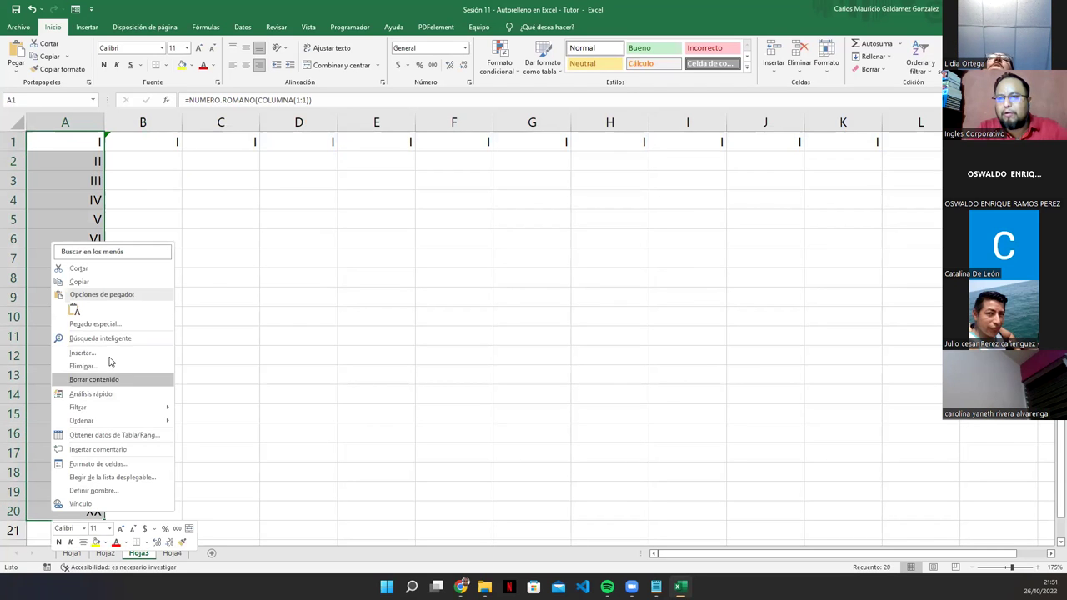
click(91, 289)
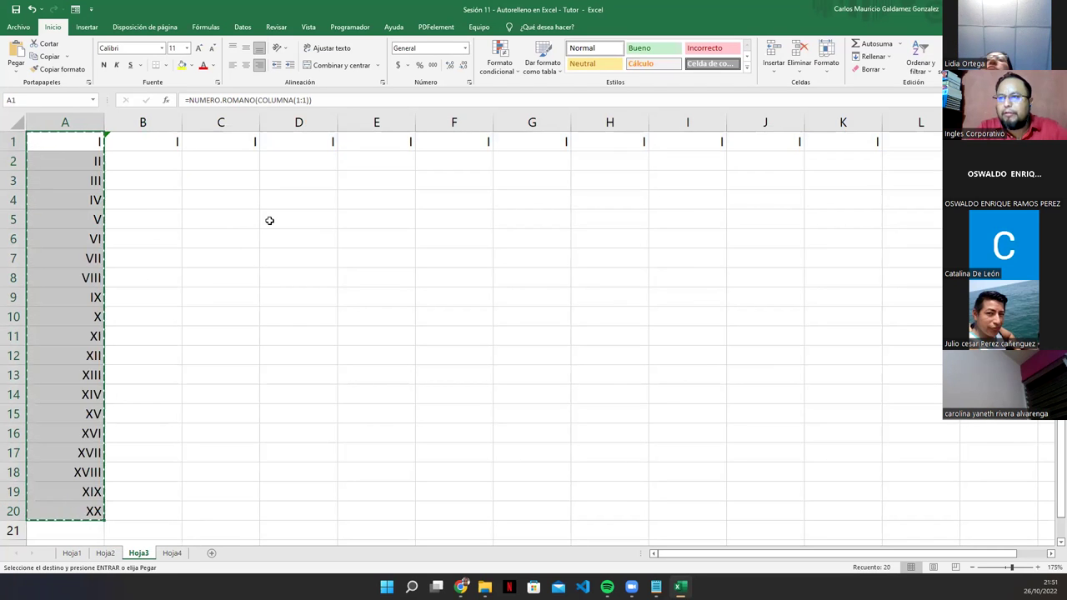
right_click(269, 221)
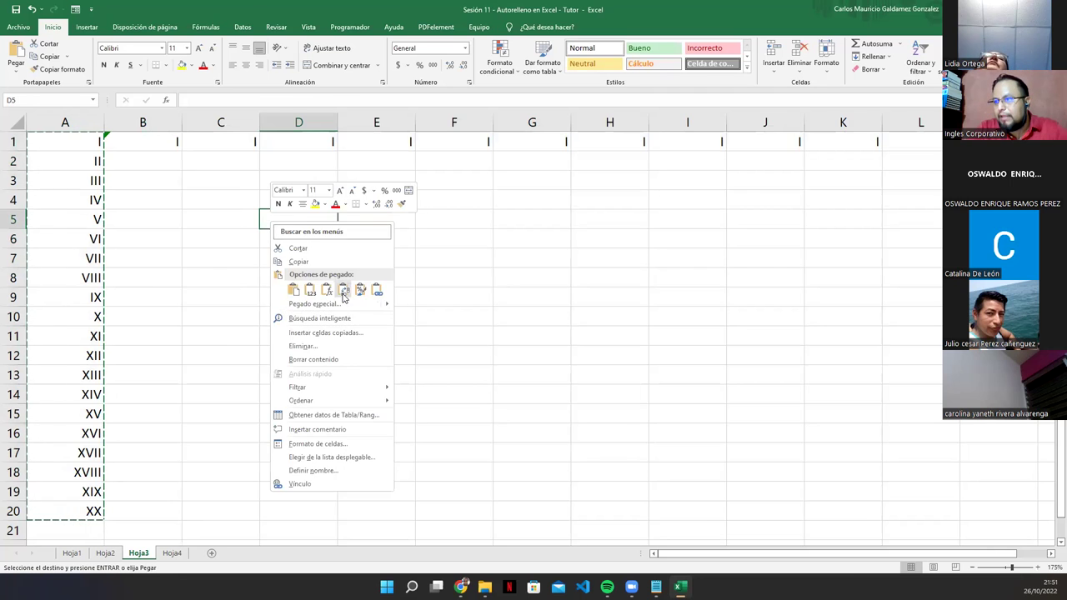
click(343, 289)
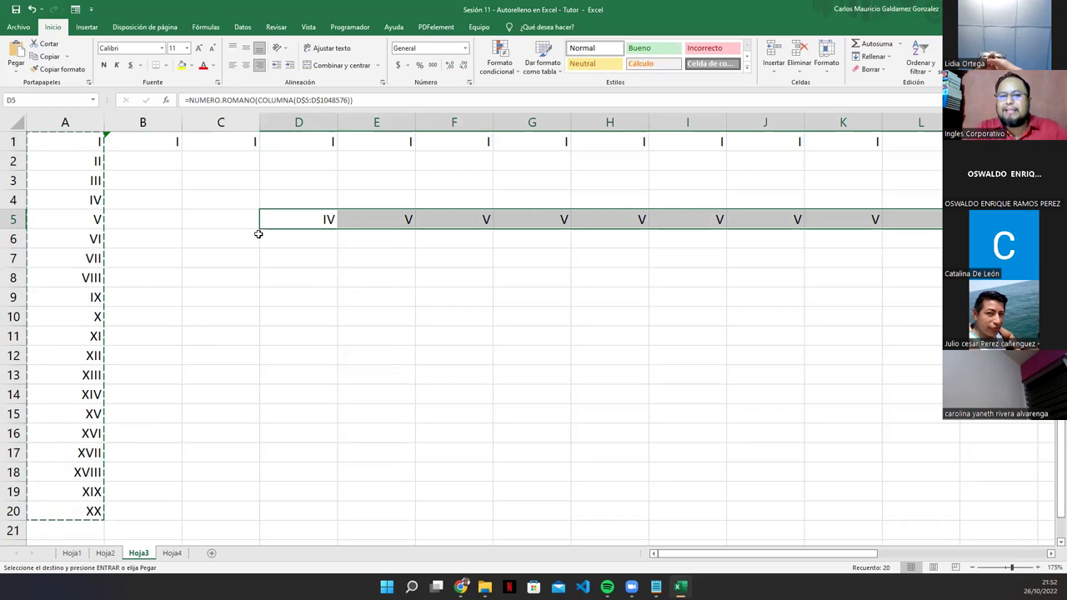
Step: Move the pasted numerals two columns left to B5 and check the C5–H5 formulas
drag(299, 232, 176, 233)
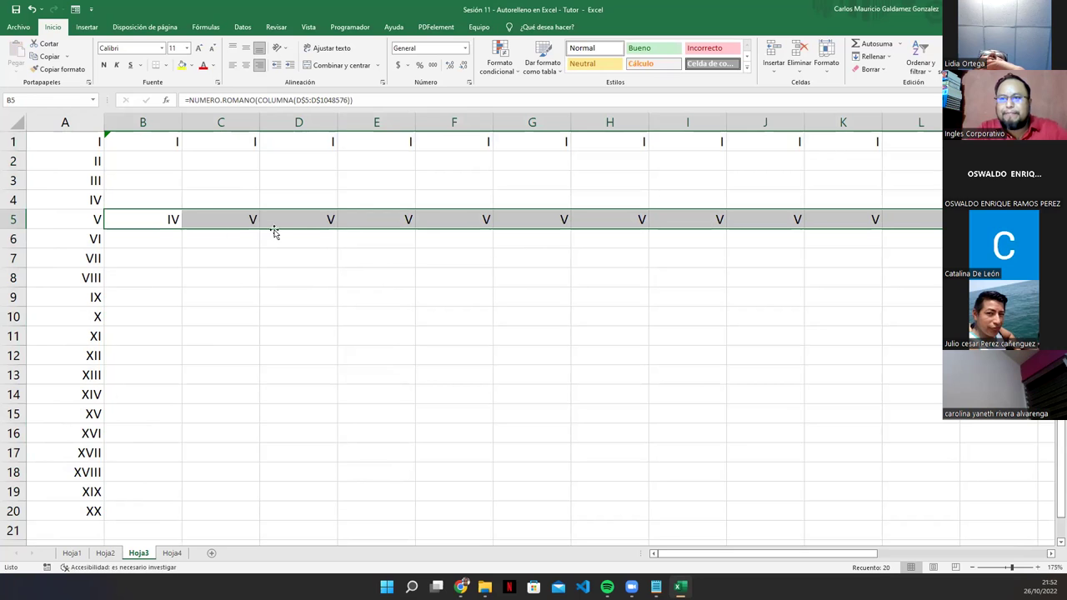
drag(92, 140, 921, 222)
click(226, 223)
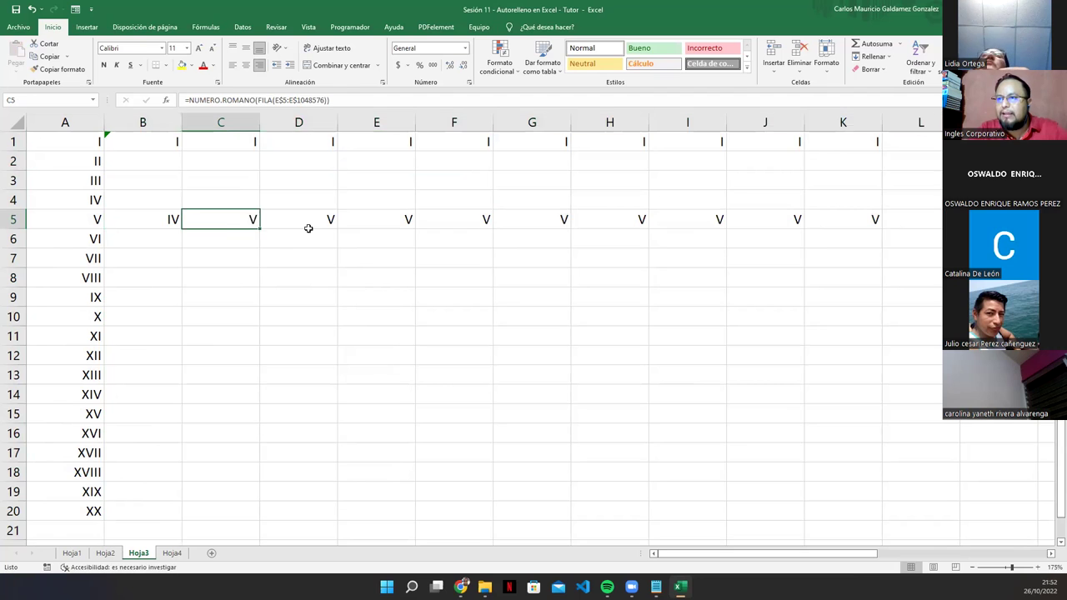
click(308, 228)
click(408, 221)
click(471, 222)
click(529, 216)
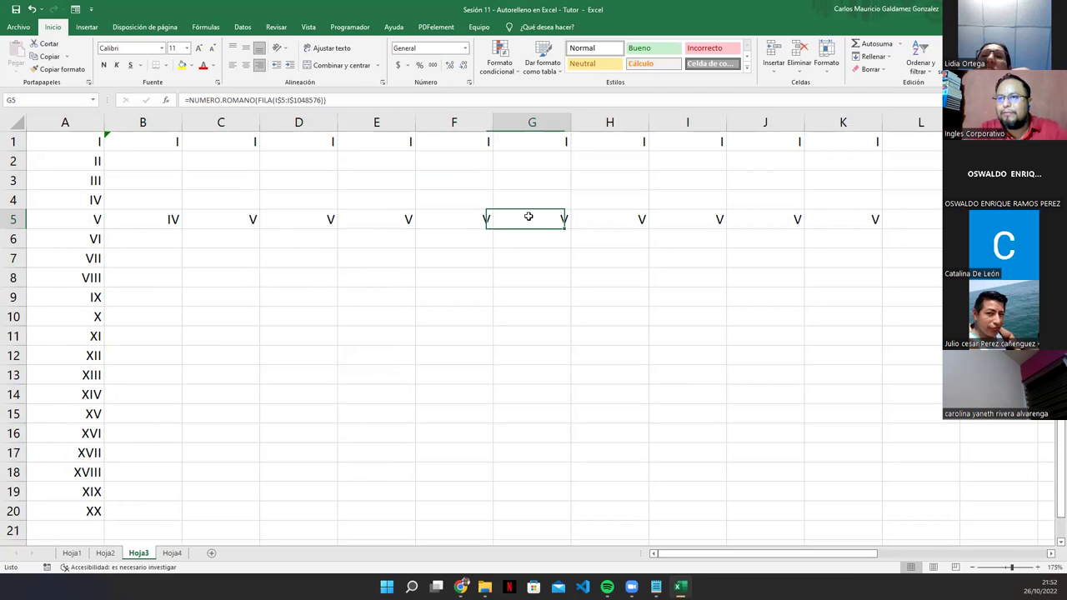
click(584, 208)
Step: Inspect A5's formula and shift B1's COLUMNA reference down to row 2
click(82, 223)
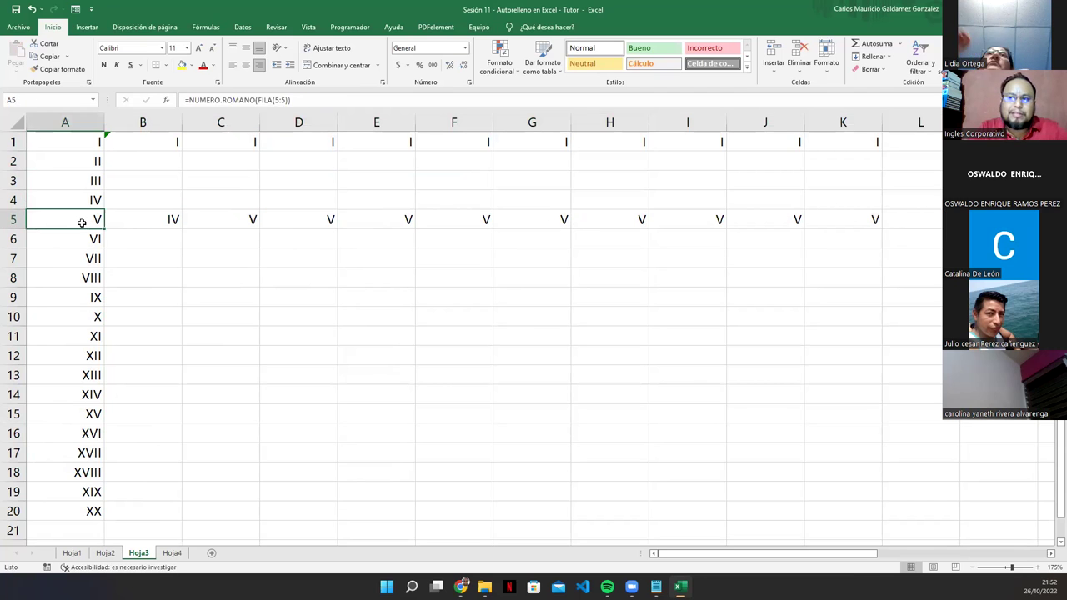
click(270, 103)
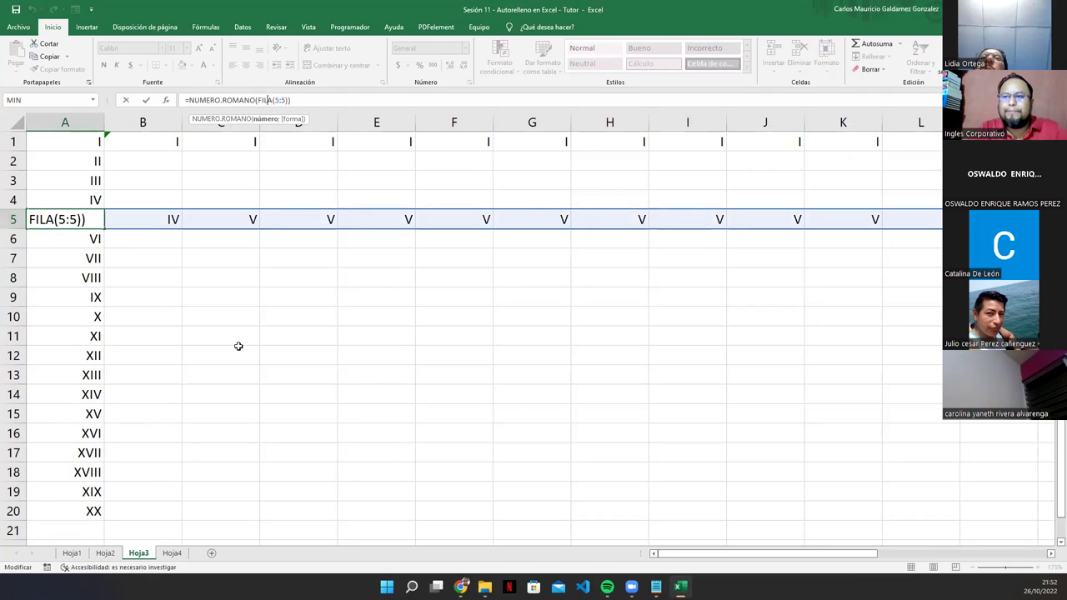
key(Escape)
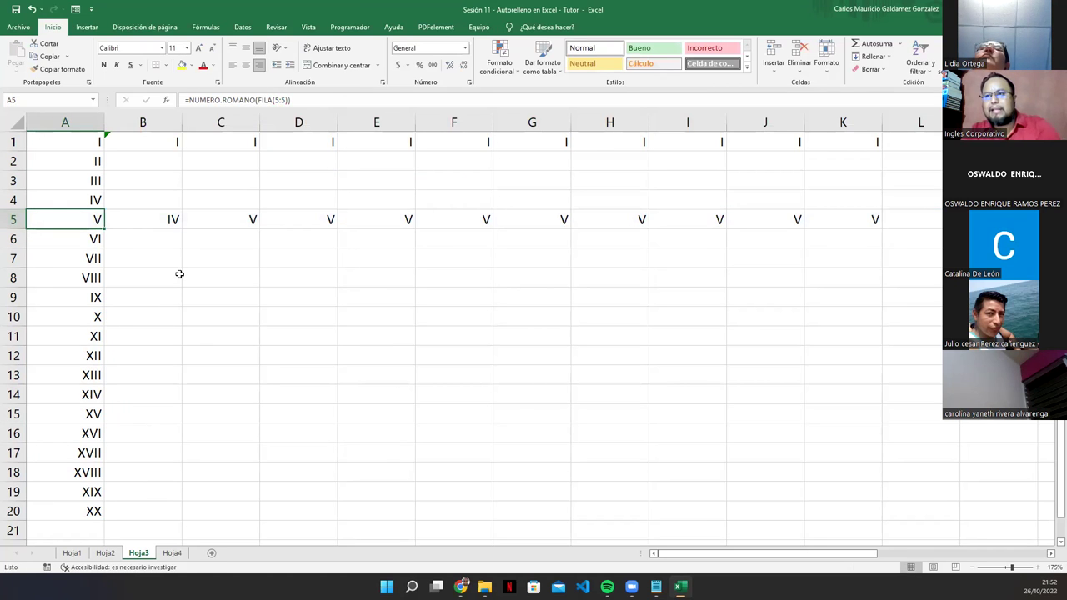
double_click(159, 149)
drag(160, 151, 210, 172)
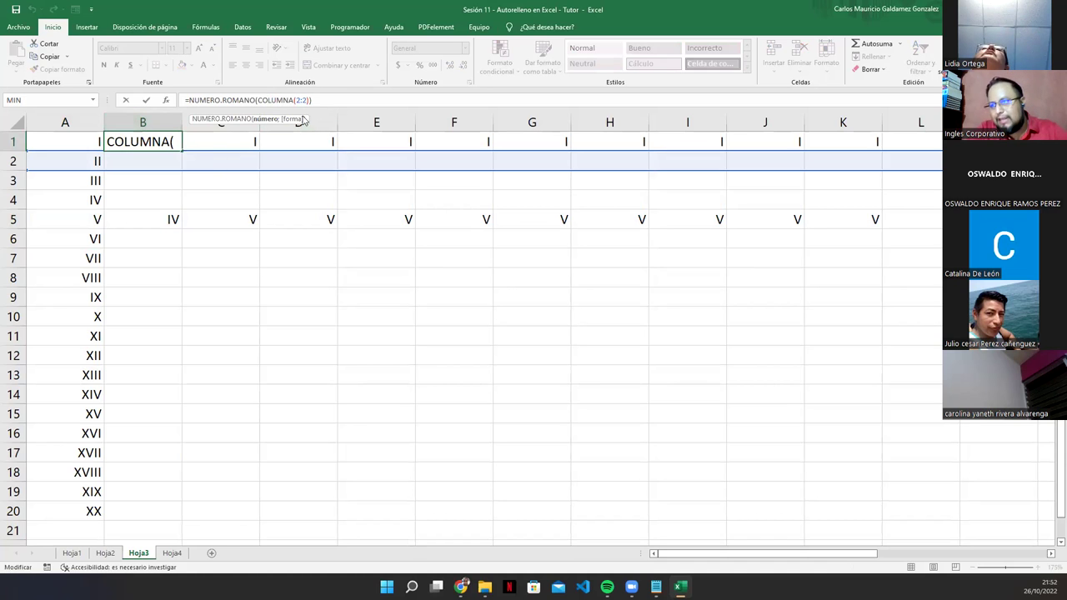
key(Return)
click(113, 146)
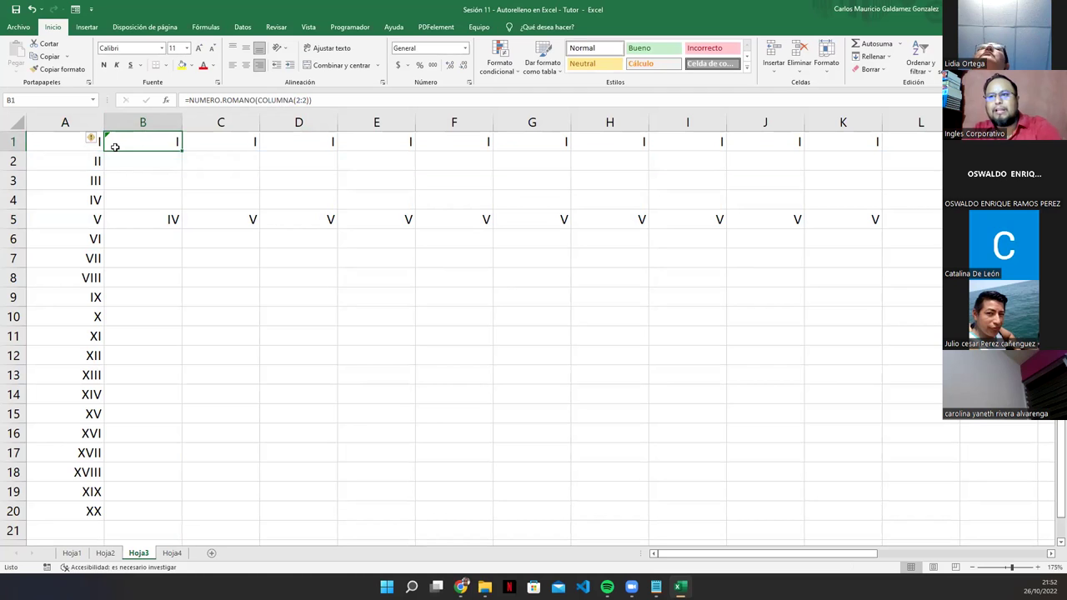
Step: Clear the I values from B1:K1
key(ctrl+shift+Right)
key(Delete)
key(Left)
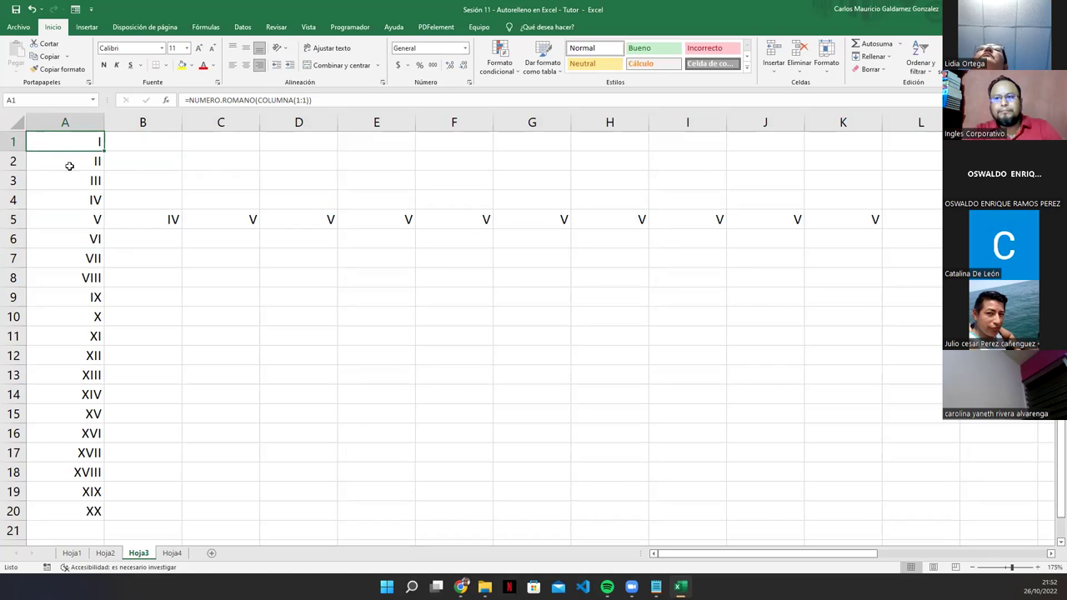
Step: Undo the V values filled along row 5, leaving only column A's I–XX
click(79, 498)
click(72, 510)
drag(99, 442, 100, 140)
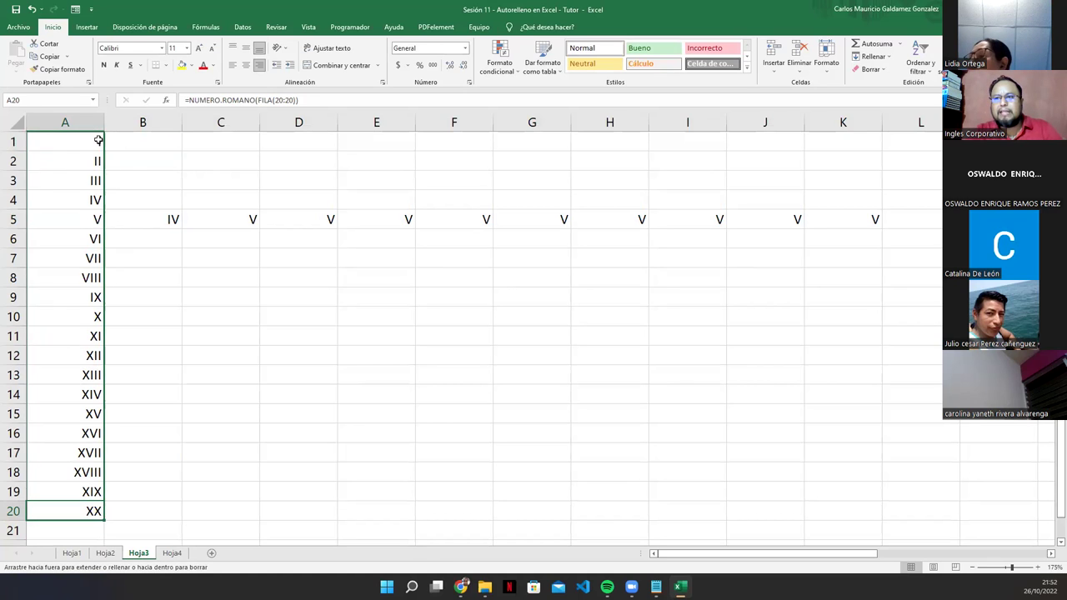
click(159, 228)
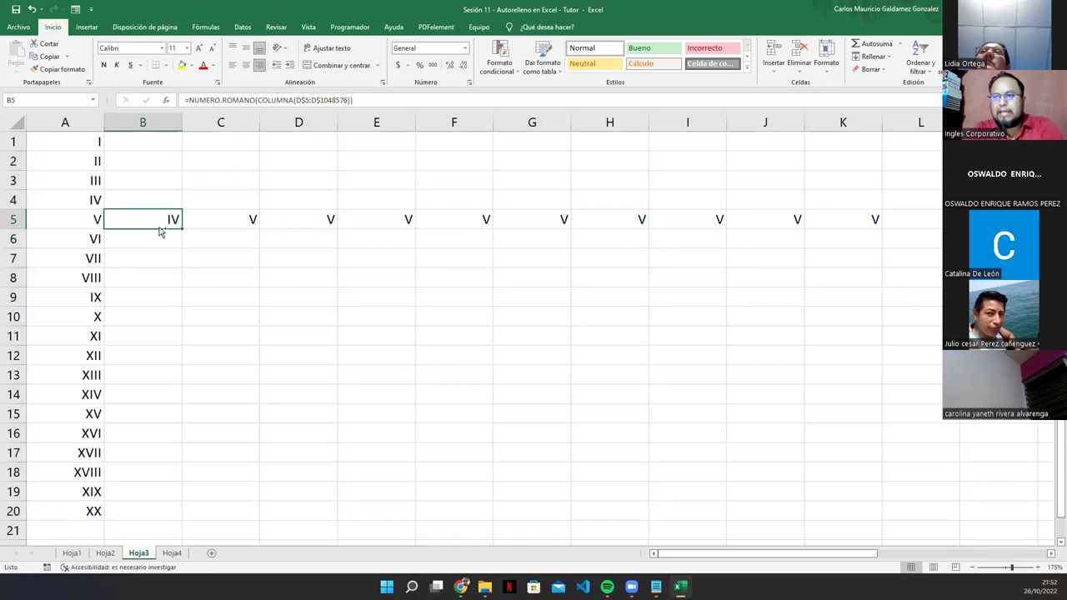
key(ctrl+shift+Right)
key(ctrl+z)
key(Left)
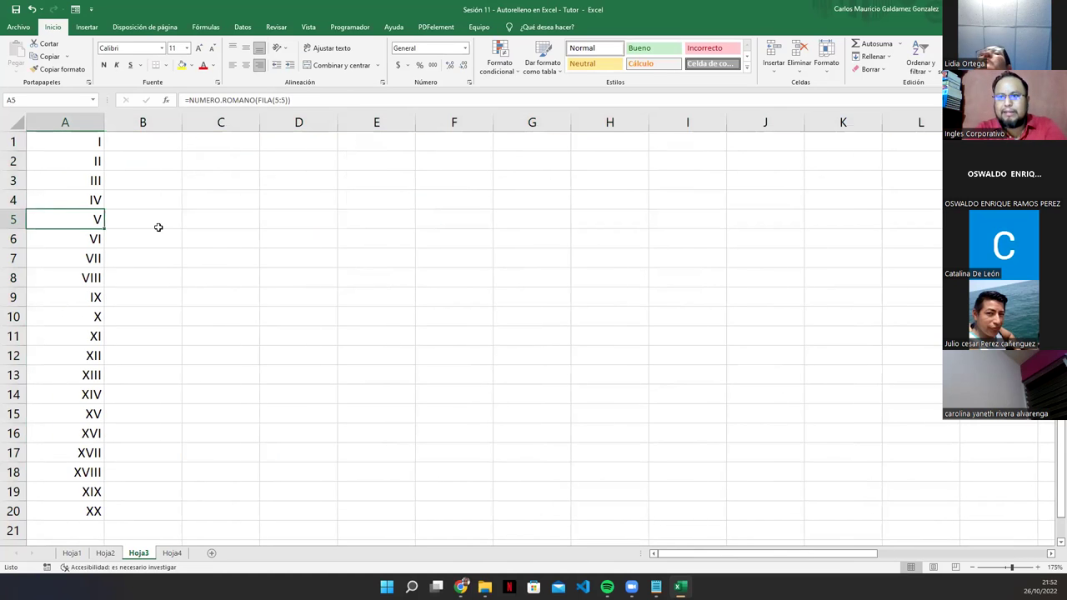
key(Up)
key(Up)
key(Up)
key(Up)
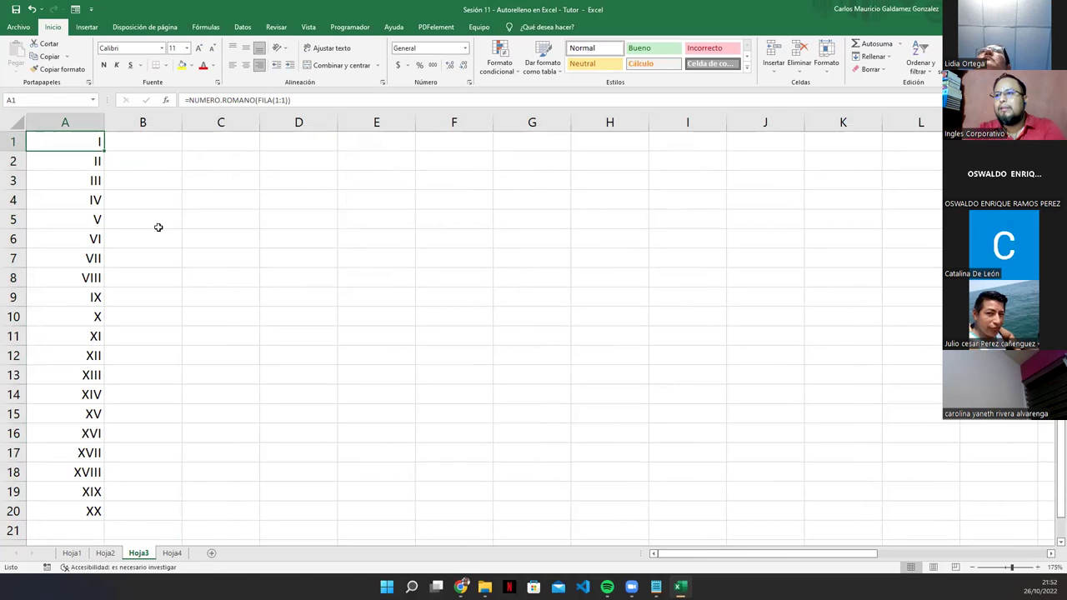
click(72, 510)
key(ctrl+c)
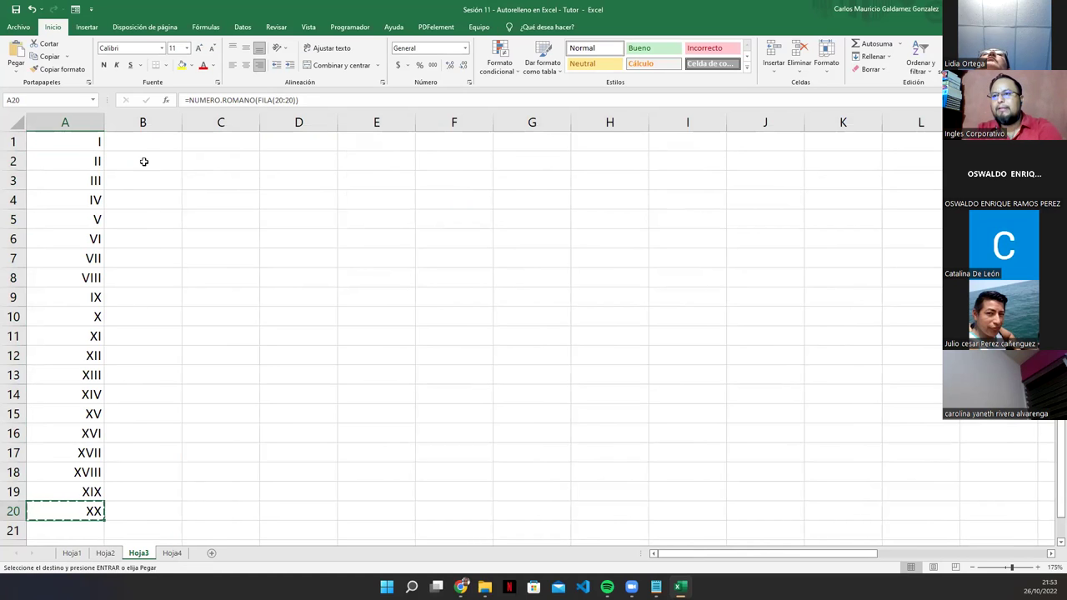
click(130, 140)
key(ctrl+v)
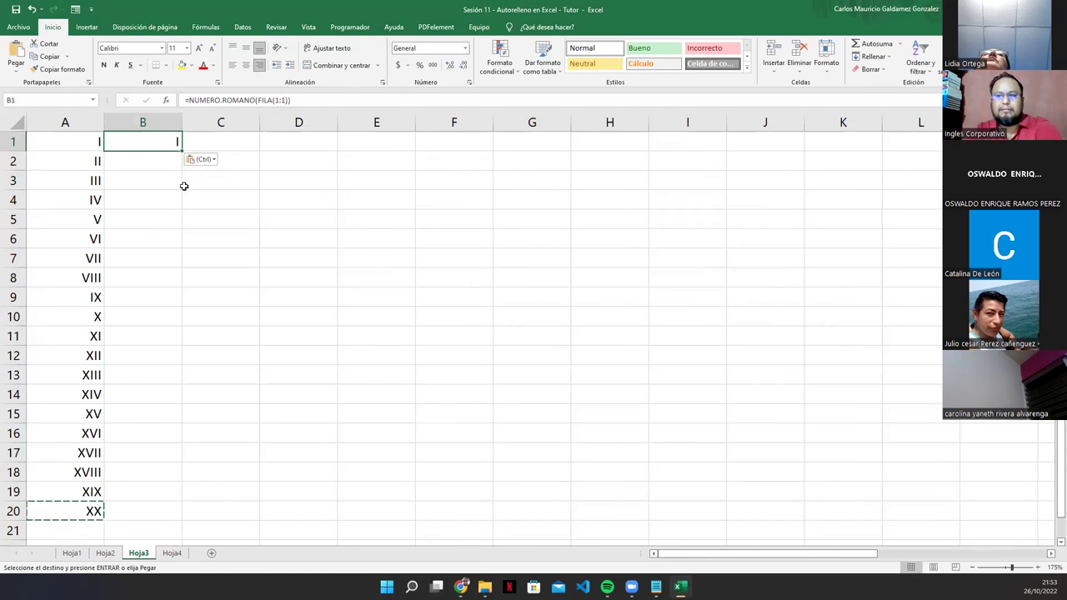
key(F2)
click(56, 162)
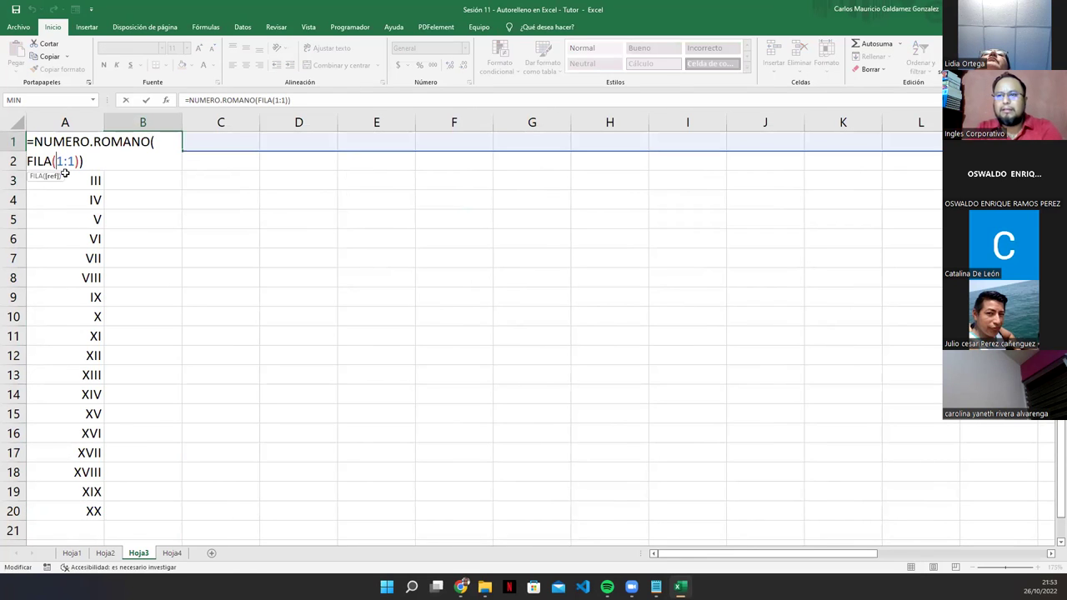
text(2)
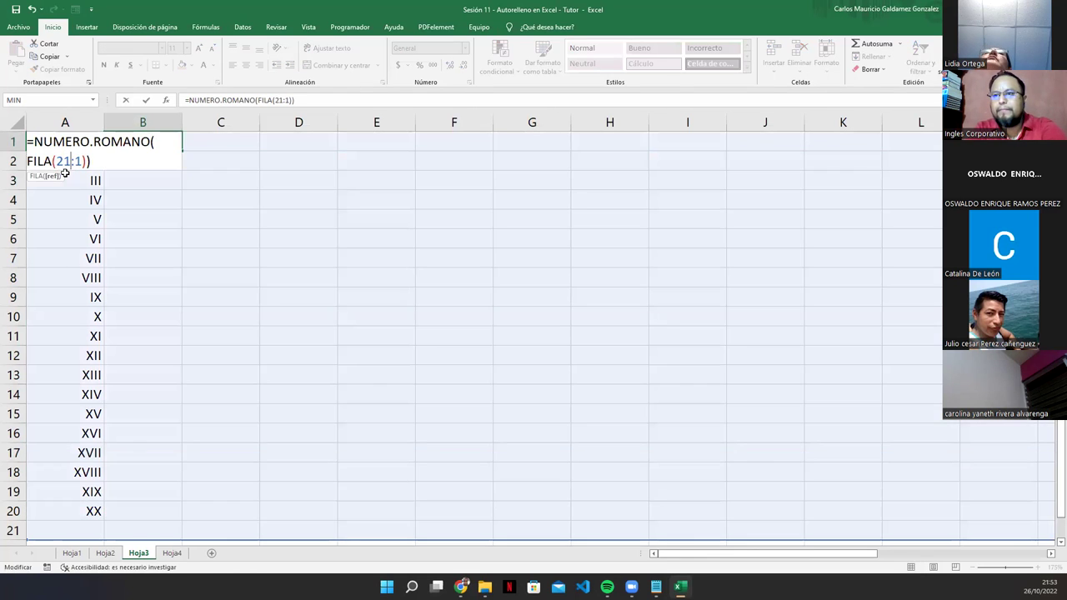
key(Right)
text(2)
key(Return)
key(Up)
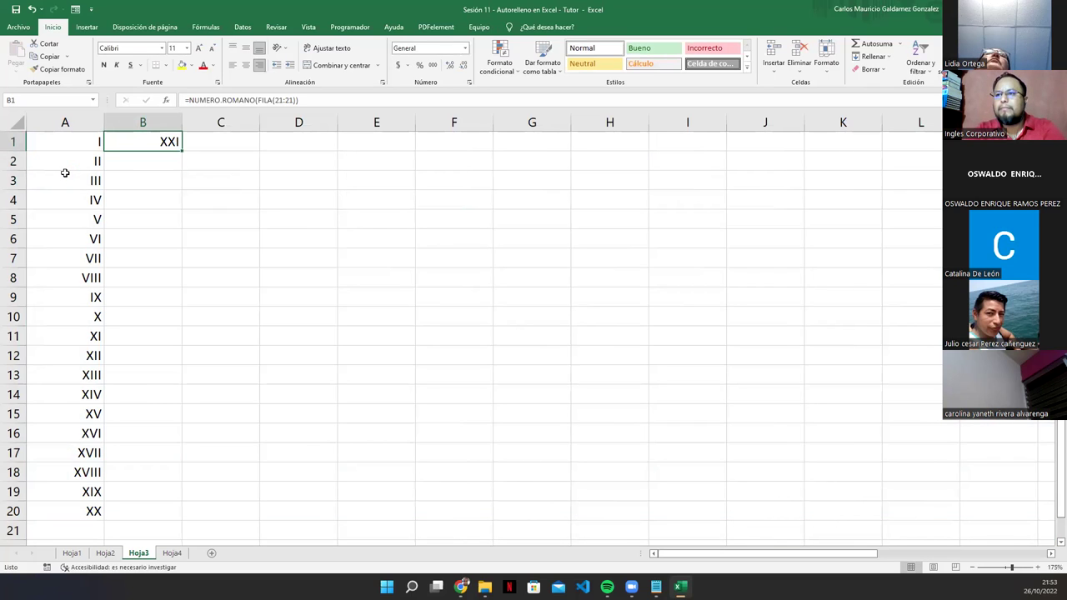
drag(181, 151, 141, 520)
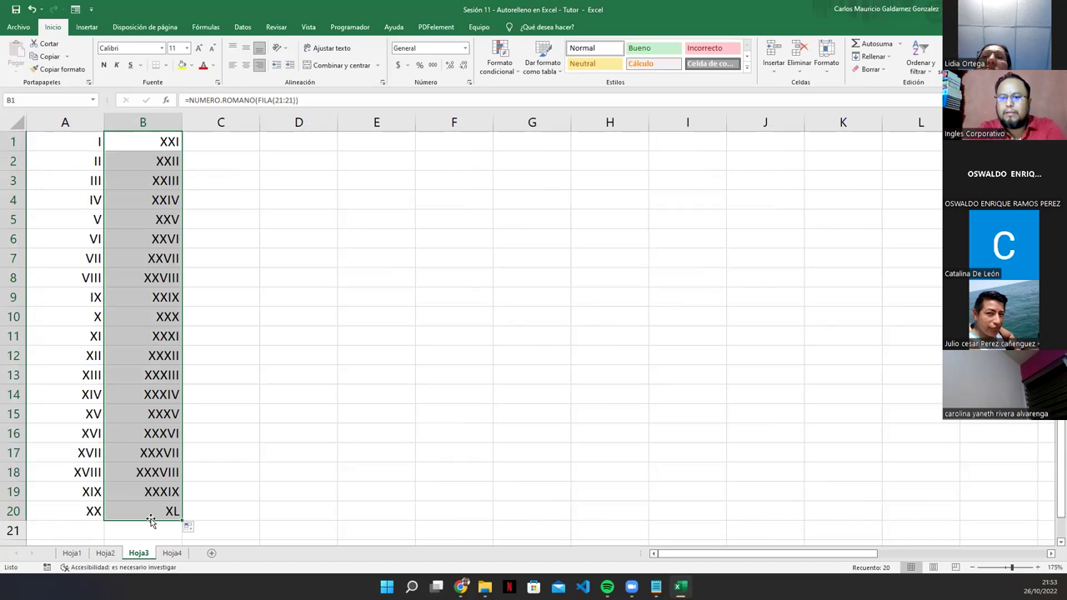
key(Delete)
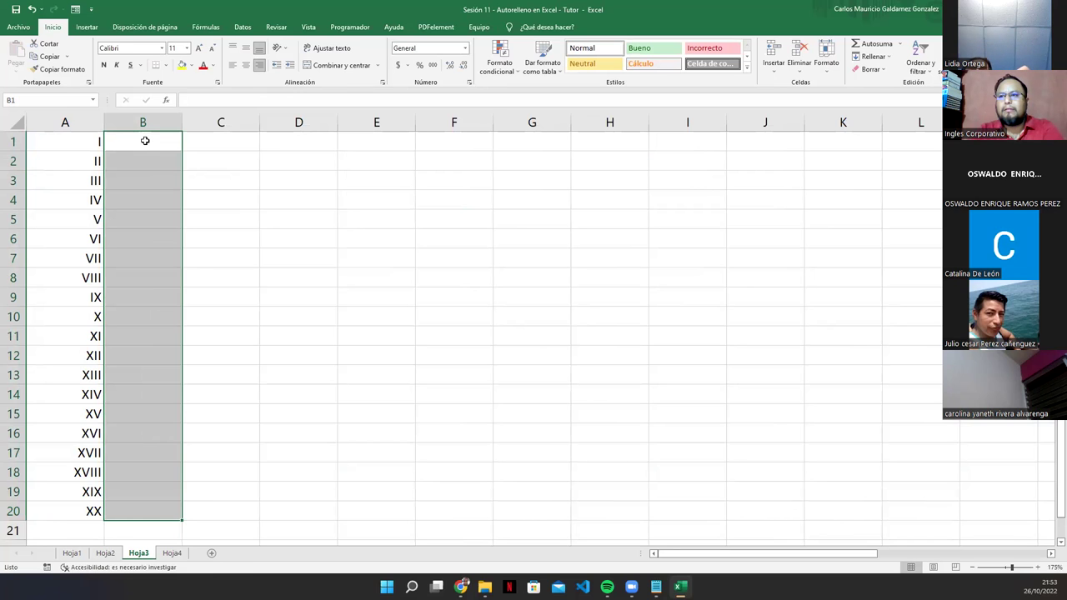
click(144, 141)
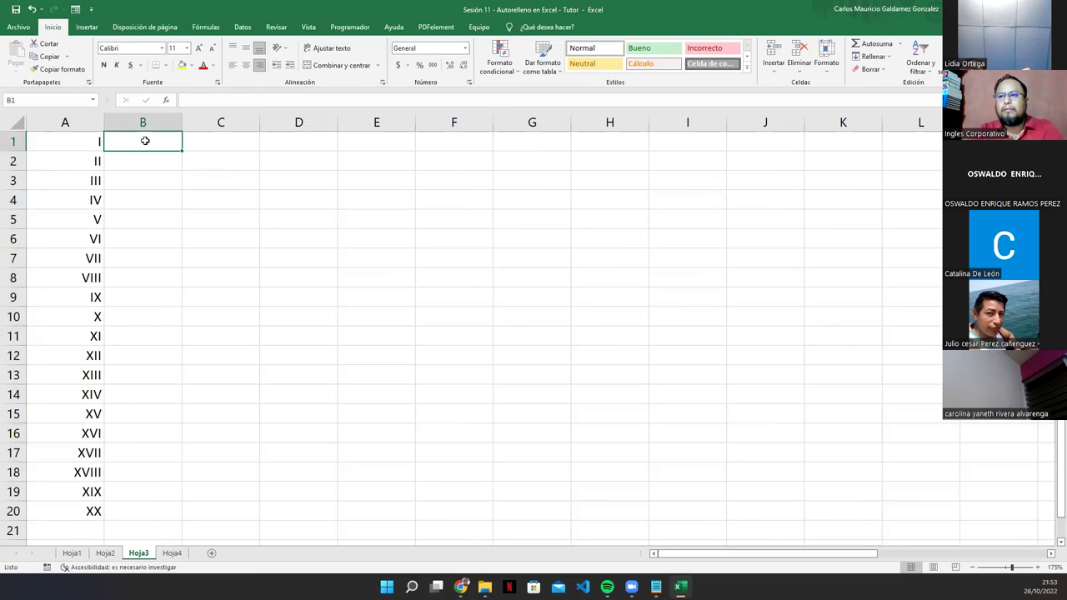
Step: Change A1's formula to =NUMERO.ROMANO(COLUMNA(A:A)) so it shows the Roman numeral I
click(90, 147)
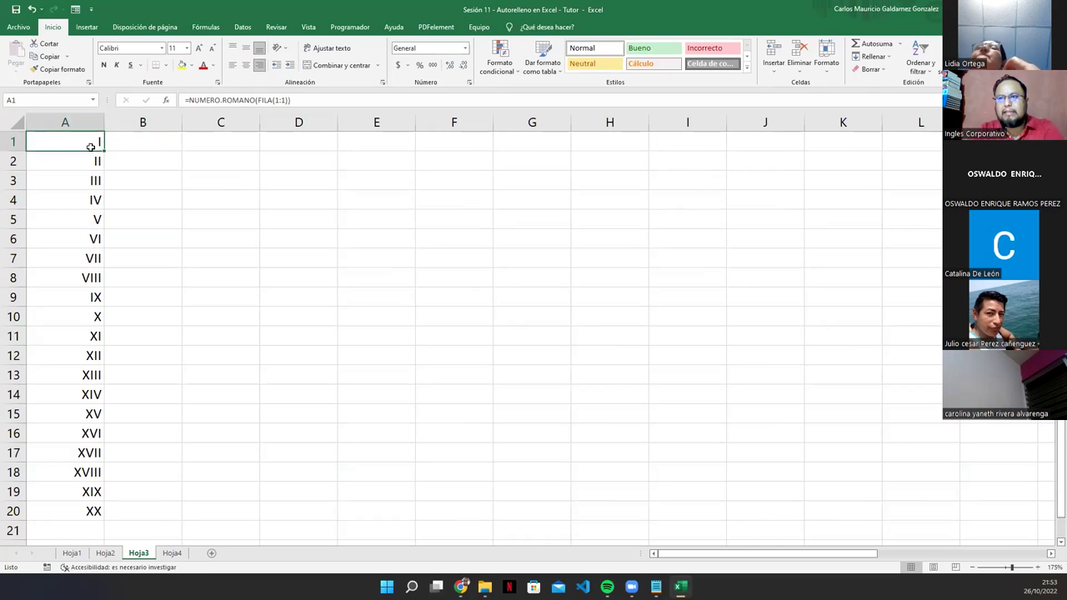
double_click(277, 100)
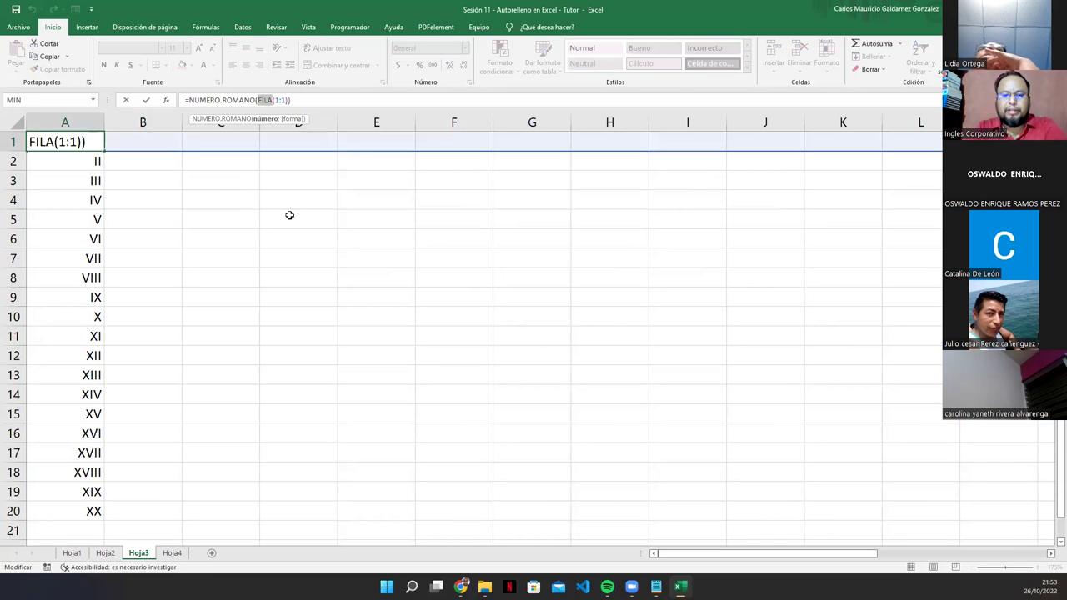
text(COLUMNA)
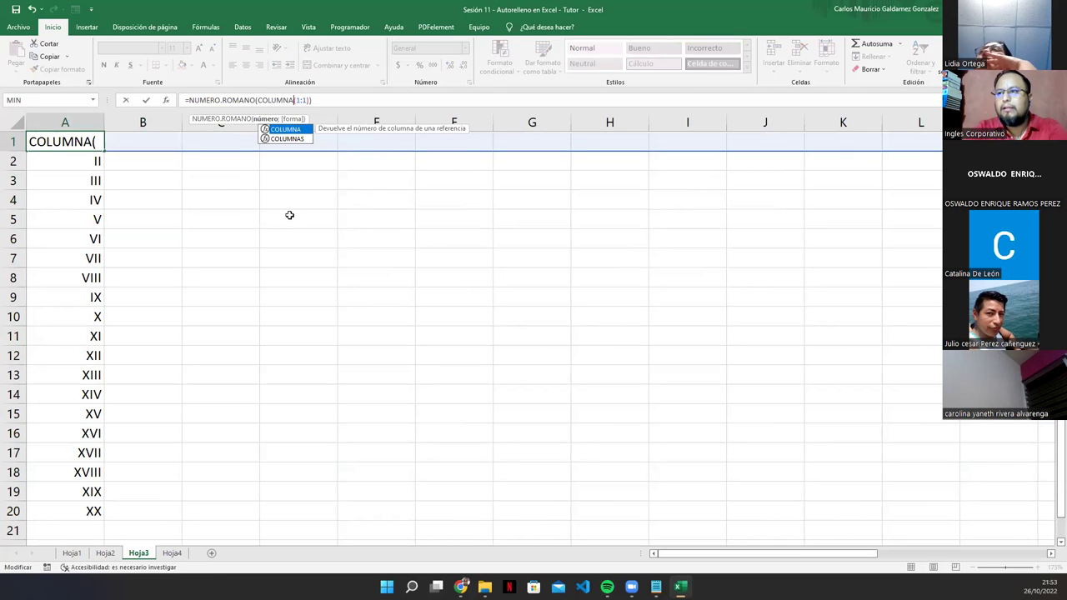
text(()
text(A)
text(:1)))
key(Left)
key(Left)
key(BackSpace)
text(A)
key(Return)
key(Up)
Step: Fill the A1 Roman-numeral formula across row 1 to K1, giving I through XI
drag(106, 149, 171, 152)
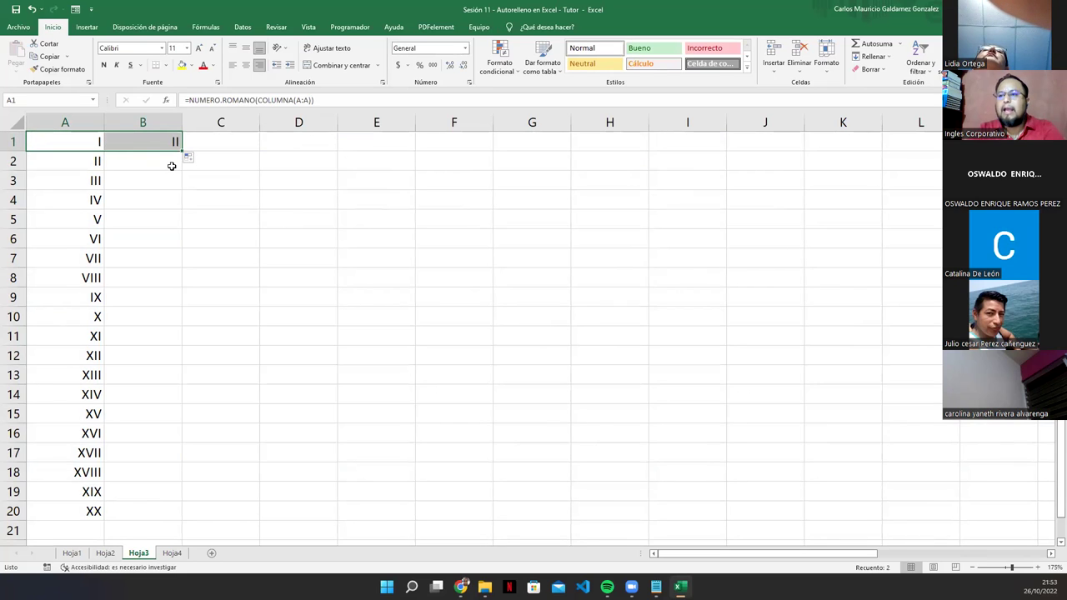
click(169, 143)
click(86, 140)
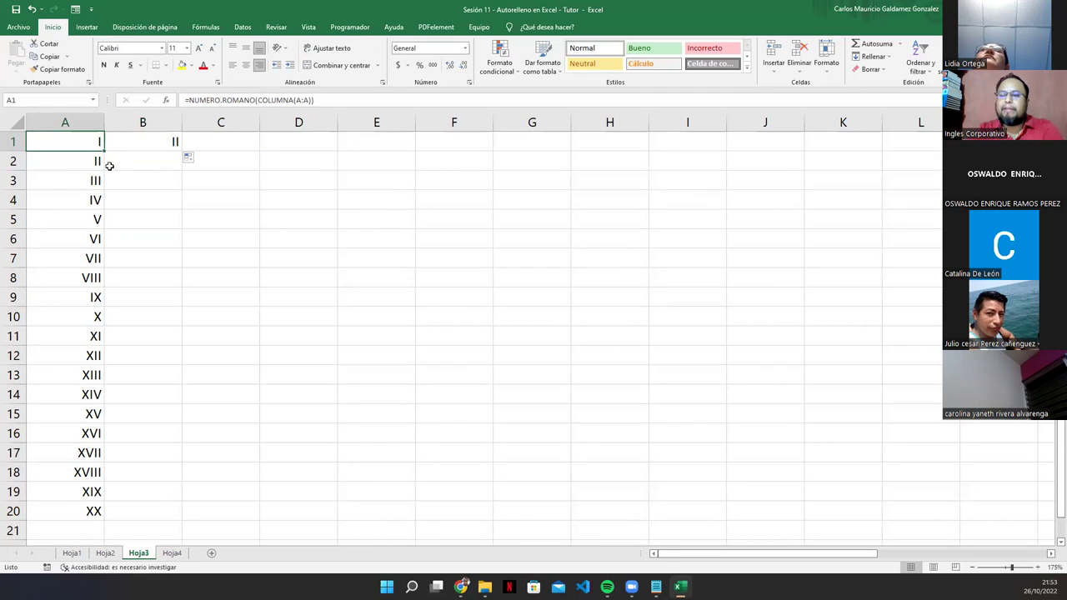
key(F2)
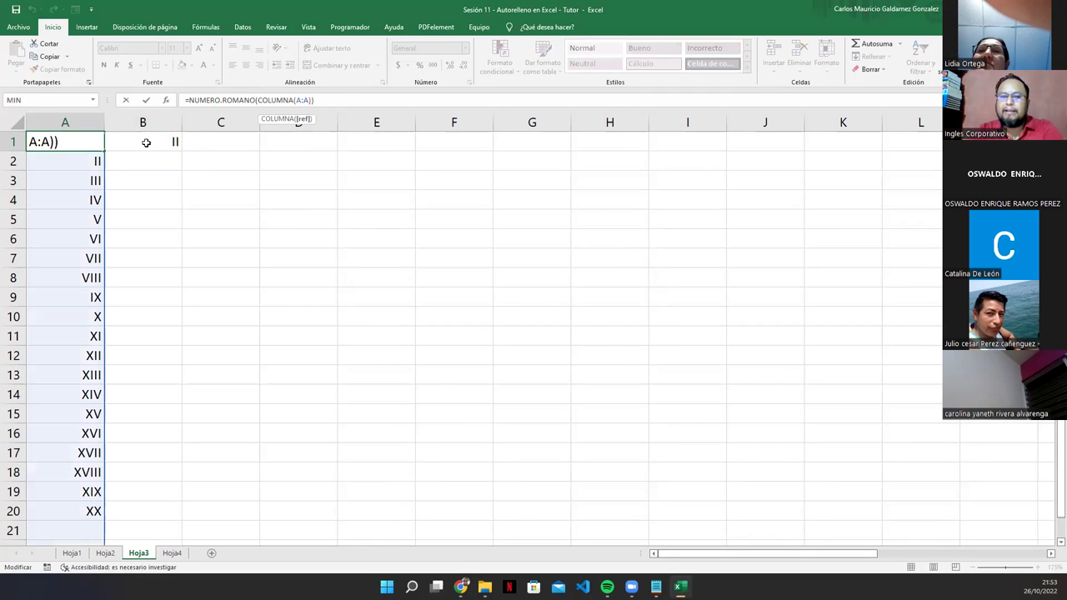
key(Escape)
drag(92, 143, 924, 158)
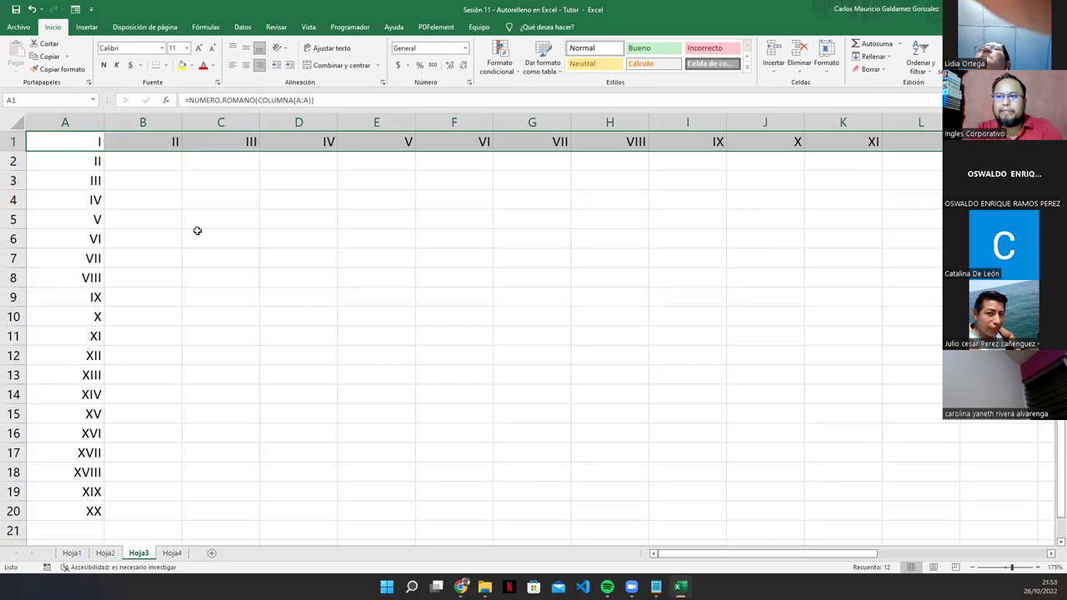
click(282, 238)
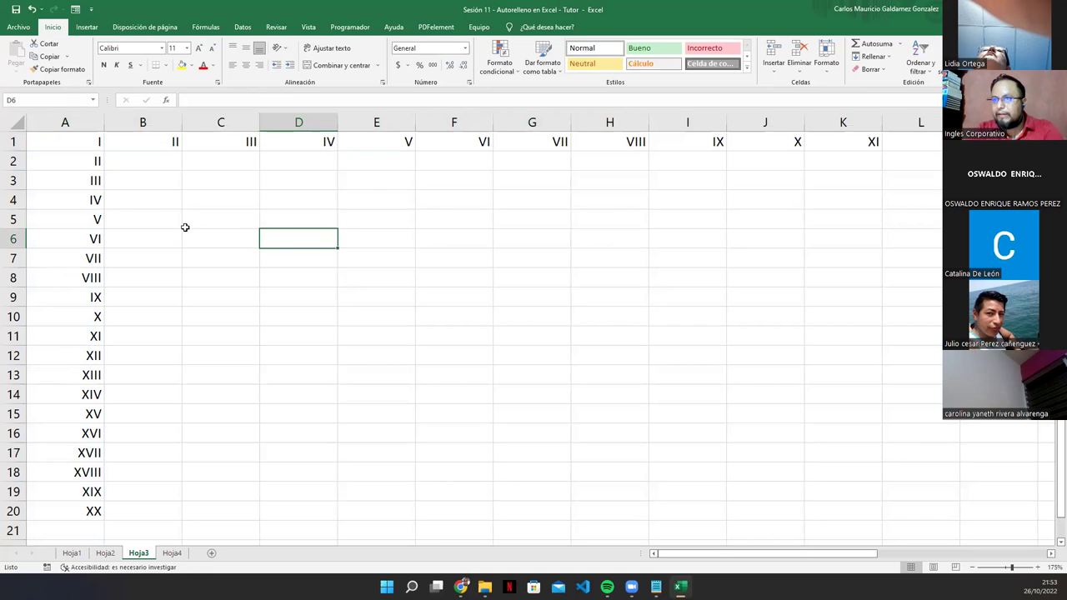
click(82, 145)
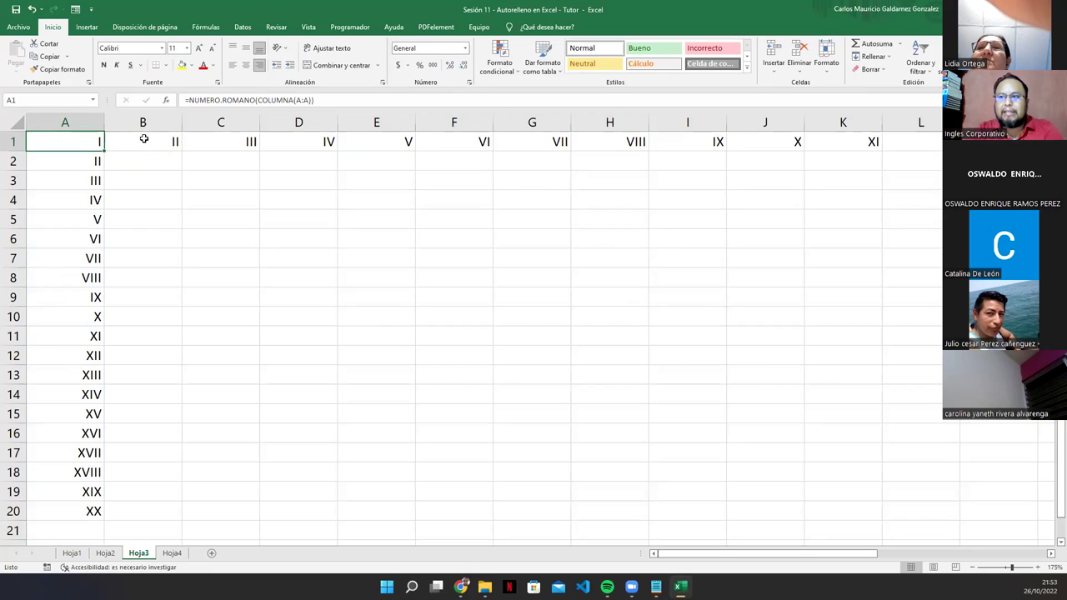
click(299, 100)
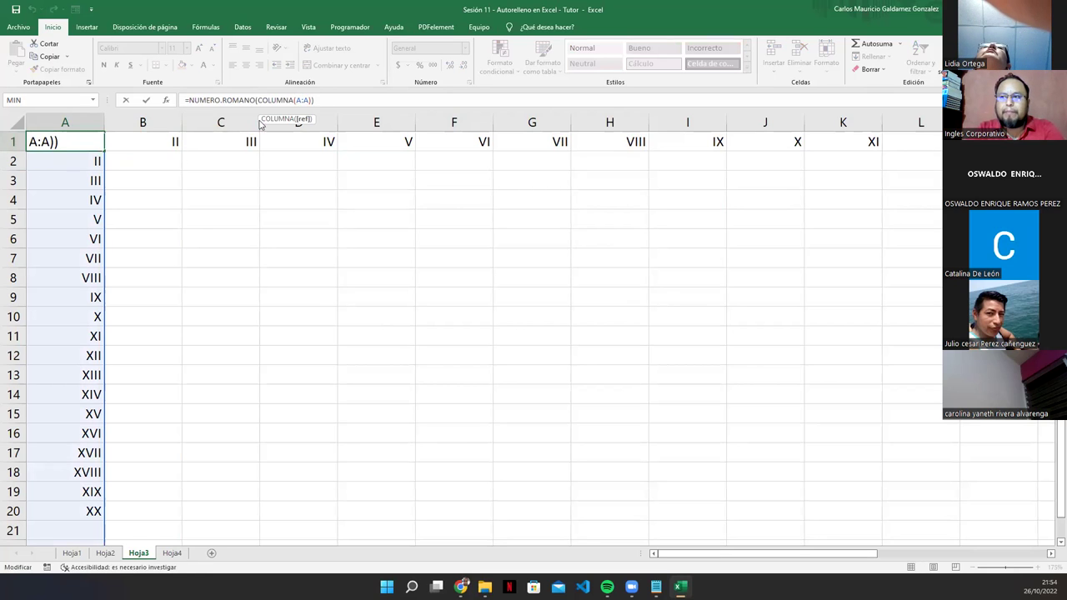
click(138, 143)
click(246, 144)
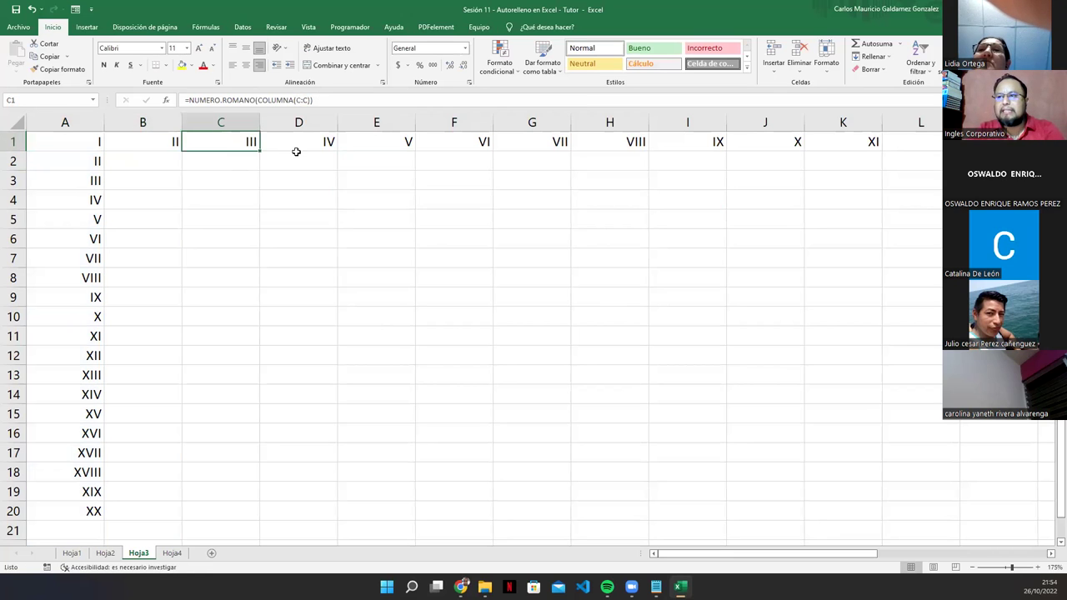
click(311, 142)
click(391, 141)
click(477, 144)
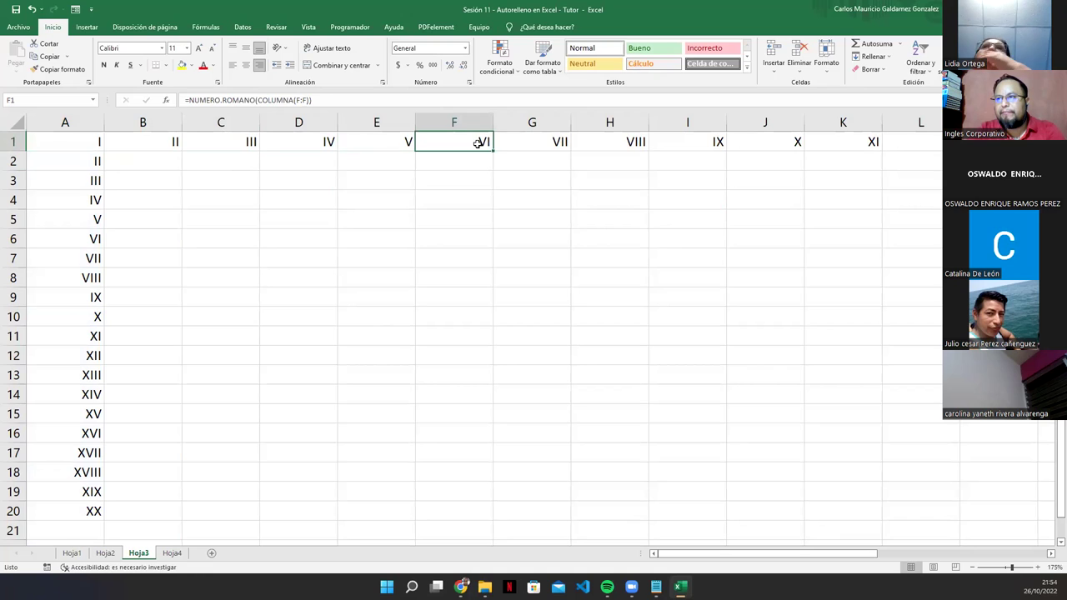
click(560, 143)
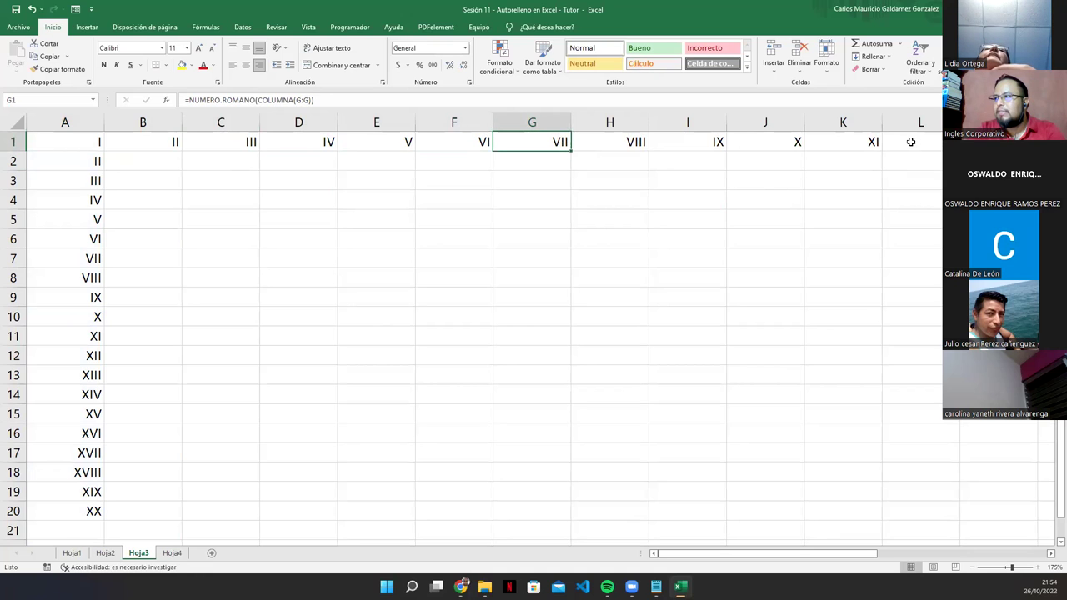
drag(847, 146, 898, 141)
key(Delete)
click(556, 328)
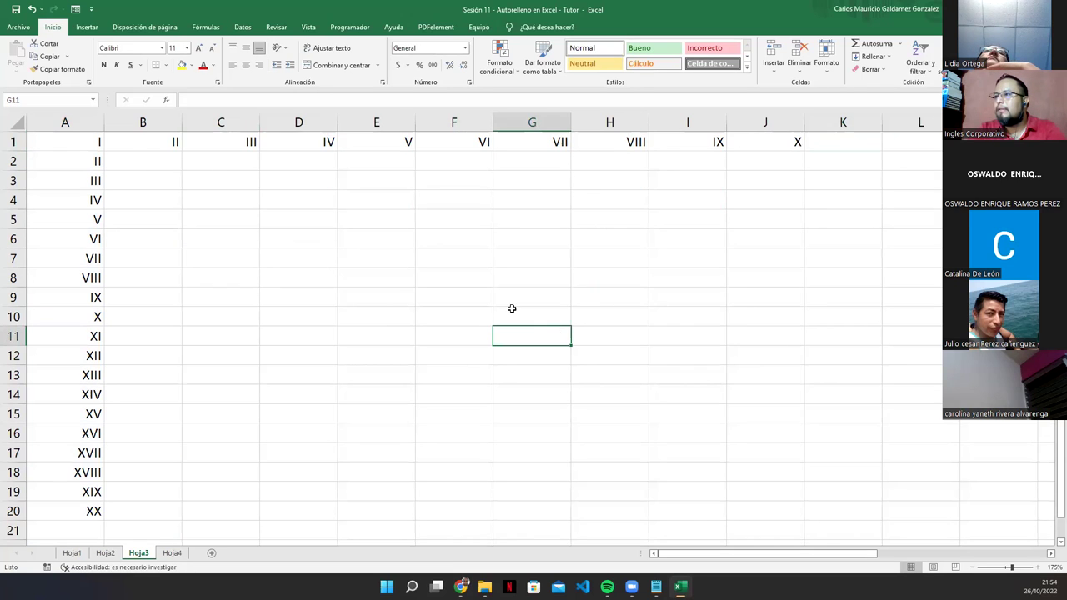
drag(98, 140, 242, 144)
drag(352, 146, 745, 145)
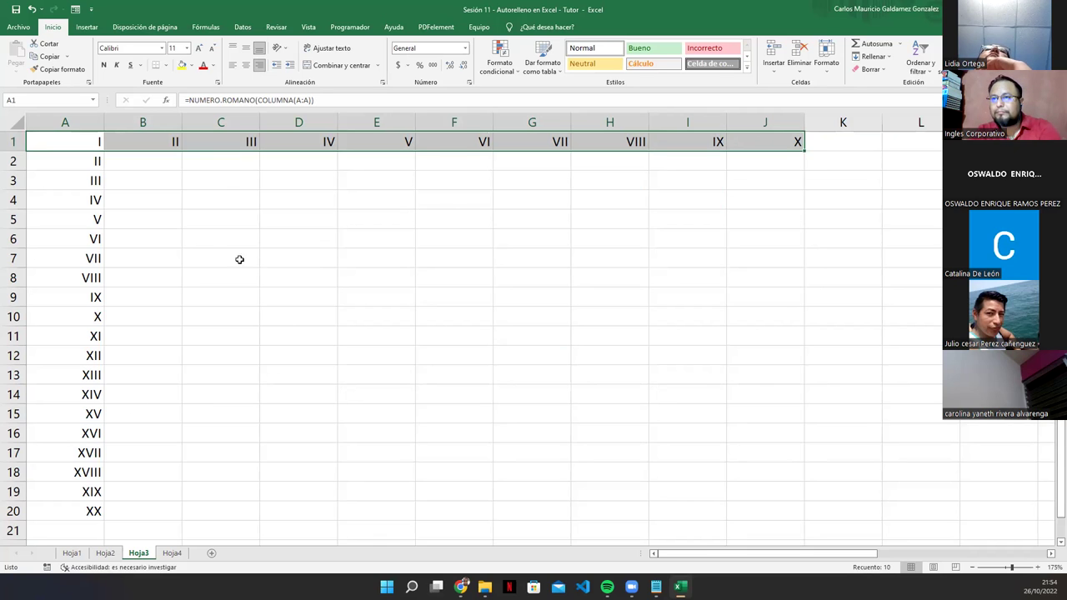
click(126, 143)
click(74, 145)
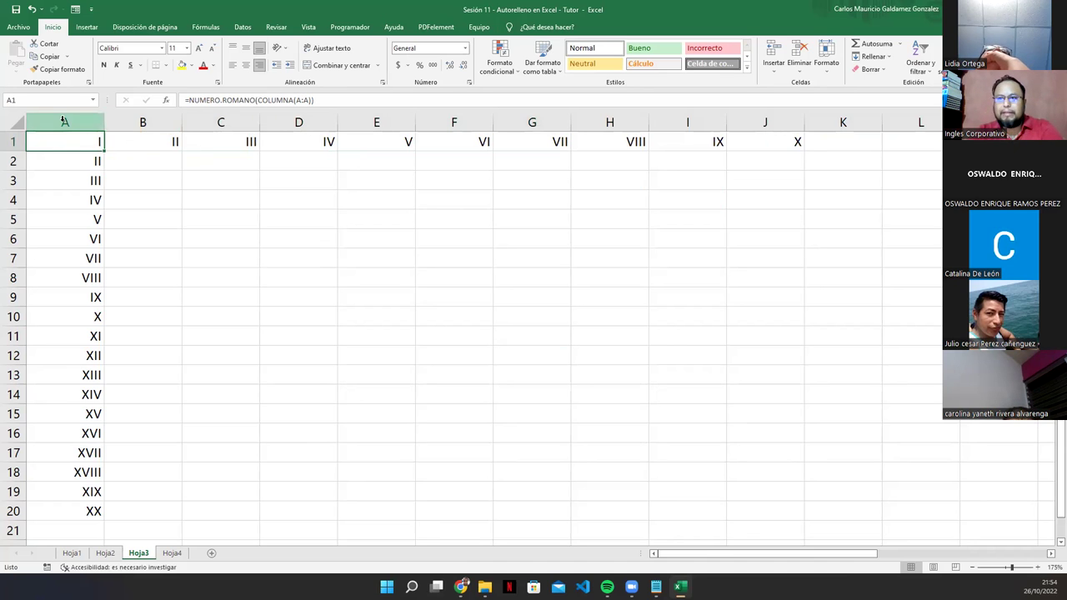
double_click(308, 100)
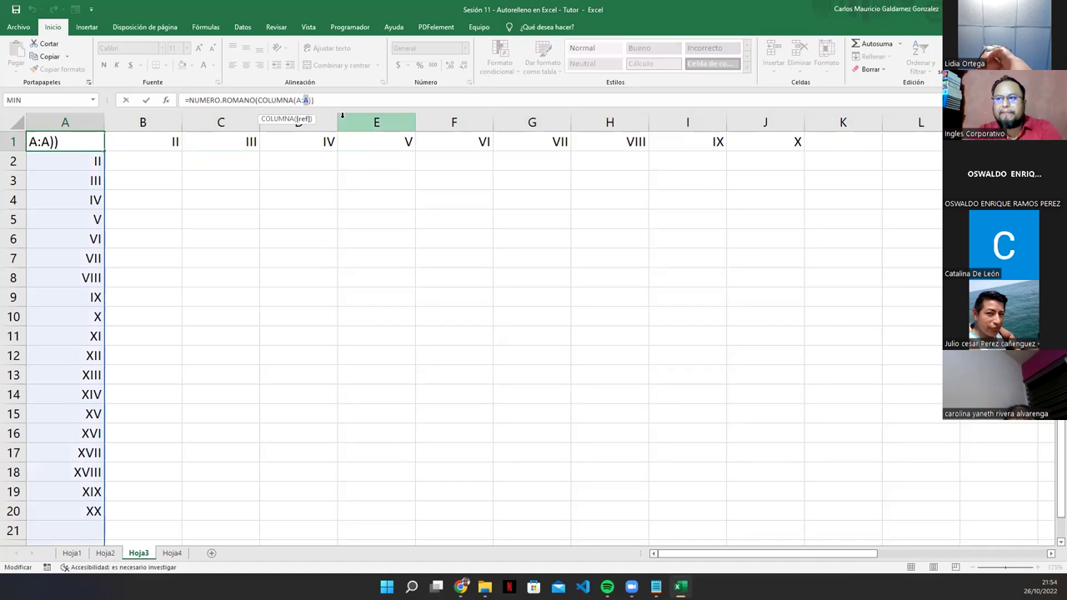
key(Escape)
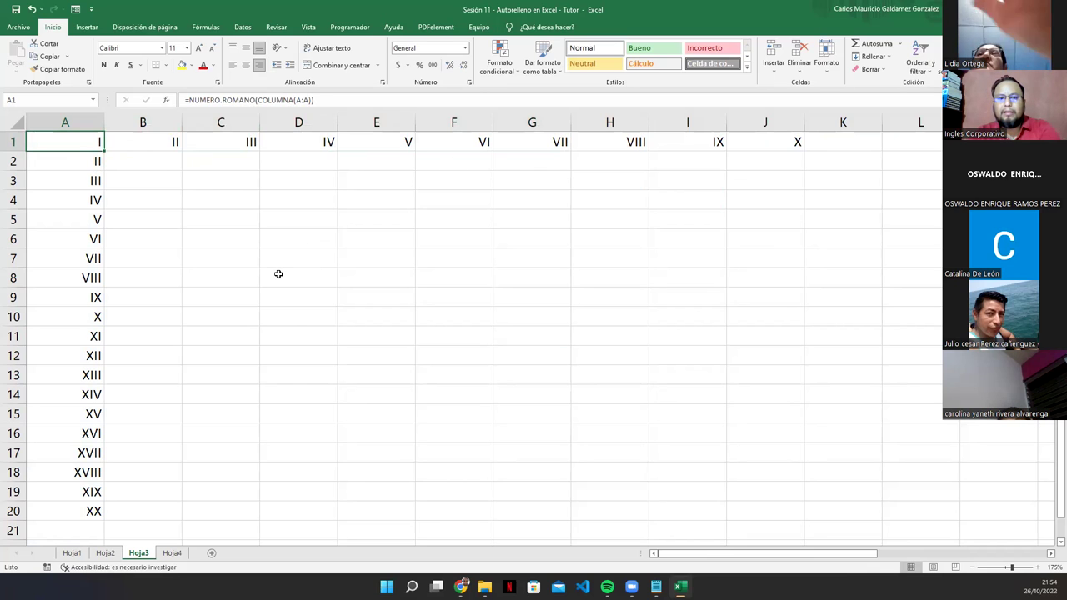
click(156, 140)
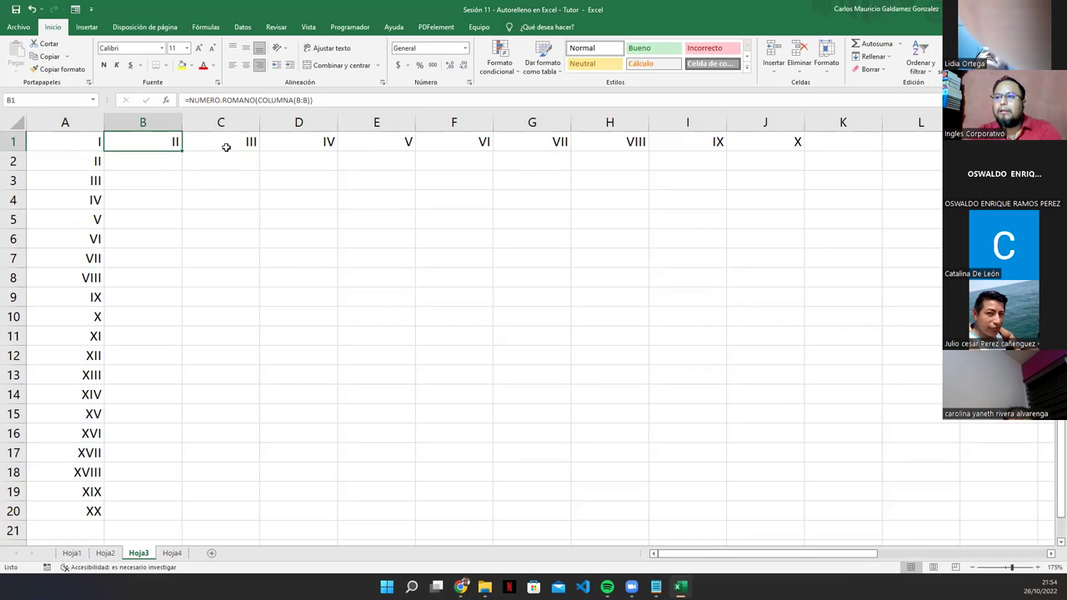
click(226, 147)
click(328, 141)
click(411, 139)
click(488, 141)
click(561, 142)
click(637, 141)
click(708, 142)
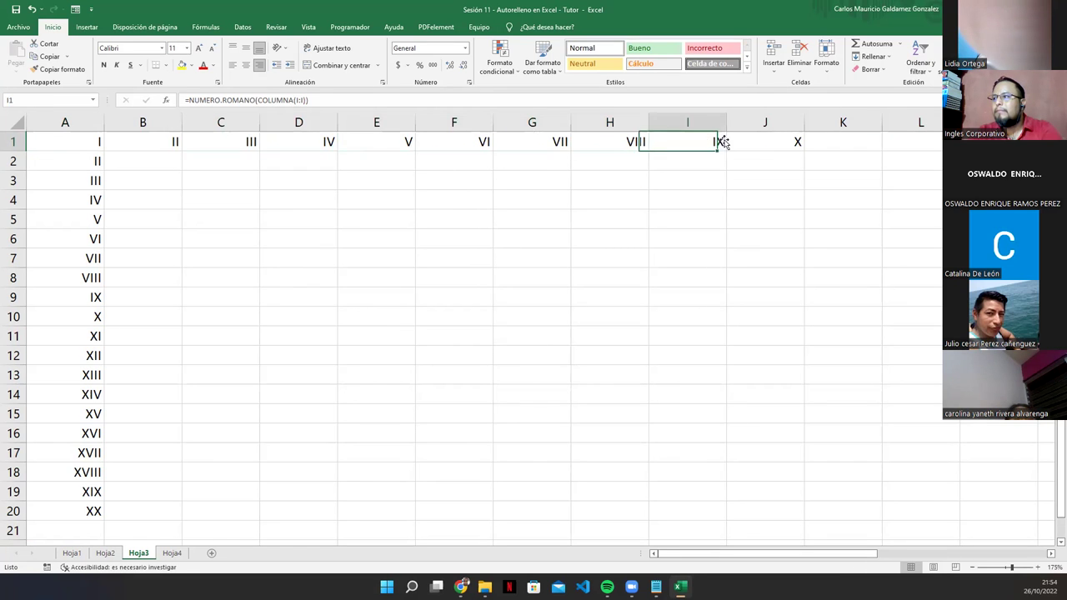
click(772, 143)
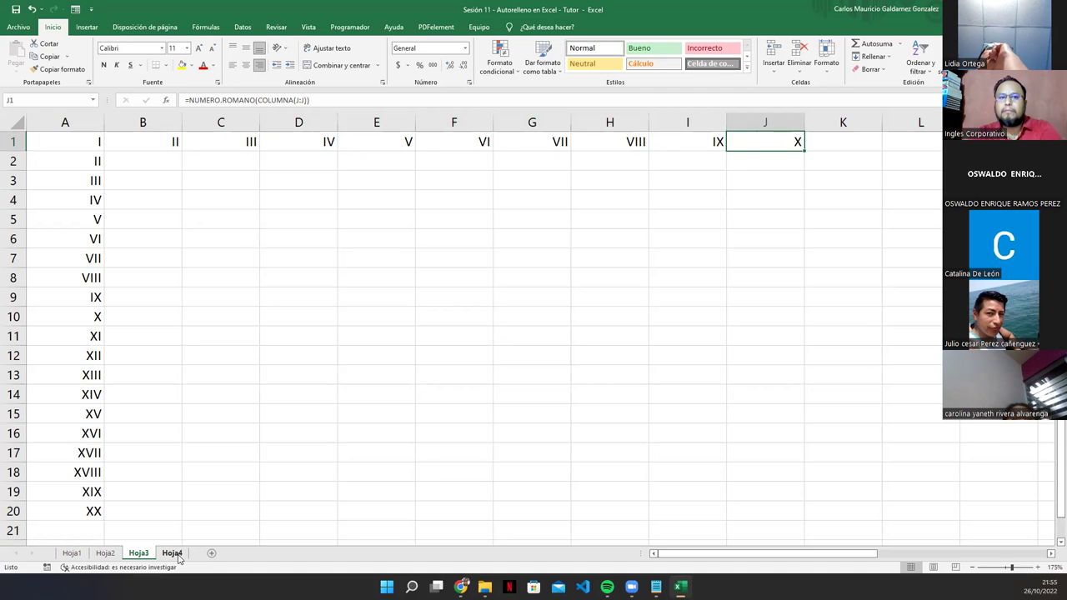
click(178, 557)
click(146, 557)
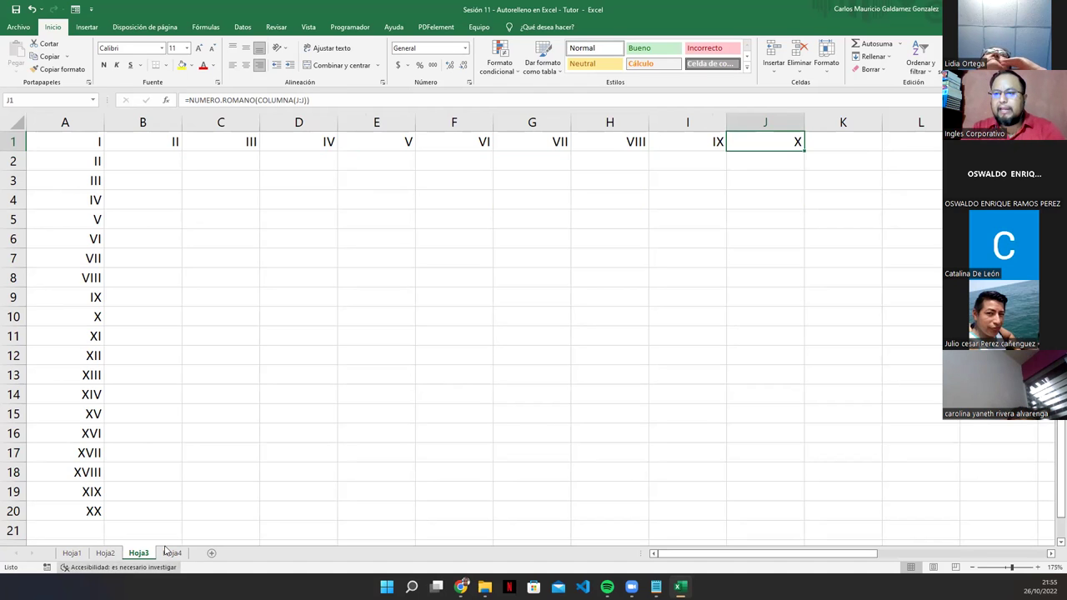
Step: On Hoja4, clear the Nombre Completo and Email cells F1:G2, then undo the deletion
click(172, 554)
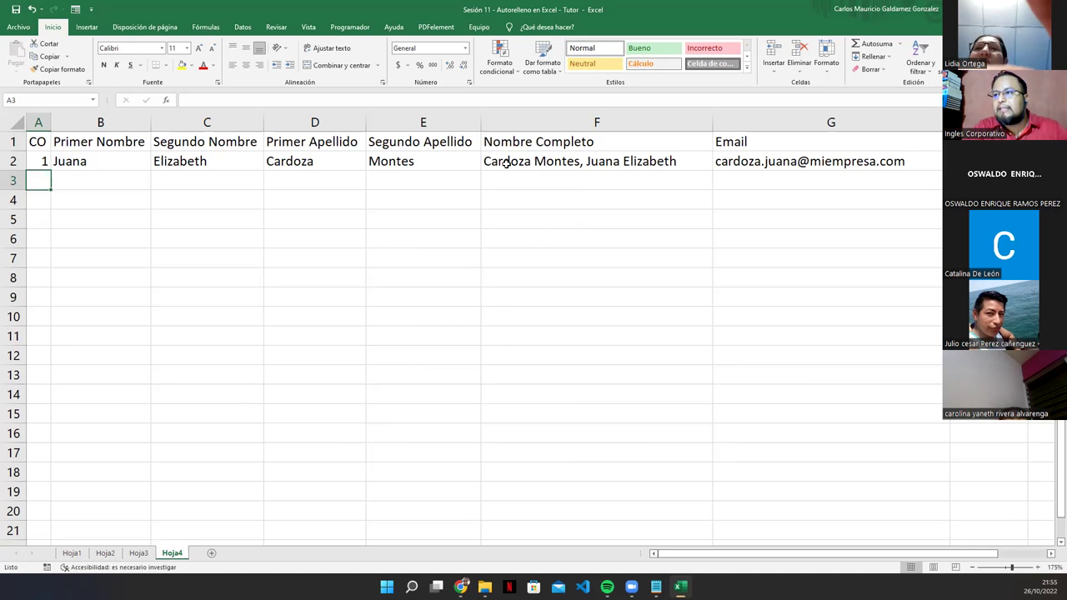
drag(507, 140, 764, 164)
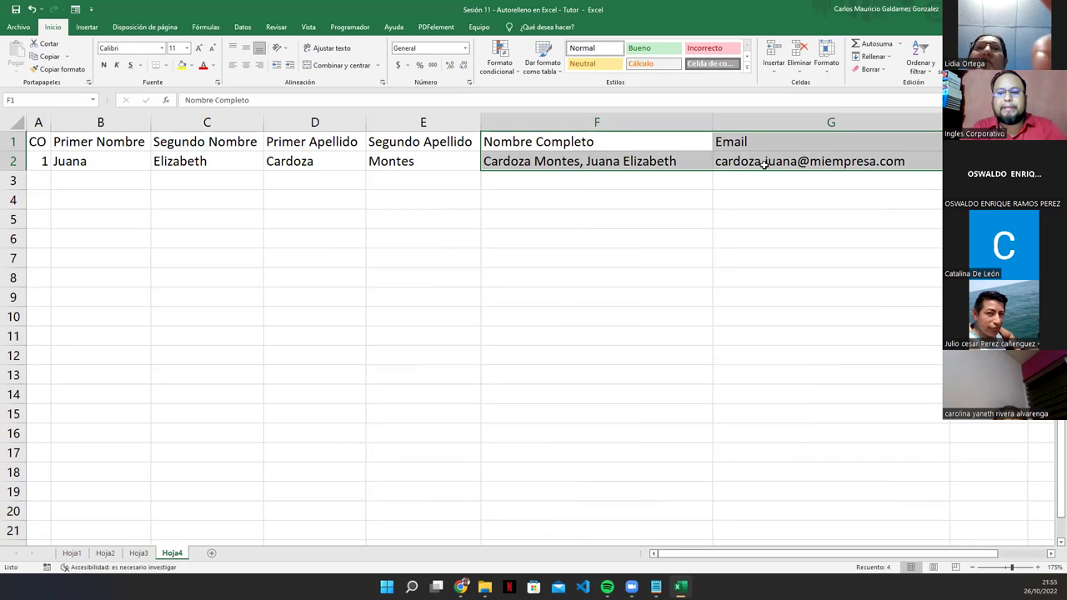
key(Delete)
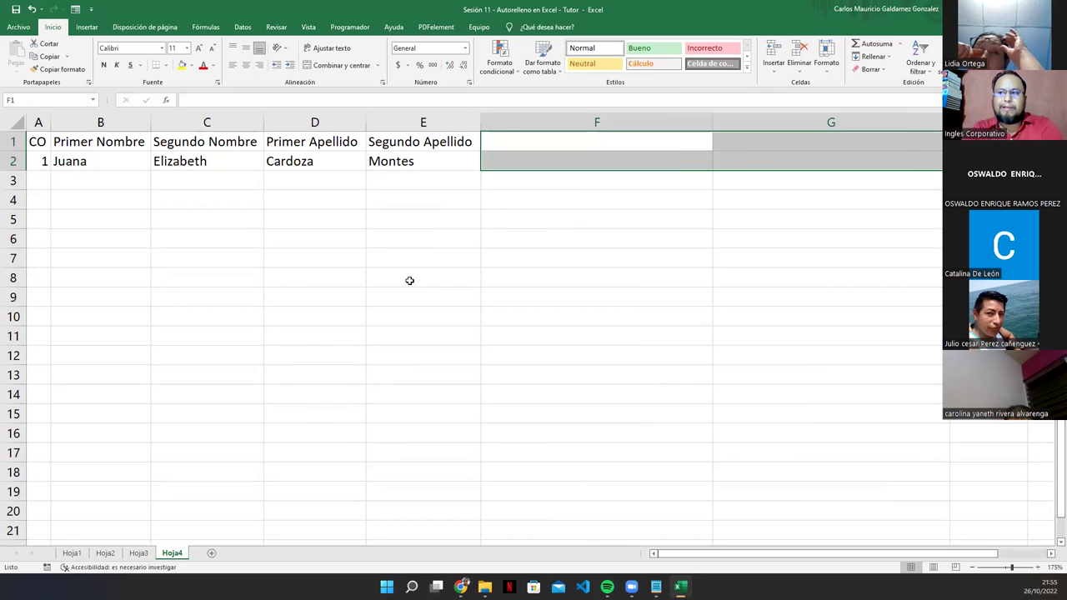
click(409, 281)
drag(41, 143, 412, 169)
click(408, 165)
click(548, 140)
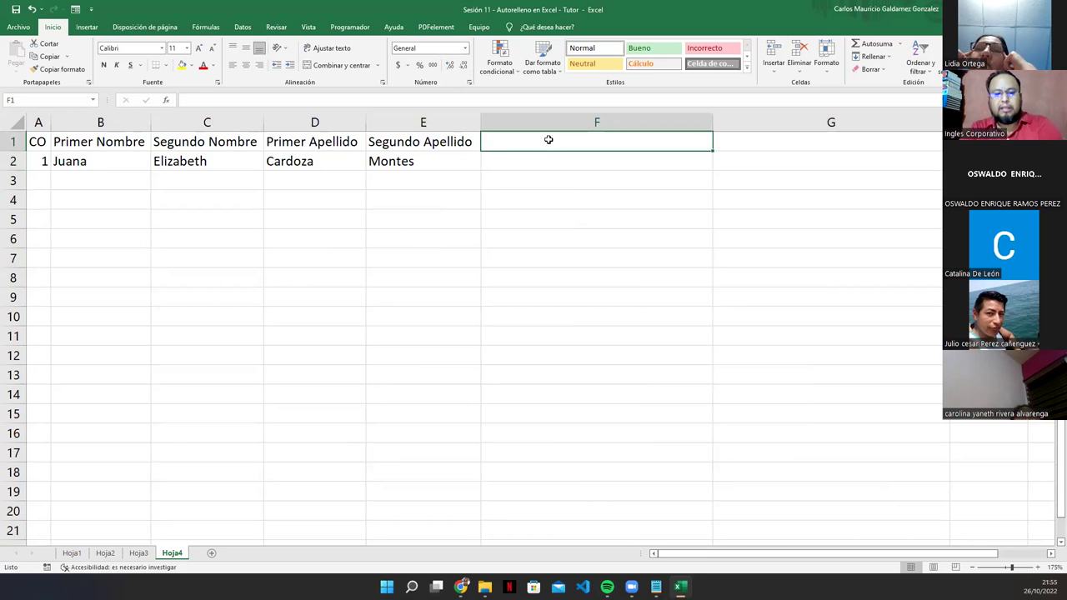
key(ctrl+z)
Step: Inspect F2's CONCATENAR formula and select the Nombre Completo and Email header-and-value cells
click(464, 276)
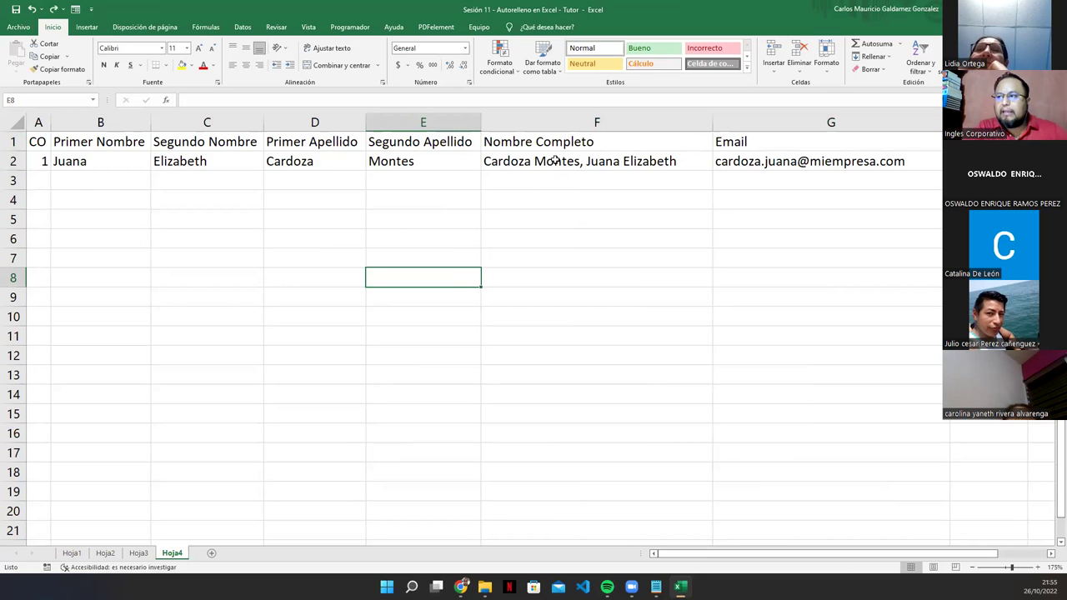
click(556, 160)
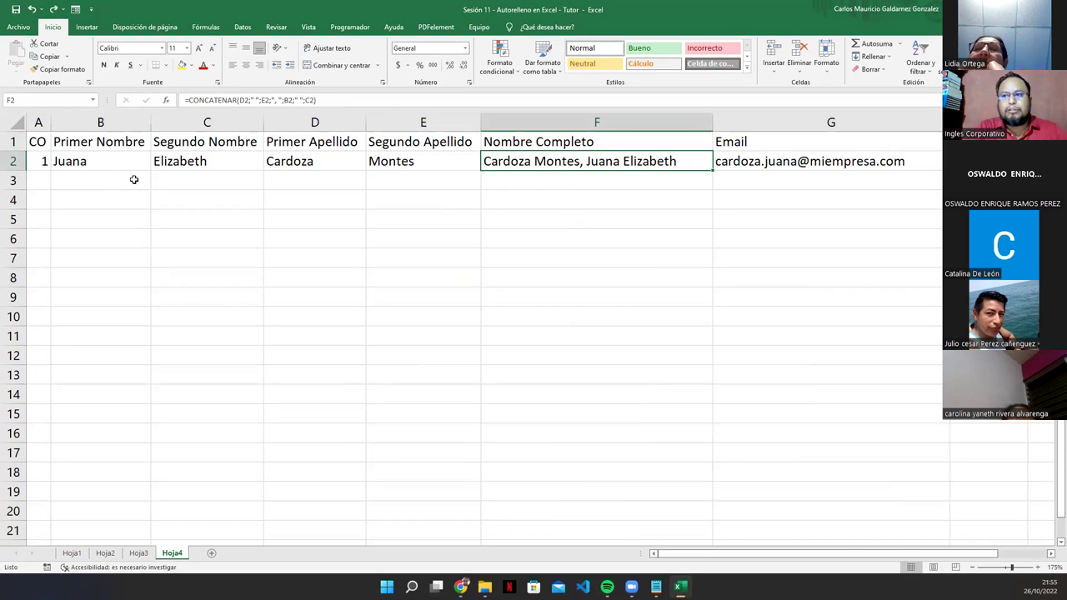
drag(538, 138, 543, 162)
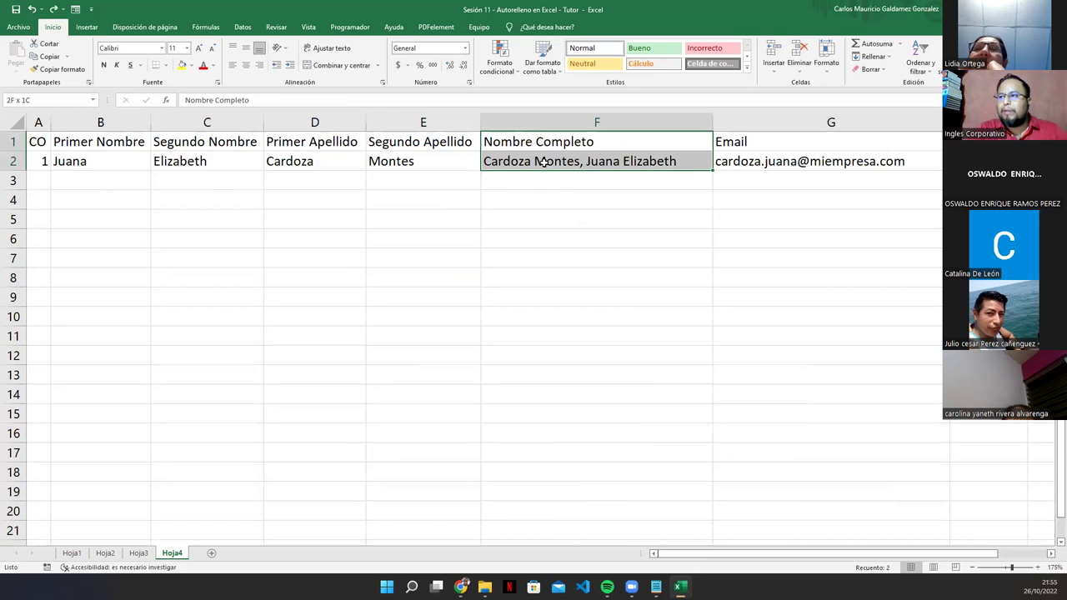
click(751, 142)
drag(752, 142, 749, 160)
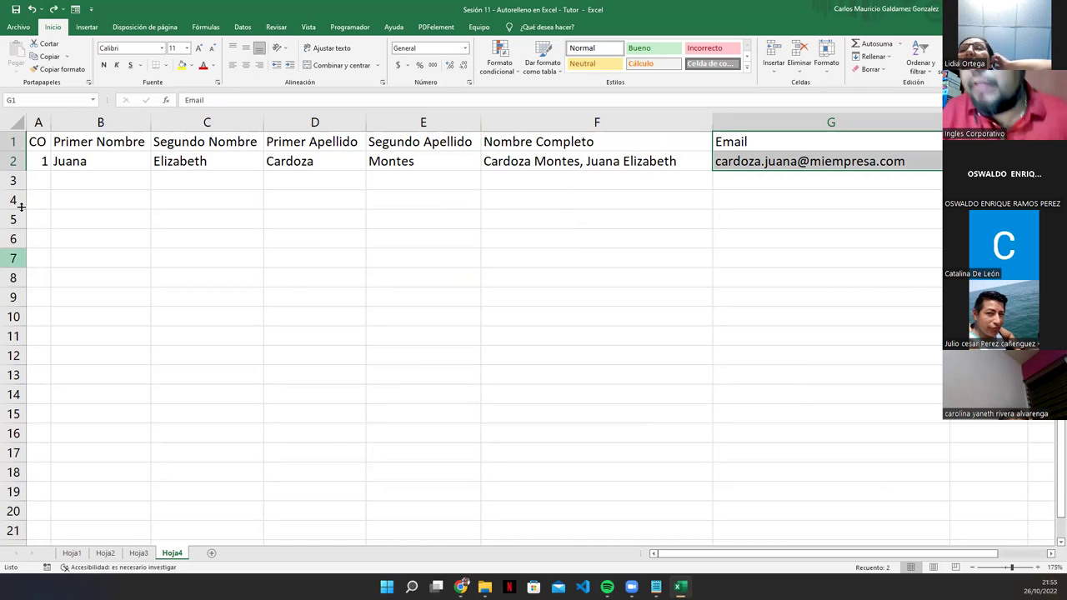
Step: Enter record 2 in row 3: number 2, first and second names, and both surnames
click(31, 182)
text(2)
key(Tab)
key(Tab)
key(Tab)
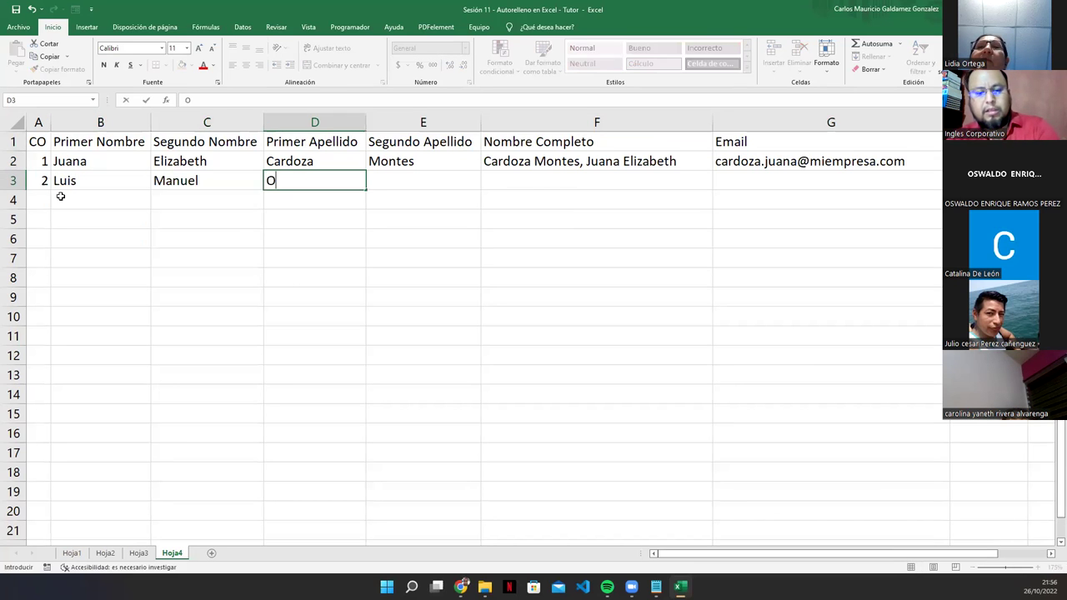
key(Tab)
key(Return)
Step: Enter record 3 in row 4 with both names and surnames, removing a trailing space in B4
text(3)
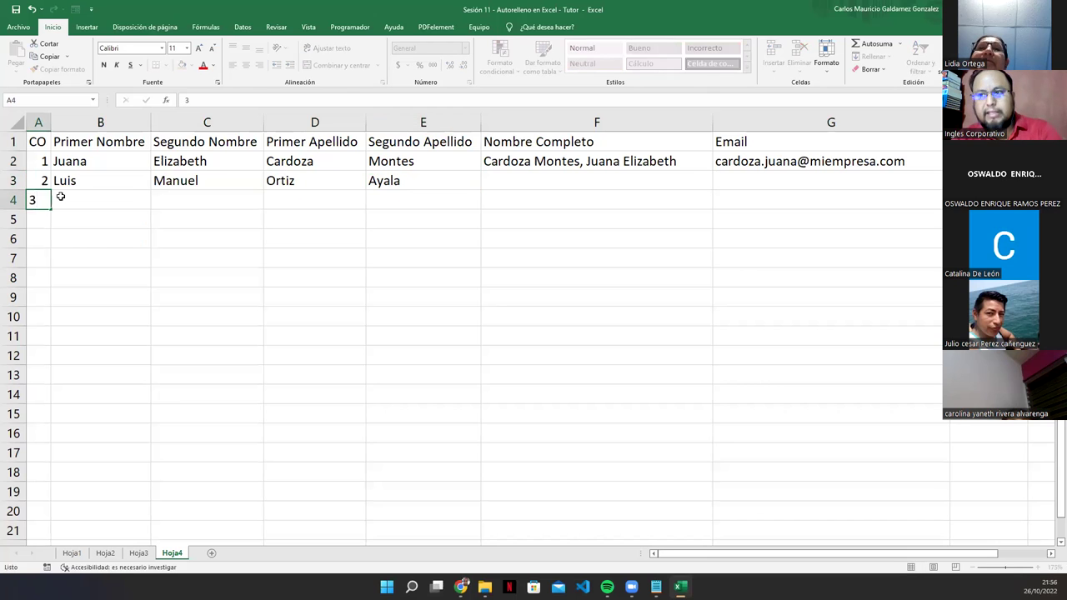
key(Tab)
text(Mi)
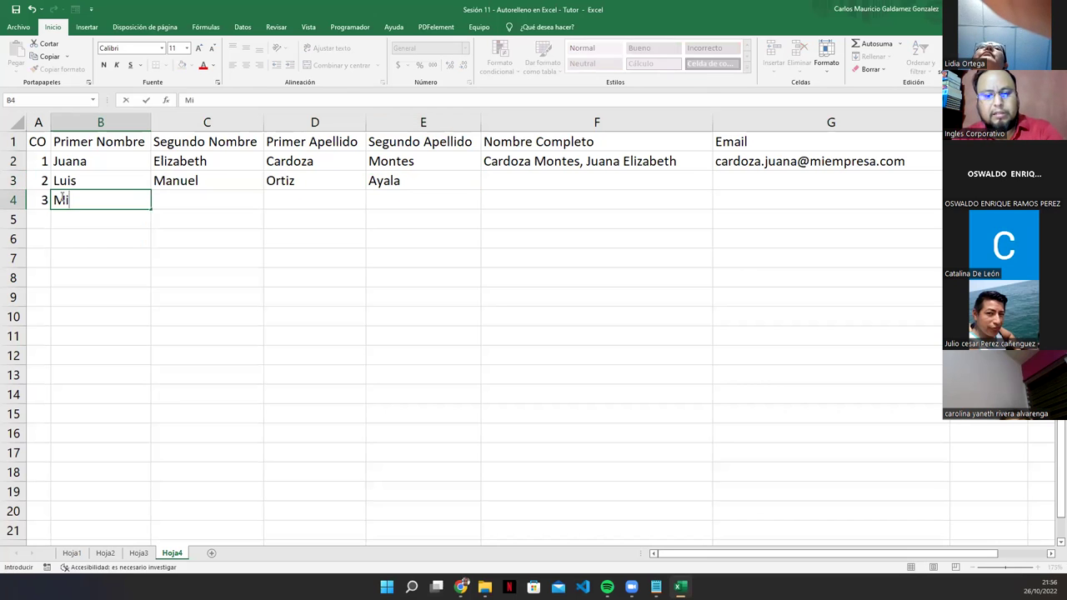
text(rella)
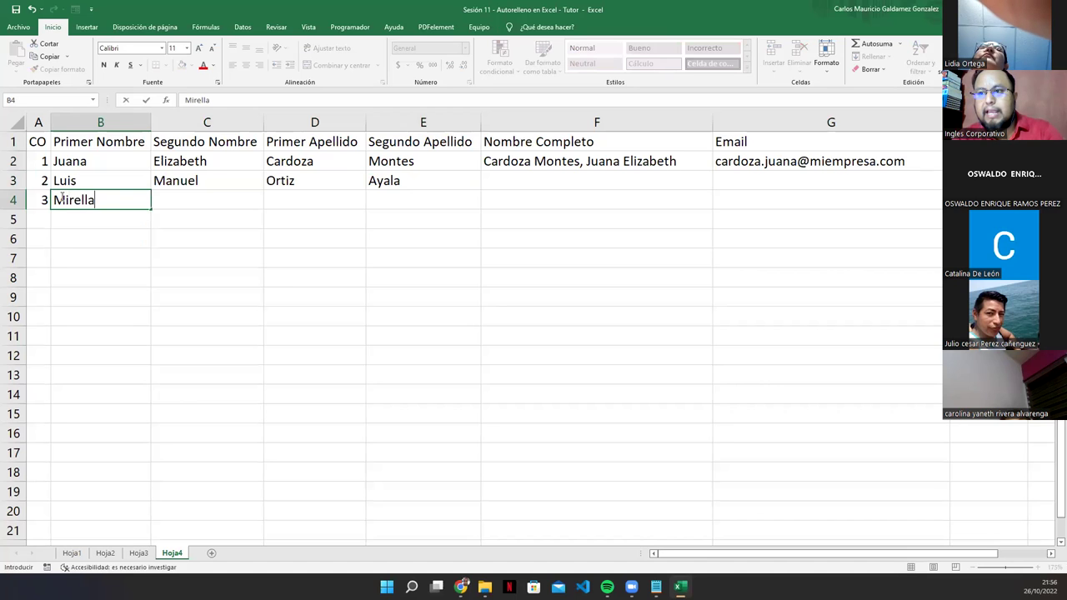
key(Tab)
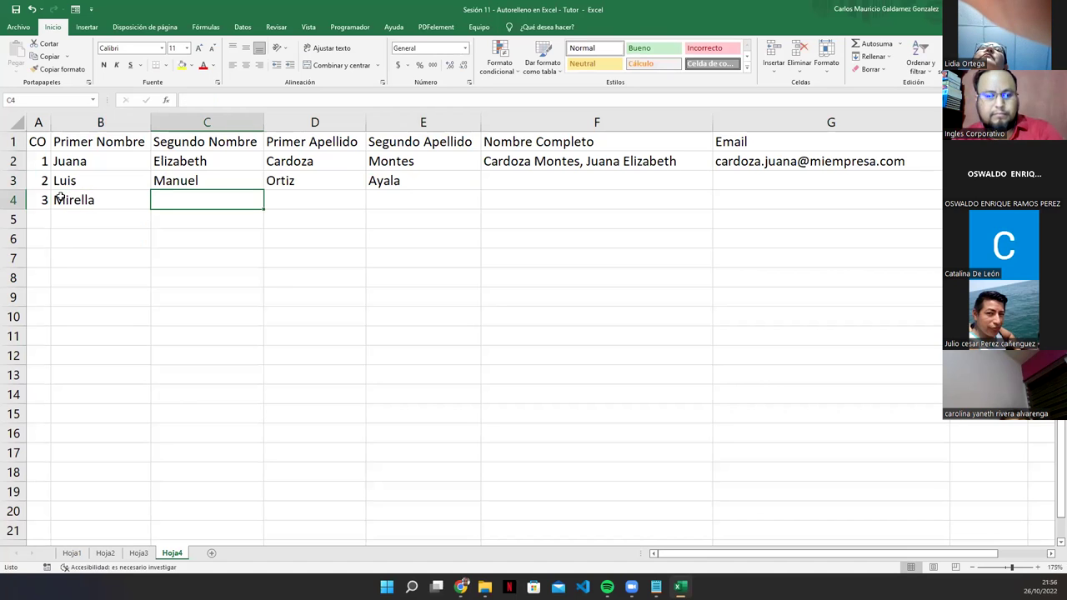
click(60, 198)
key(F2)
key(BackSpace)
key(Tab)
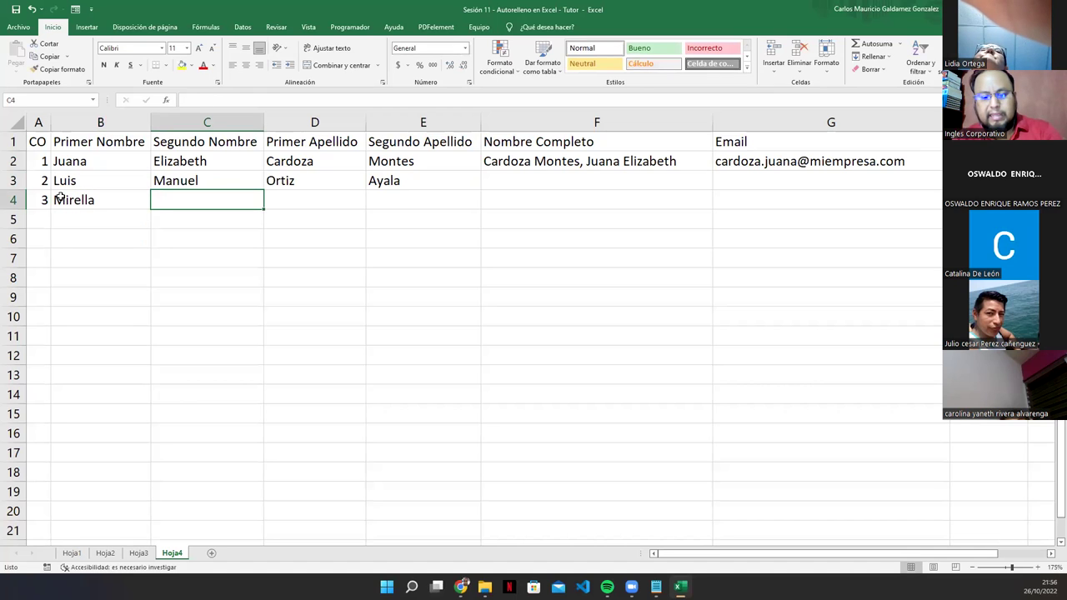
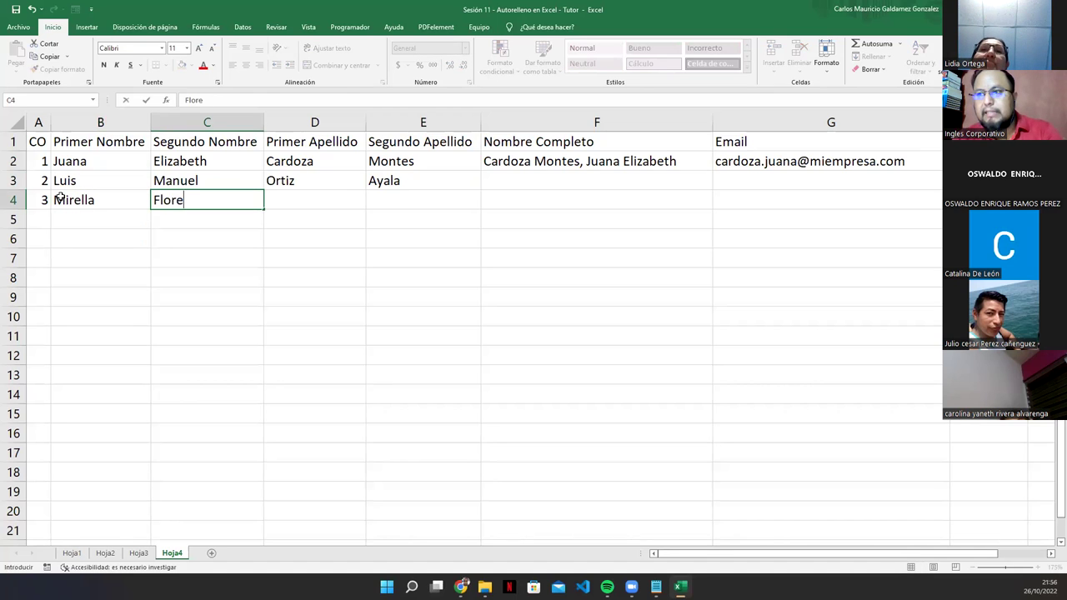
key(Tab)
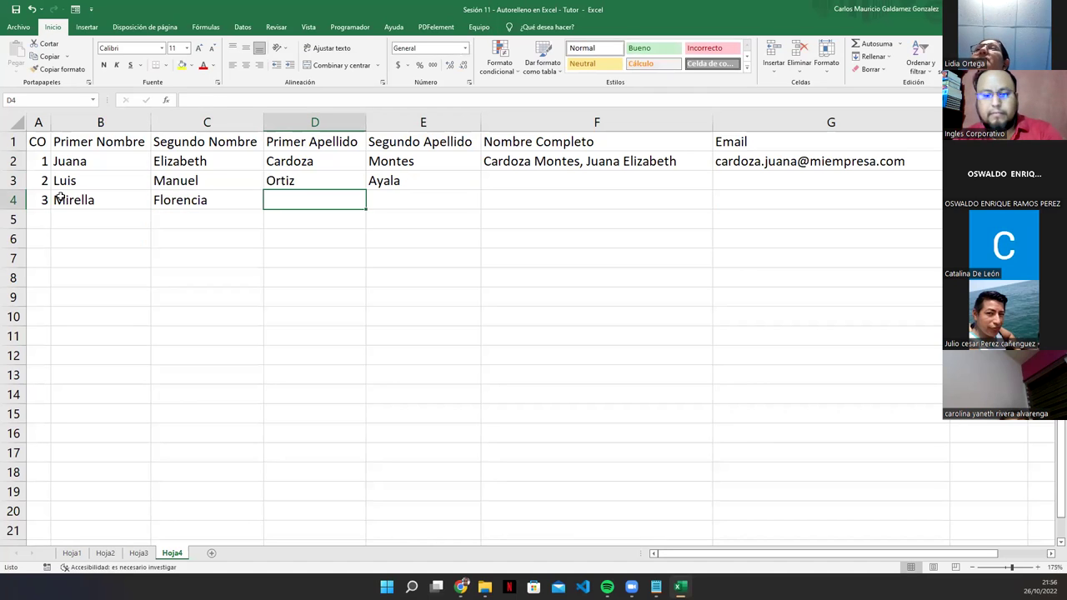
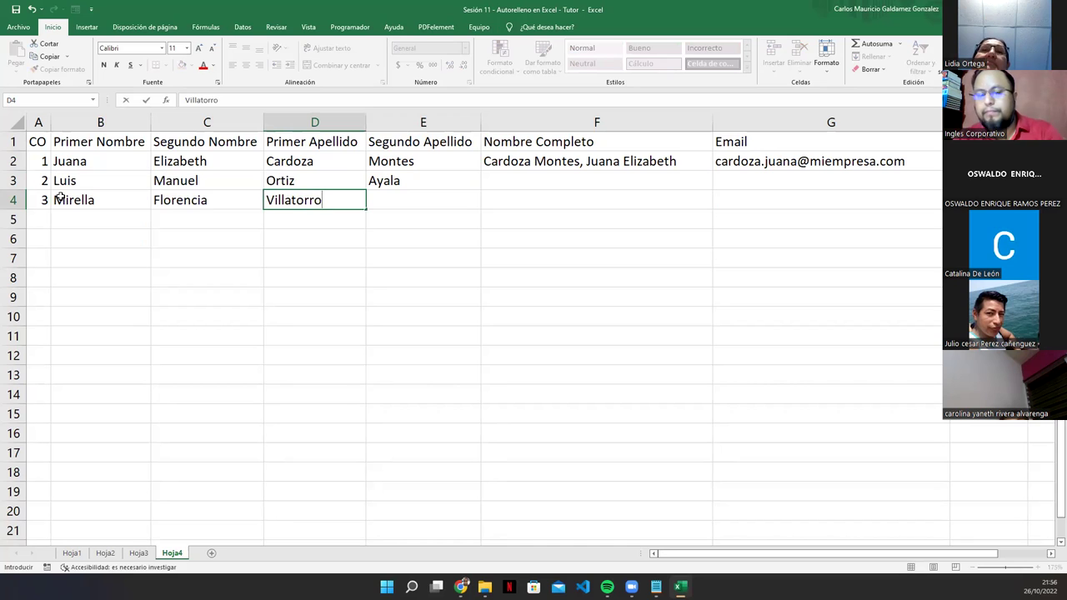
key(Tab)
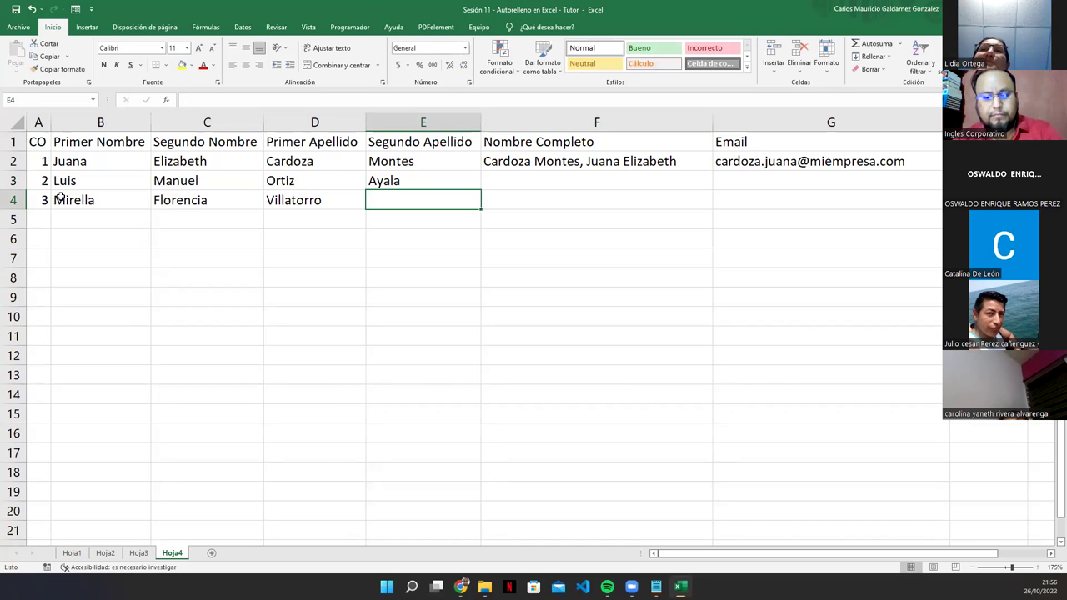
key(Return)
Step: Enter record 4 in row 5: number 4, first and second names, and both surnames
key(Left)
text(4)
key(Tab)
key(Tab)
key(Tab)
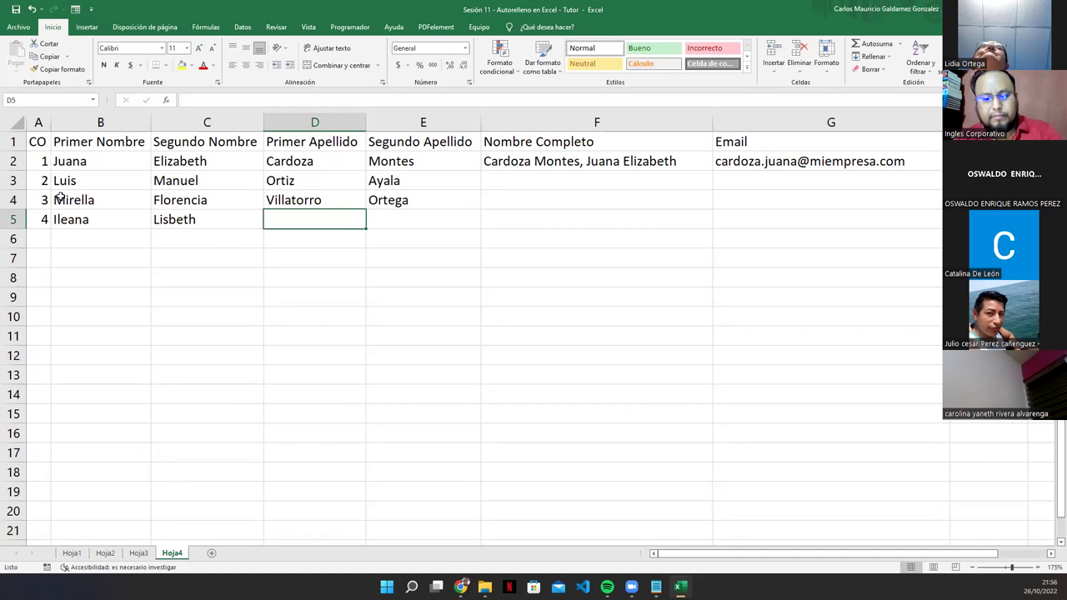
key(Tab)
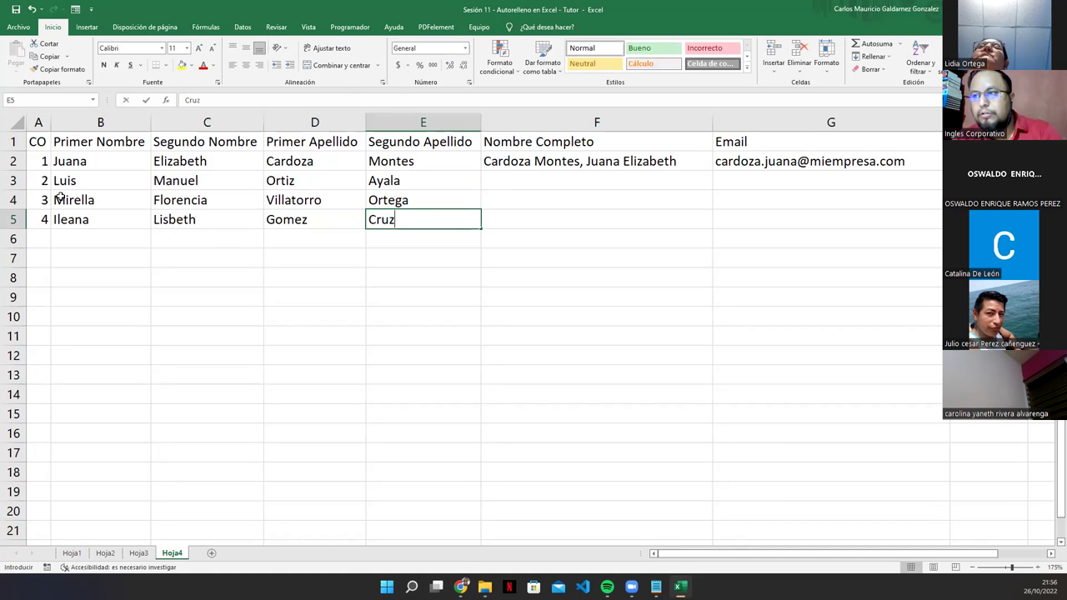
key(Return)
Step: Enter record 5 in row 6 with both names and surnames, correcting a typo in B6
text(5)
key(Tab)
key(Tab)
key(Tab)
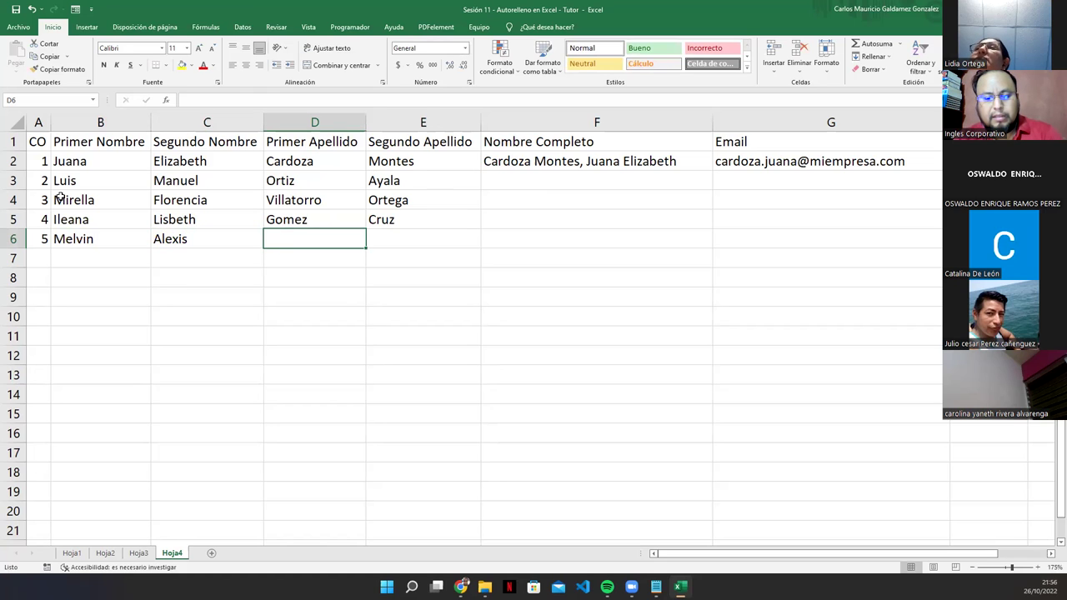
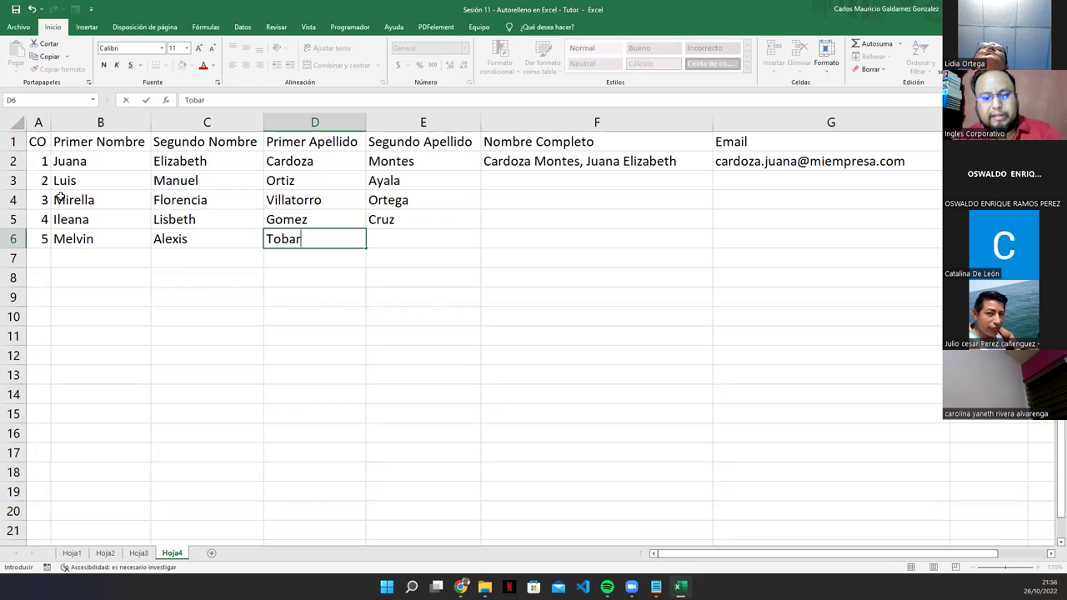
key(Tab)
key(Return)
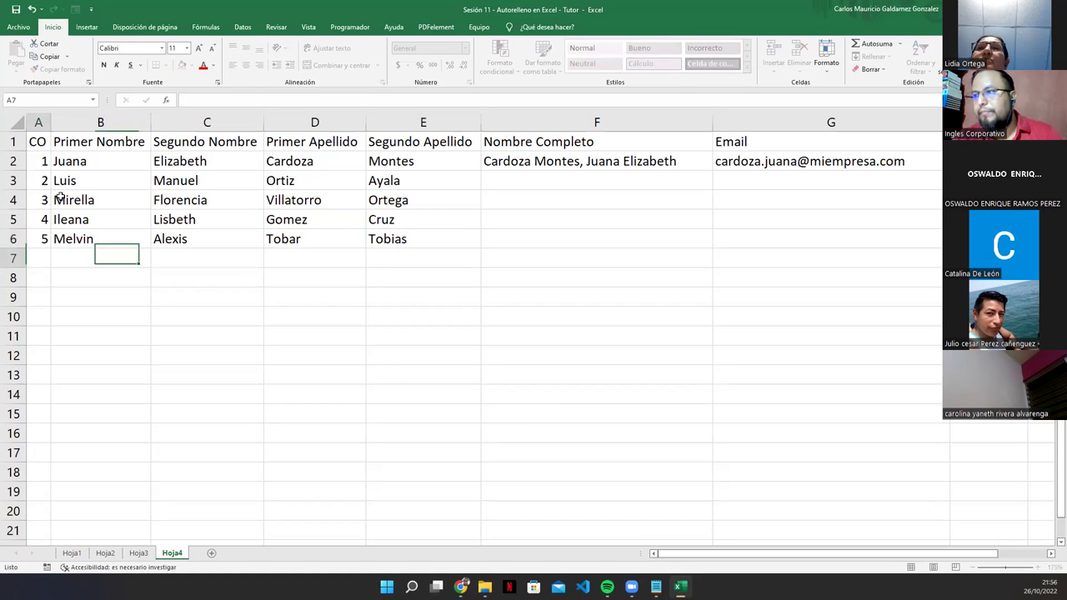
key(Left)
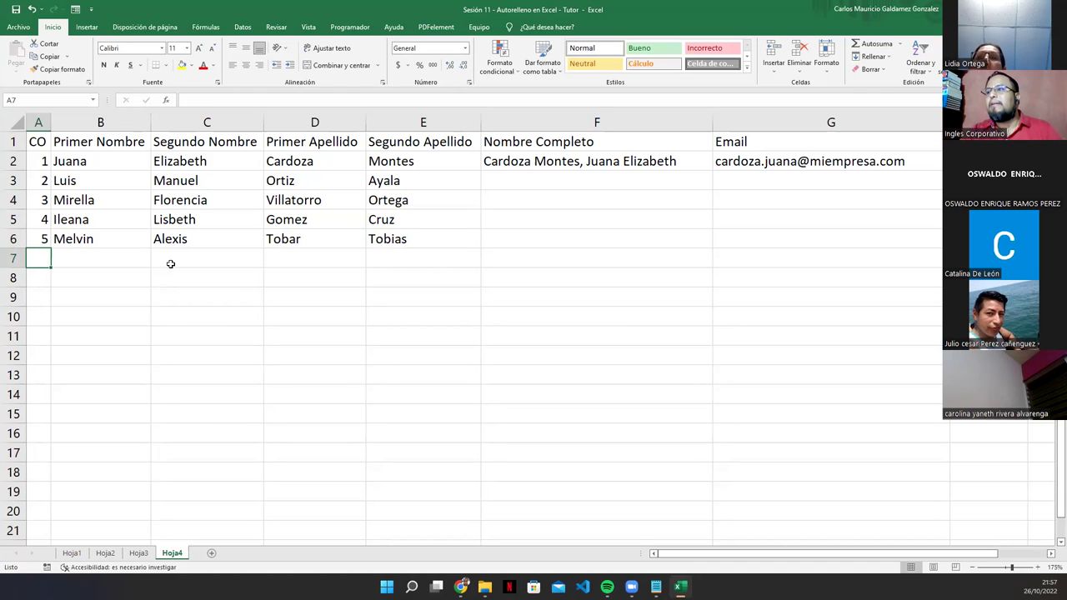
Step: Delete F2's old full-name formula and start a new =CONCATENAR( from the autocomplete list
click(642, 165)
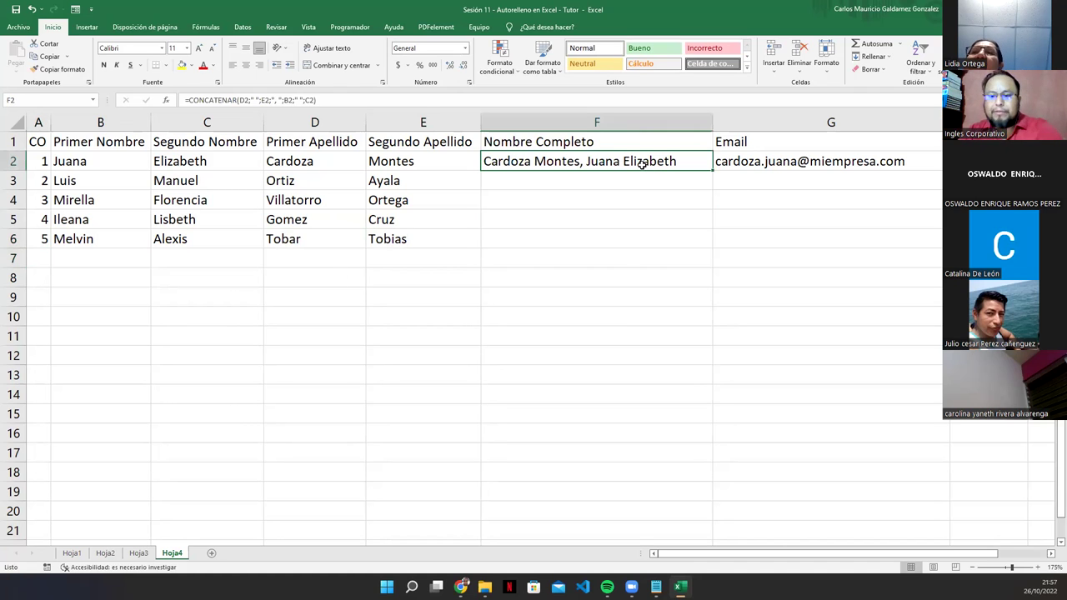
key(Delete)
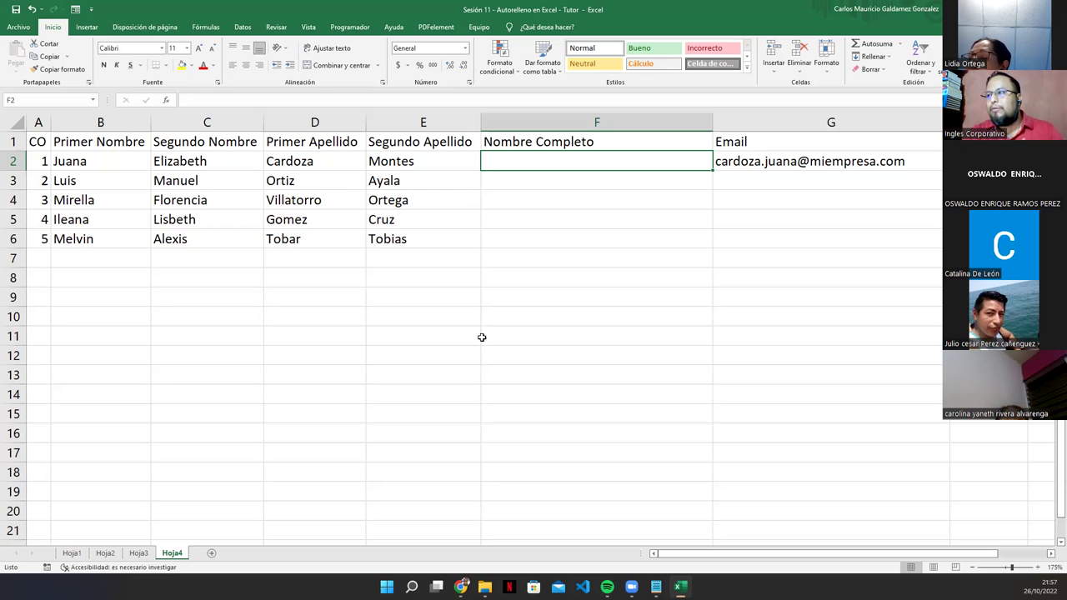
text(=concat)
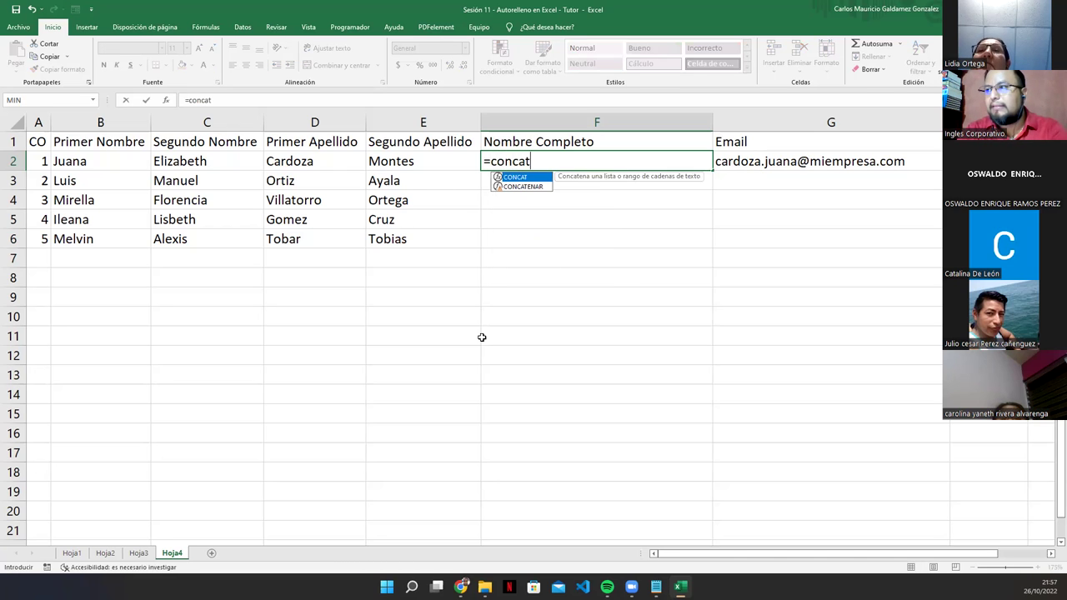
key(Down)
key(Tab)
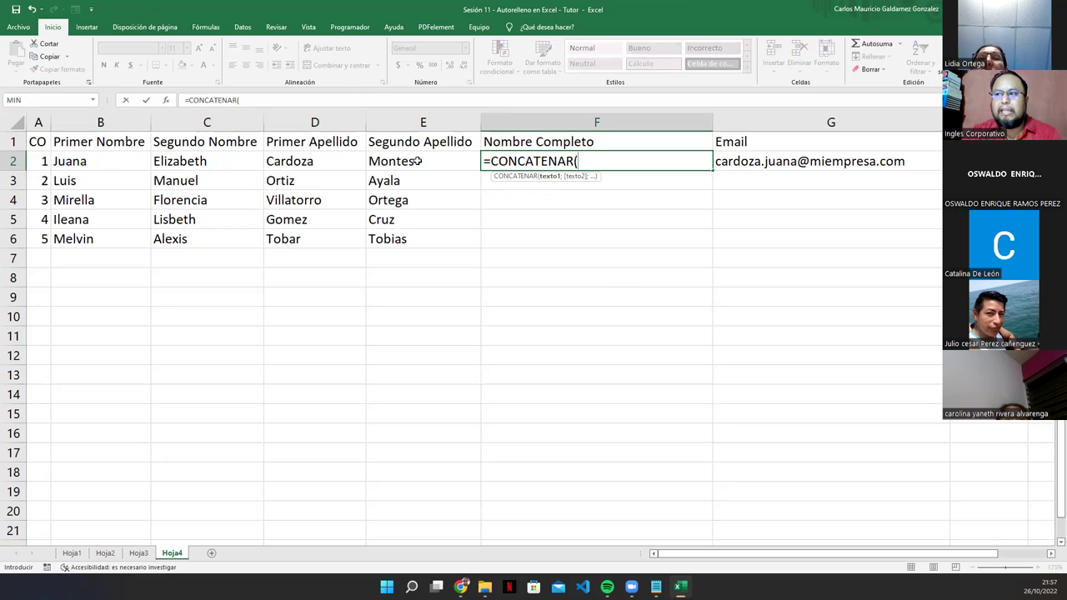
click(593, 165)
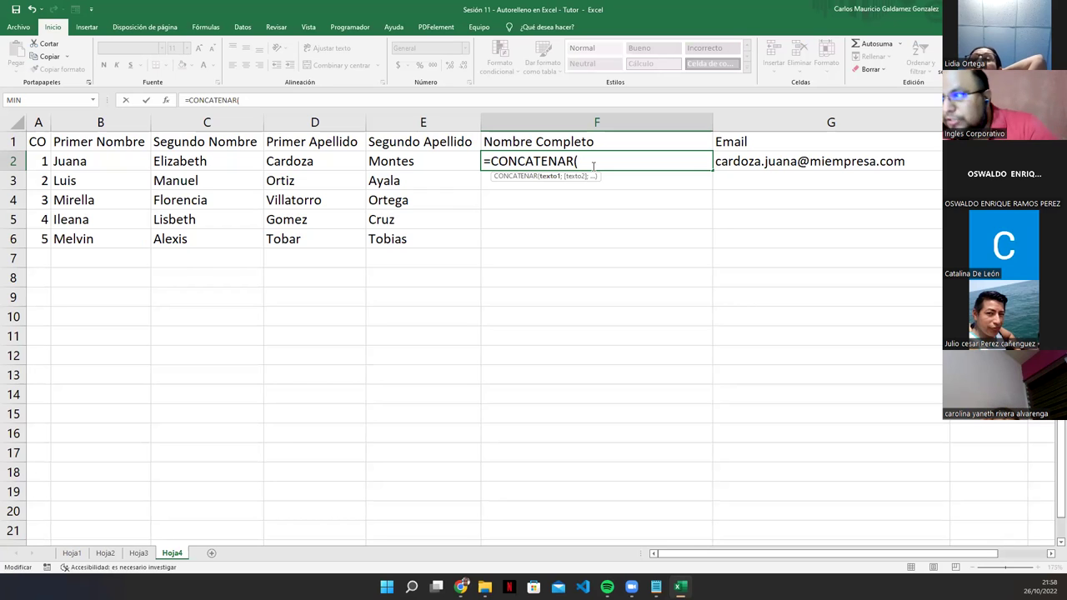
Step: Build the surname part of F2's formula: D2, a space, E2, then a ", " separator
click(295, 165)
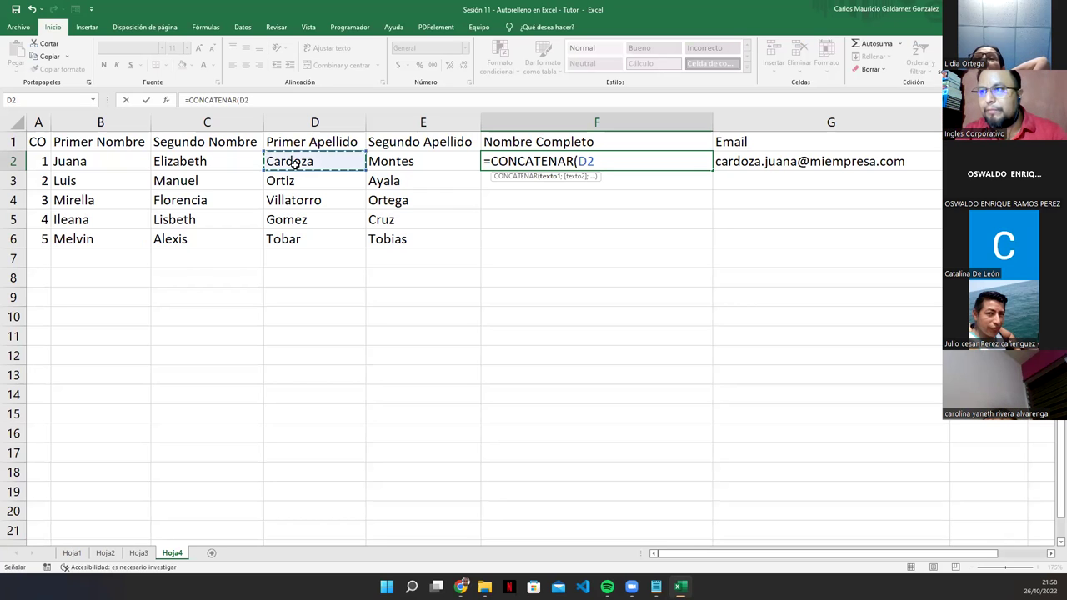
text(;)
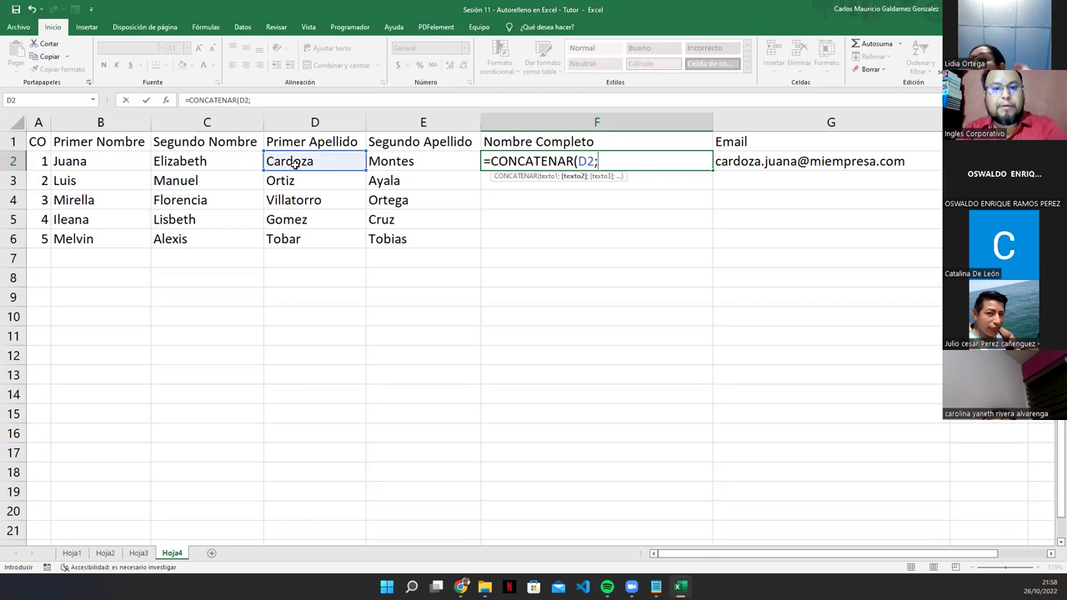
text(" ")
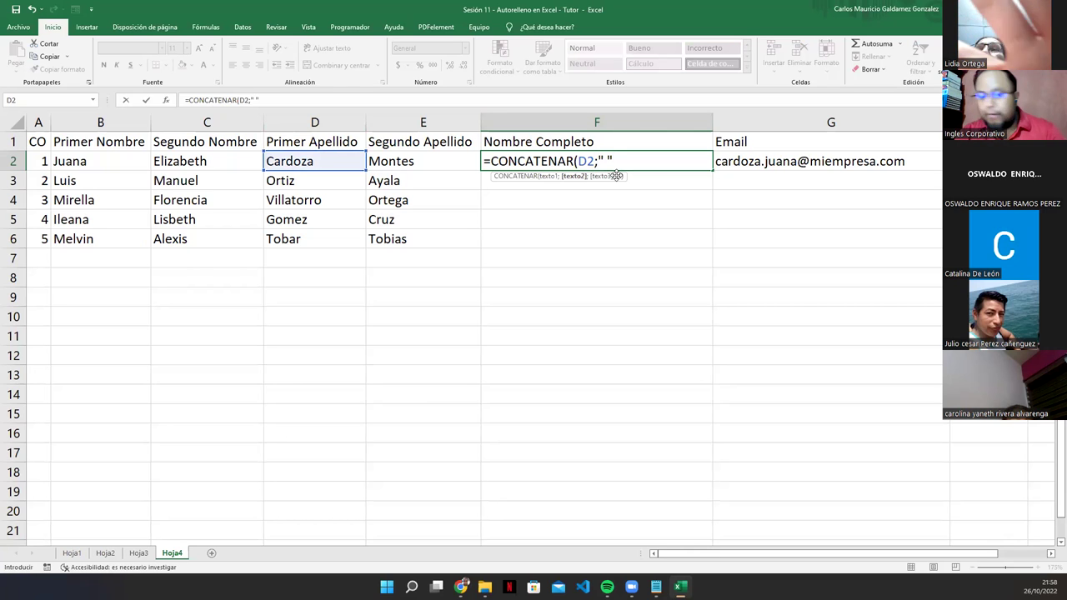
text(;)
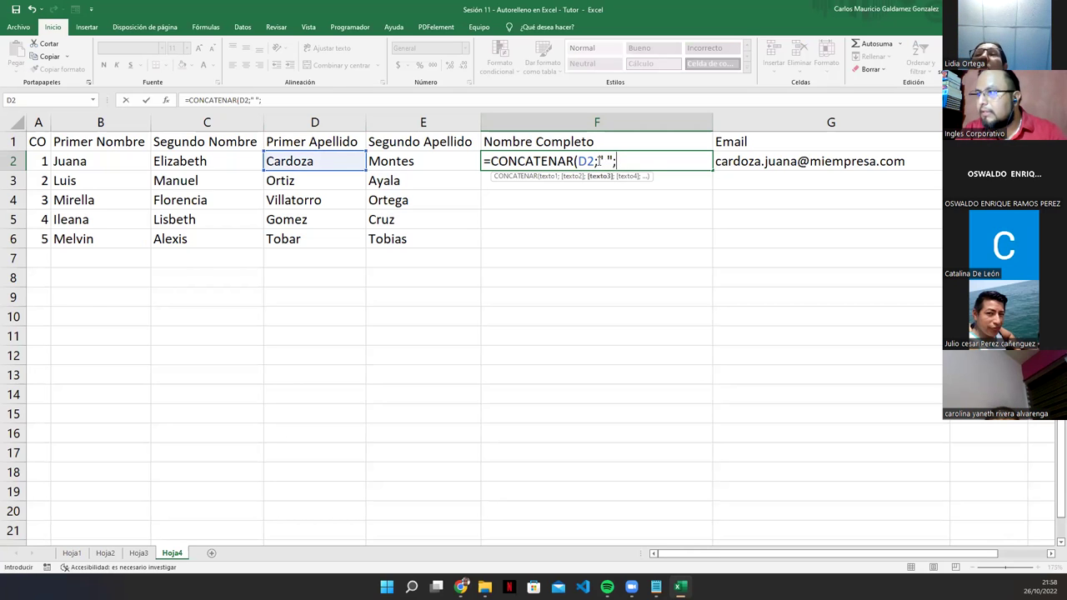
click(617, 161)
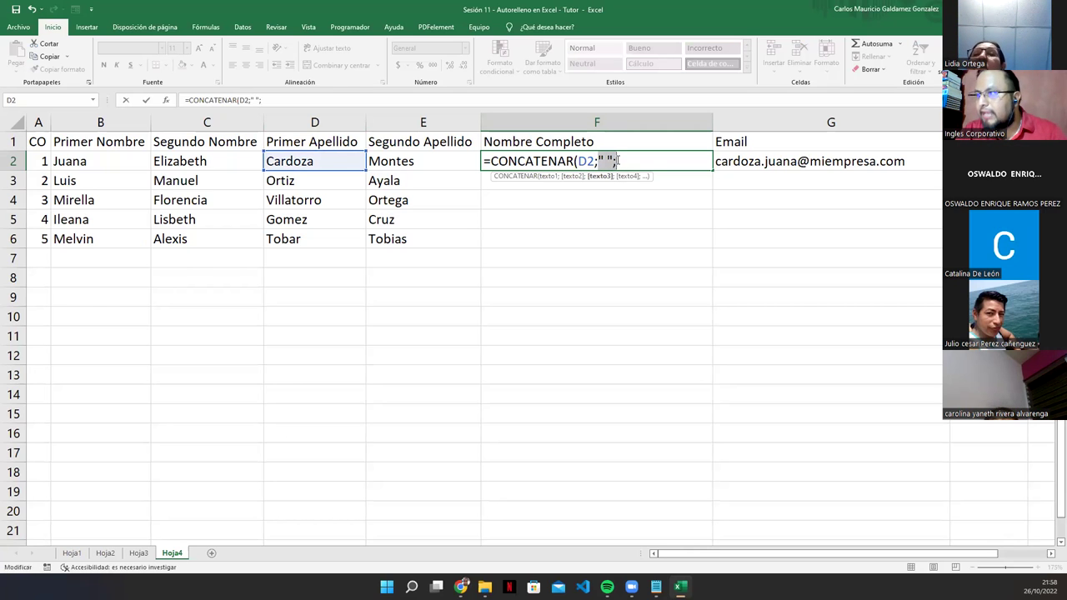
click(391, 160)
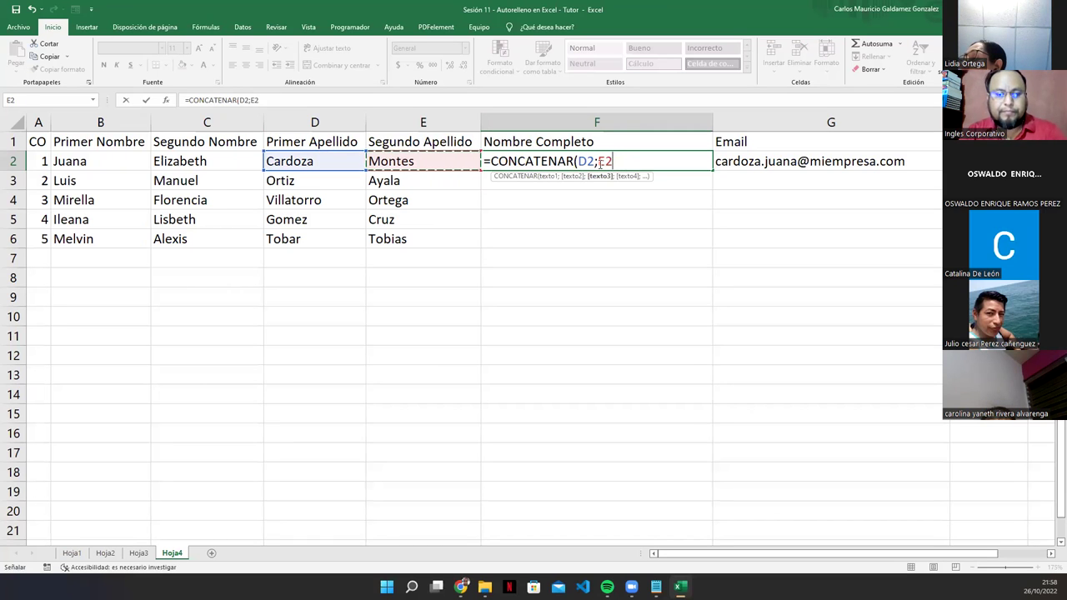
key(BackSpace)
key(BackSpace)
text(" ";)
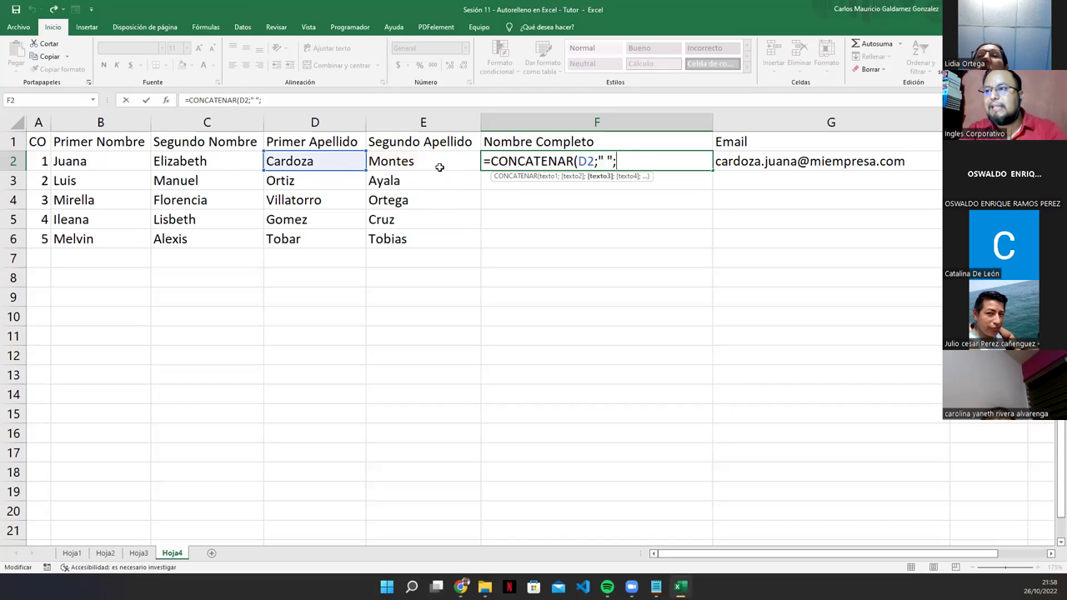
click(409, 163)
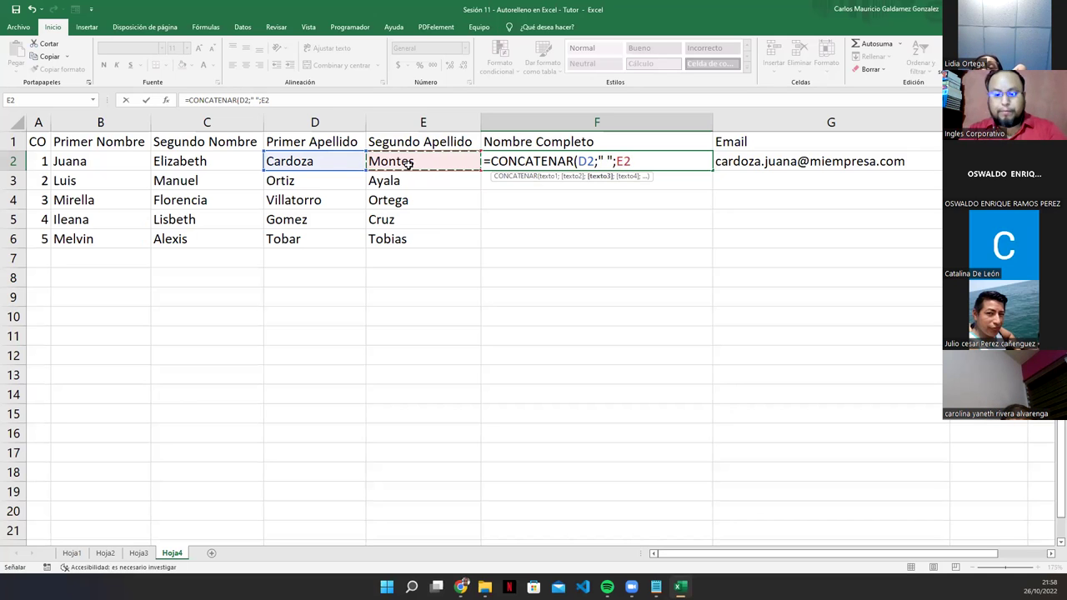
text(;)
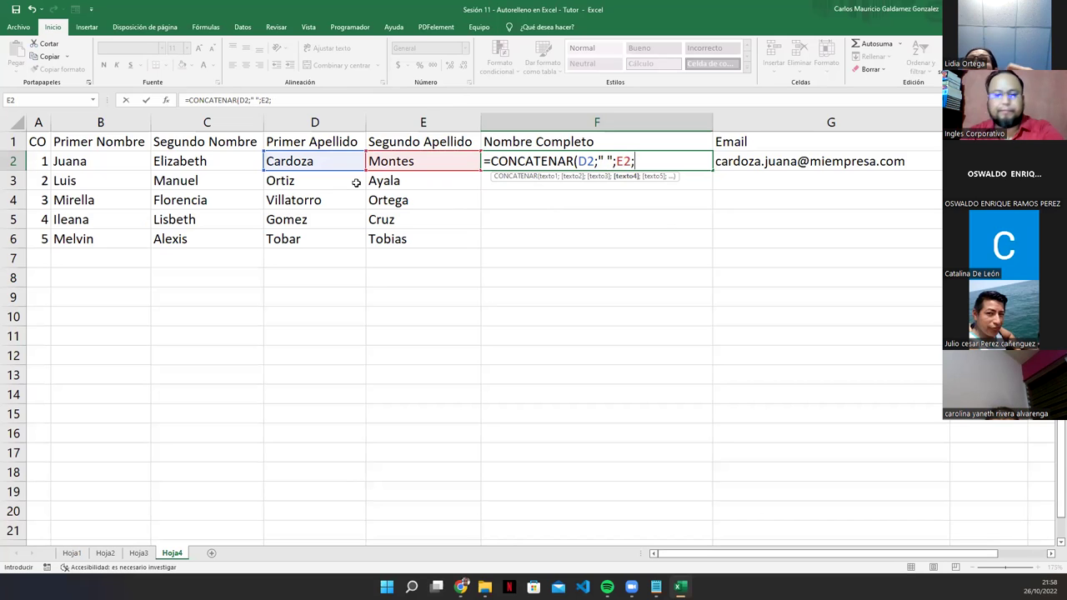
text(")
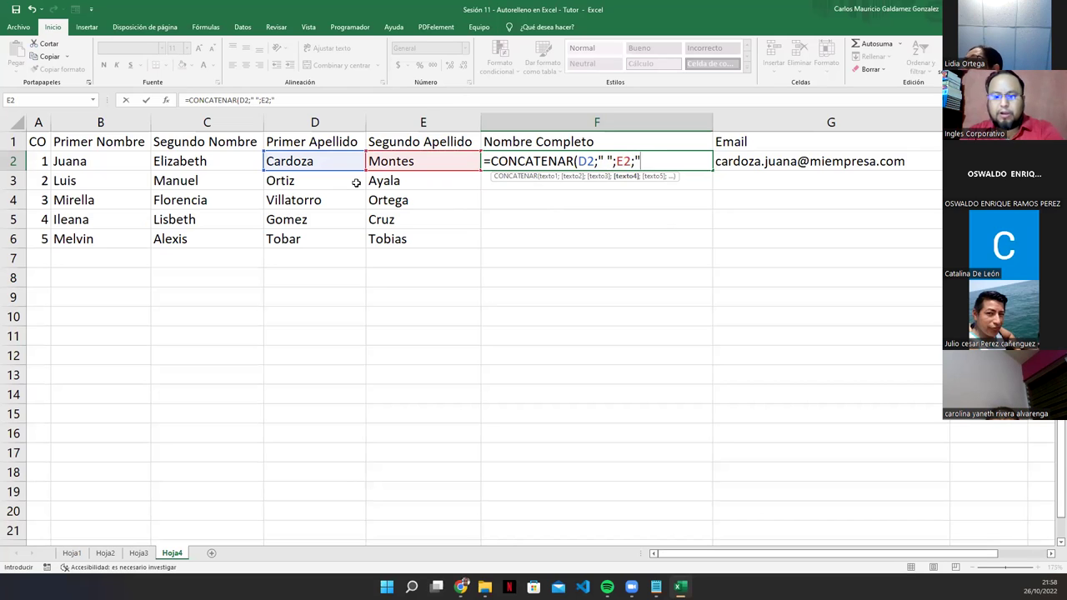
text(, ")
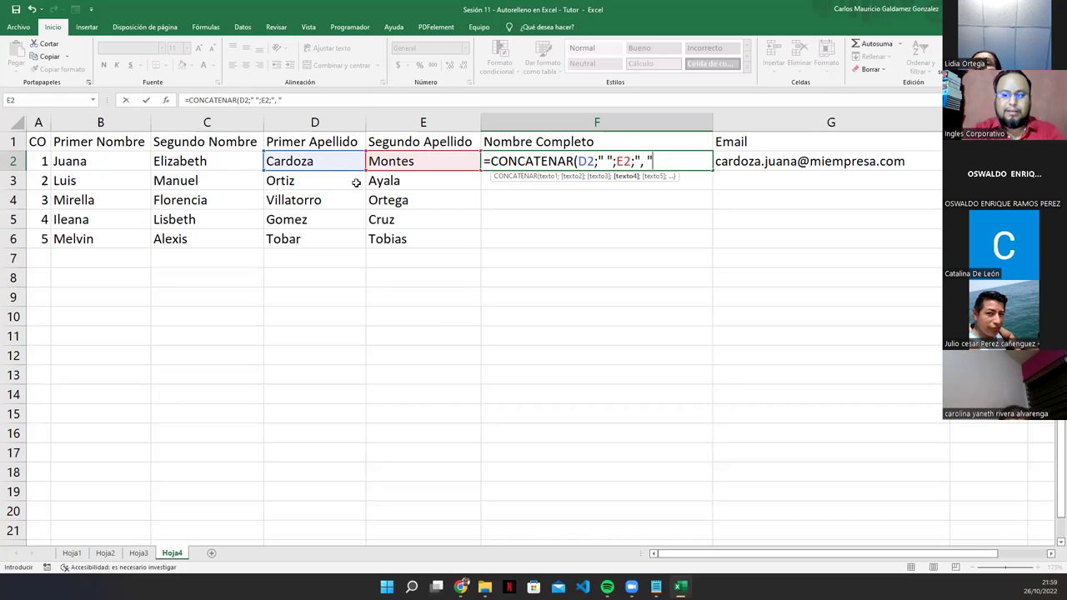
text(;)
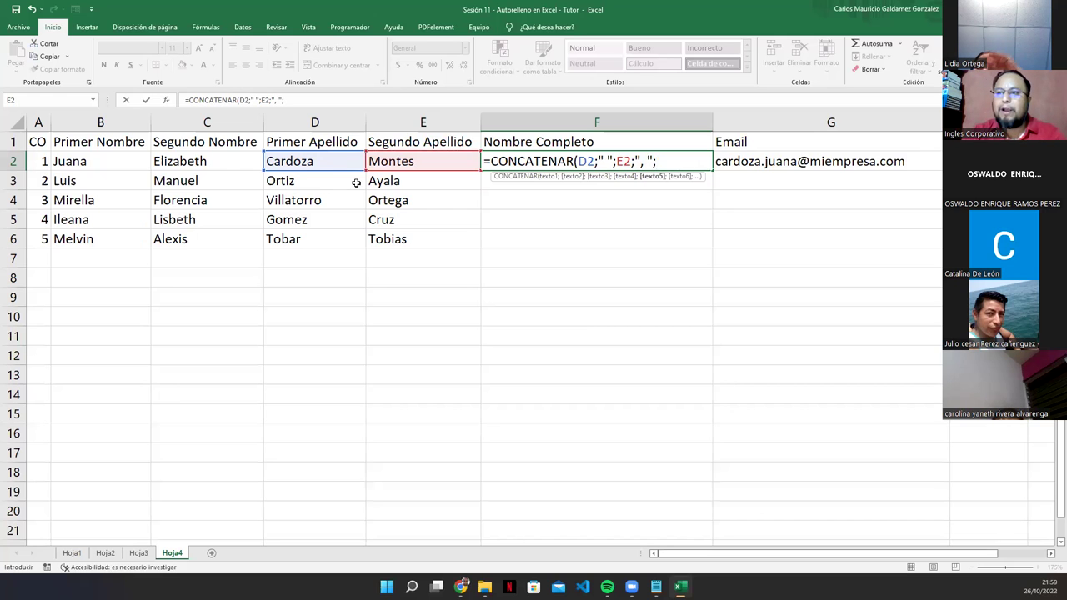
Step: Add B2, a space and C2, completing =CONCATENAR(D2;" ";E2;", ";B2;" ";C2) in F2
click(75, 162)
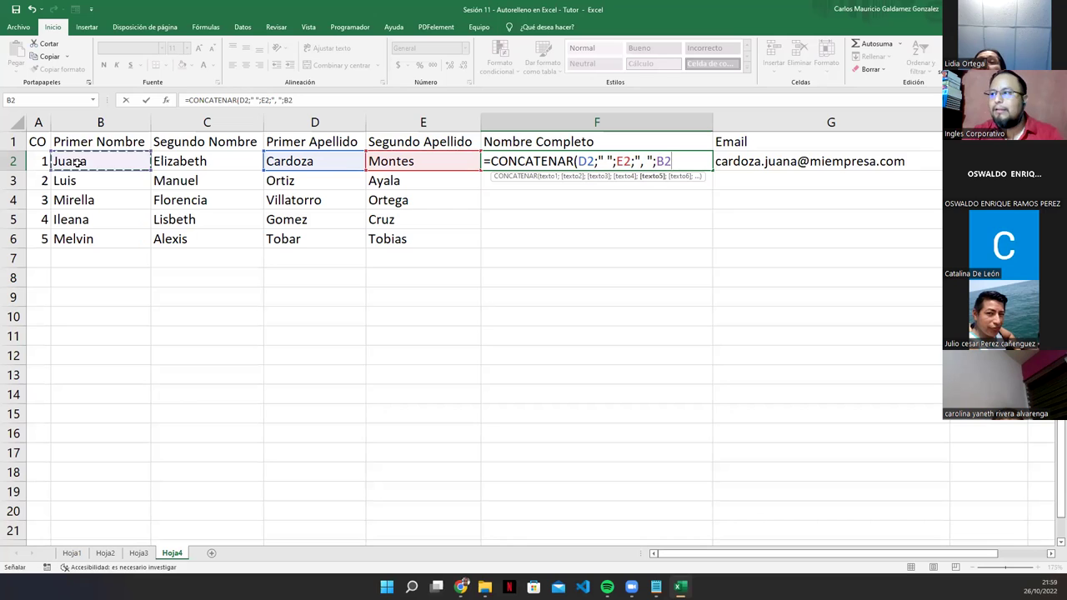
text(;)
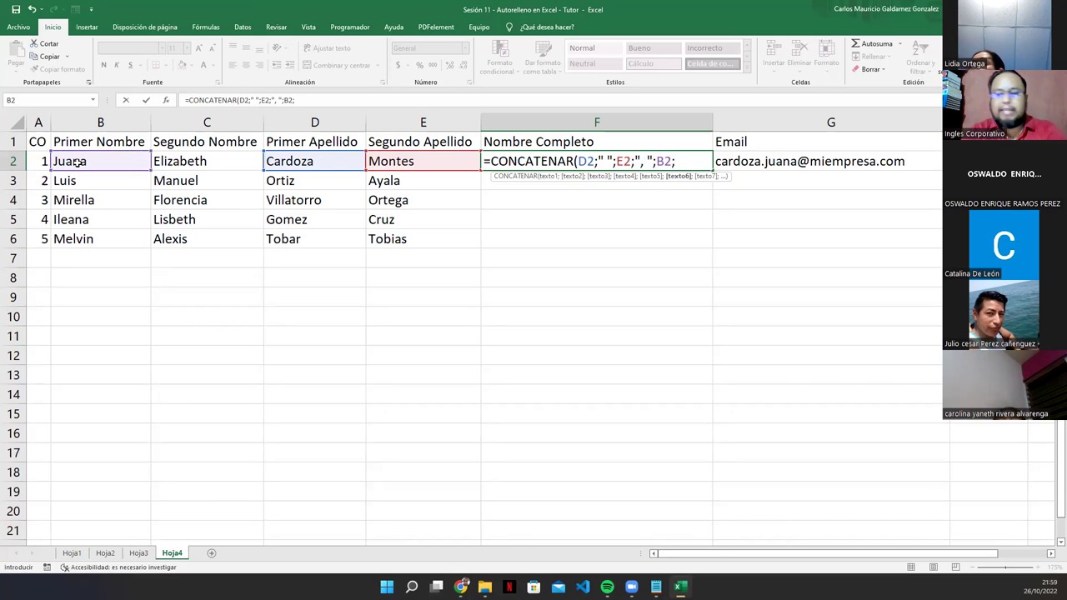
text(" ")
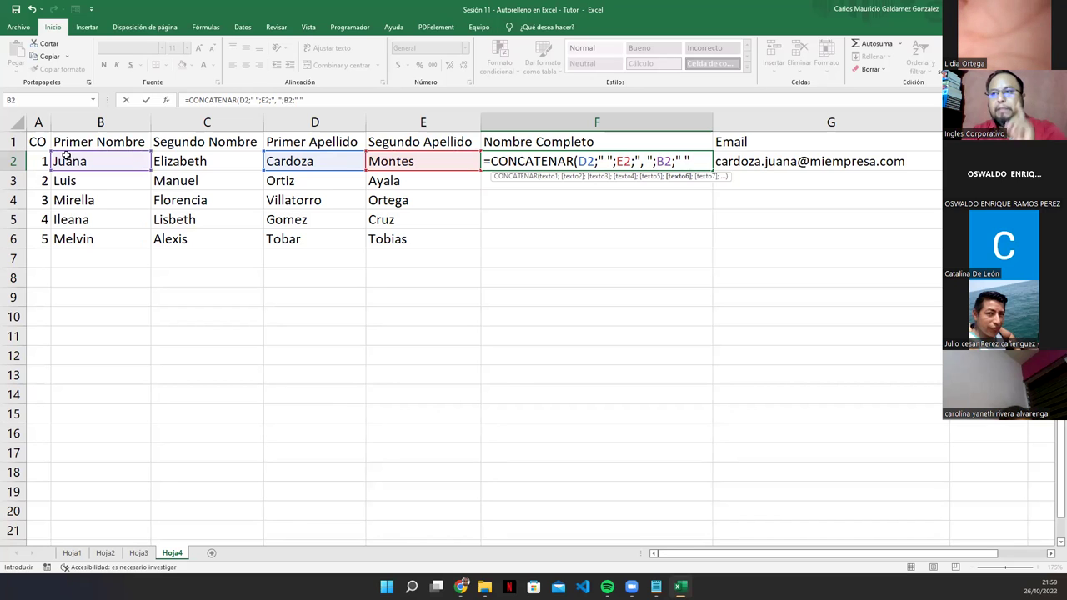
click(164, 160)
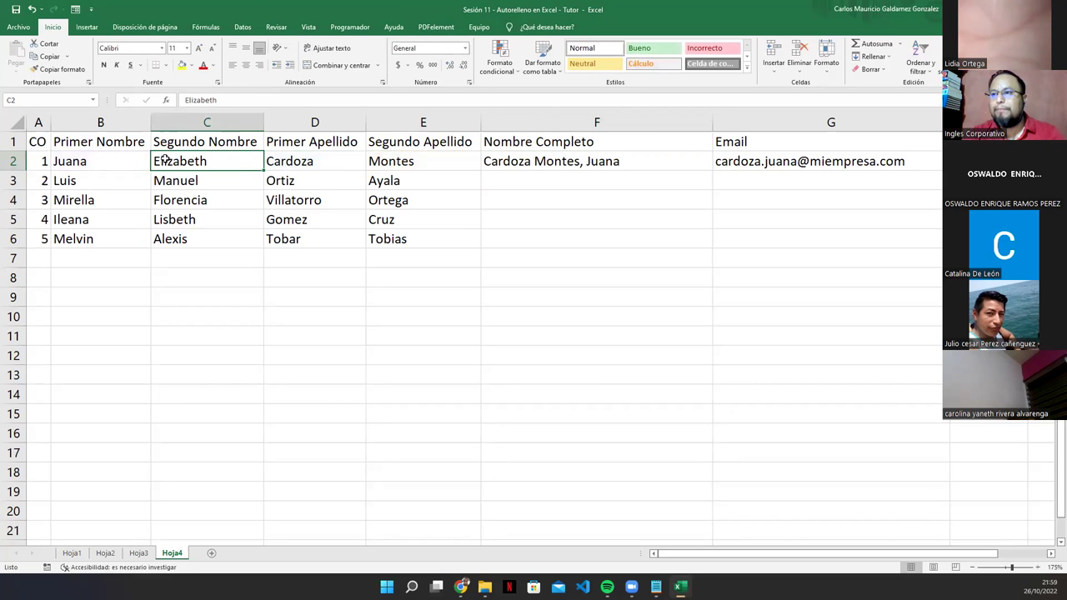
double_click(683, 161)
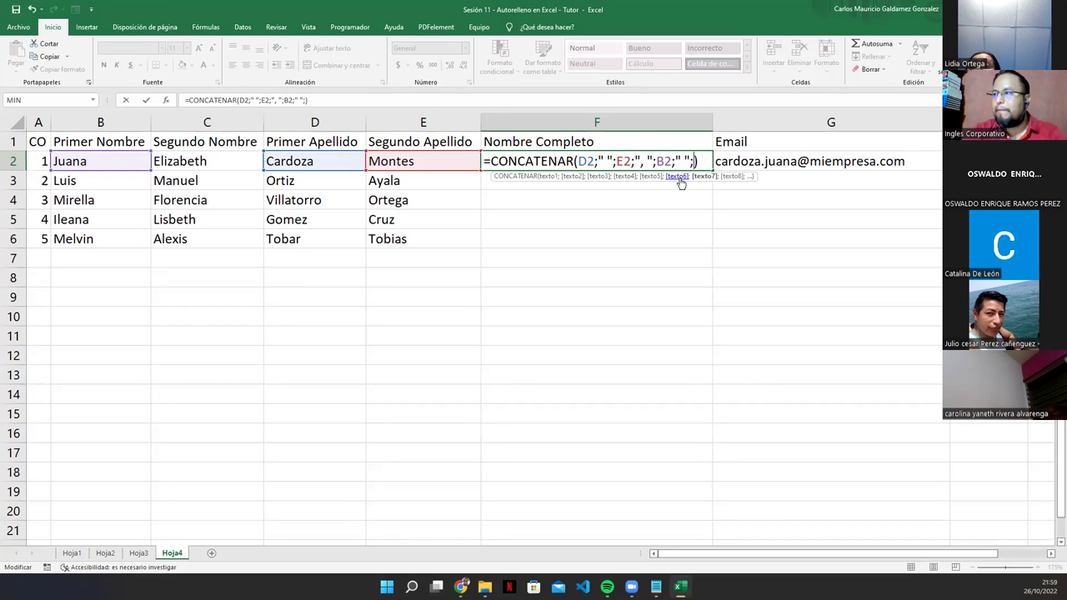
text(;)
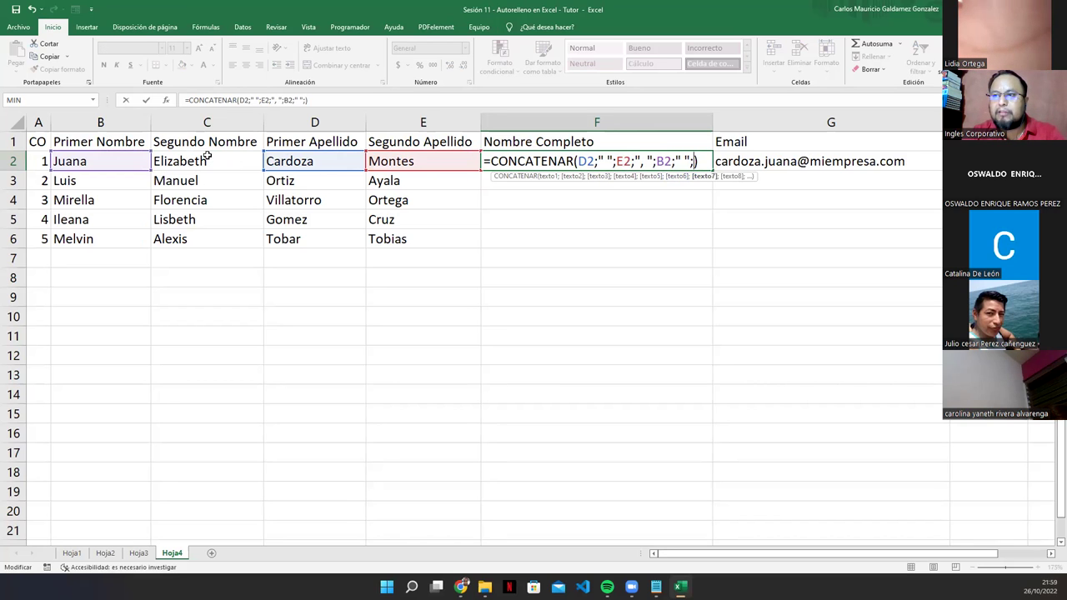
click(203, 158)
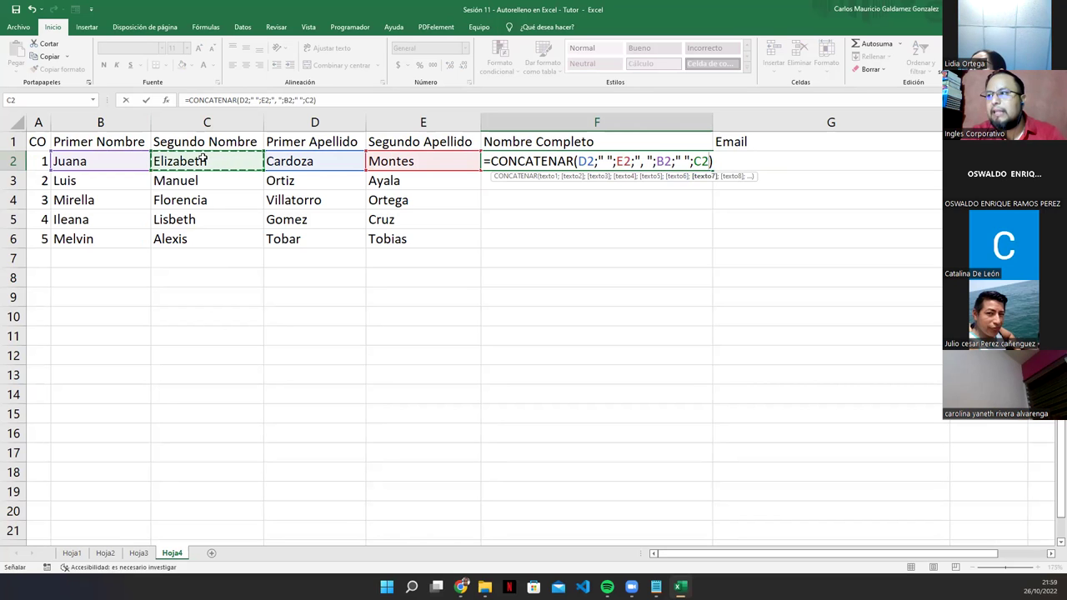
key(Return)
key(Return)
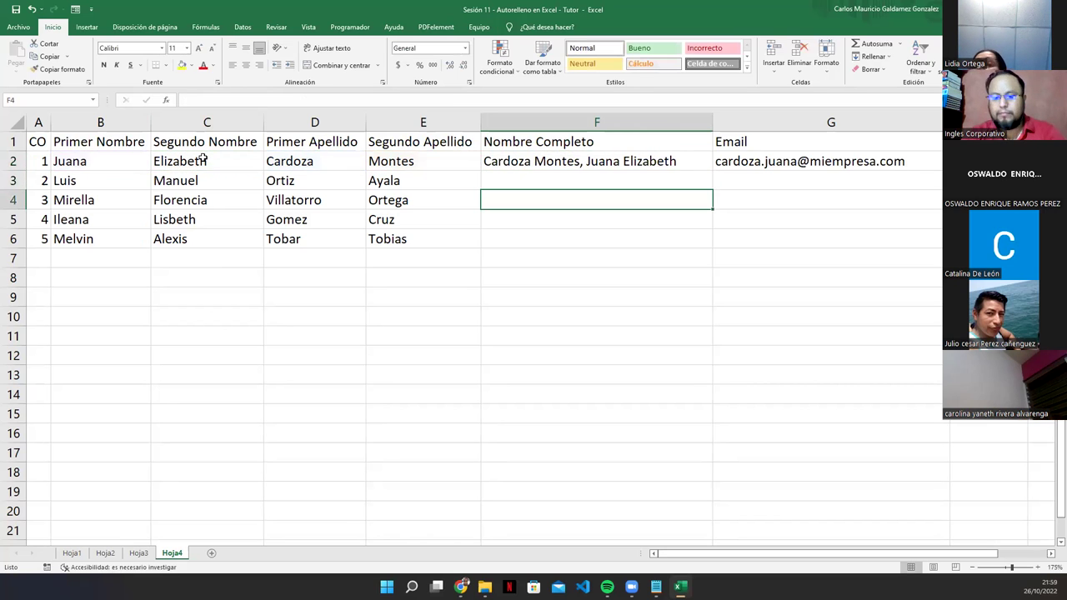
key(Up)
key(Up)
key(F2)
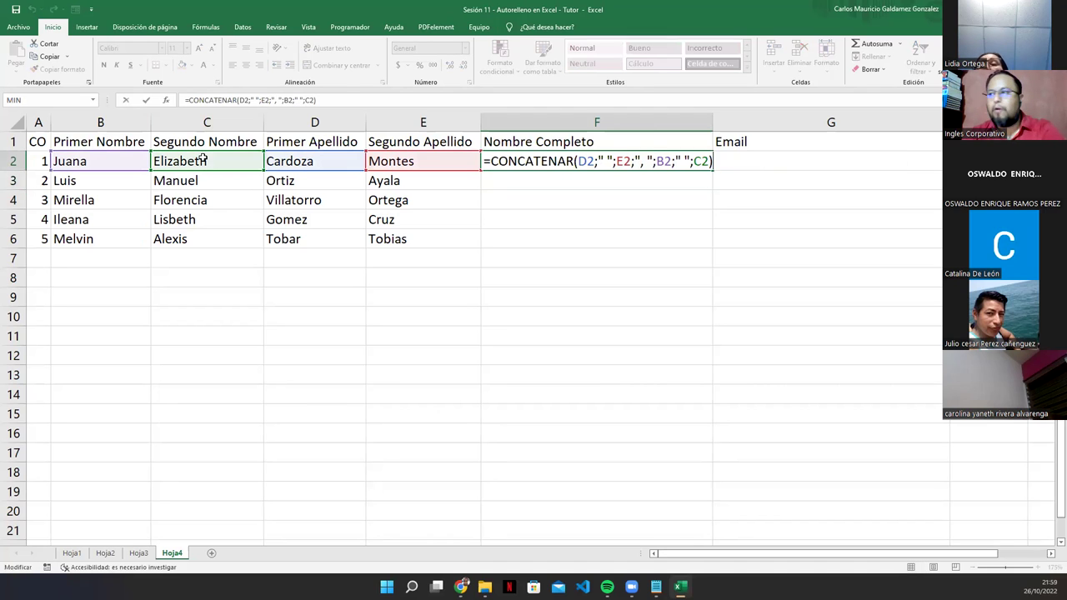
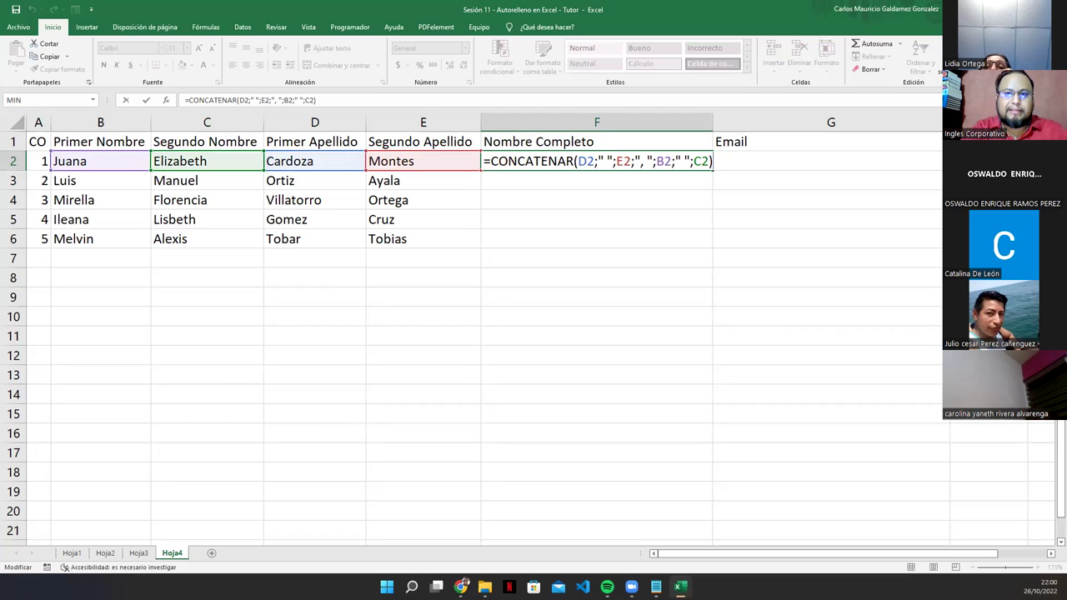
Step: Copy the surname-first full-name formula from F2 down through F6
click(461, 586)
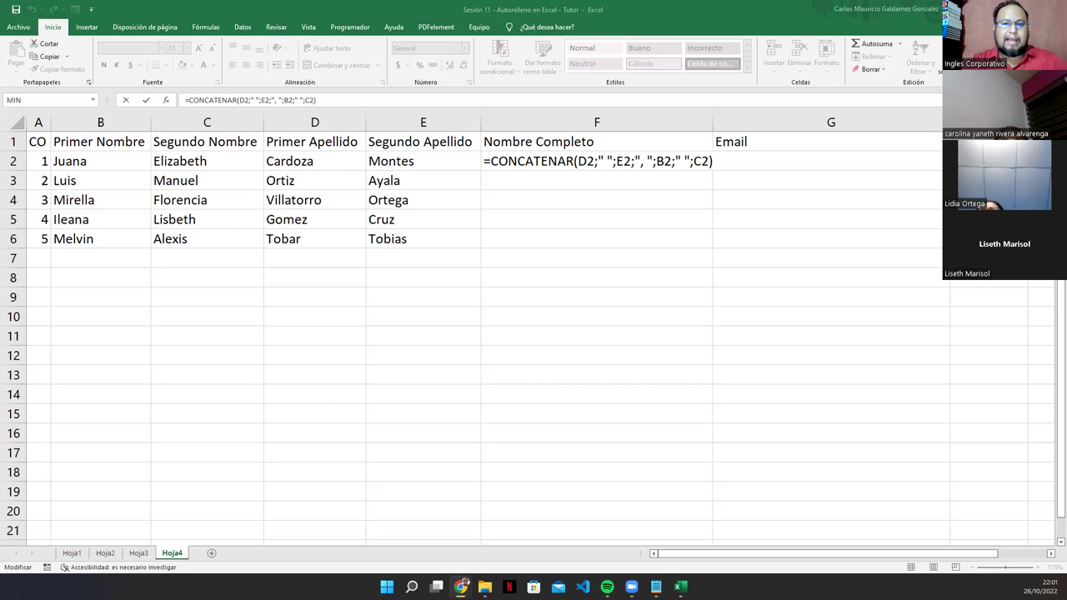
click(522, 160)
key(Escape)
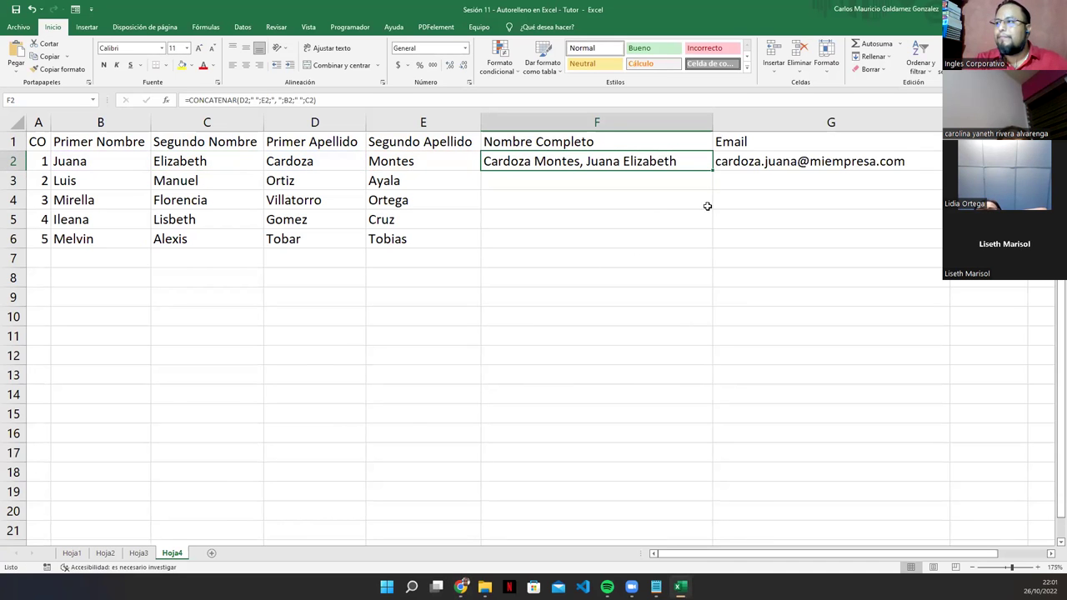
drag(713, 170, 355, 243)
drag(188, 227, 602, 243)
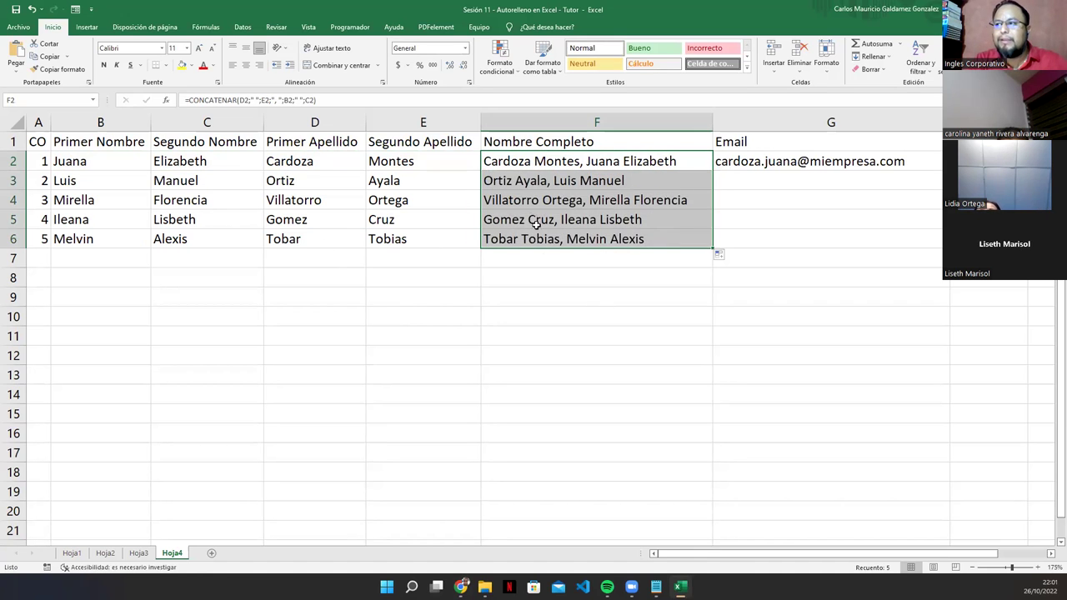
Step: Check the full names in F3:F6 against the name and surname columns, then review G2's email formula
click(505, 186)
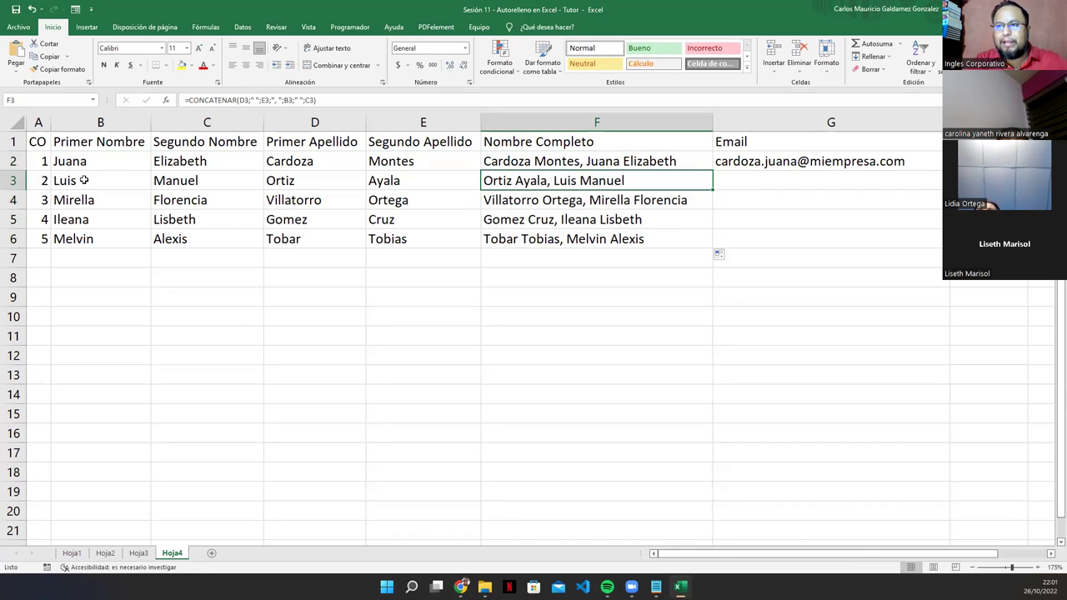
click(275, 185)
click(402, 175)
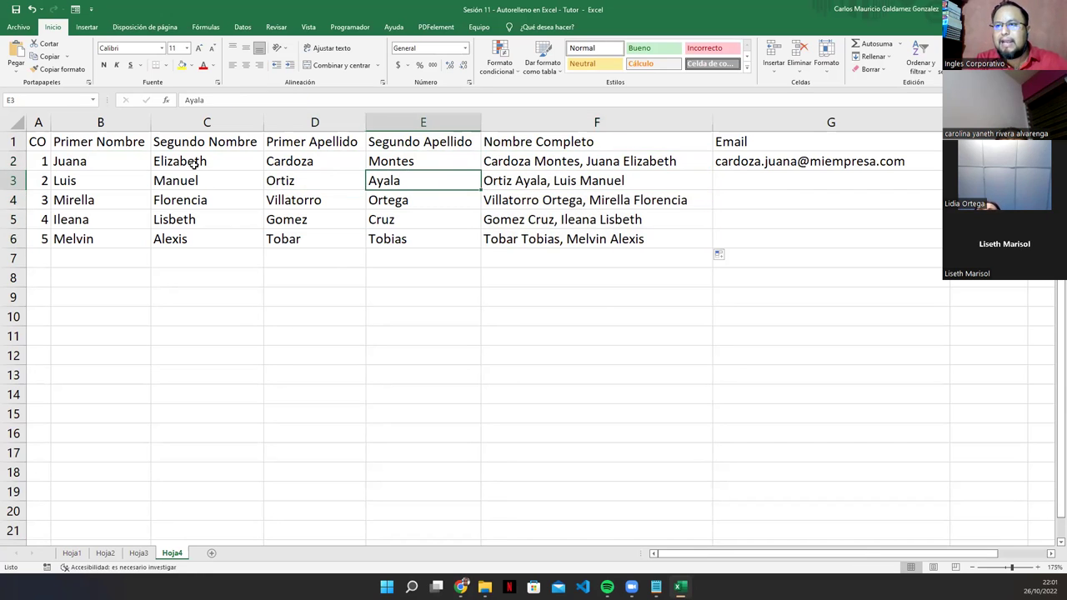
click(126, 176)
click(208, 181)
click(551, 188)
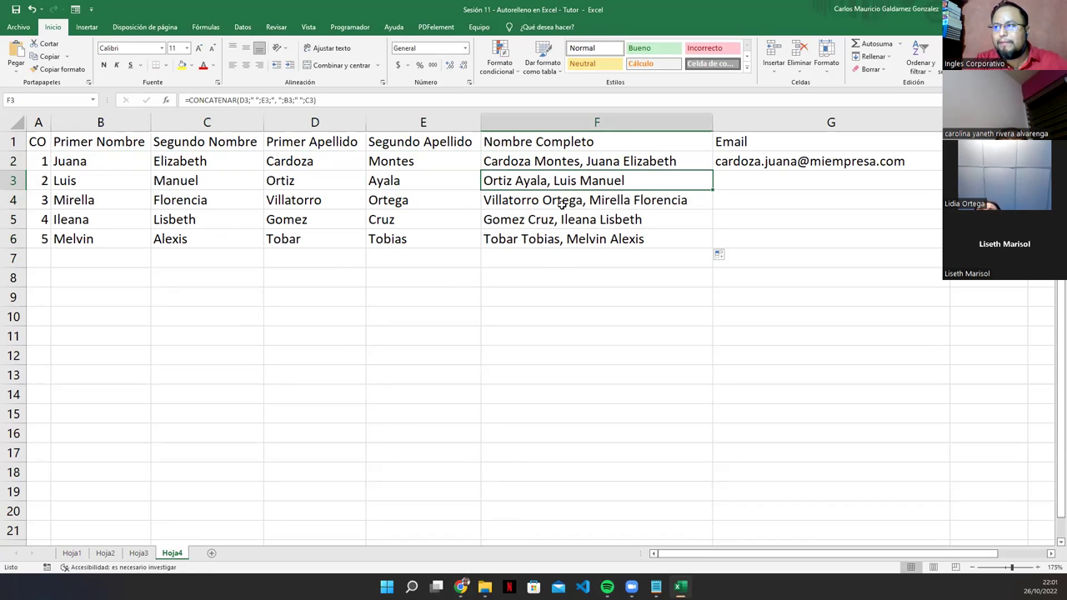
click(562, 204)
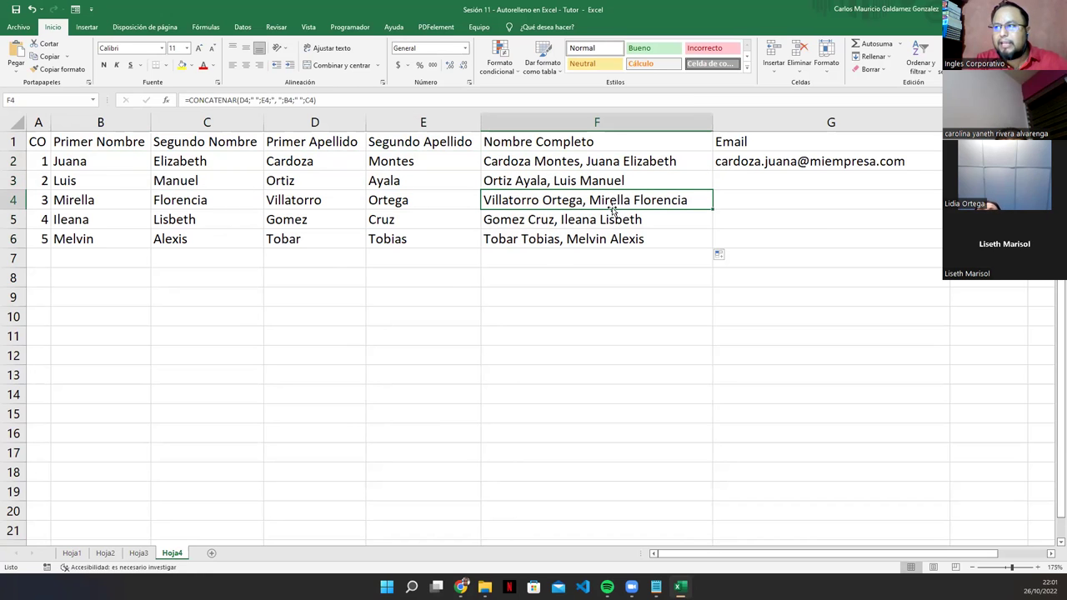
click(507, 219)
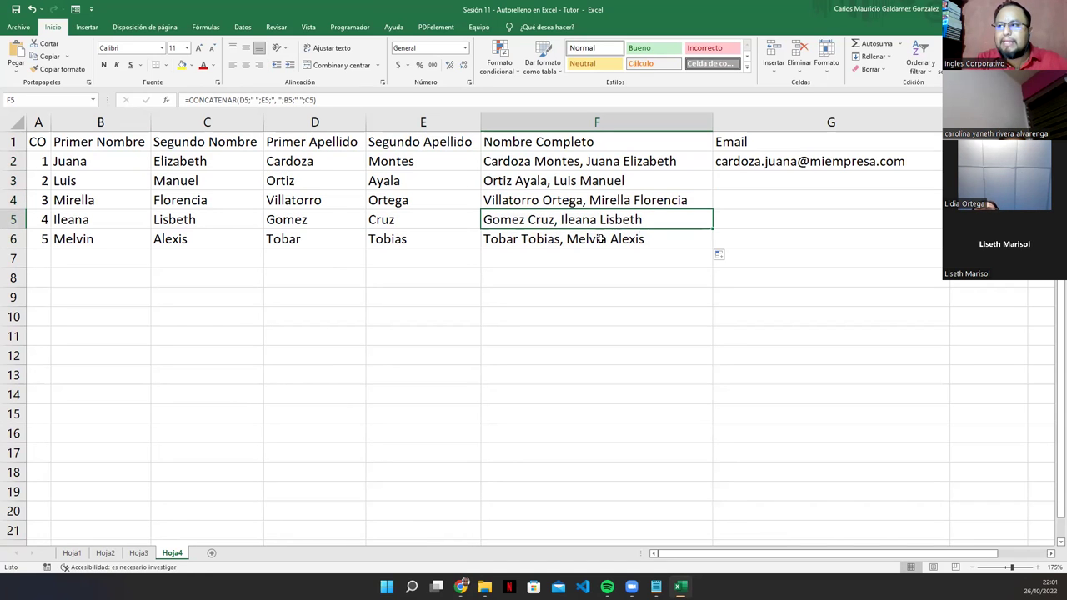
click(490, 245)
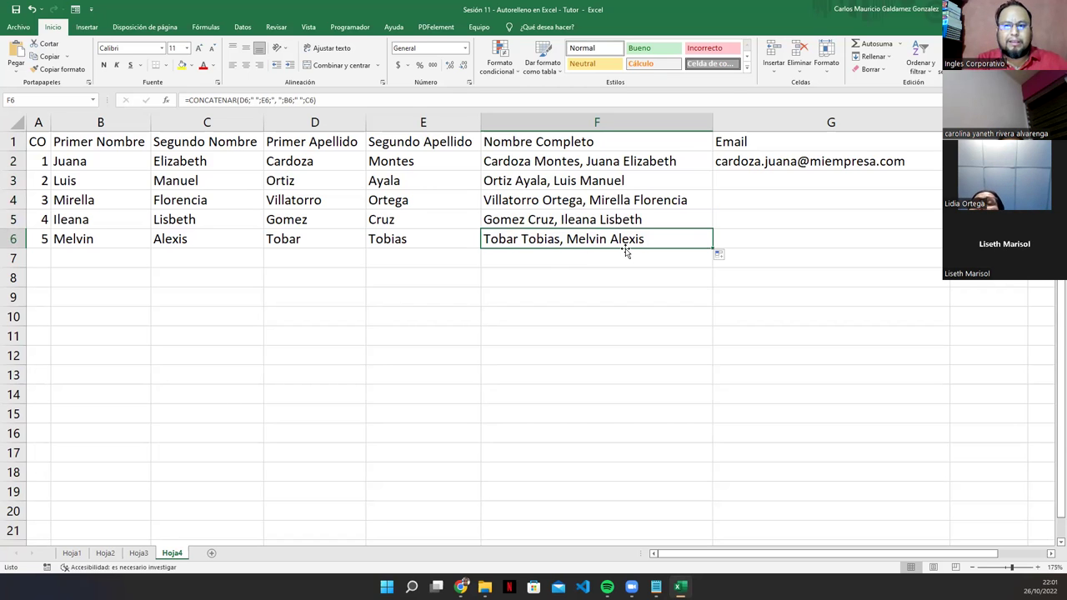
click(761, 165)
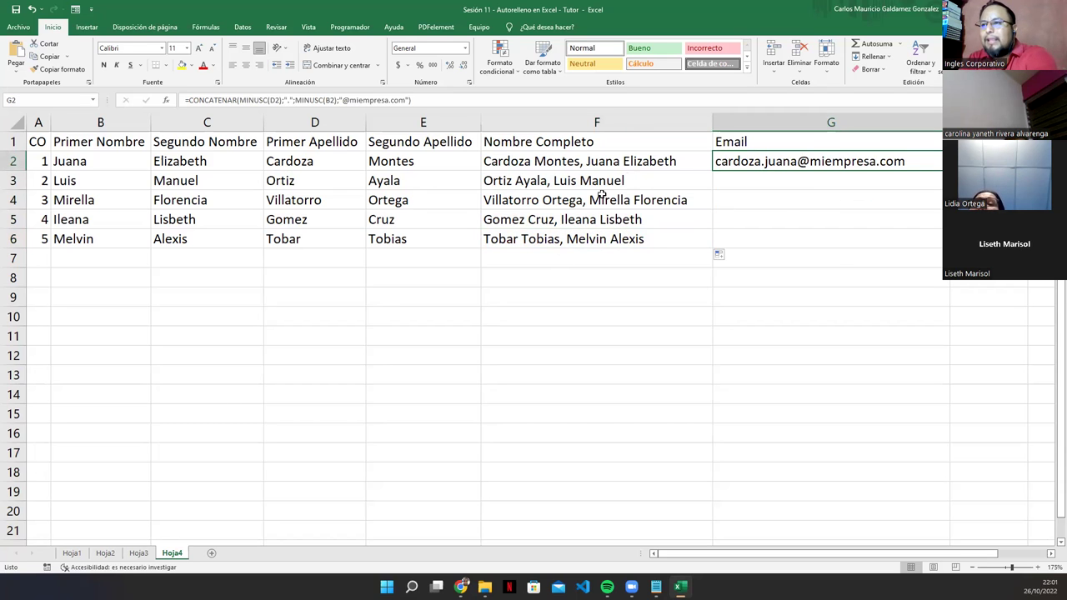
key(Delete)
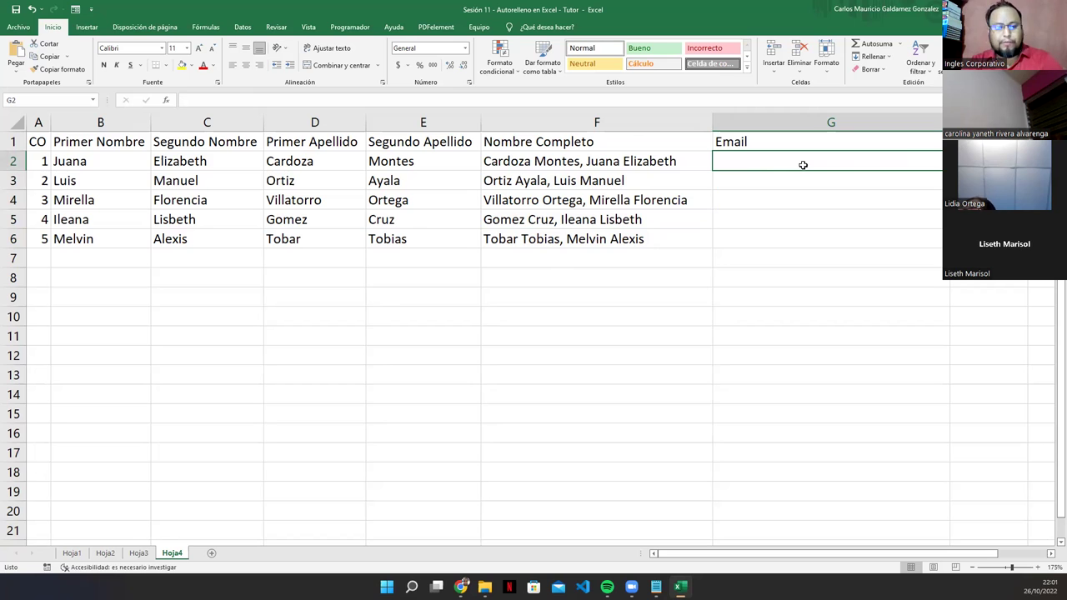
key(ctrl+z)
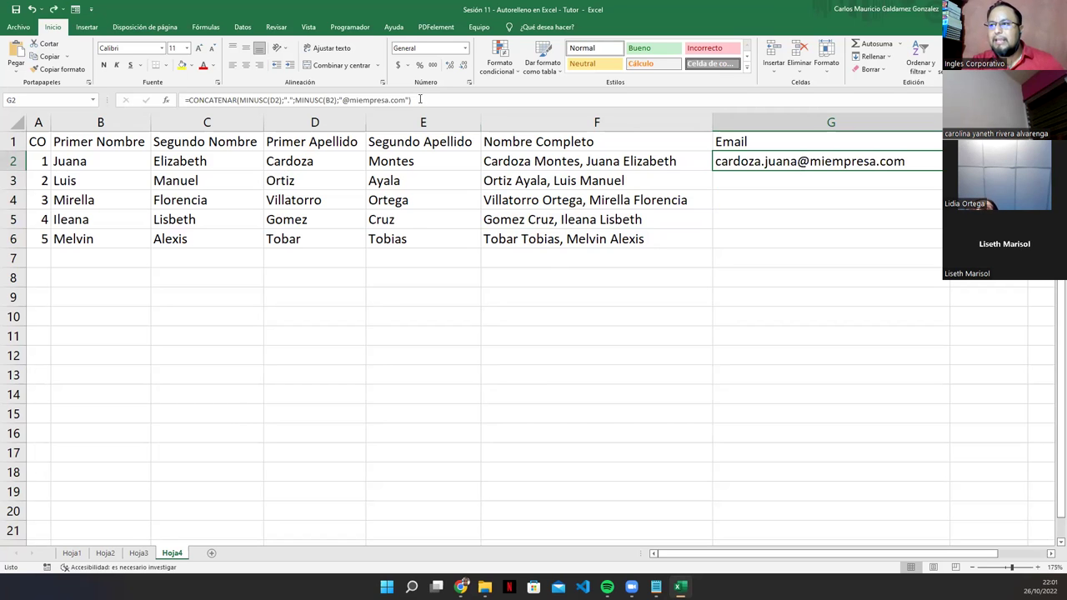
click(421, 99)
drag(410, 99, 173, 100)
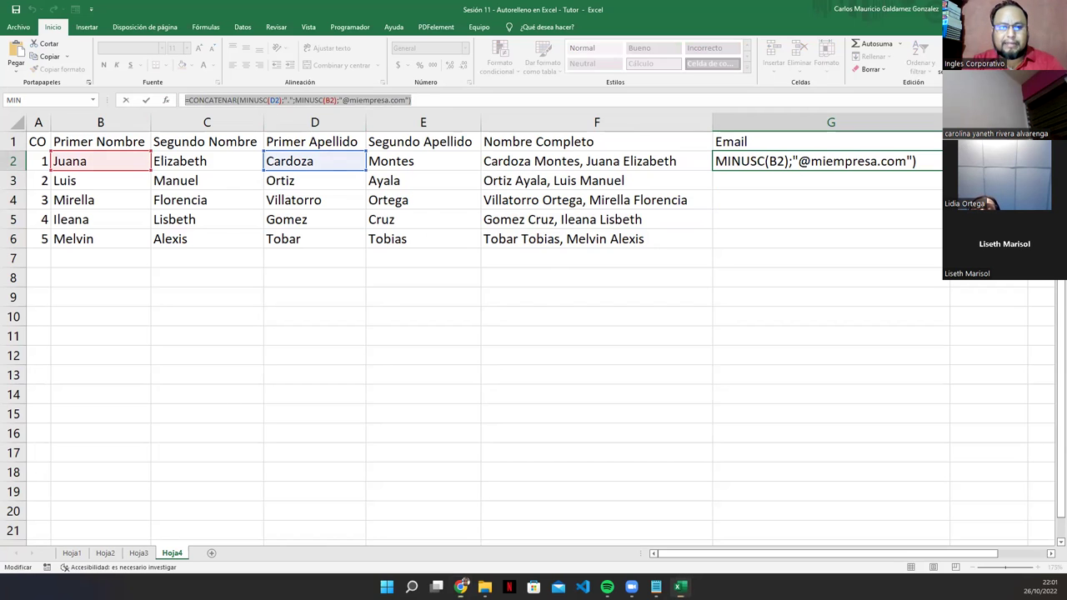
key(alt+Tab)
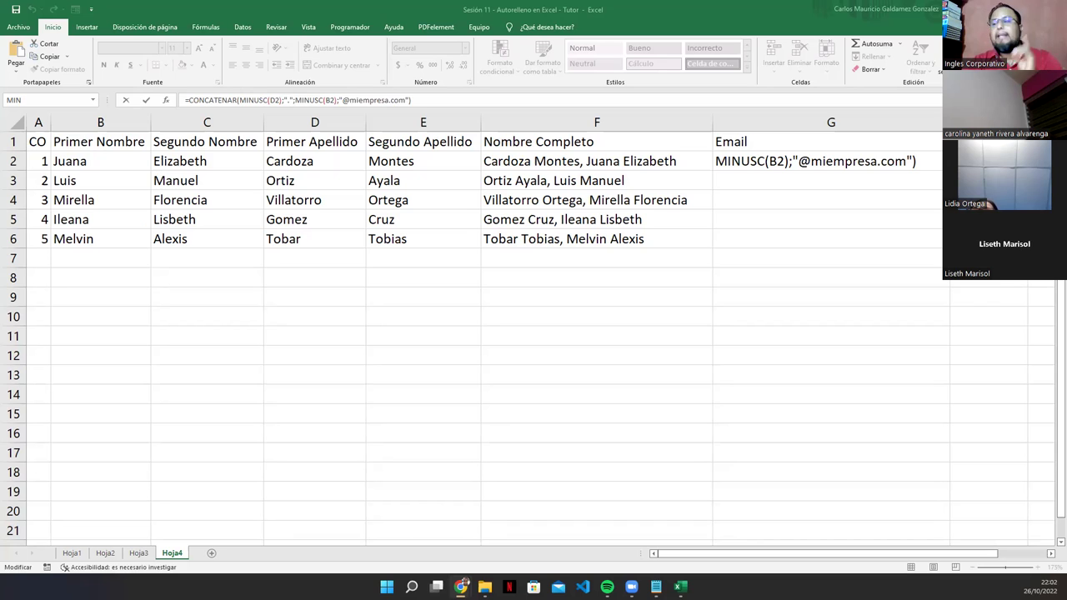
key(Return)
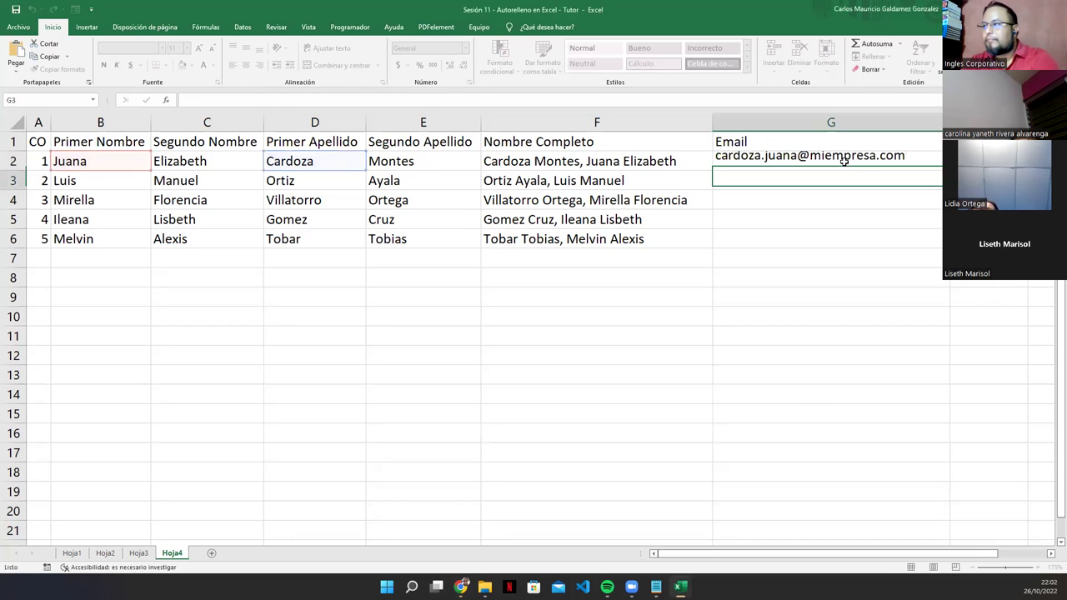
Step: Copy the lowercase email formula from G2 down to G6 and check the addresses against the name columns
click(844, 161)
drag(942, 170, 939, 251)
click(790, 205)
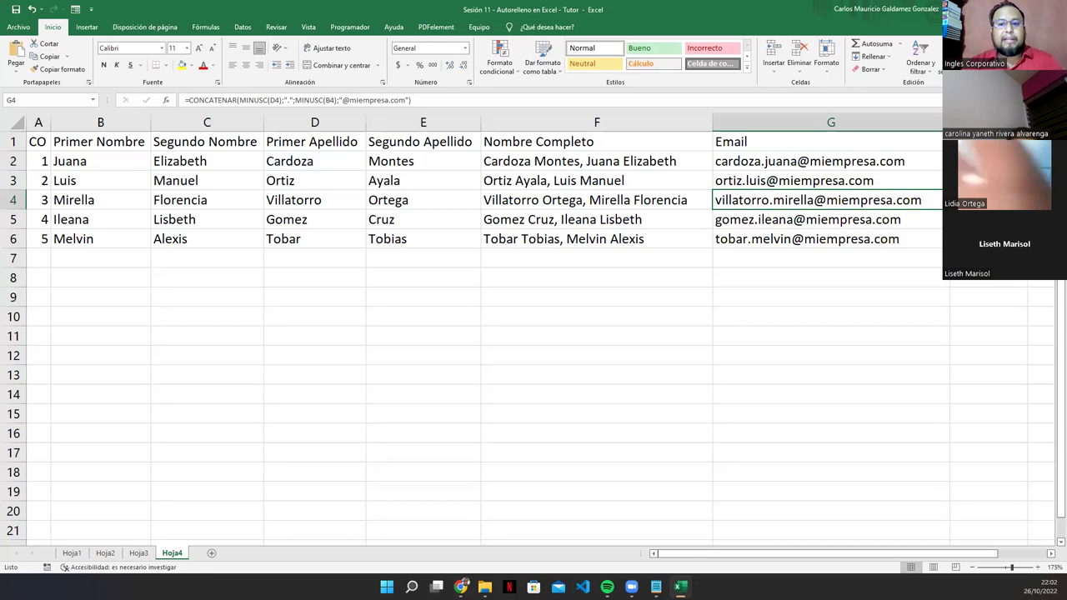
click(461, 586)
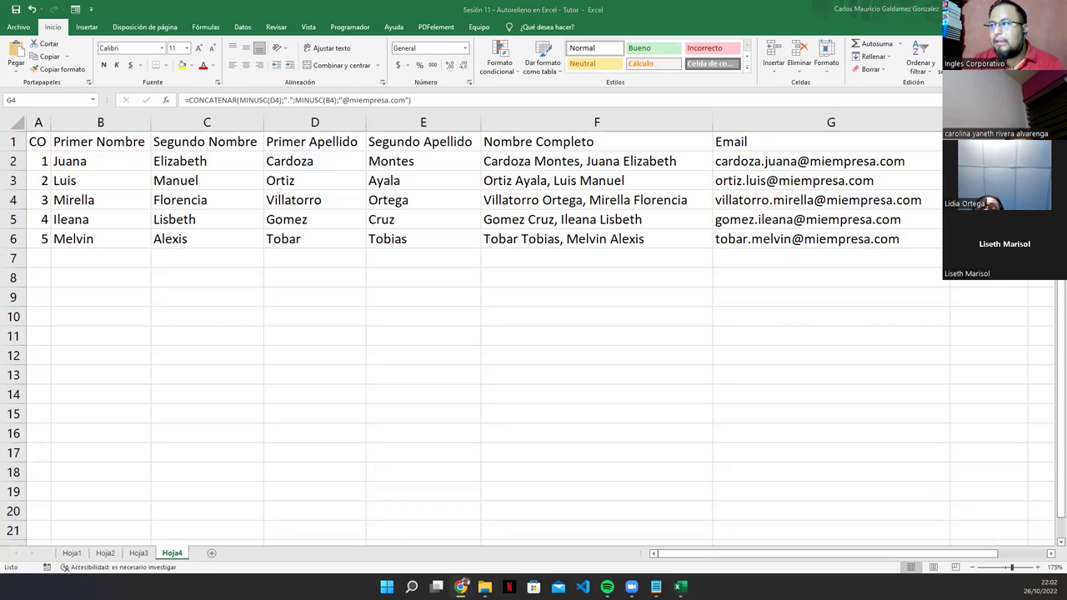
key(alt+Tab)
drag(765, 163, 781, 237)
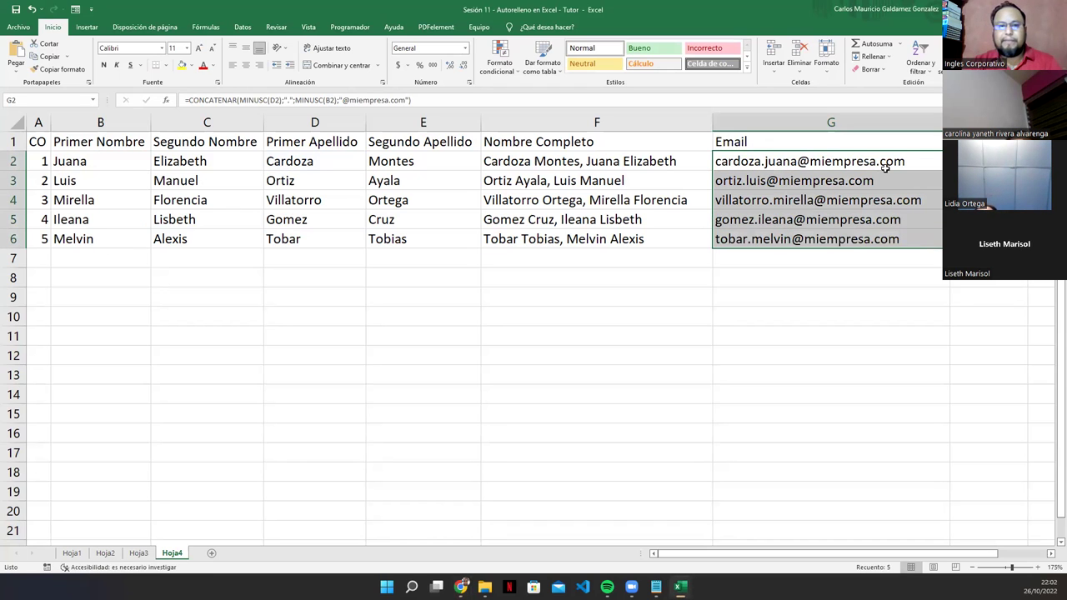
click(735, 166)
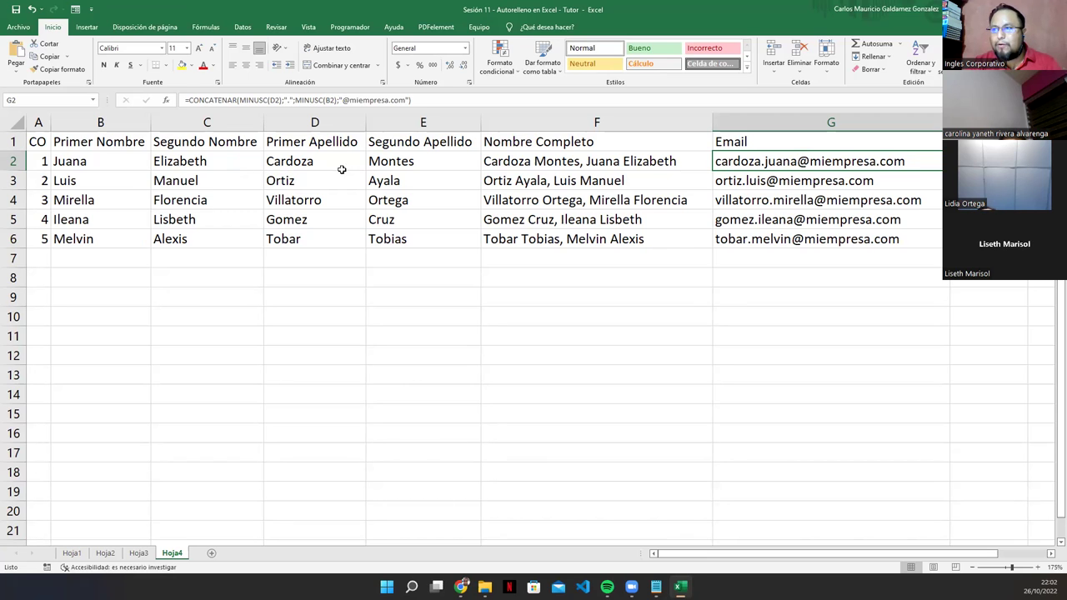
click(310, 164)
click(73, 161)
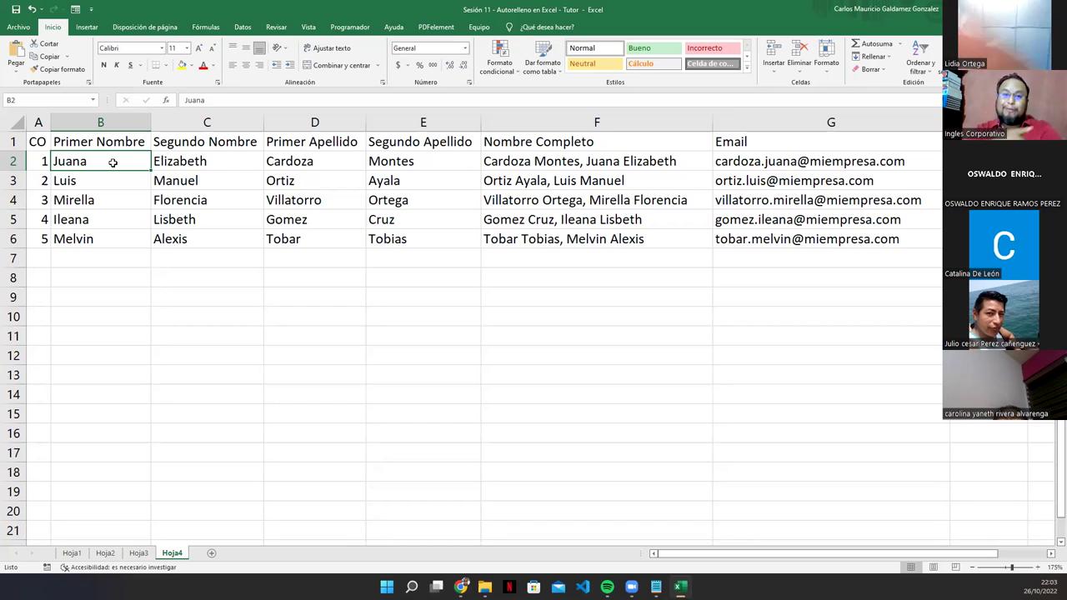
click(782, 162)
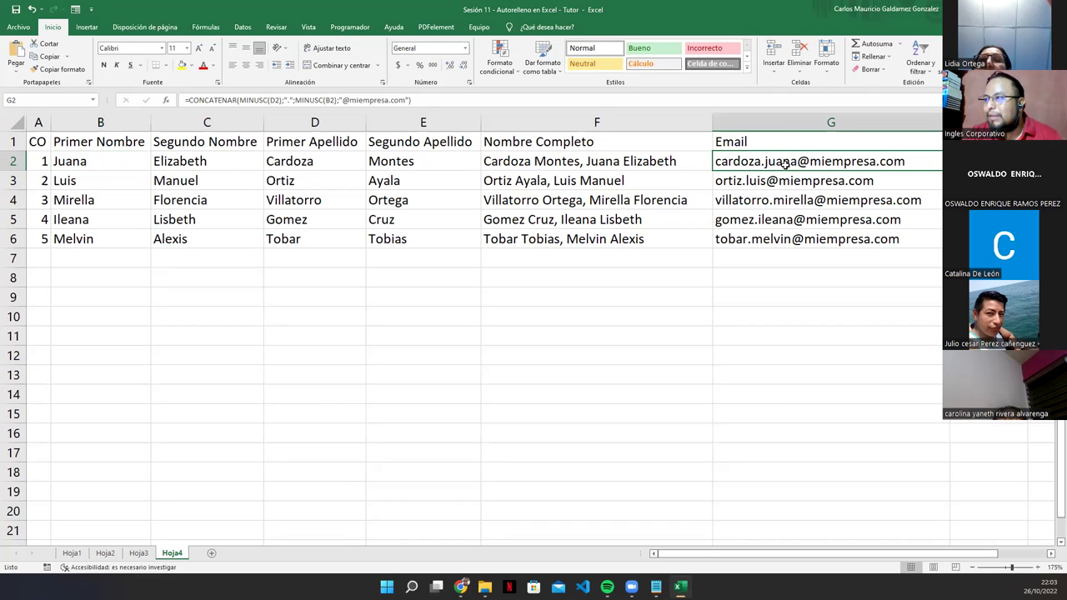
click(305, 100)
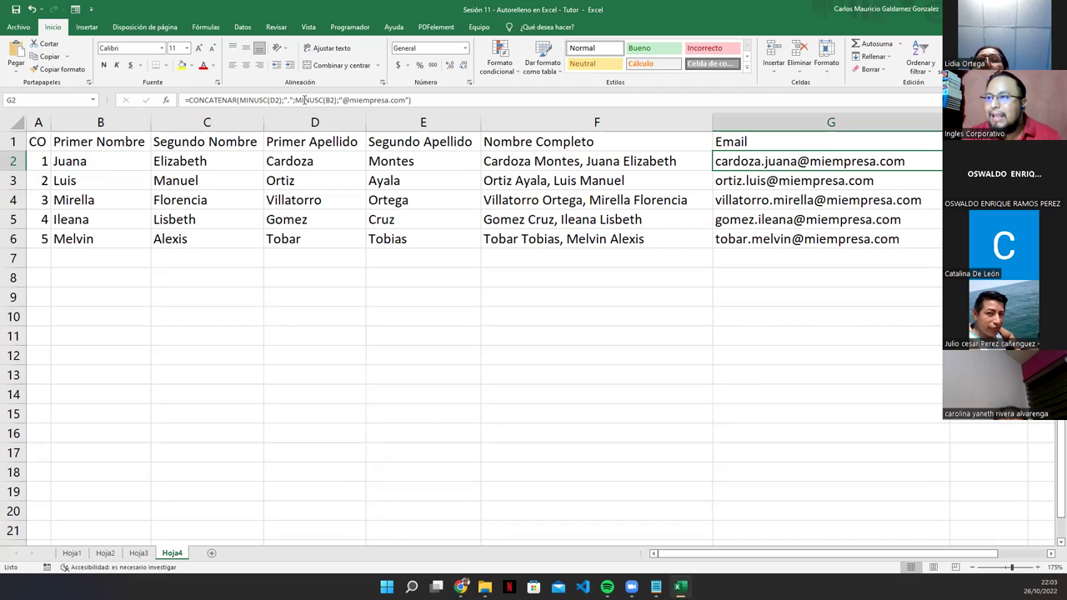
click(750, 160)
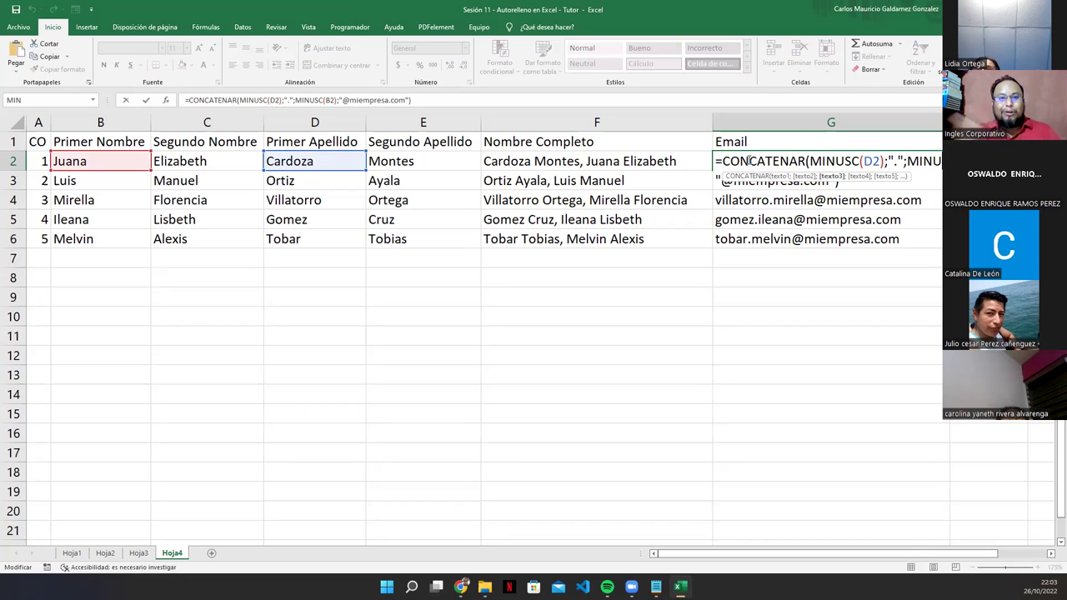
key(Return)
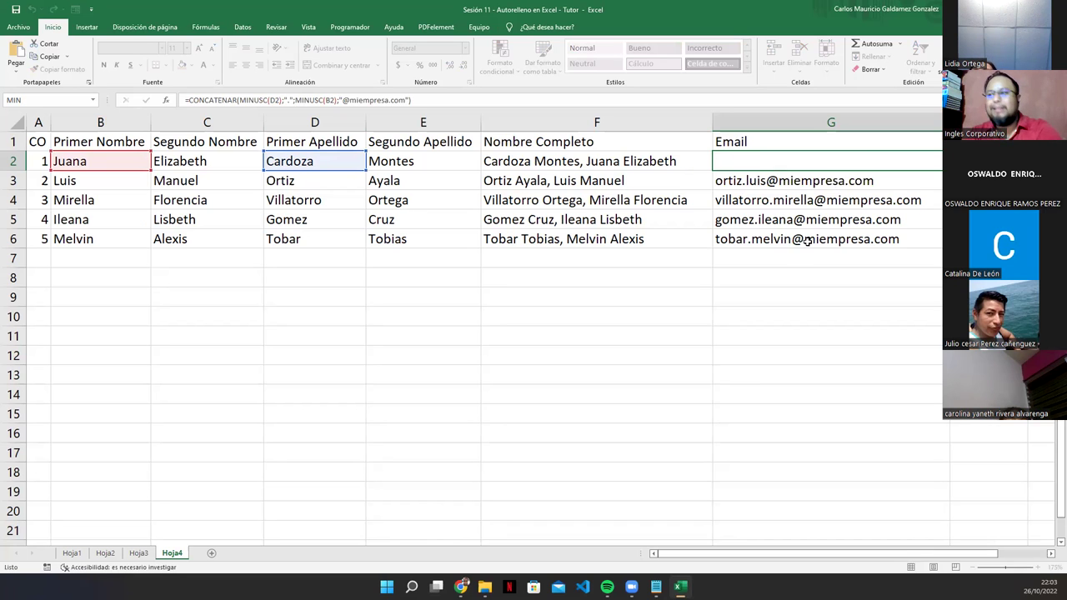
click(542, 318)
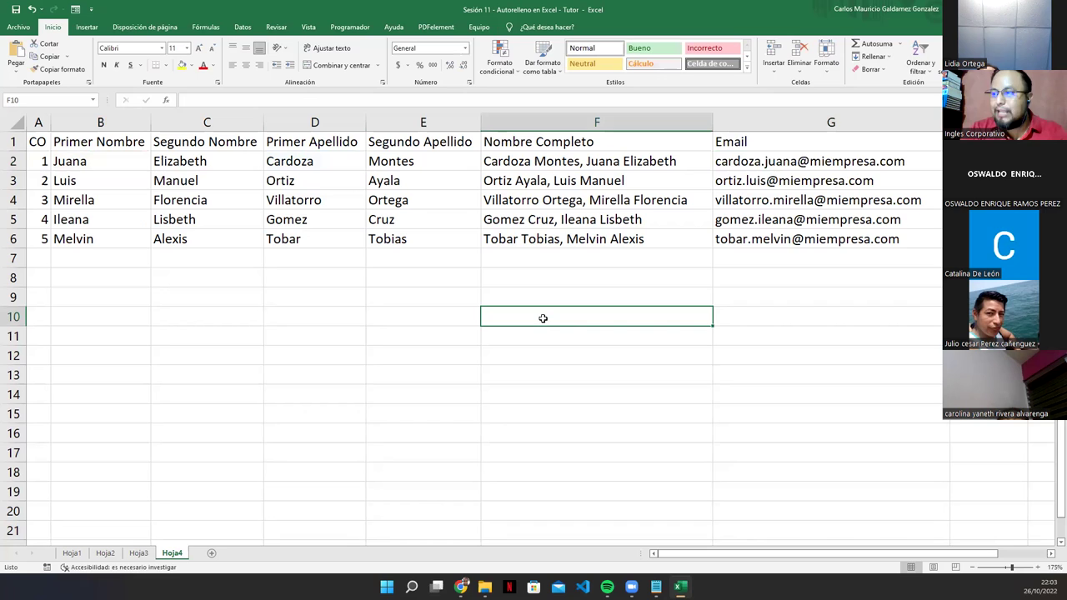
Step: Enter 'CARLOS MAURICIO' in F10 and 'carlos mauricio' in F11
text(CARLOS MAURICIO)
key(Return)
text(c)
key(BackSpace)
text(carlos mauricio)
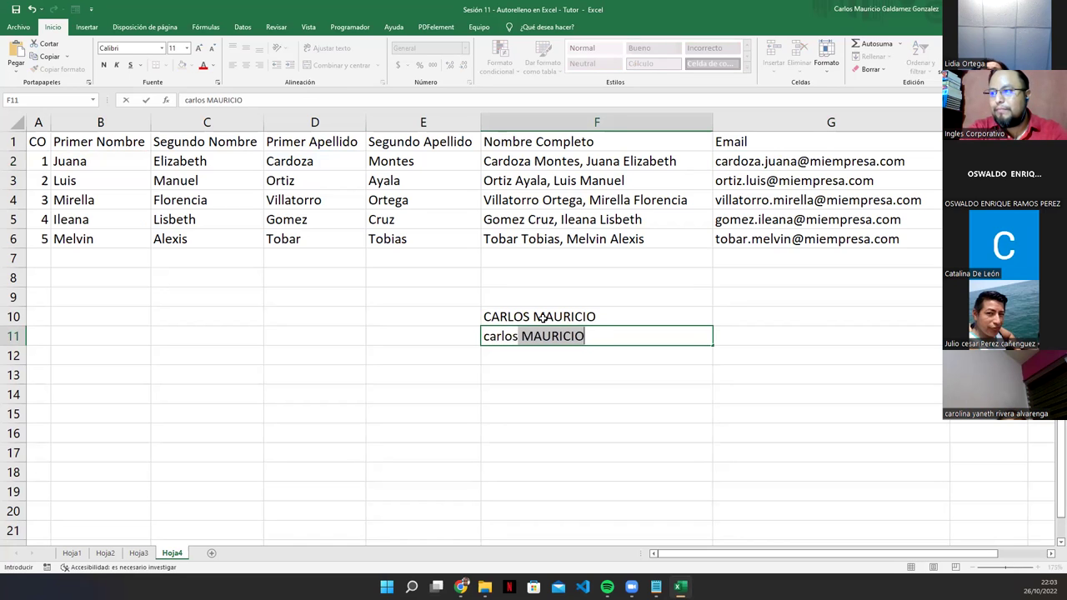
key(Tab)
Step: Enter =MINUSC(F10) in G10 to show the uppercase name in lowercase
key(Up)
text(?)
key(BackSpace)
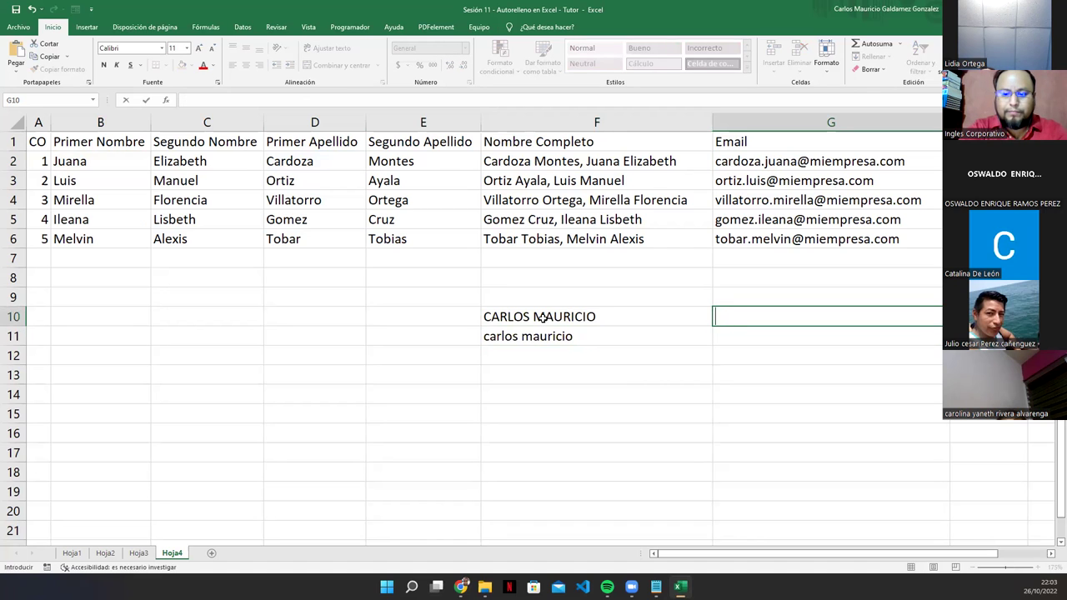
text(+mayu)
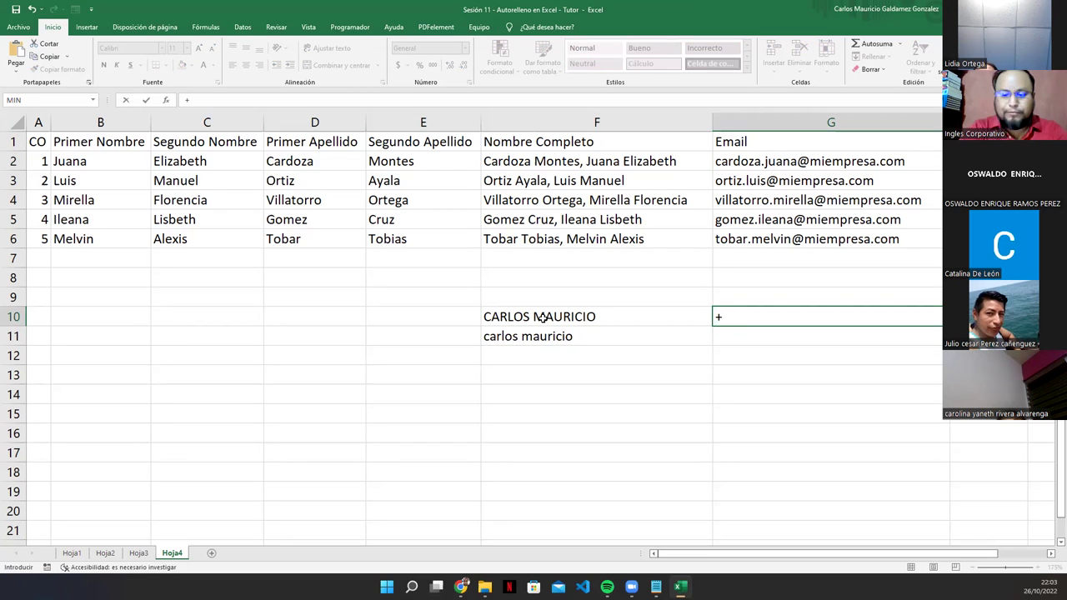
key(Tab)
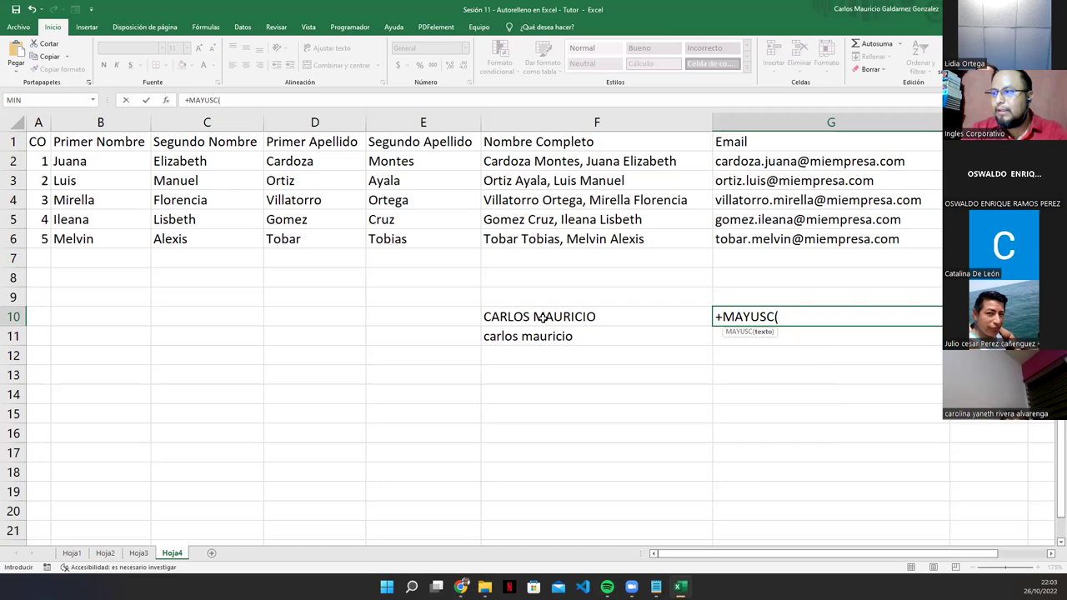
click(542, 318)
text())
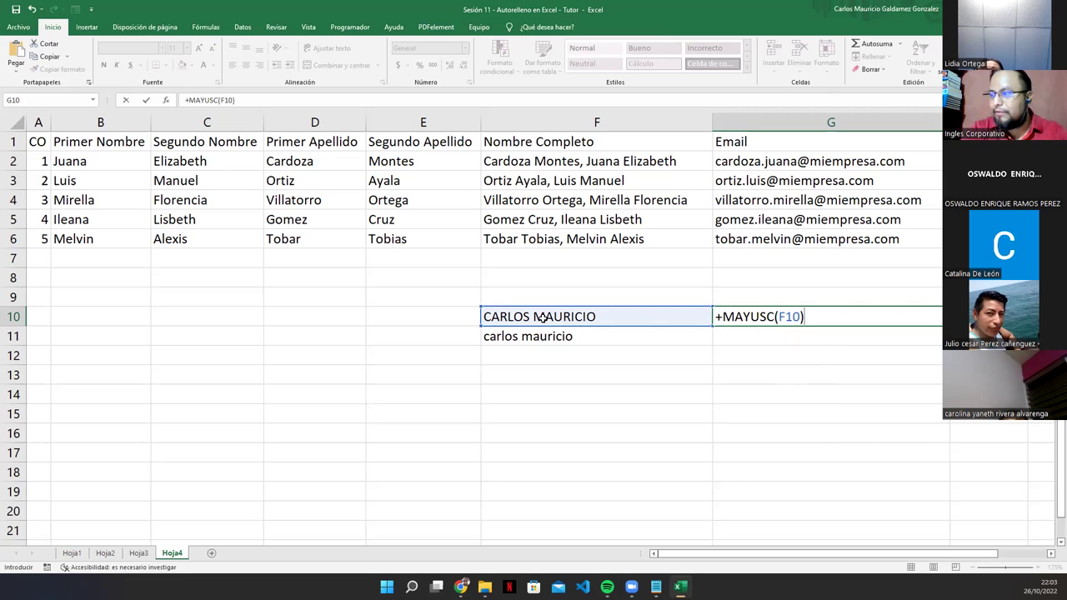
drag(724, 317, 774, 318)
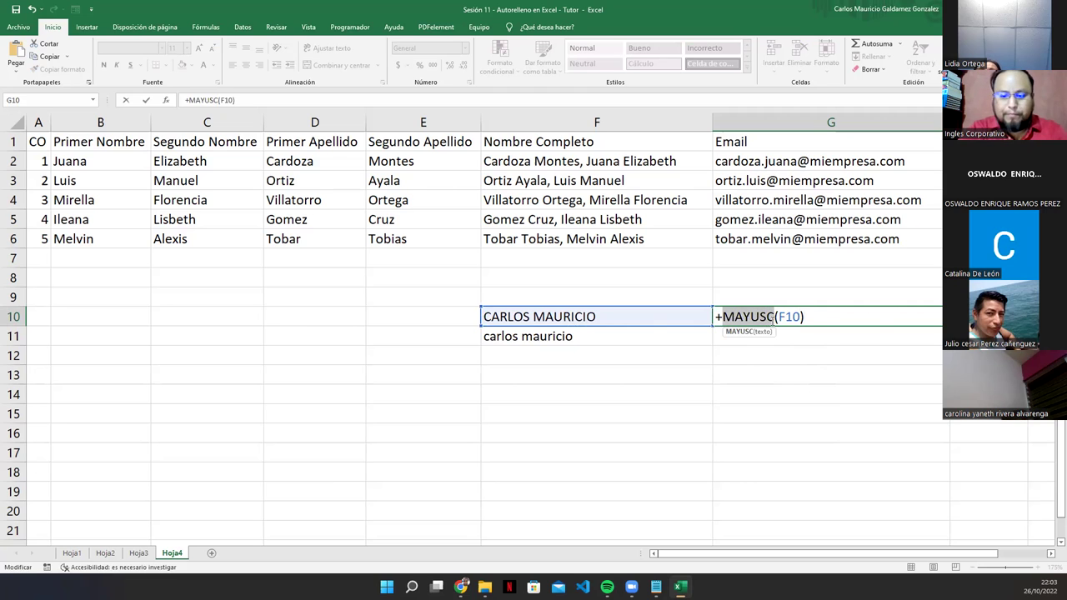
text(MINUSC)
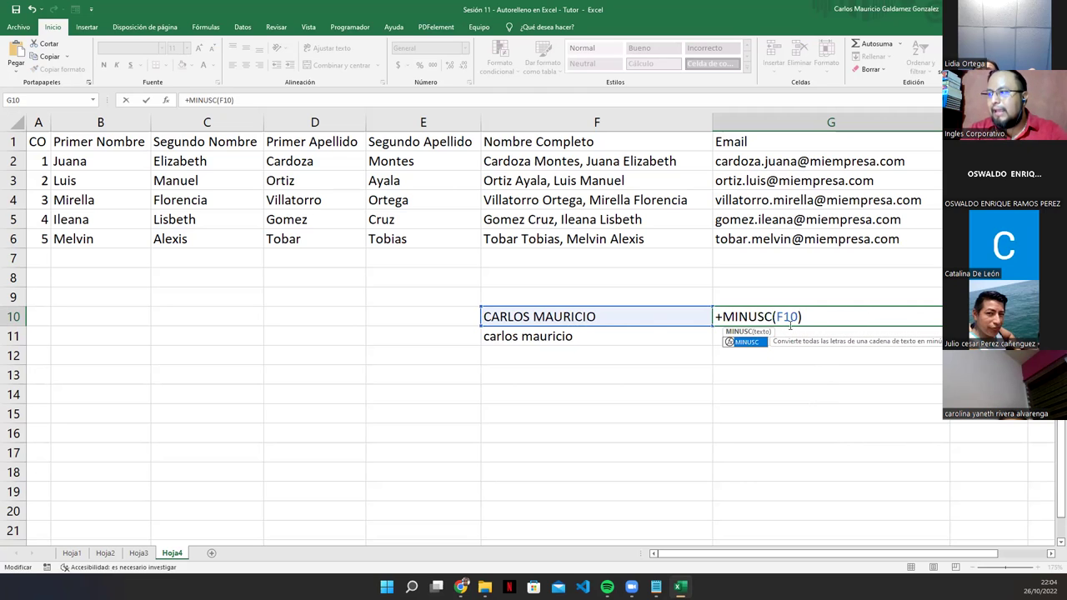
click(823, 315)
key(Return)
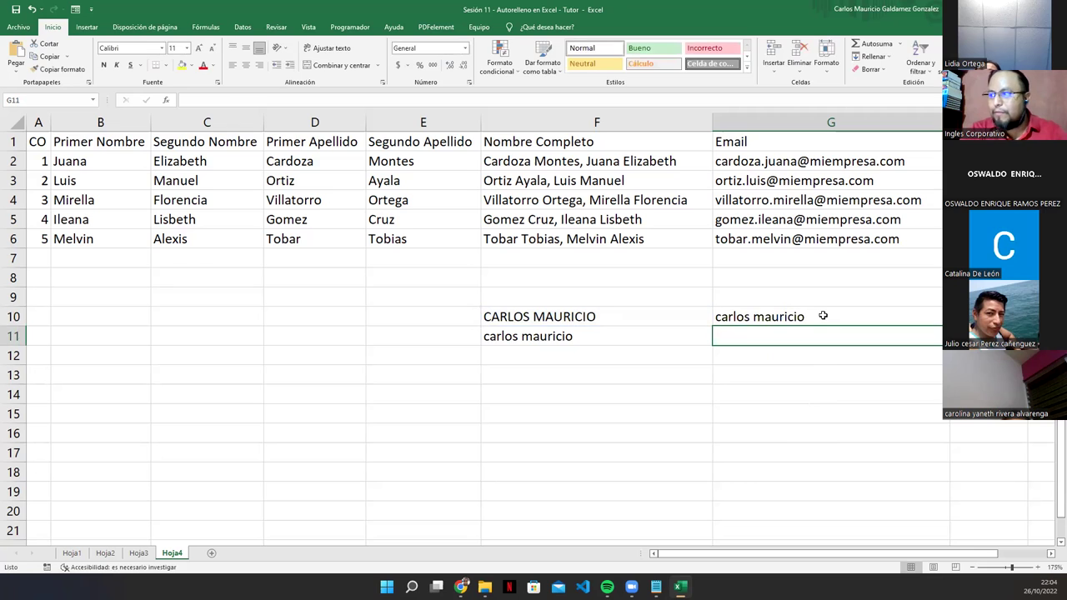
Step: Enter =MAYUSC(F11) in G11 to show the lowercase name in uppercase
text(=)
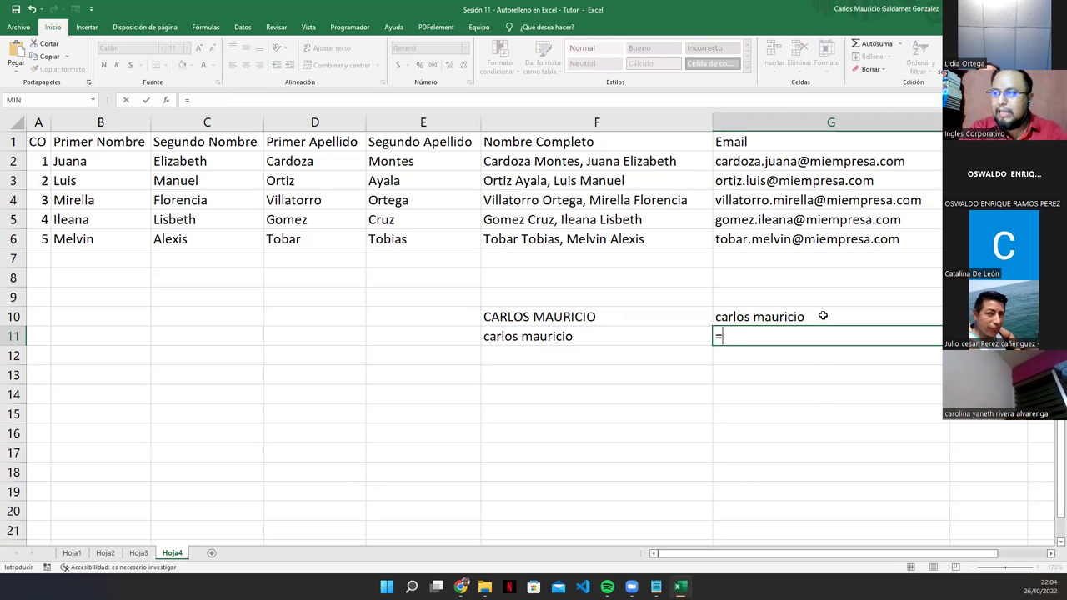
text(may)
key(Tab)
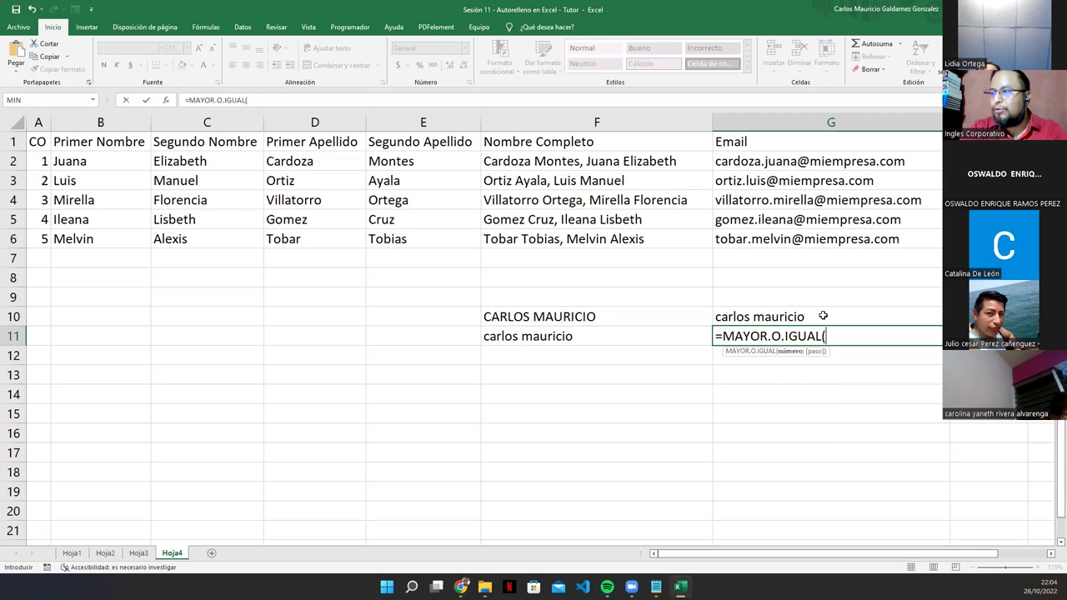
key(BackSpace)
key(BackSpace)
key(BackSpace)
key(BackSpace)
key(BackSpace)
key(BackSpace)
key(BackSpace)
key(BackSpace)
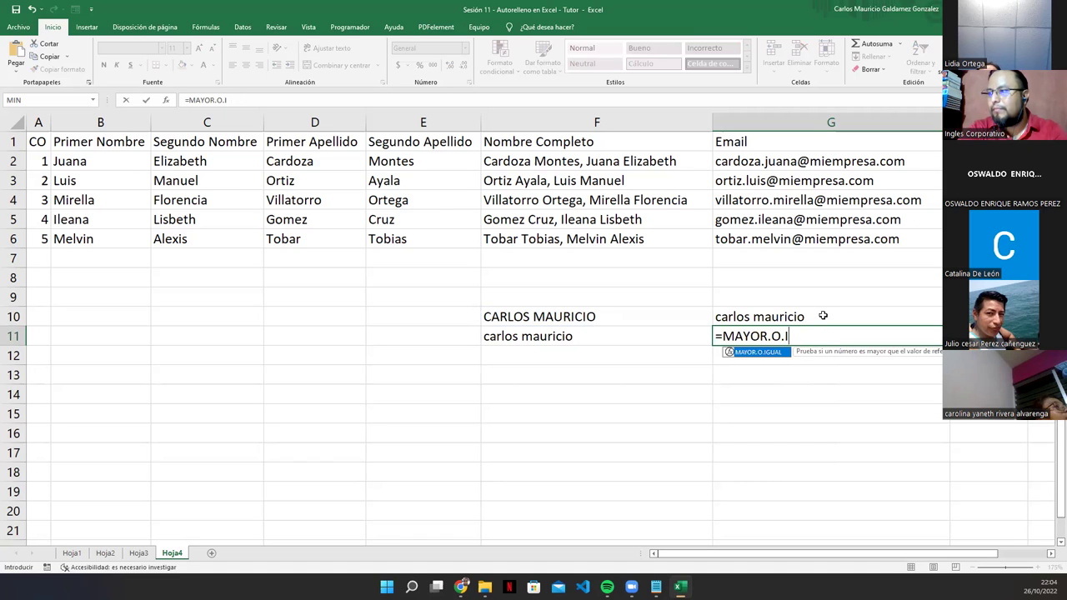
key(BackSpace)
key(BackSpace)
key(BackSpace)
text(us)
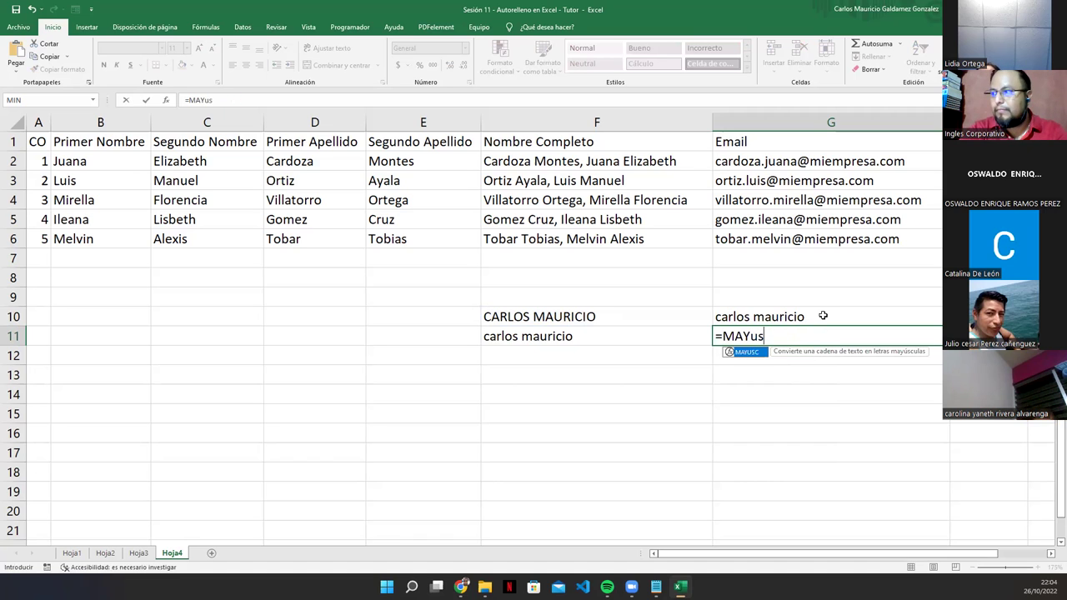
key(Tab)
key(Left)
key(Left)
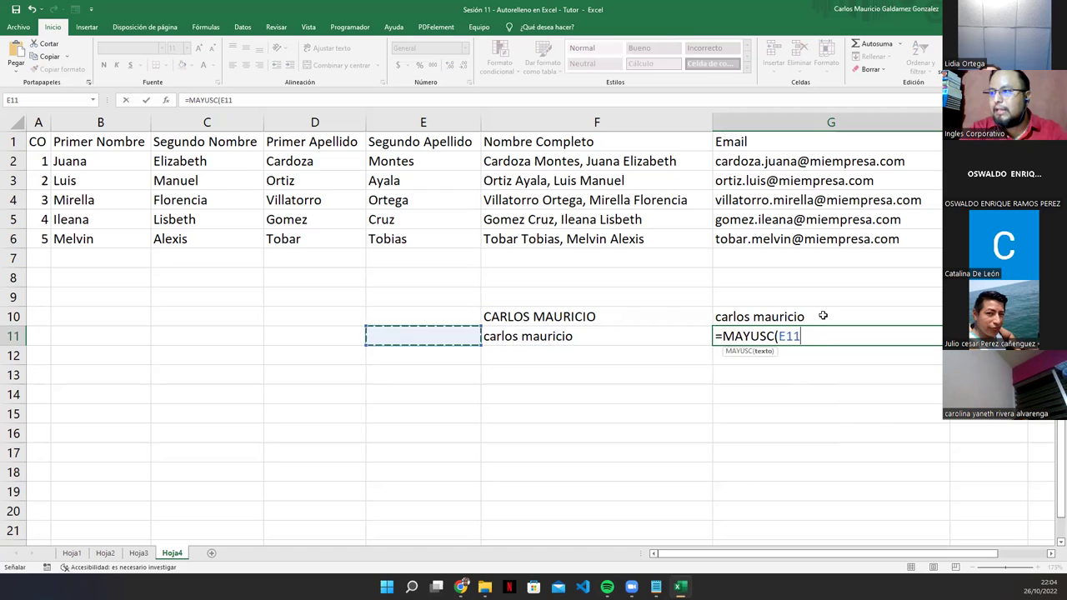
key(Right)
text())
key(Return)
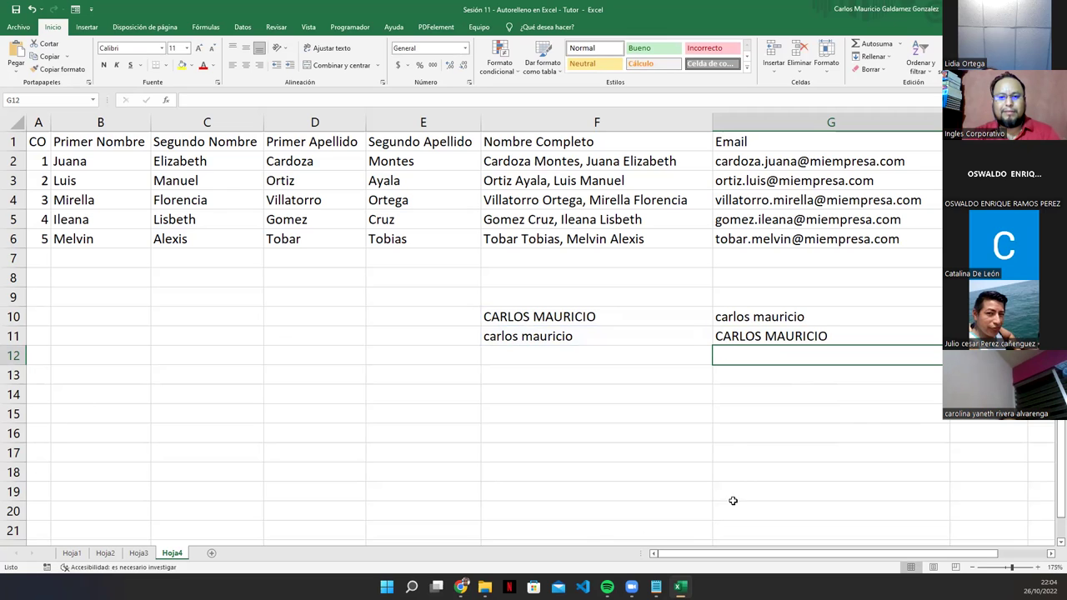
Step: Review the MINUSC and MAYUSC formulas in G10 and G11 without changing them
drag(633, 322, 740, 335)
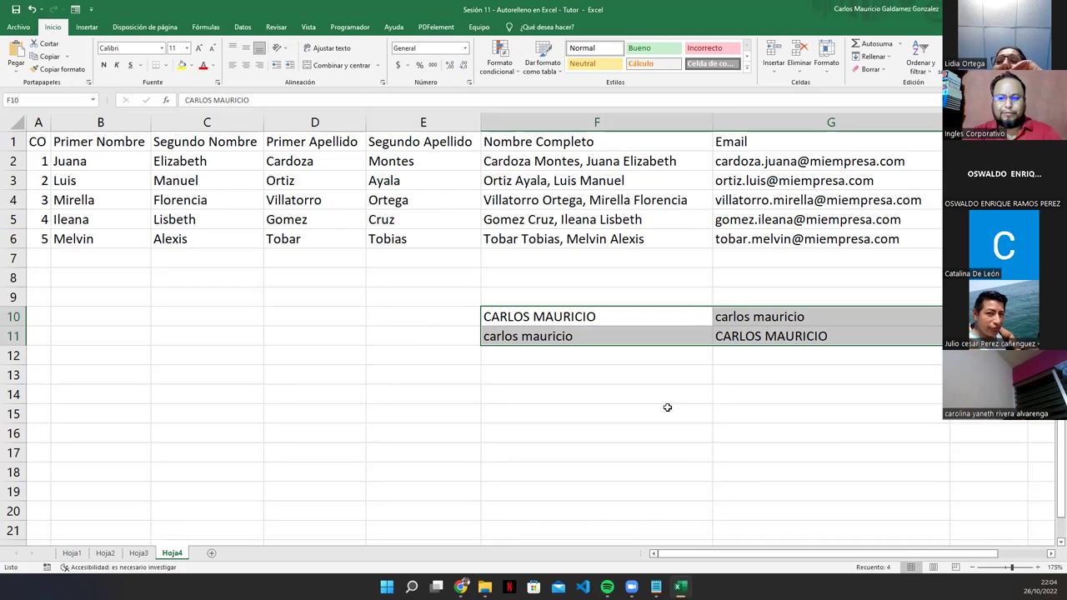
click(590, 336)
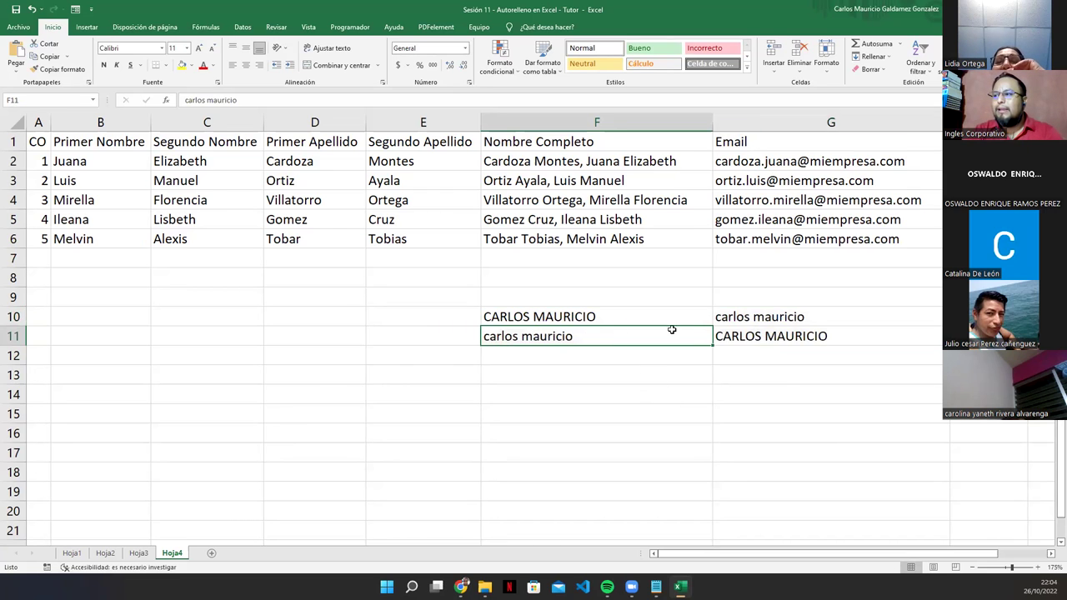
double_click(737, 317)
key(End)
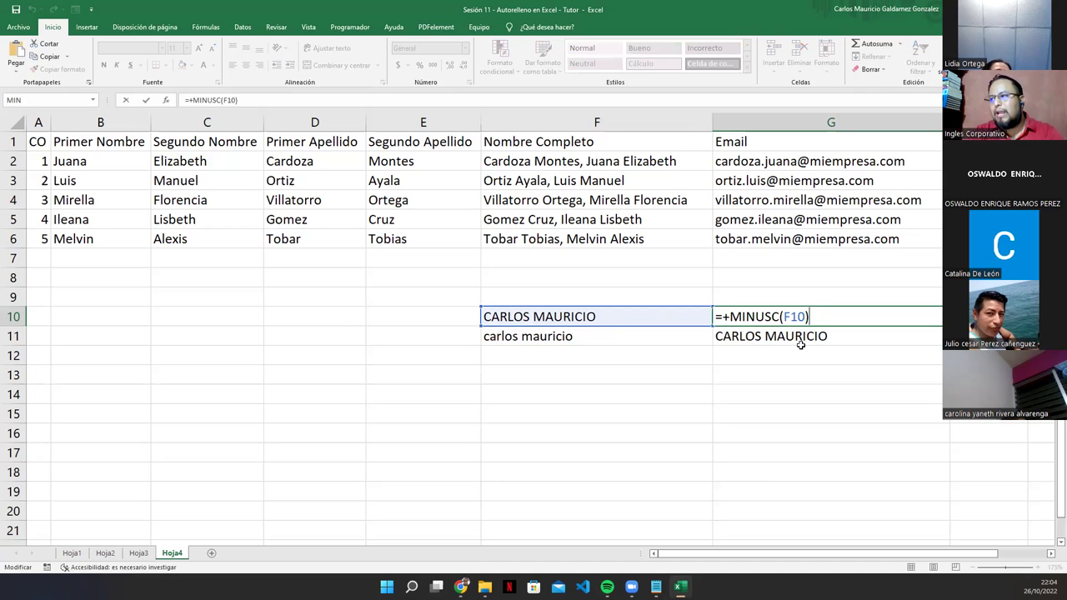
key(Return)
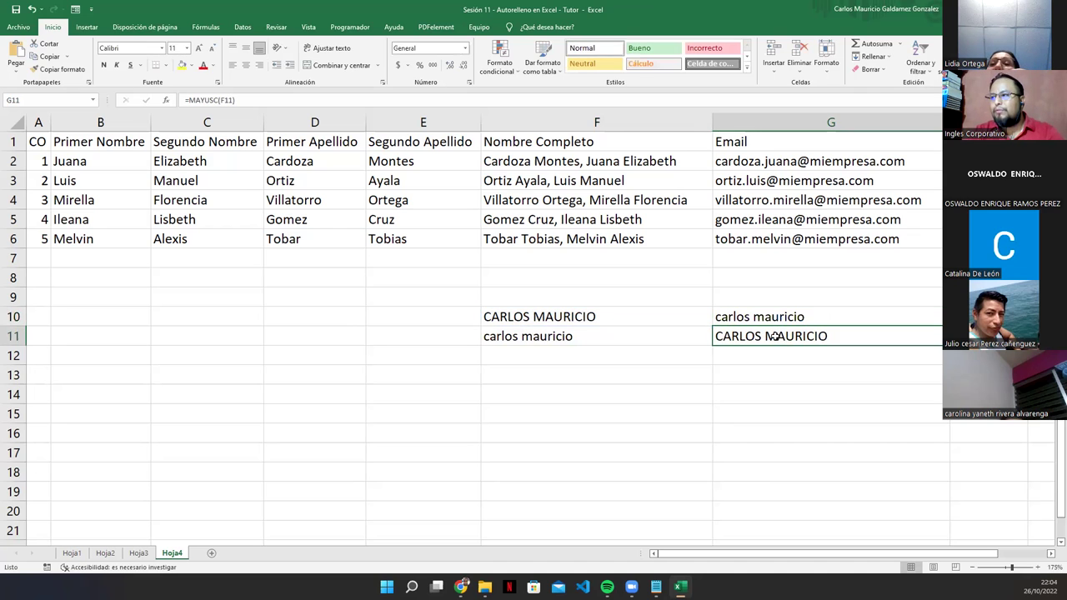
double_click(786, 336)
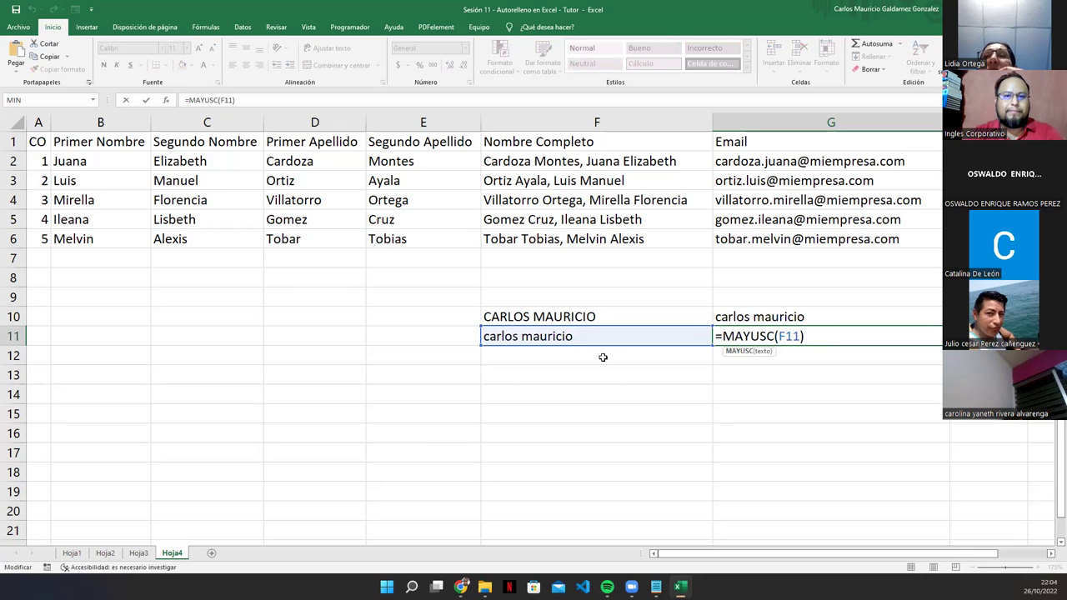
key(ctrl+Return)
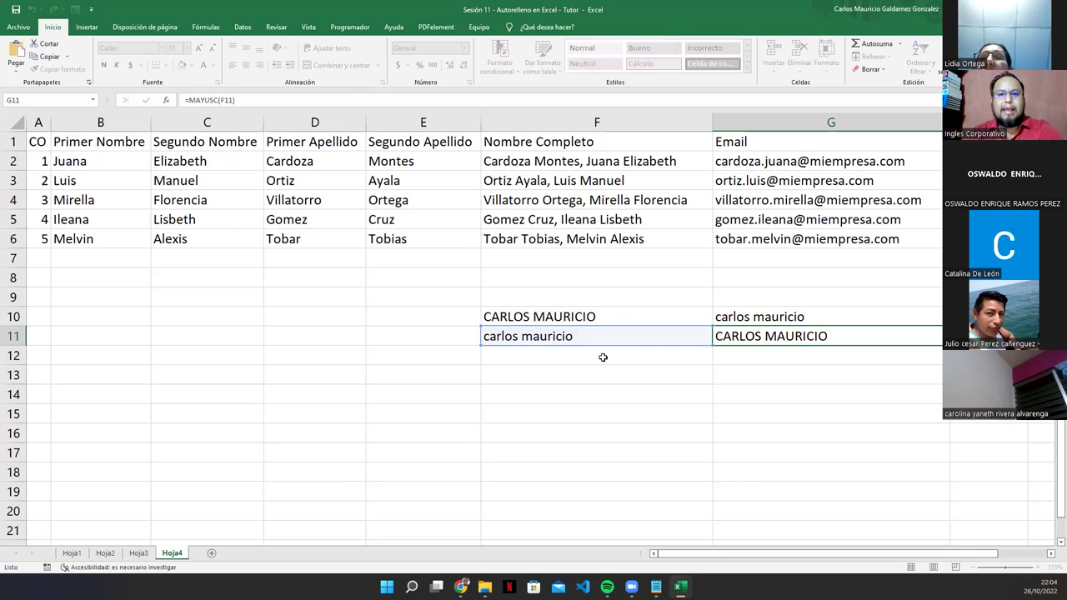
Step: Inspect G2's CONCATENAR email formula, cancel the edit, and display the VAMOS A PRACTICAR slide
double_click(810, 164)
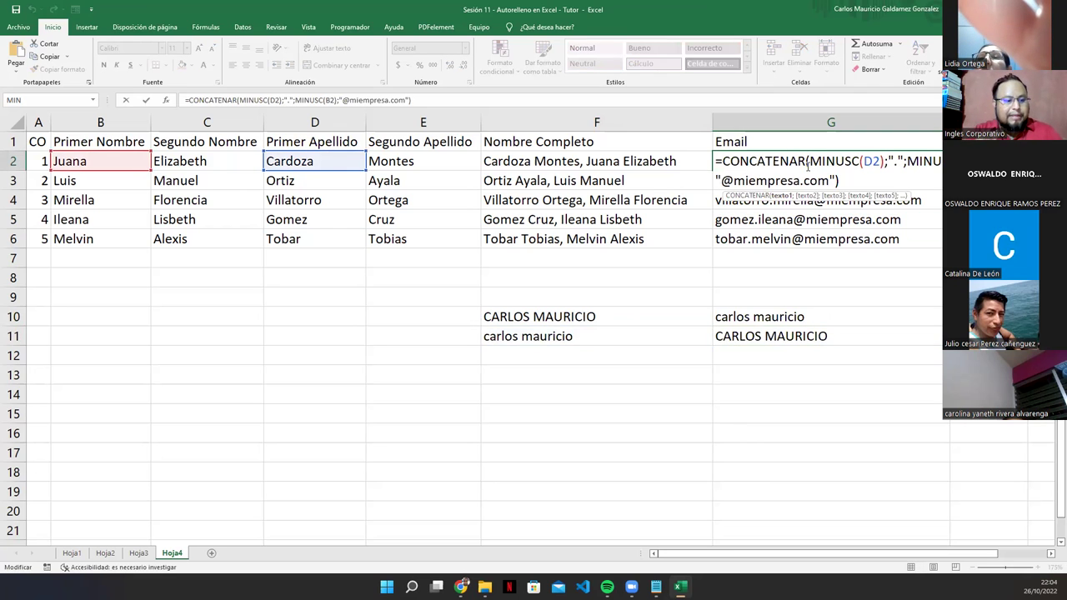
click(725, 161)
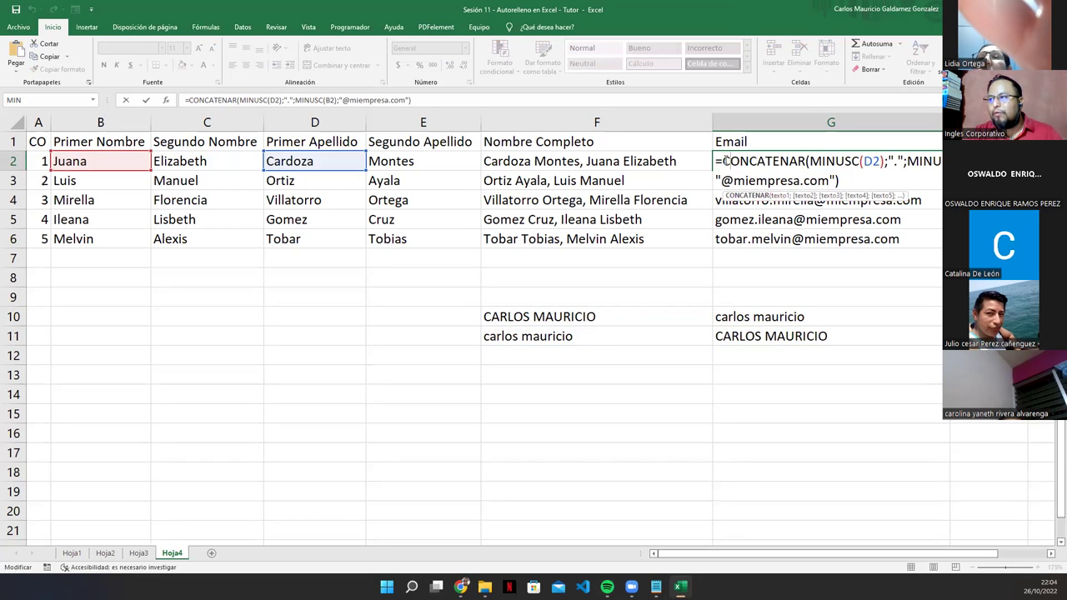
drag(724, 160, 872, 183)
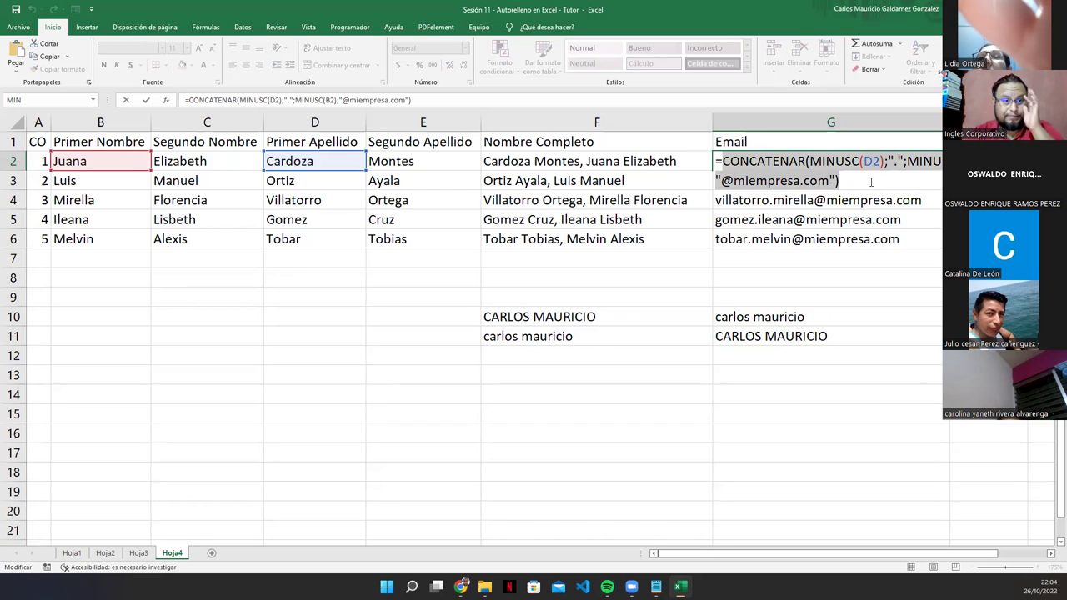
click(737, 271)
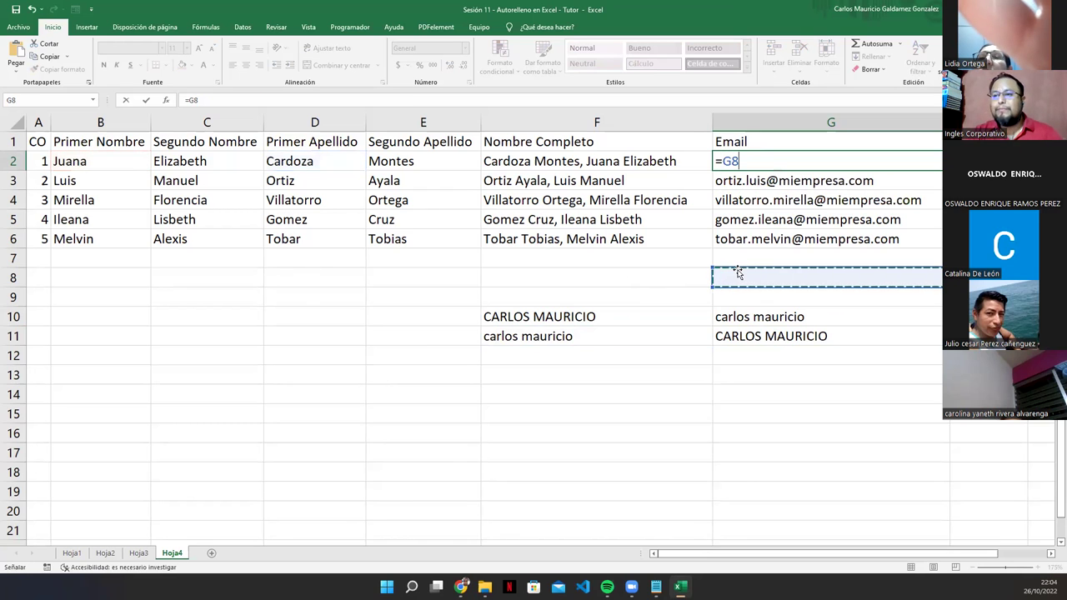
key(Escape)
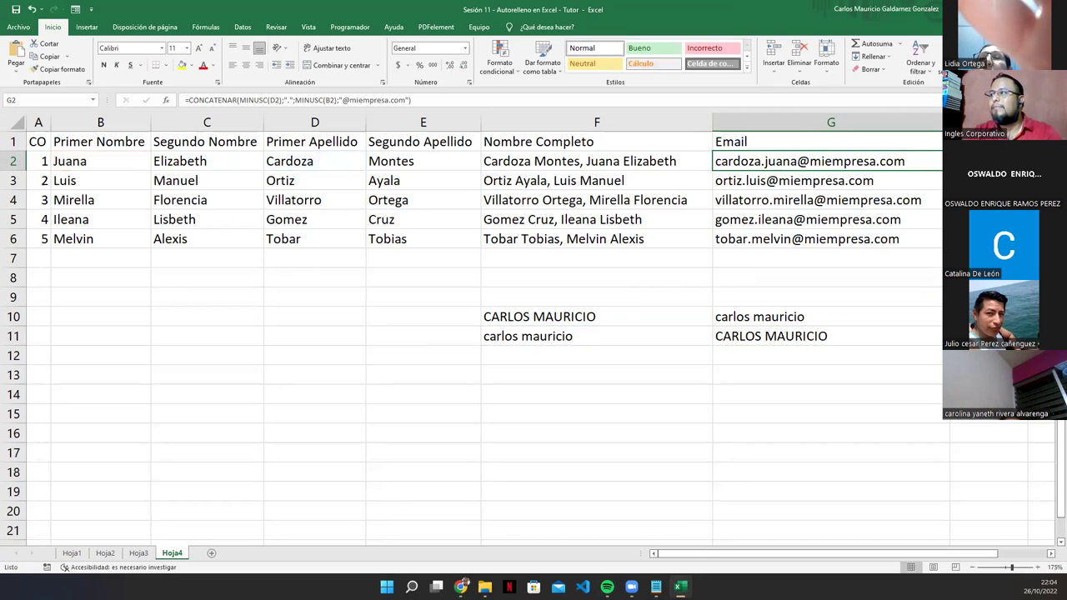
key(alt+Tab)
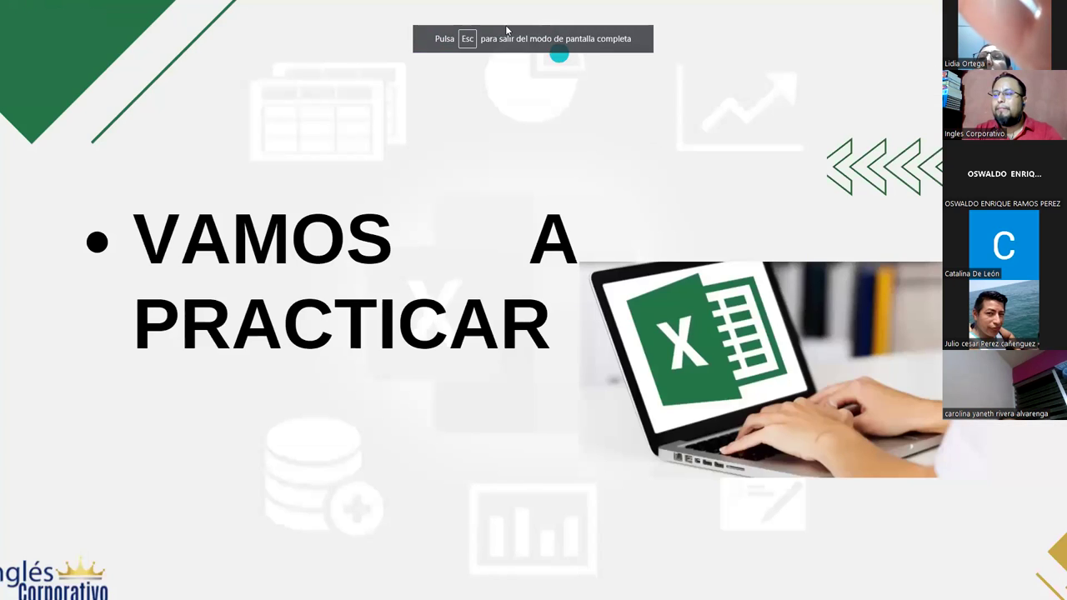
click(806, 231)
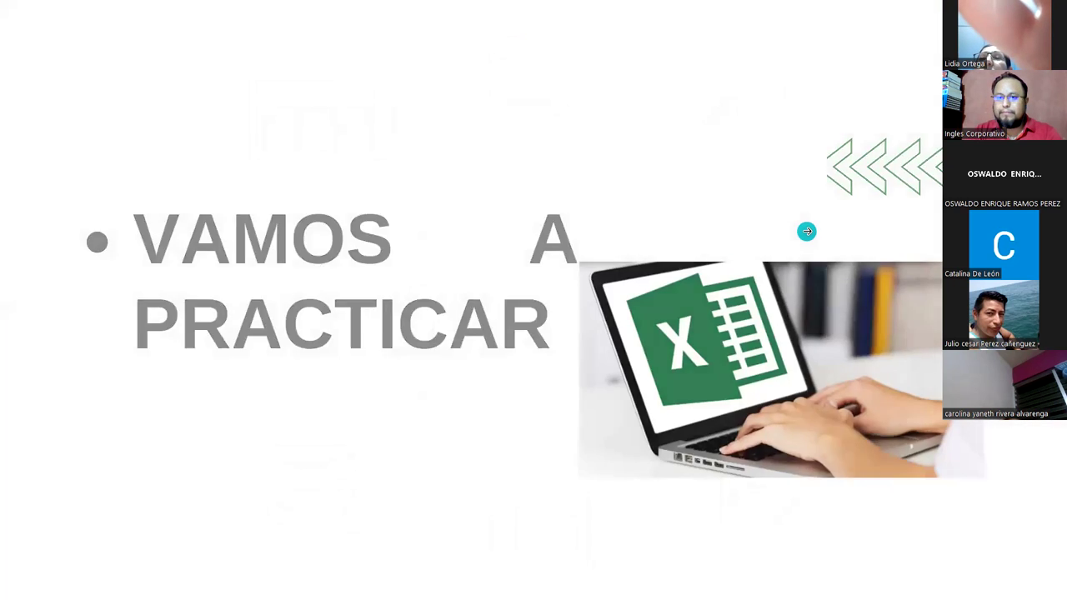